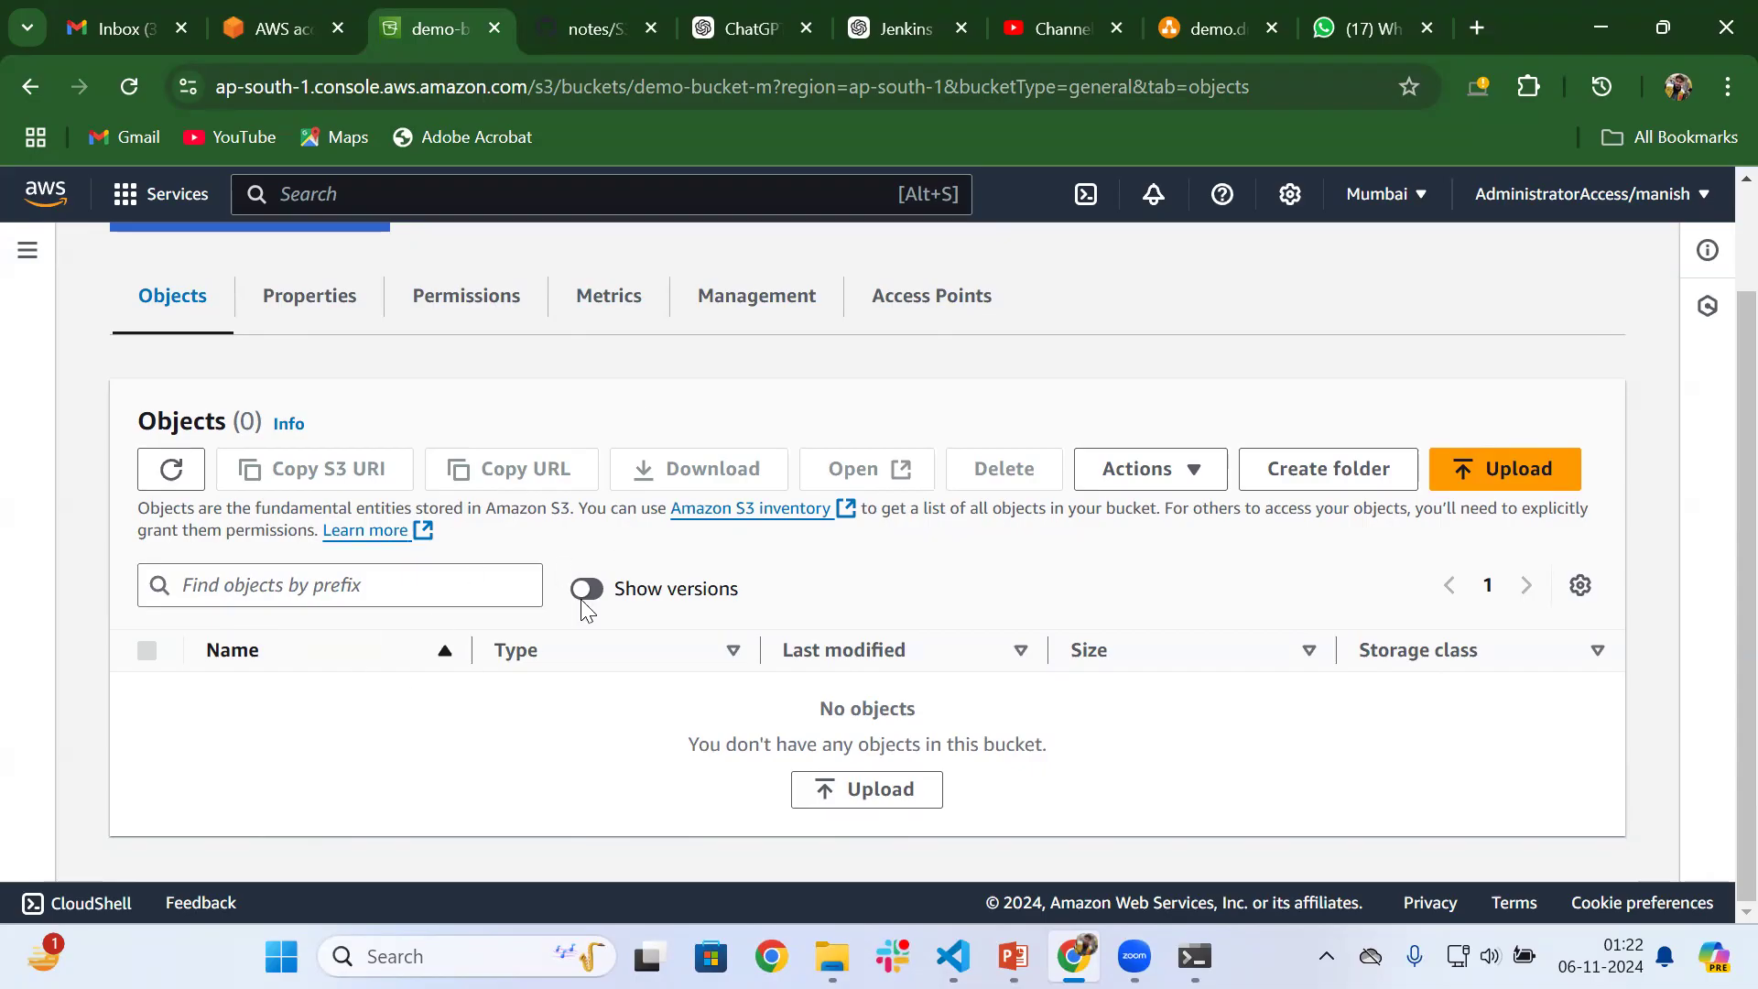
# Upload testfile1 from the Desktop's S3Demo folder to the demo-bucket-m bucket
pyautogui.click(857, 793)
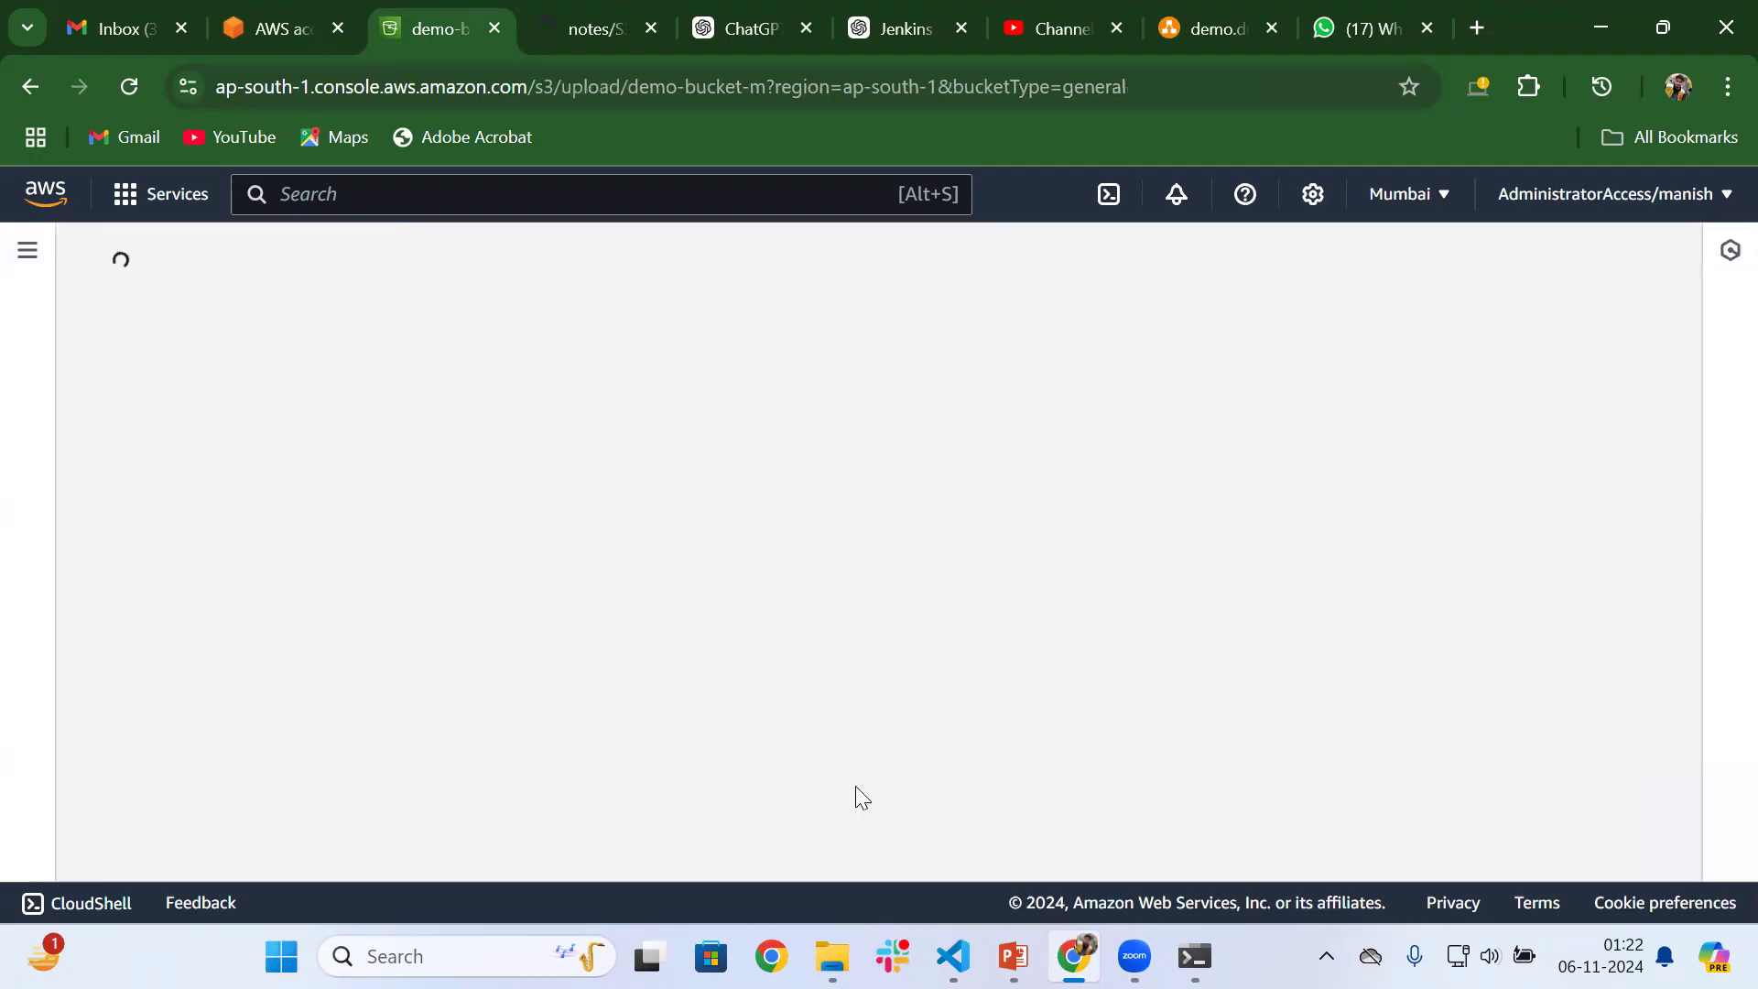
pyautogui.scroll(-2, 357, 600)
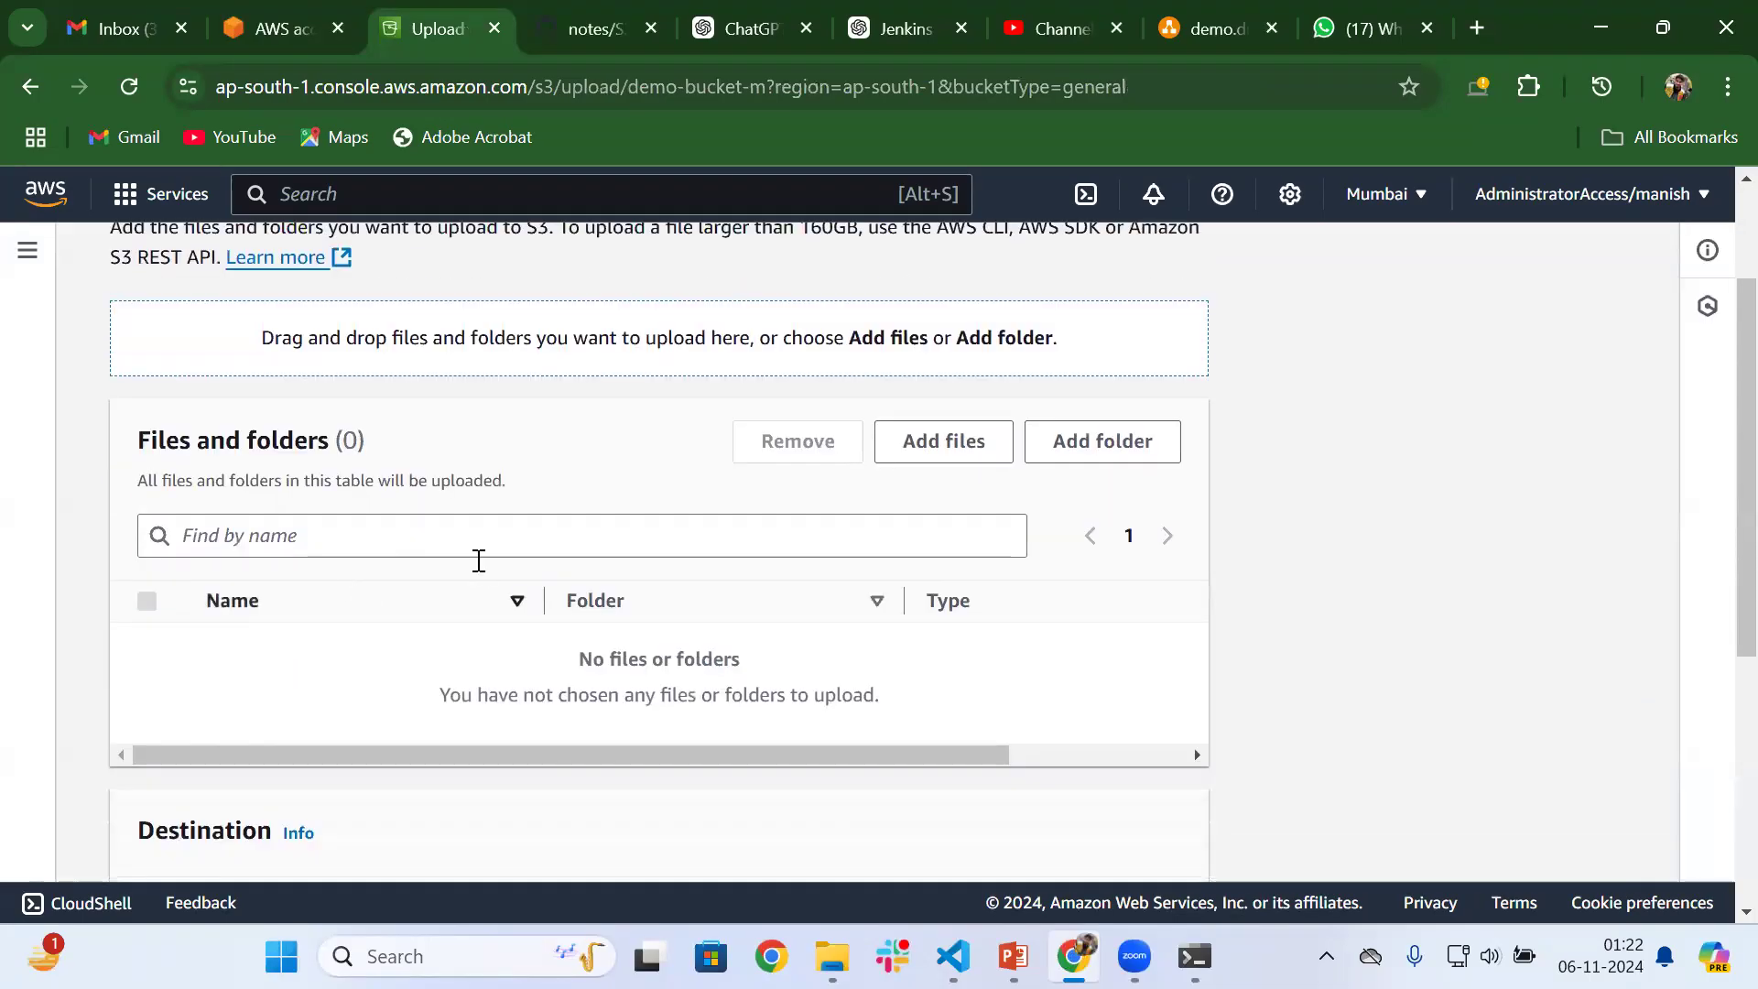
pyautogui.click(952, 447)
pyautogui.click(236, 571)
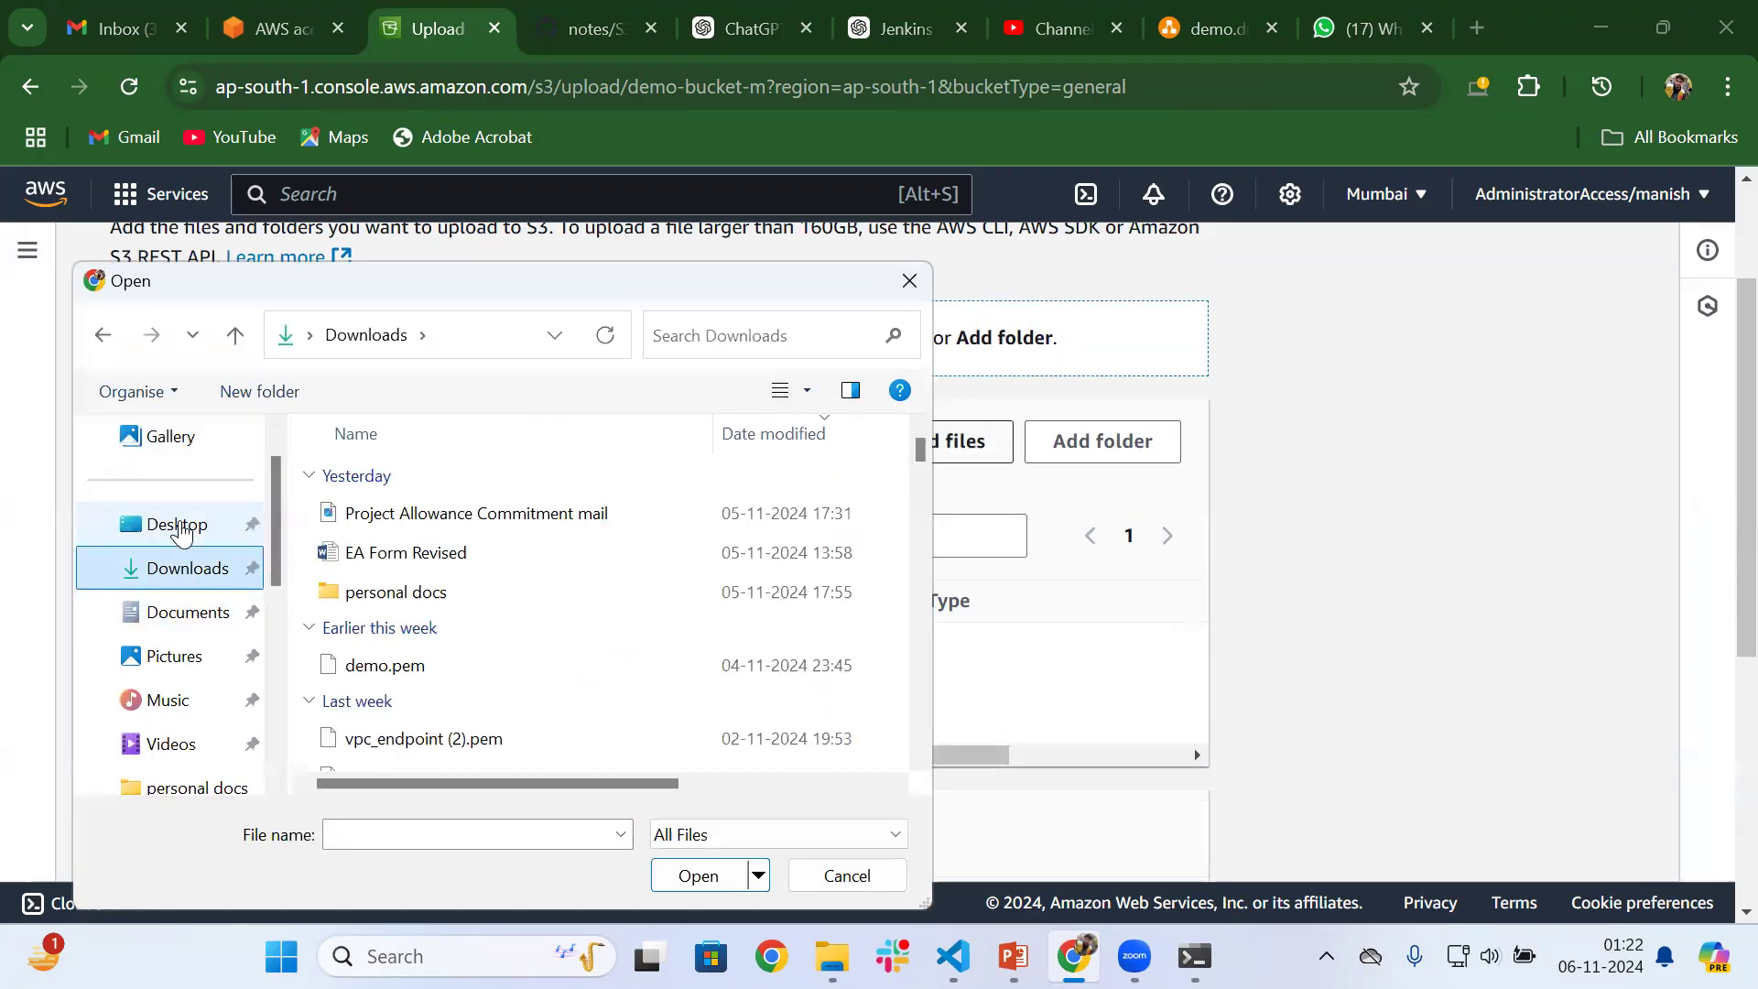
pyautogui.click(180, 528)
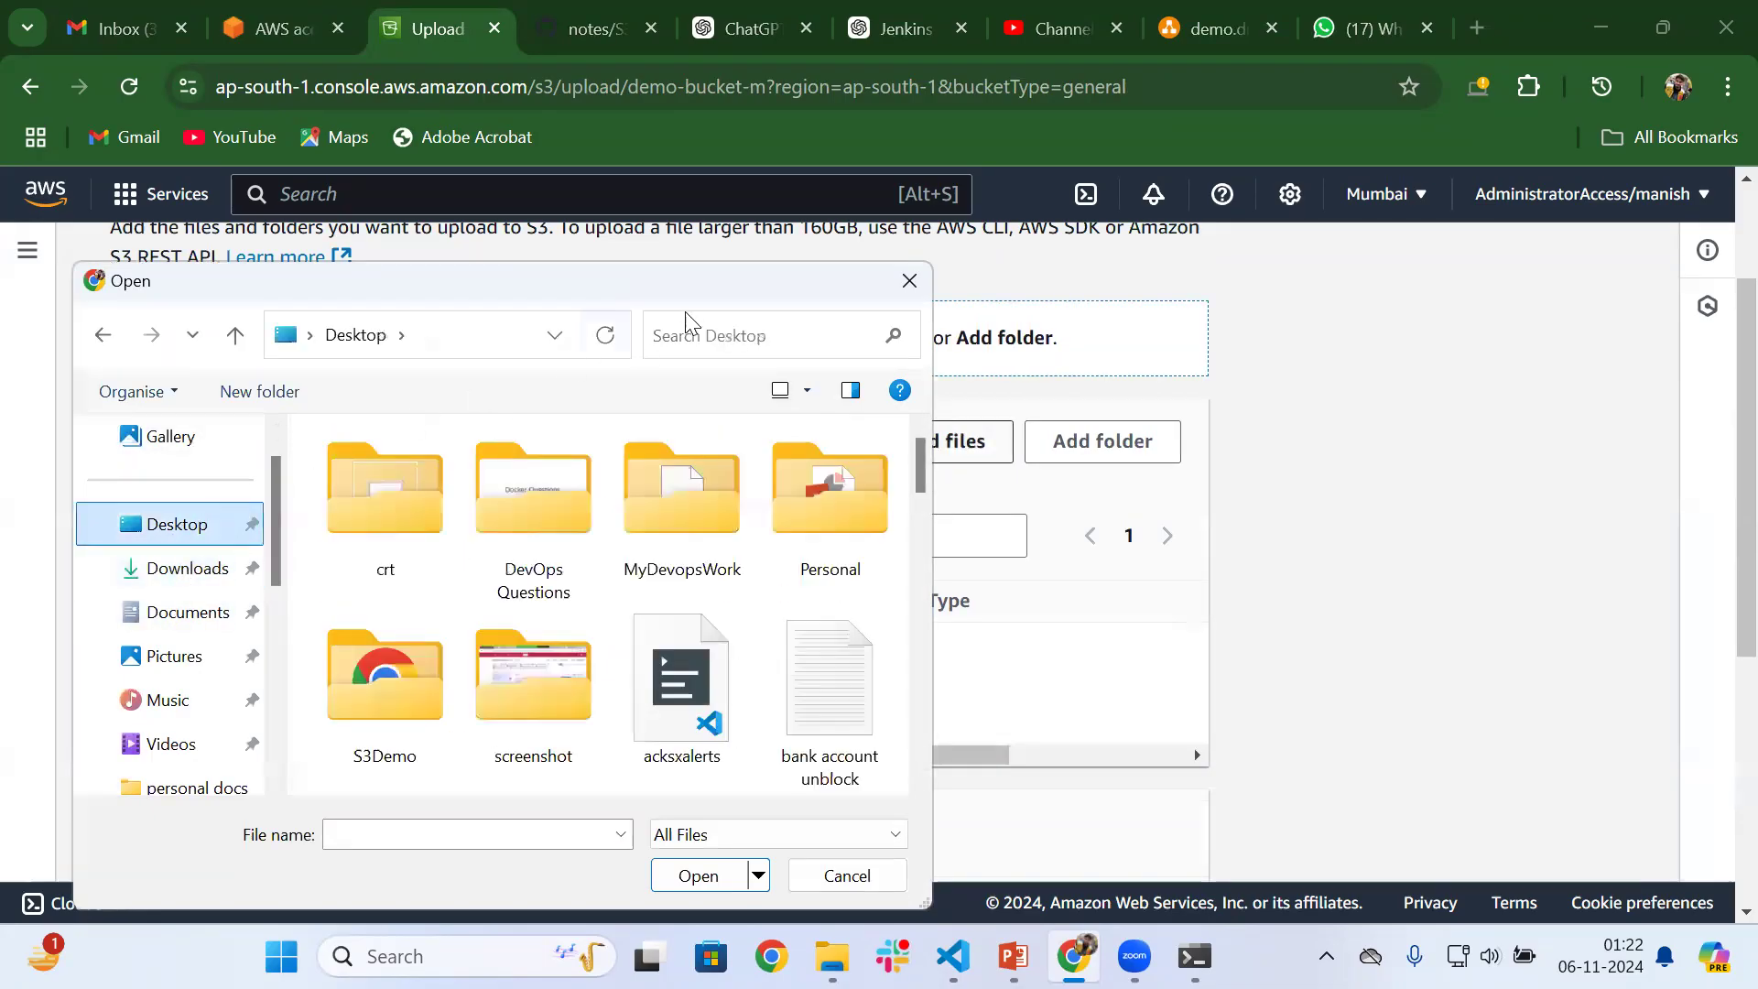
pyautogui.doubleClick(382, 670)
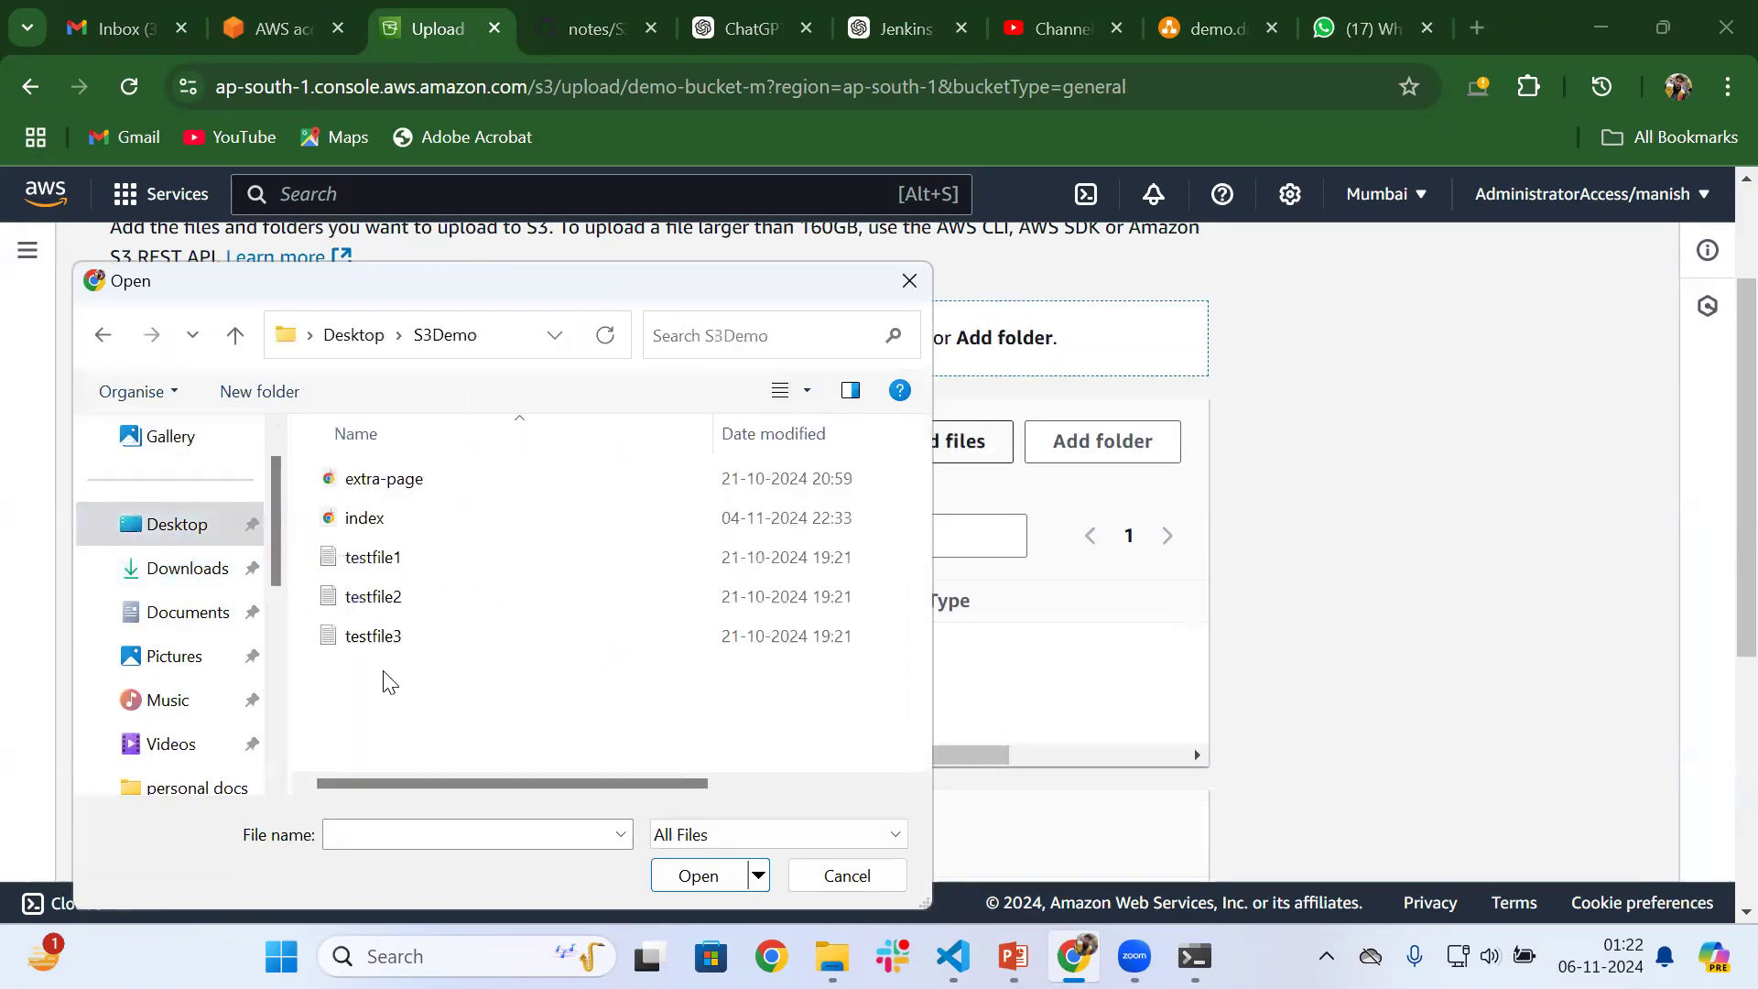
pyautogui.click(381, 569)
pyautogui.click(703, 876)
pyautogui.scroll(-5, 625, 632)
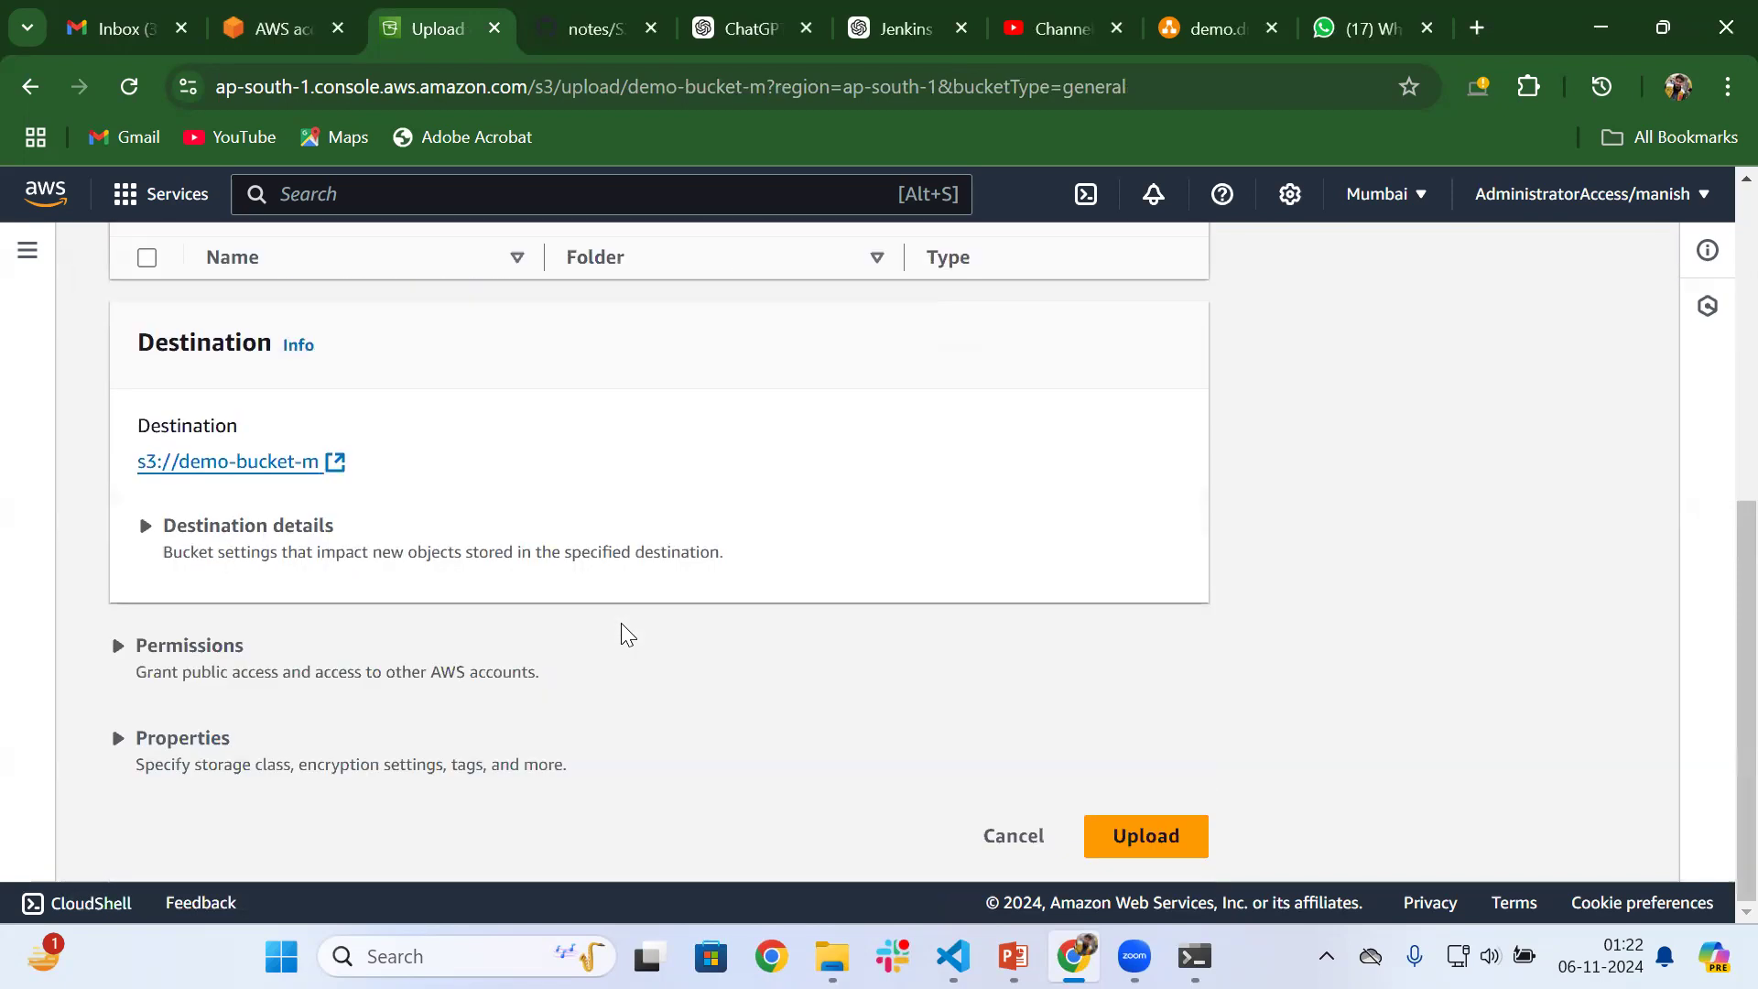
pyautogui.click(1119, 840)
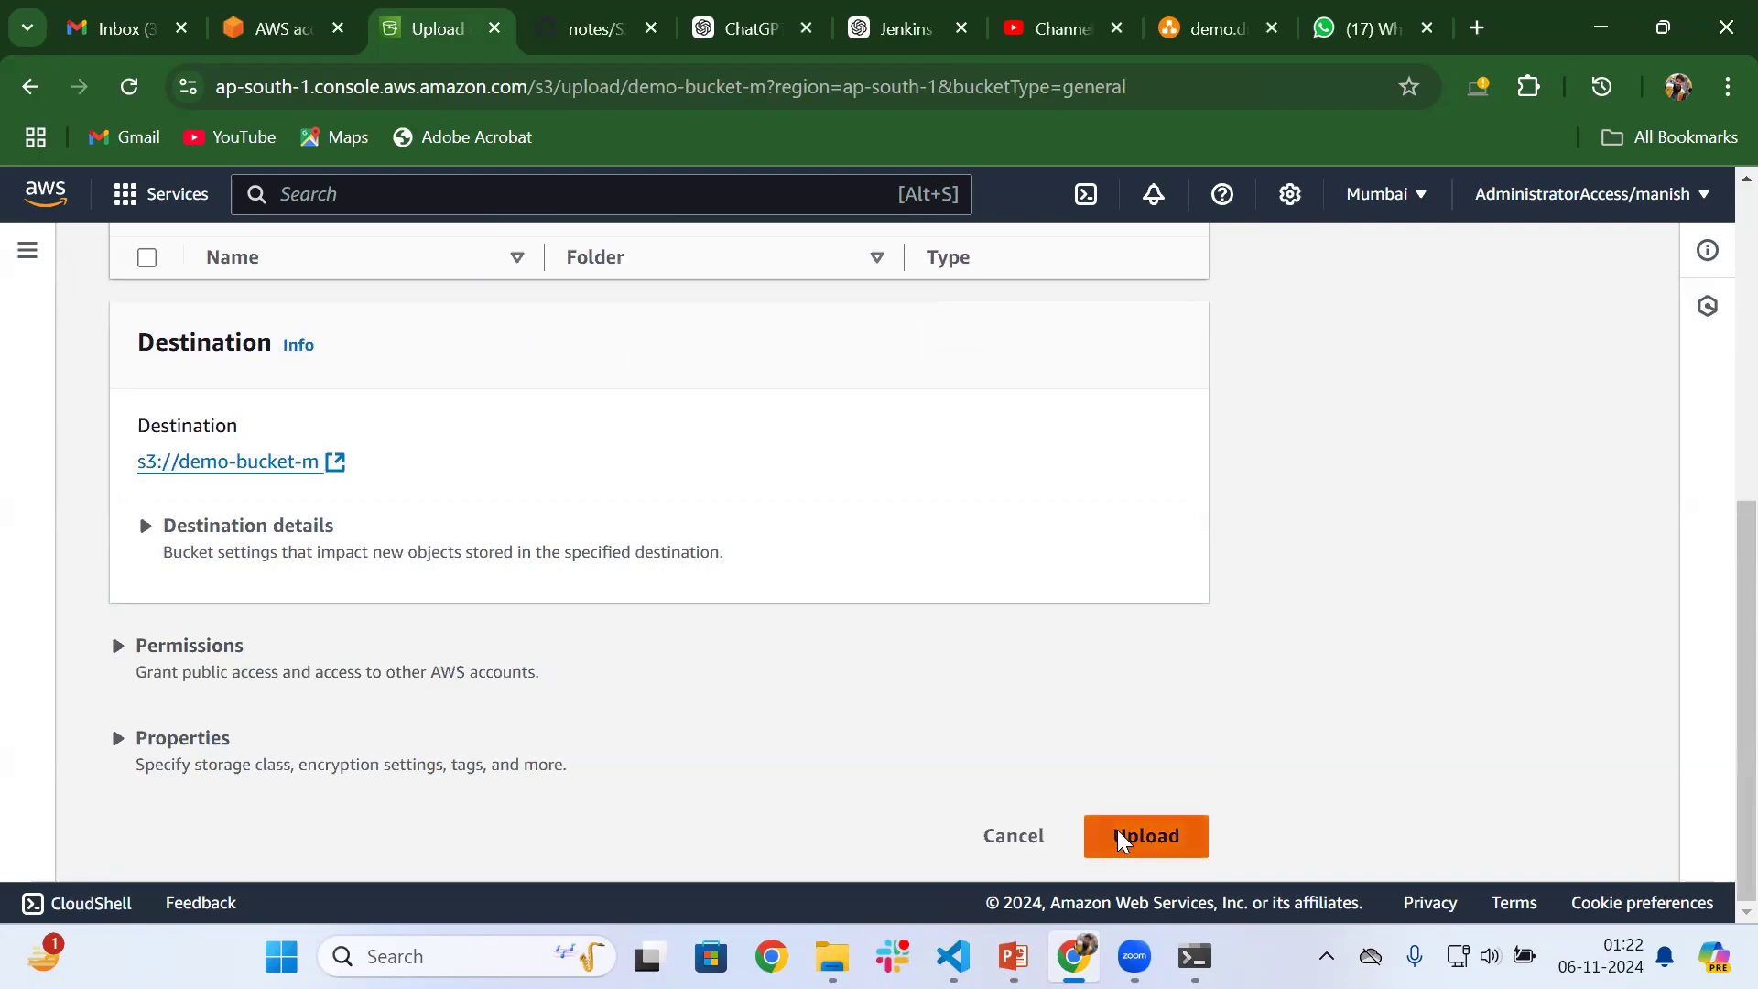
# Open the details of the uploaded testfile1.txt and visit its object URL to test public access
pyautogui.scroll(3, 645, 682)
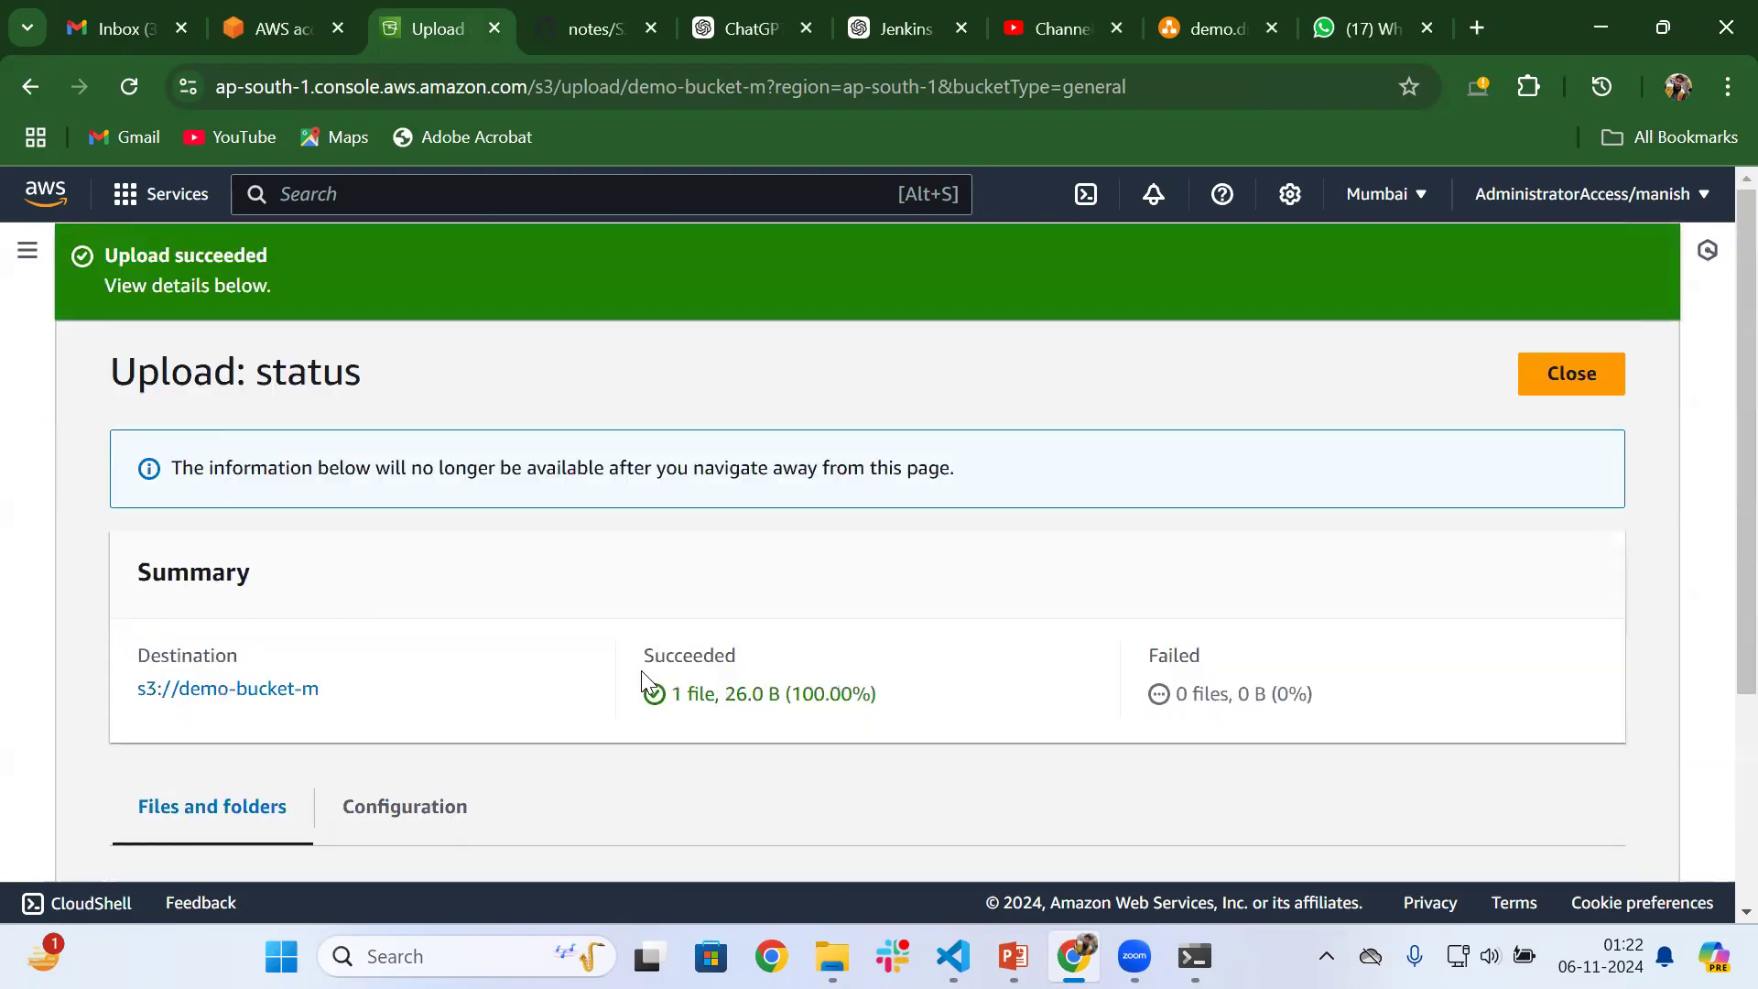
pyautogui.scroll(-3, 614, 675)
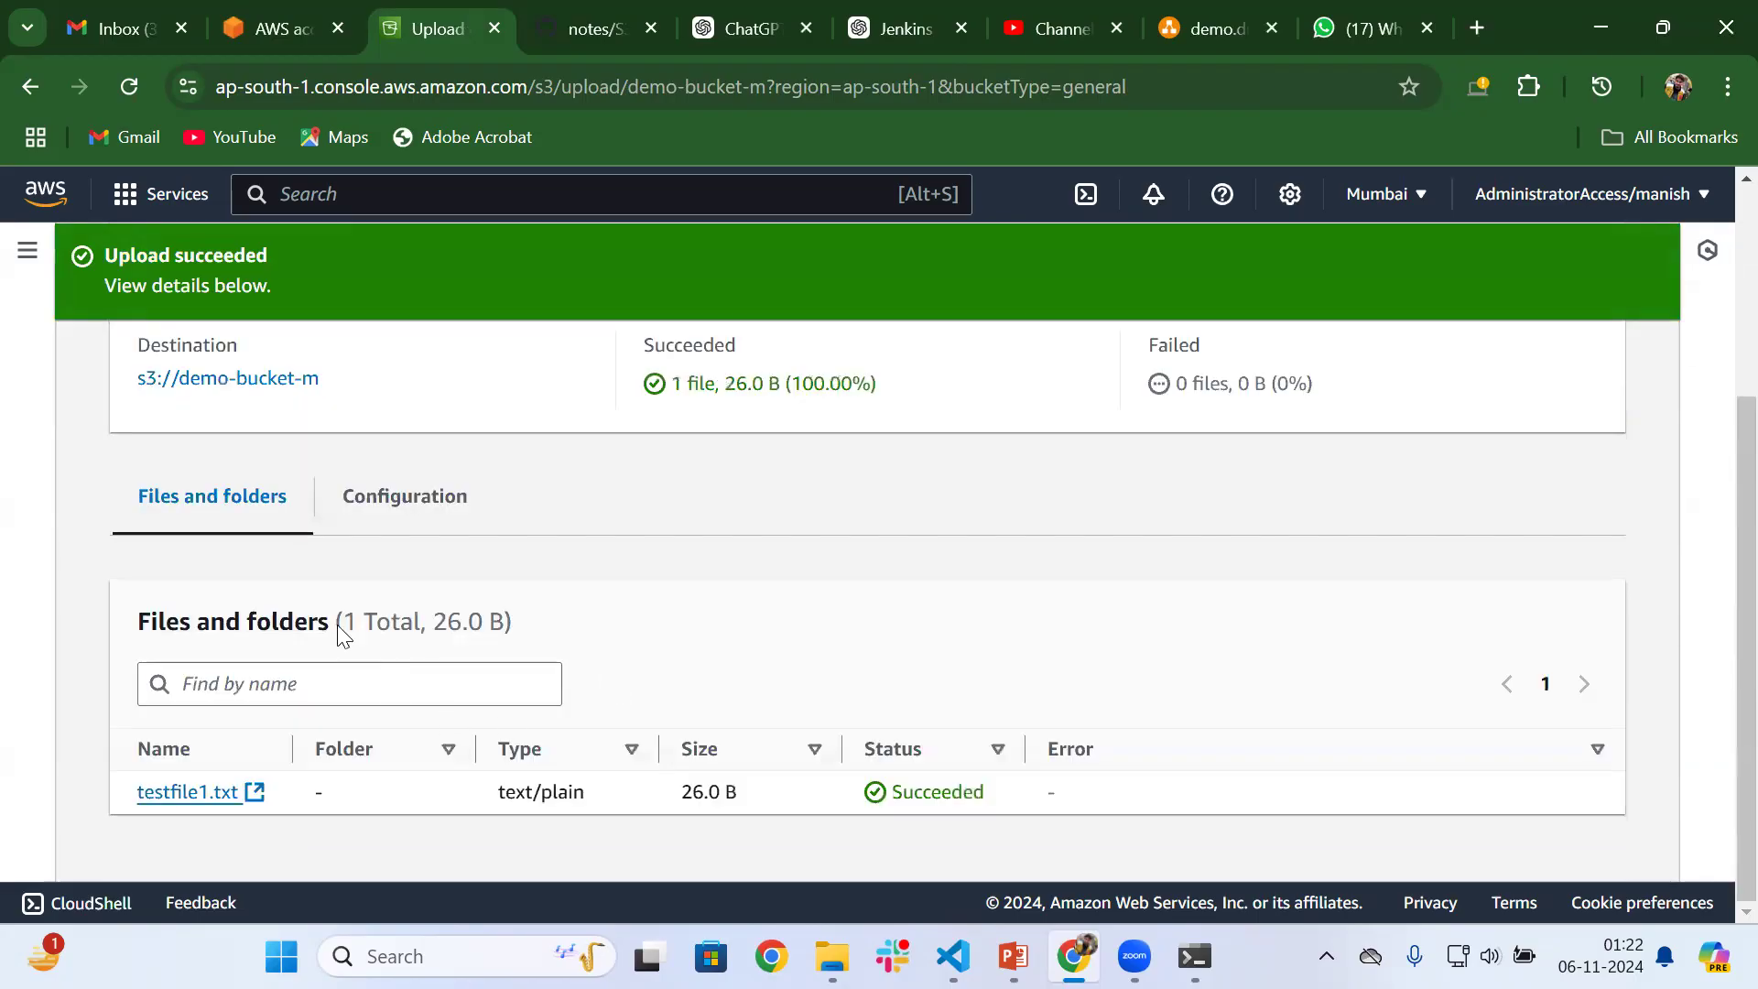
pyautogui.click(256, 793)
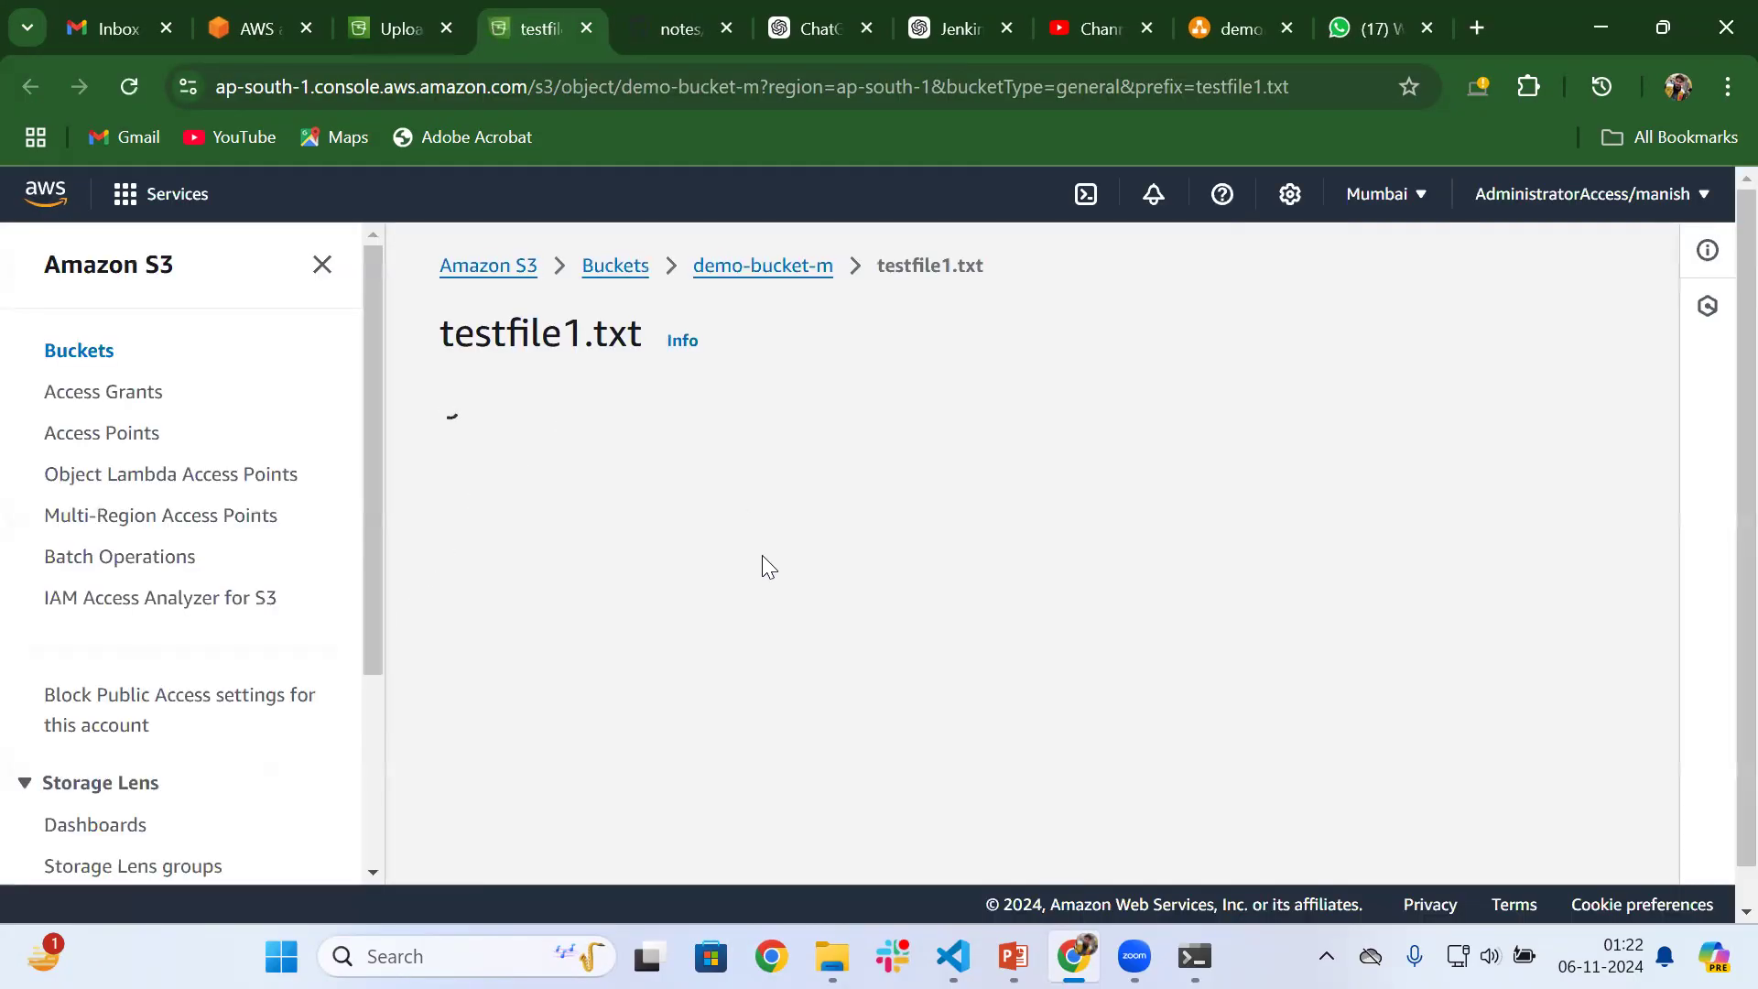
pyautogui.scroll(-3, 750, 559)
pyautogui.scroll(-2, 764, 608)
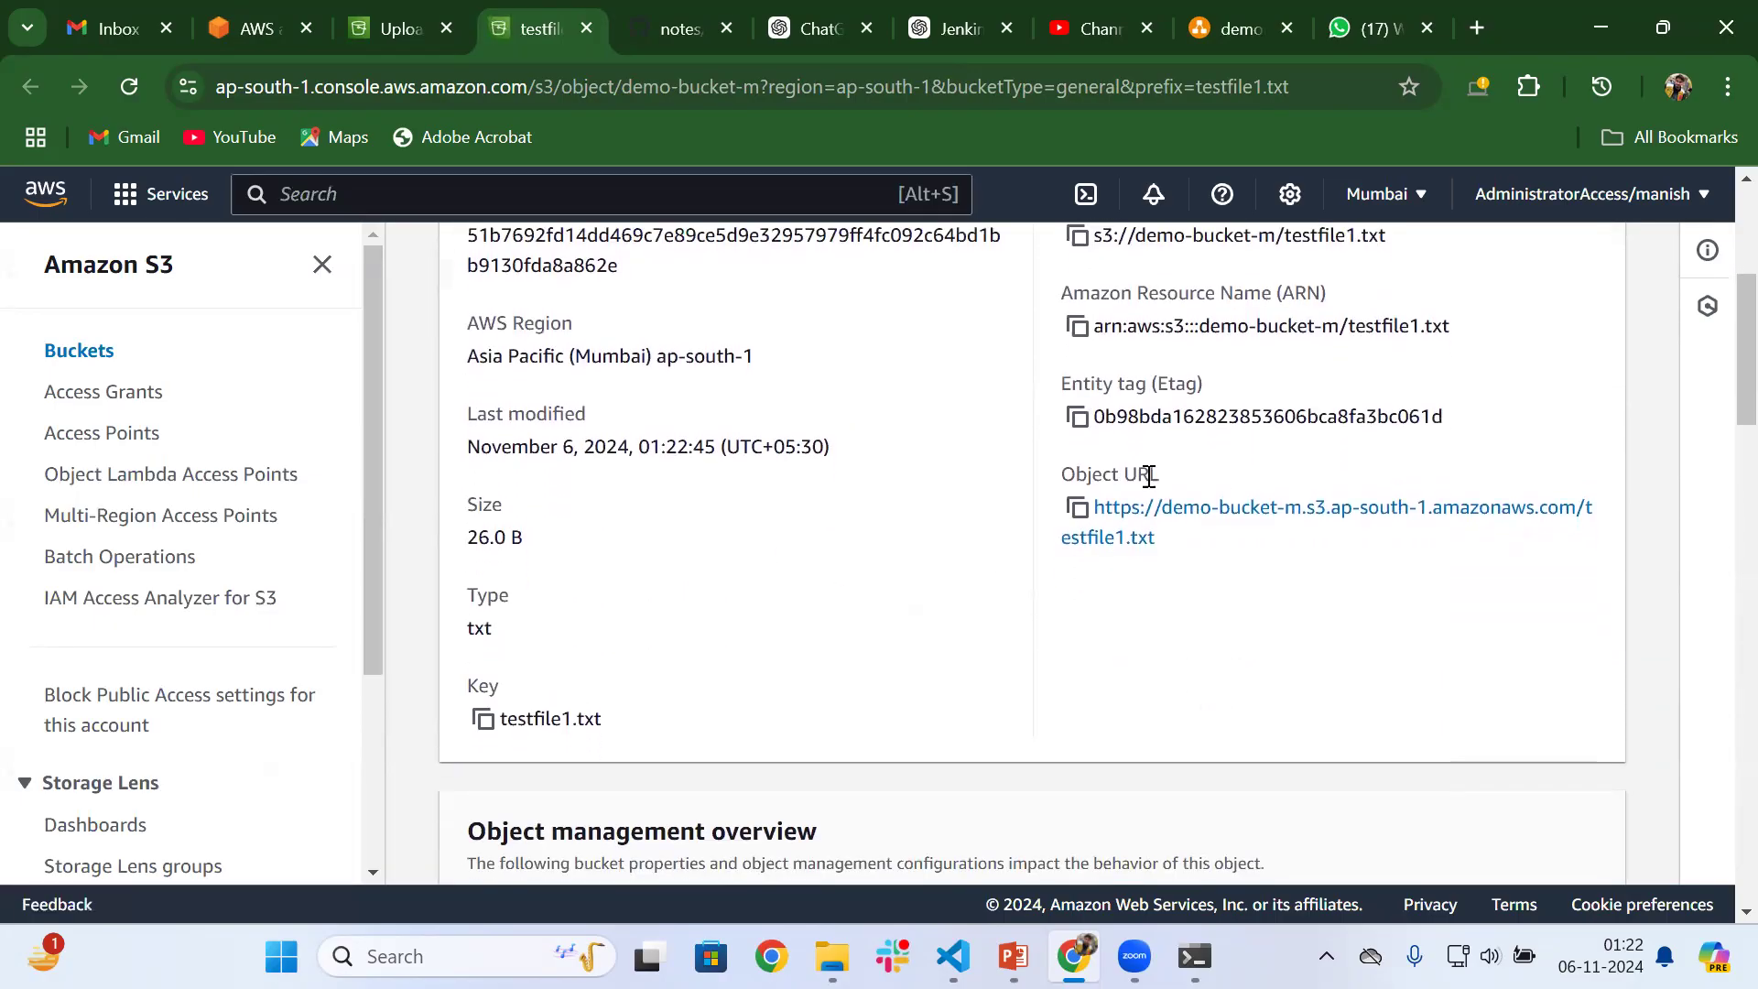
pyautogui.click(1163, 529)
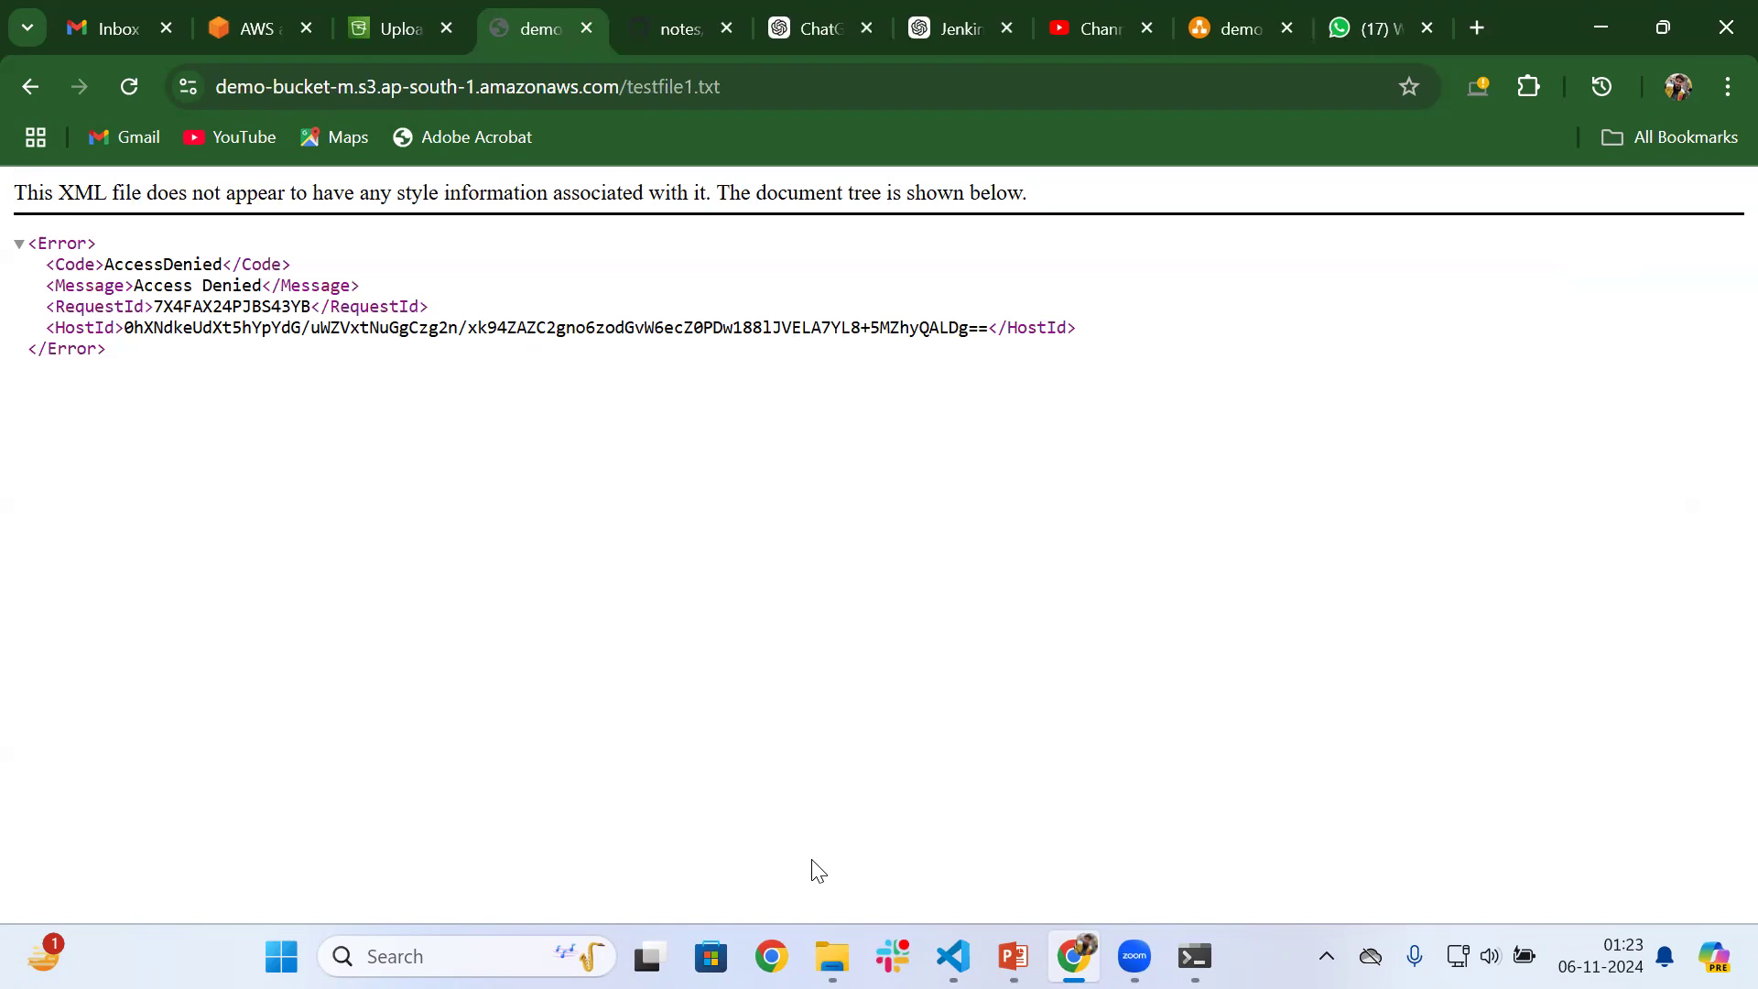
# Switch to File Explorer, open testfile1 from the Desktop's S3Demo folder and read its contents
pyautogui.moveTo(832, 955)
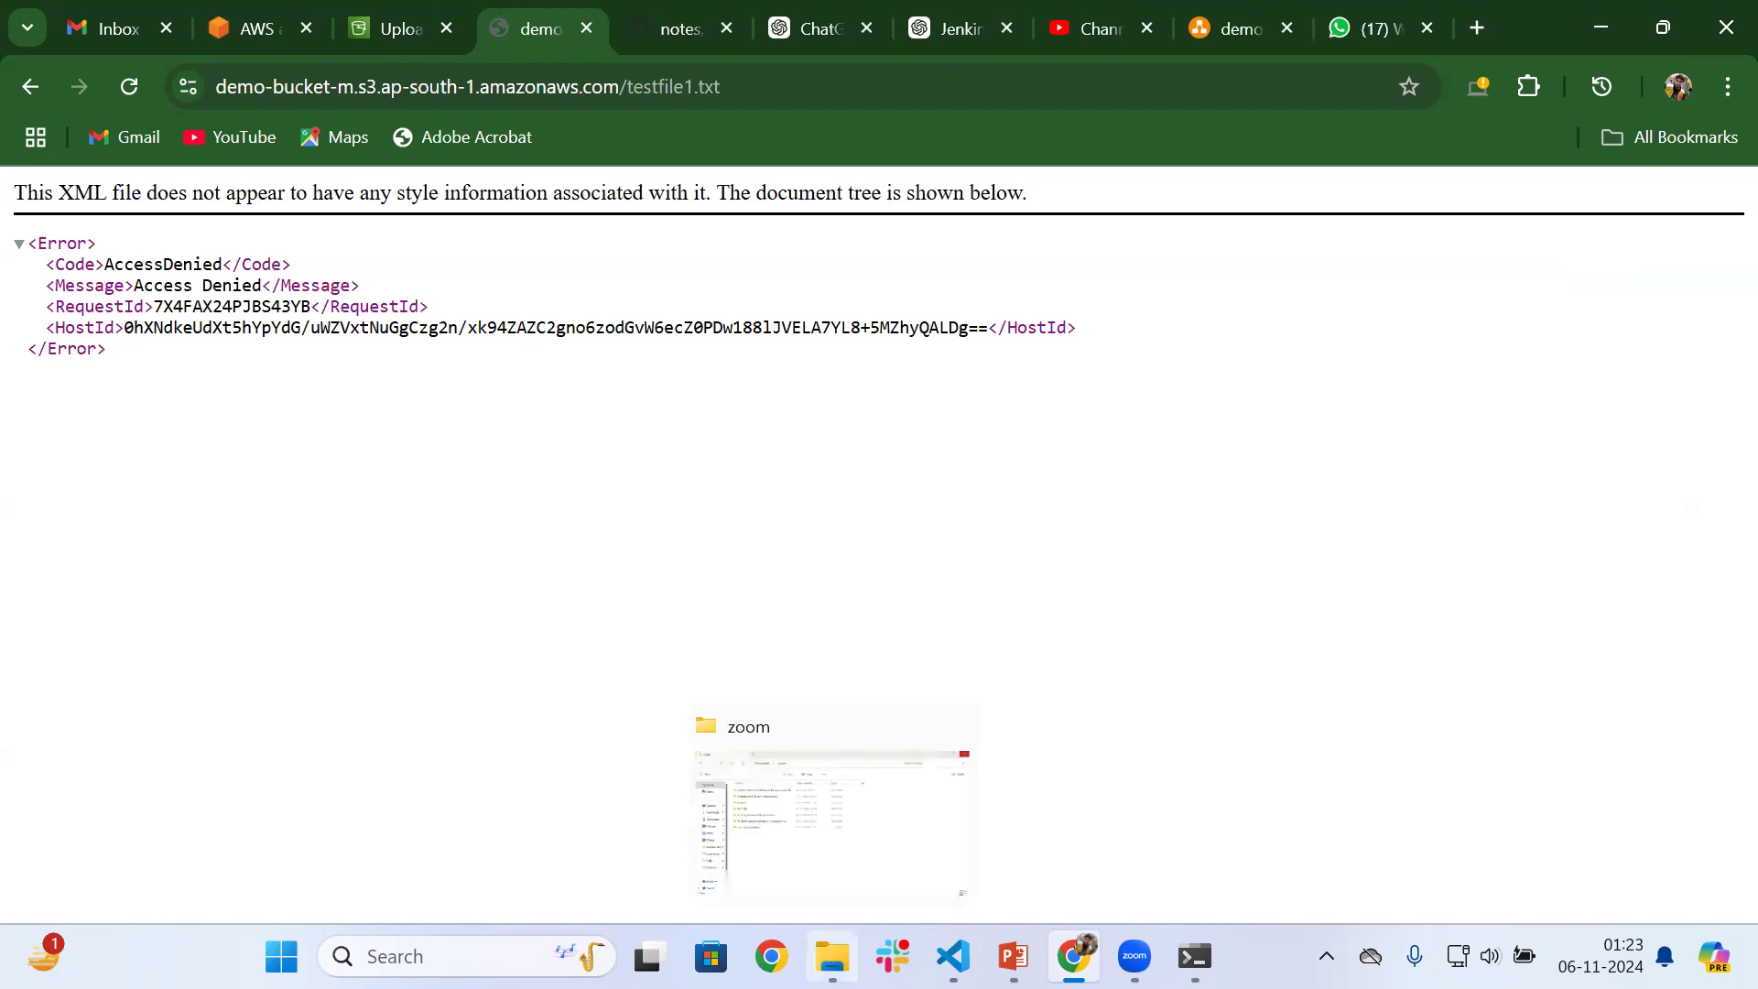
pyautogui.click(768, 814)
pyautogui.click(90, 364)
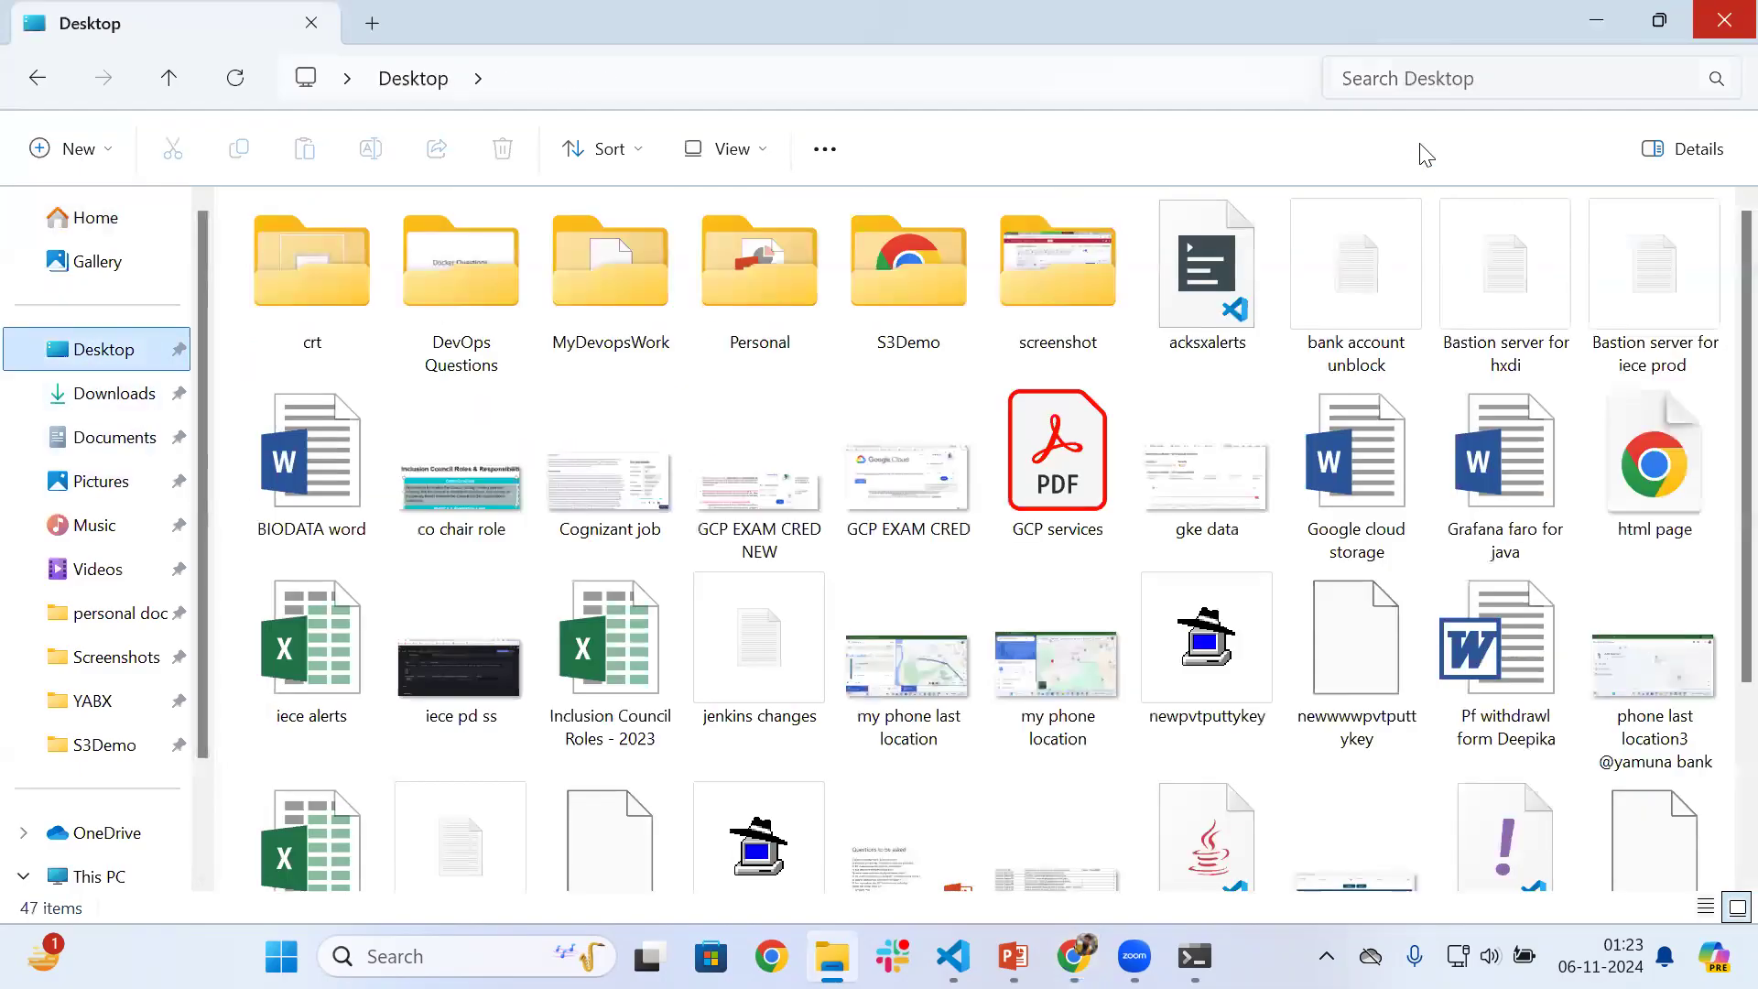
pyautogui.doubleClick(883, 288)
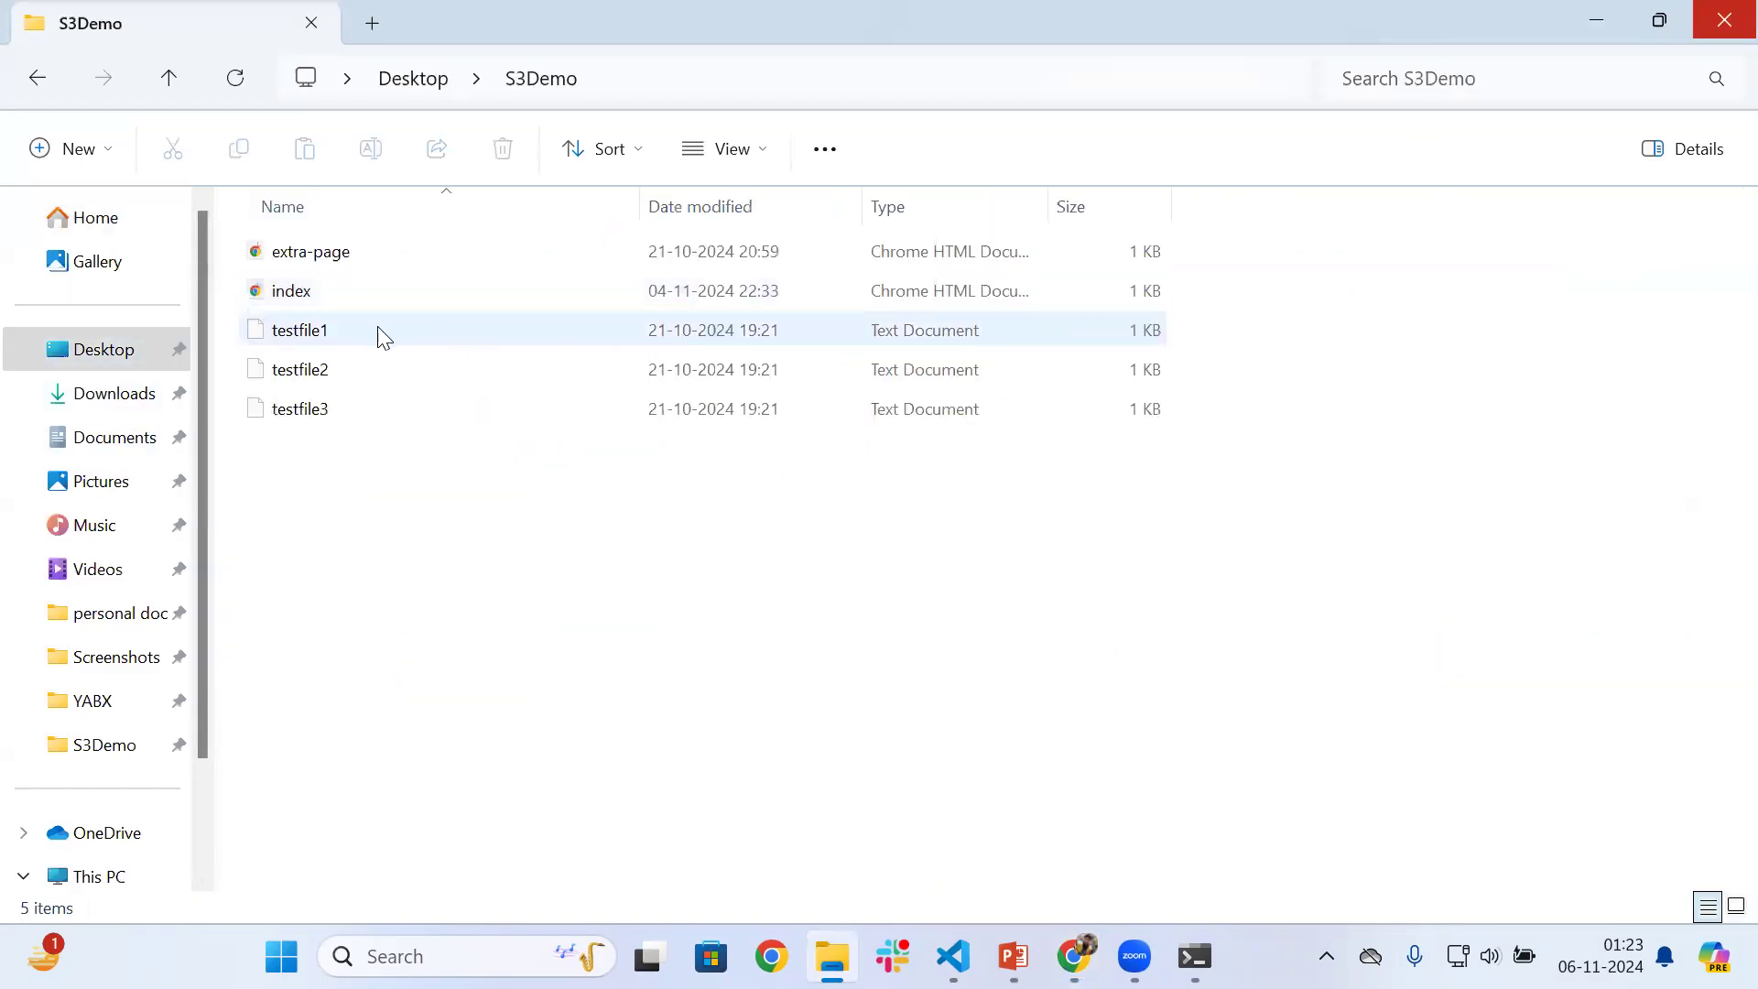
pyautogui.rightClick(378, 334)
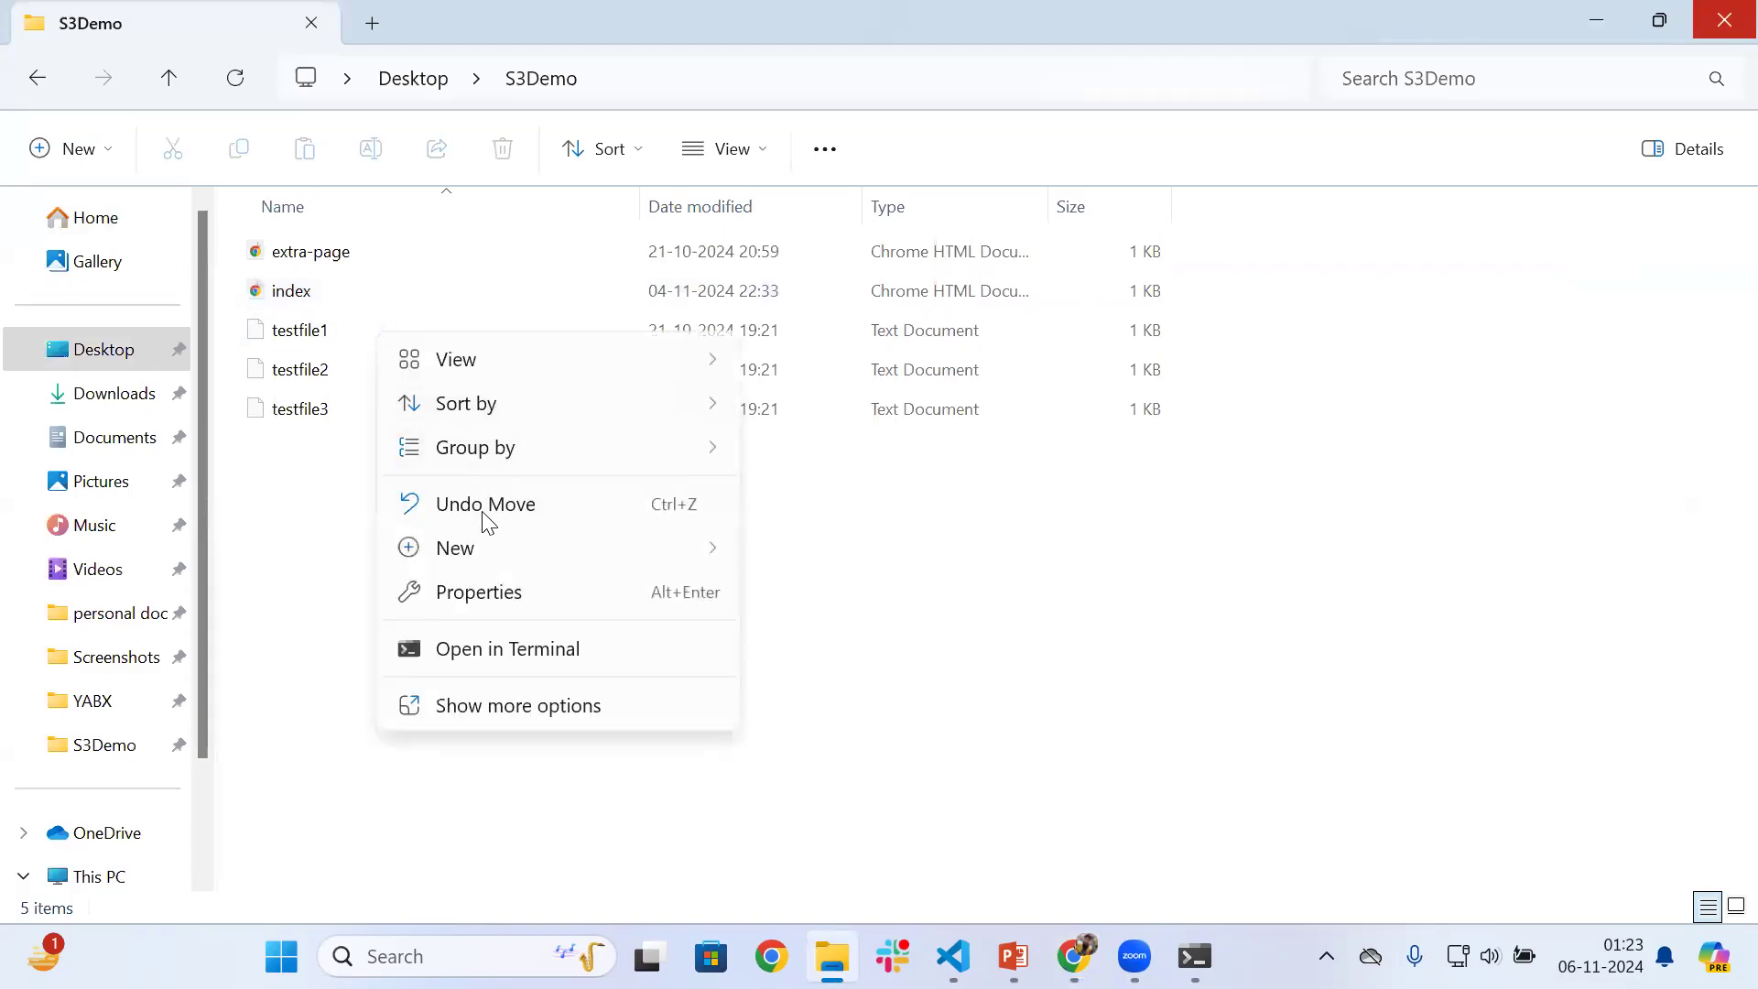
pyautogui.click(909, 602)
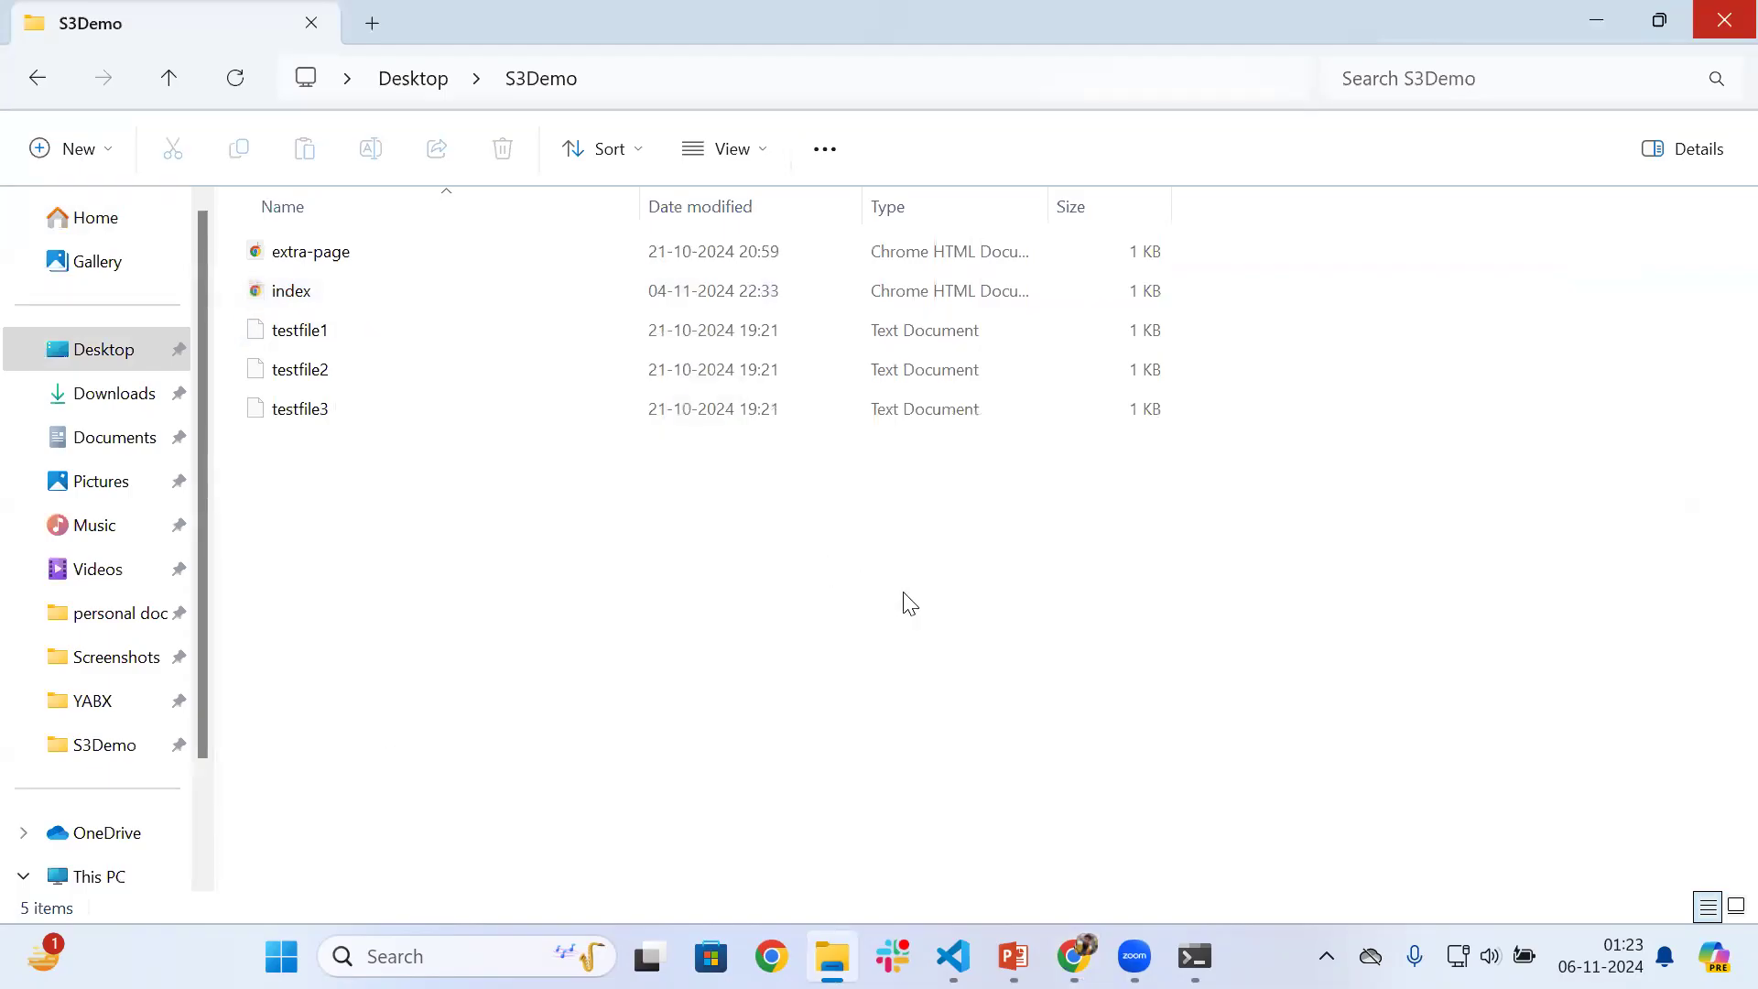
pyautogui.doubleClick(302, 329)
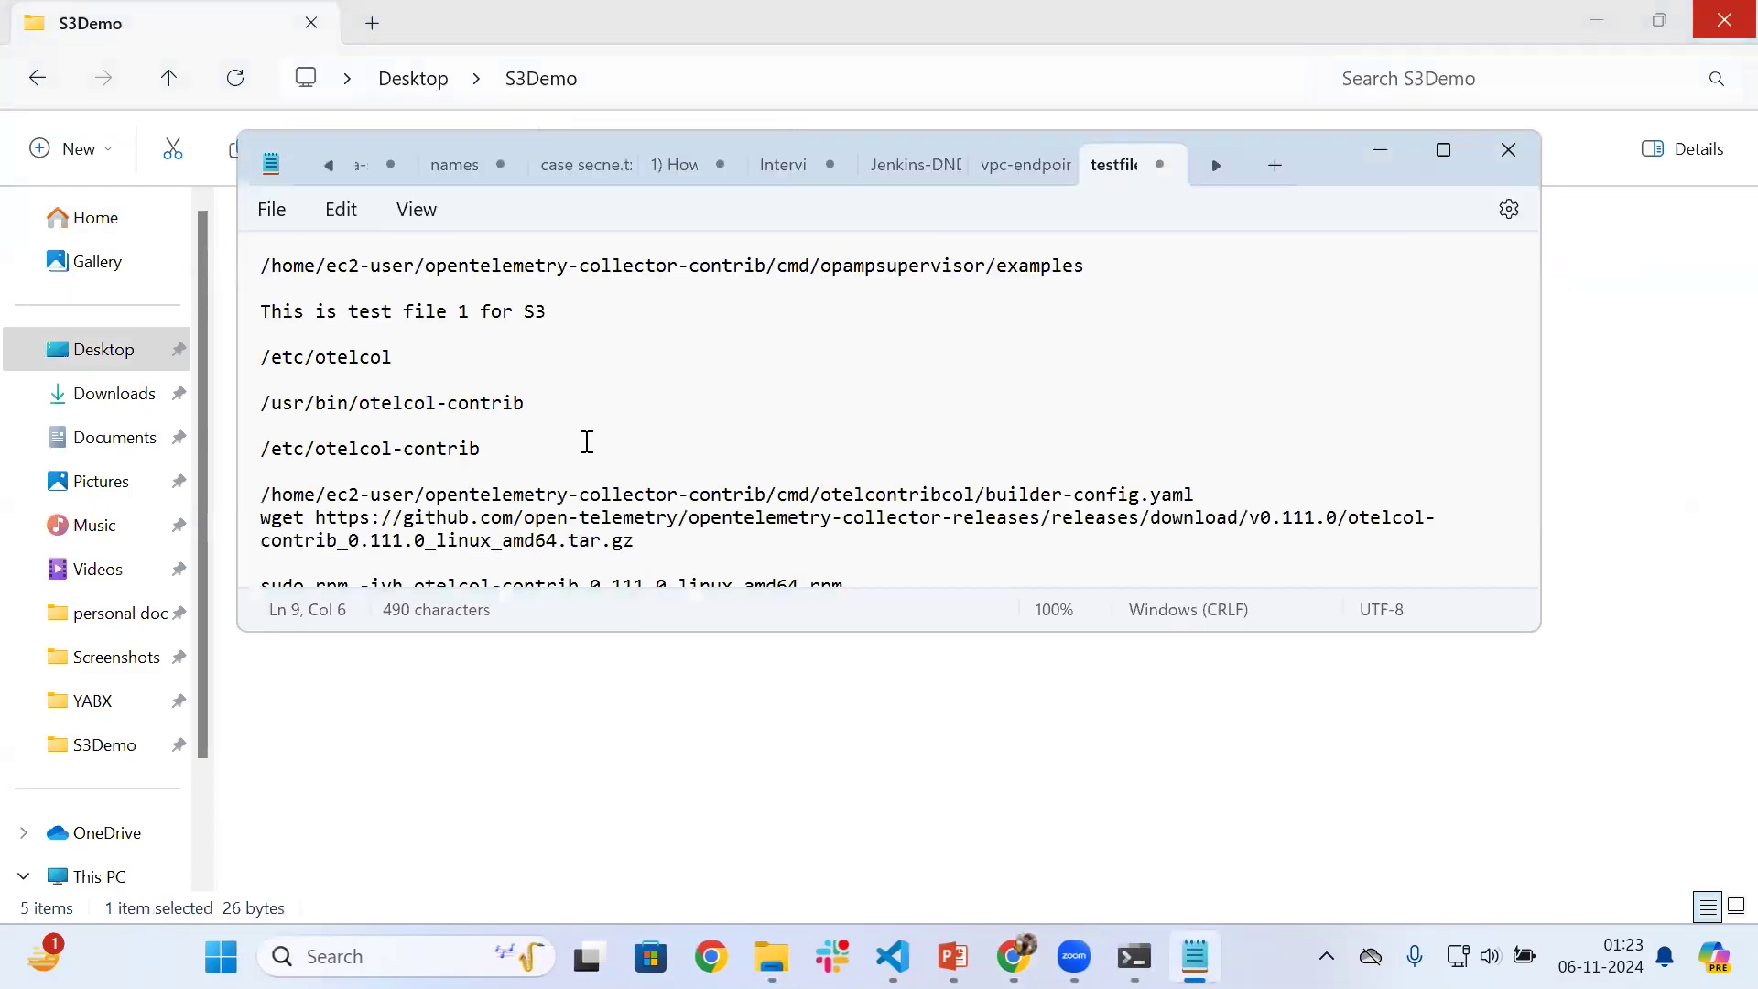
pyautogui.scroll(-1, 586, 442)
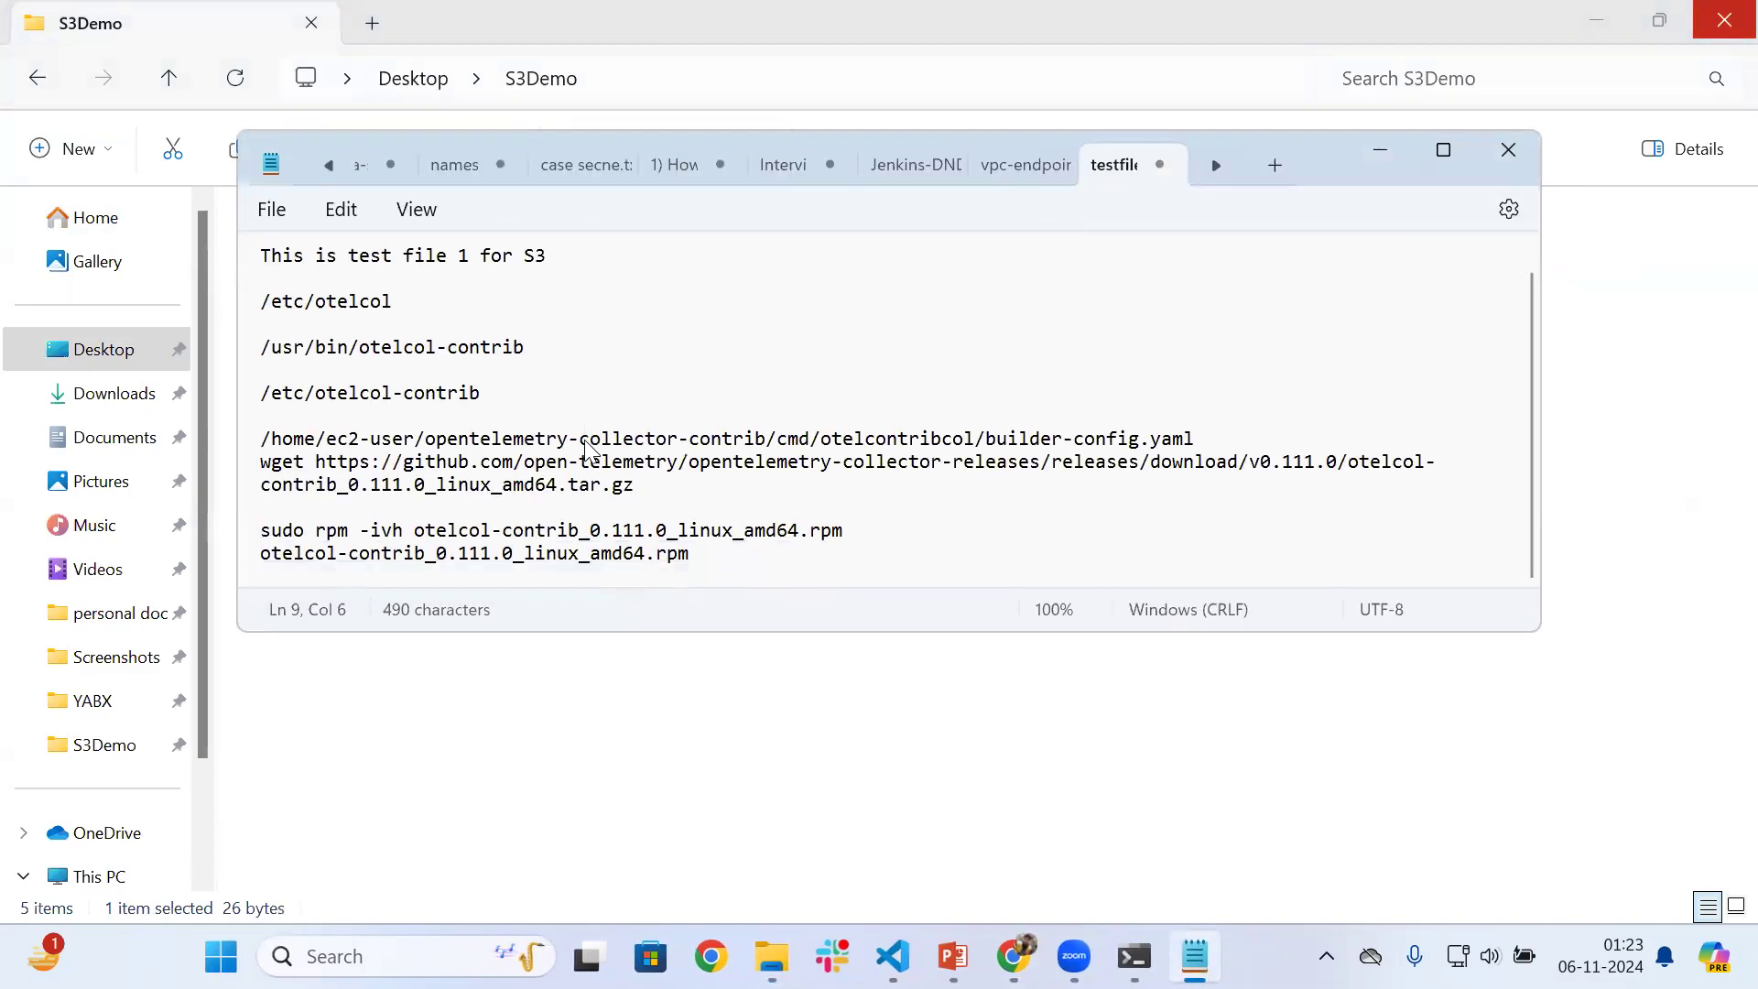
pyautogui.click(522, 767)
# Edit testfile2 to read "This is test file 2 for S3" and save it
pyautogui.doubleClick(329, 371)
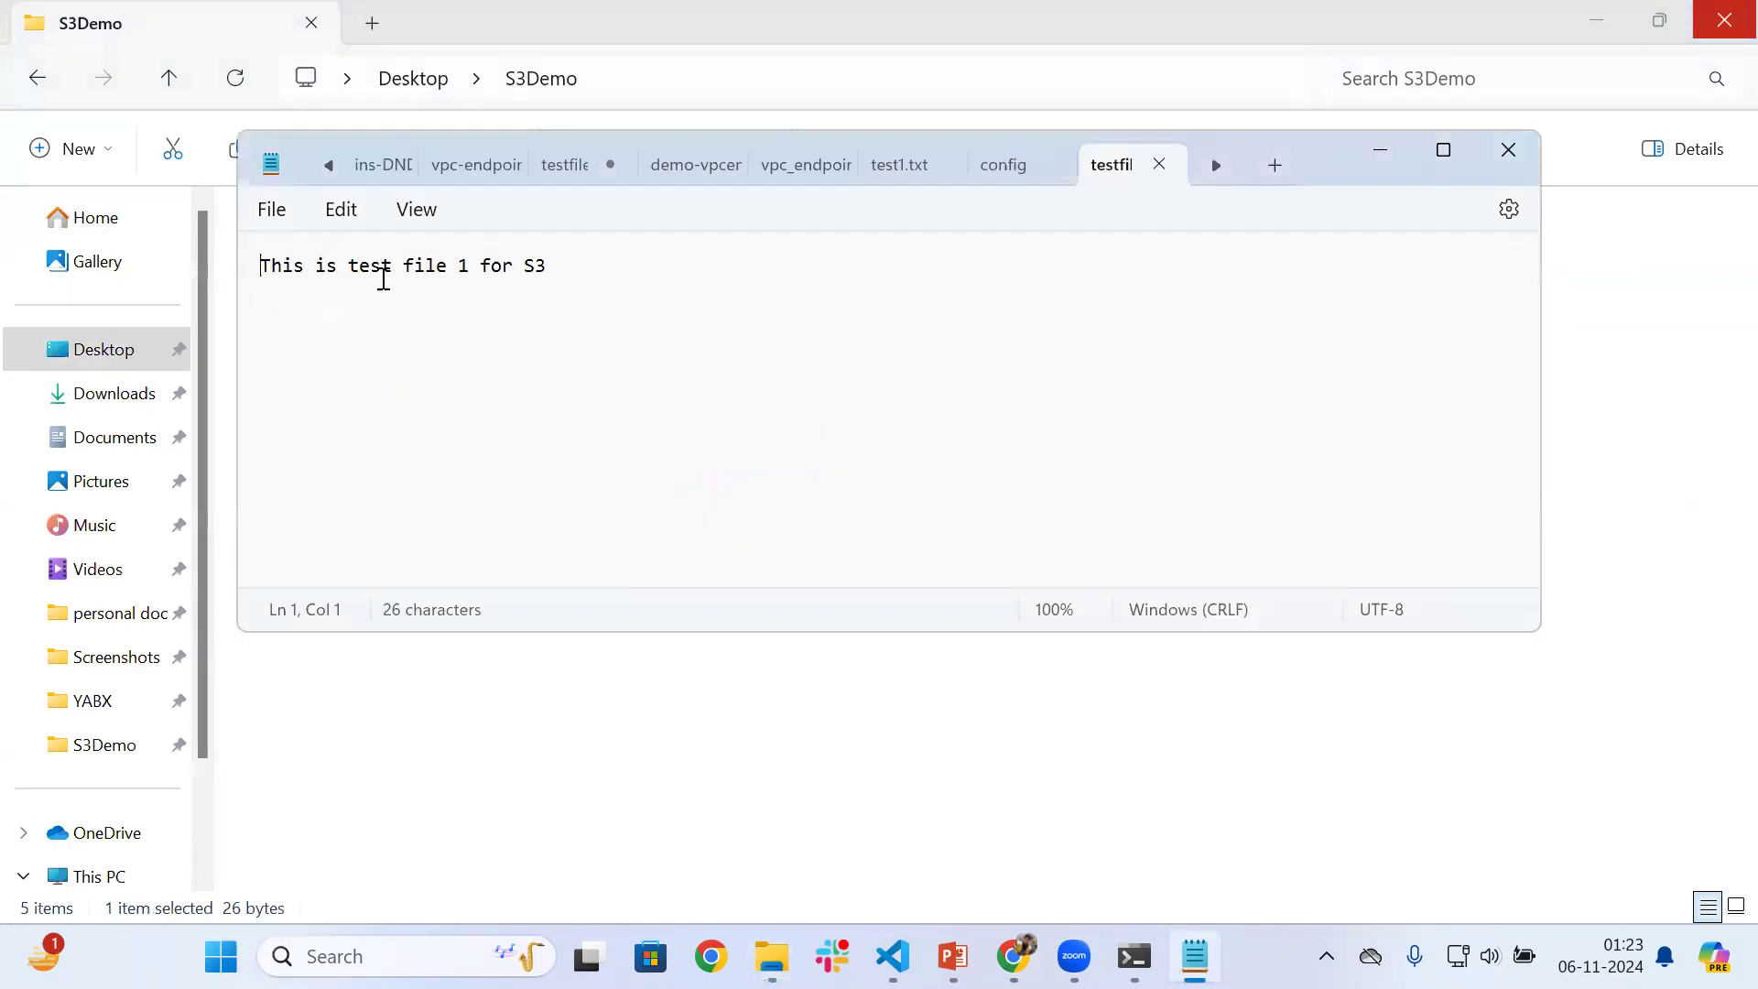
pyautogui.click(472, 274)
pyautogui.press('BackSpace')
pyautogui.write('2')
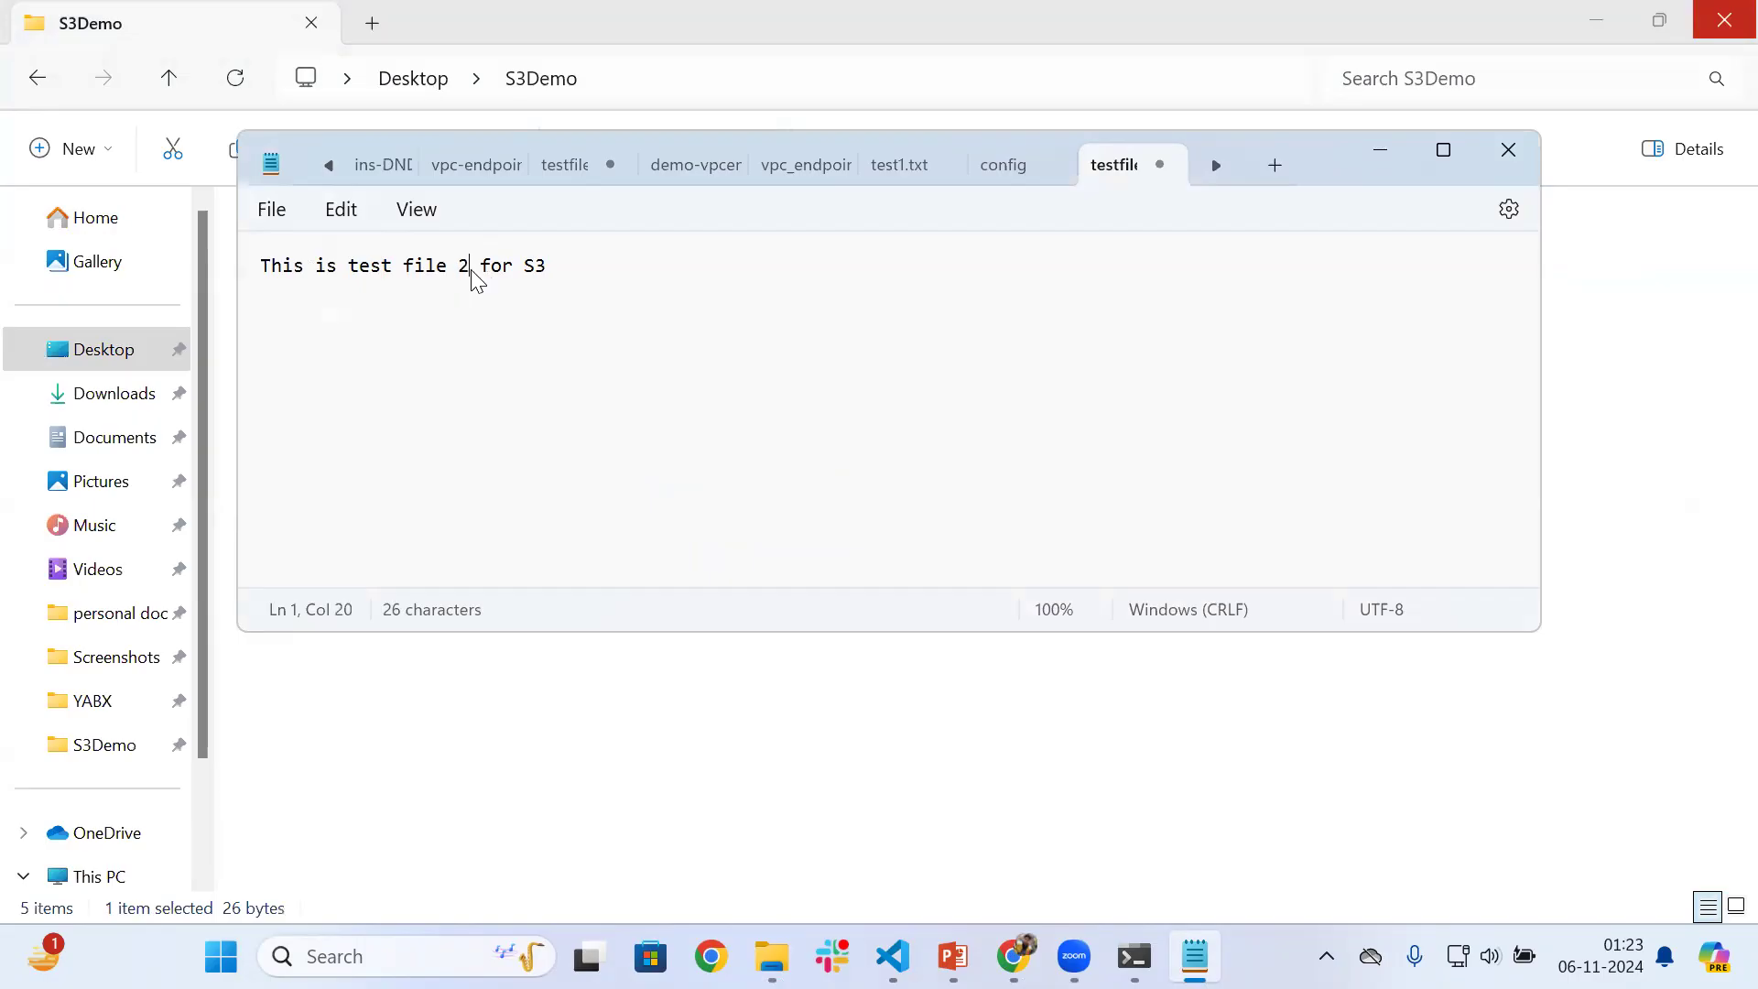
pyautogui.hotkey('ctrl', 's')
pyautogui.click(486, 710)
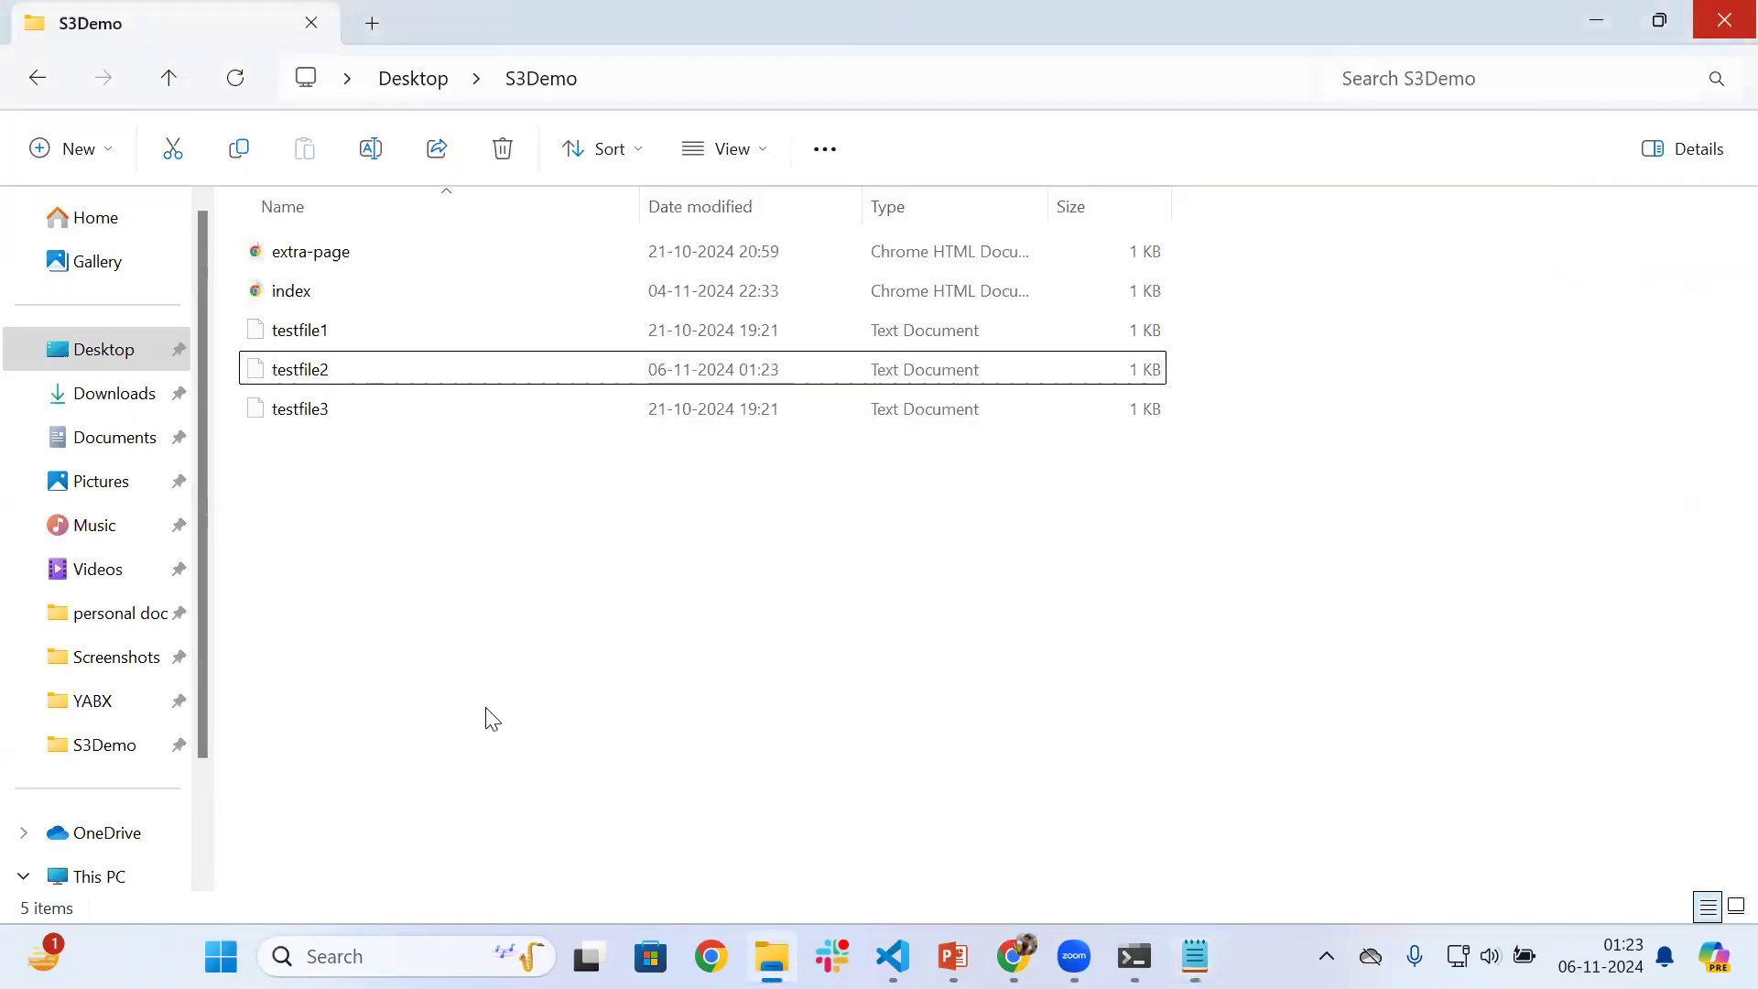
# Edit testfile3 to read "This is test file 3 for S3" and save it
pyautogui.click(324, 422)
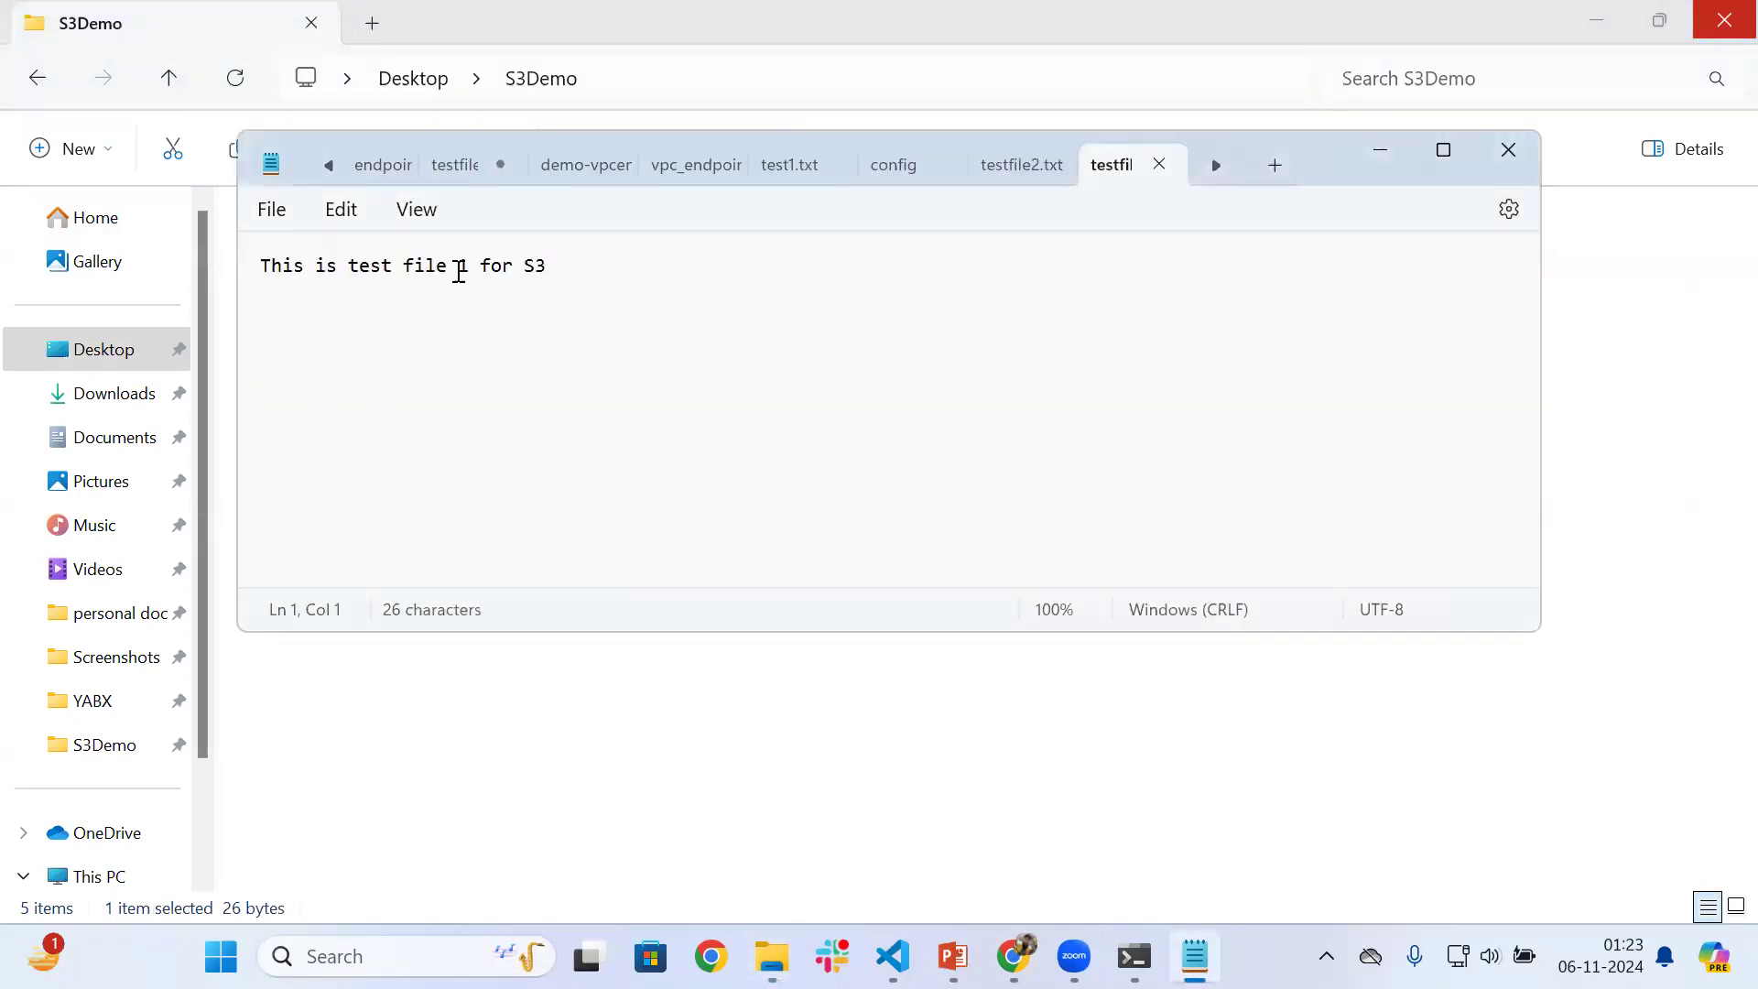
pyautogui.click(476, 265)
pyautogui.press('BackSpace')
pyautogui.write('3')
pyautogui.click(489, 683)
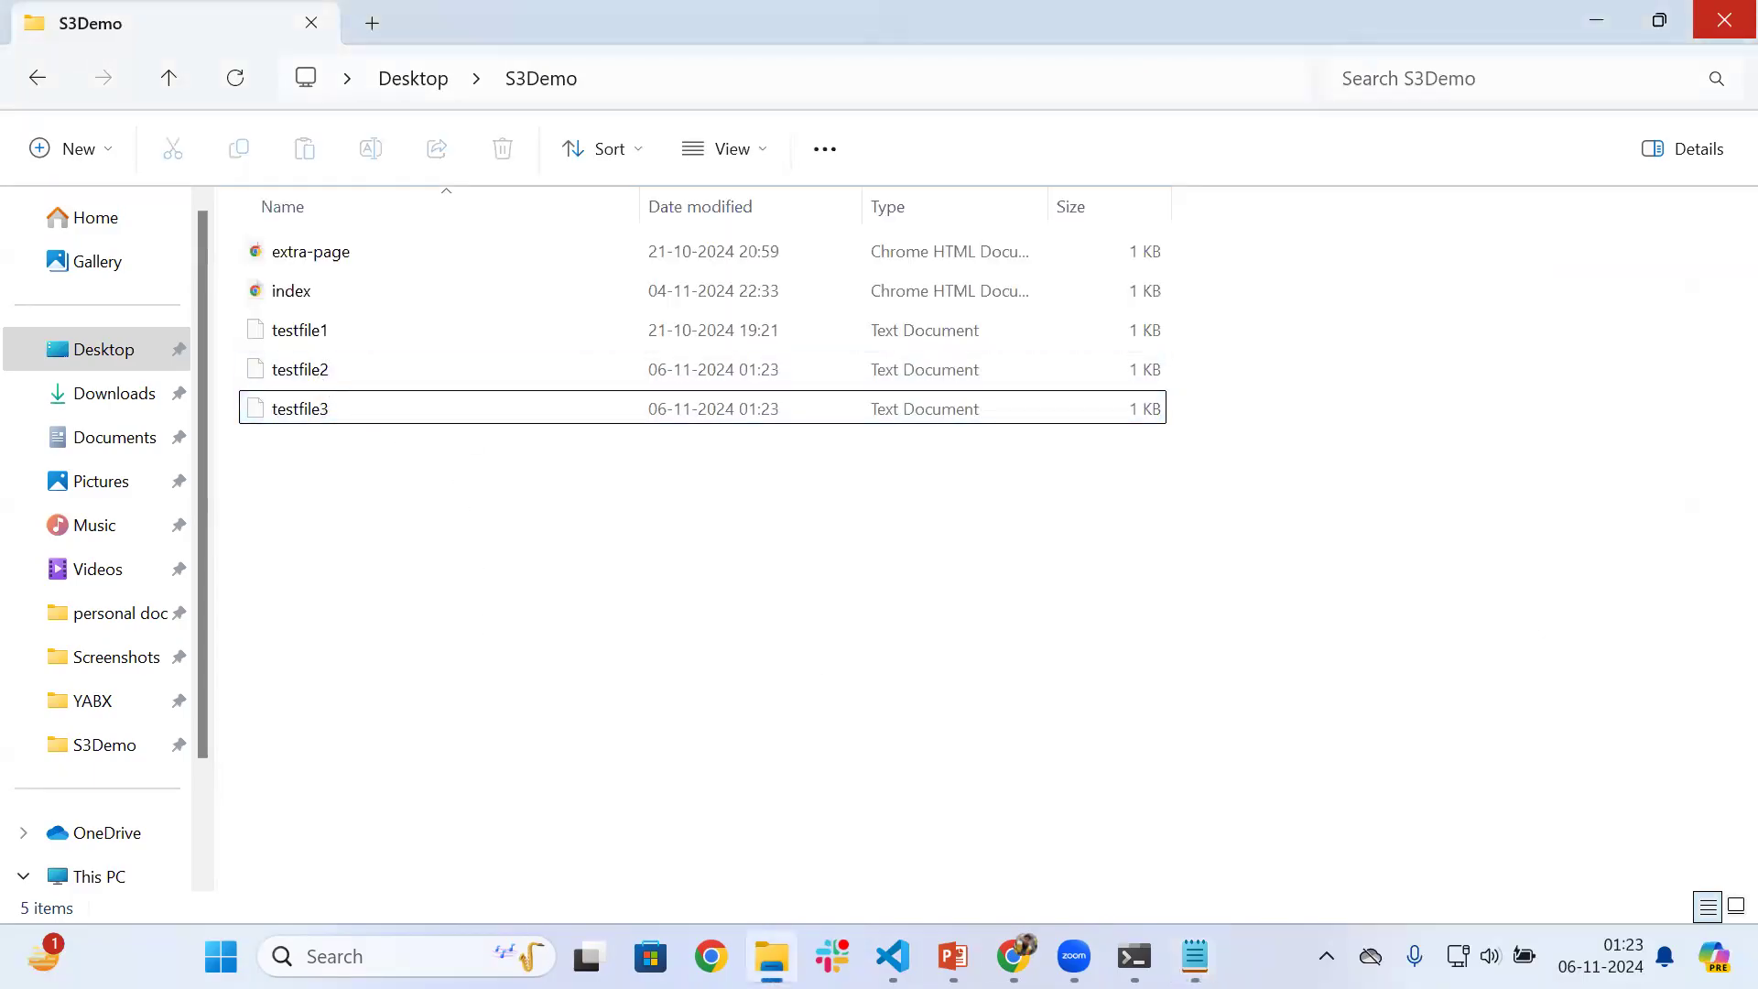
# Switch back to Chrome, close the testfile1.txt page and leave the upload status for the demo-bucket-m object list
pyautogui.click(1013, 956)
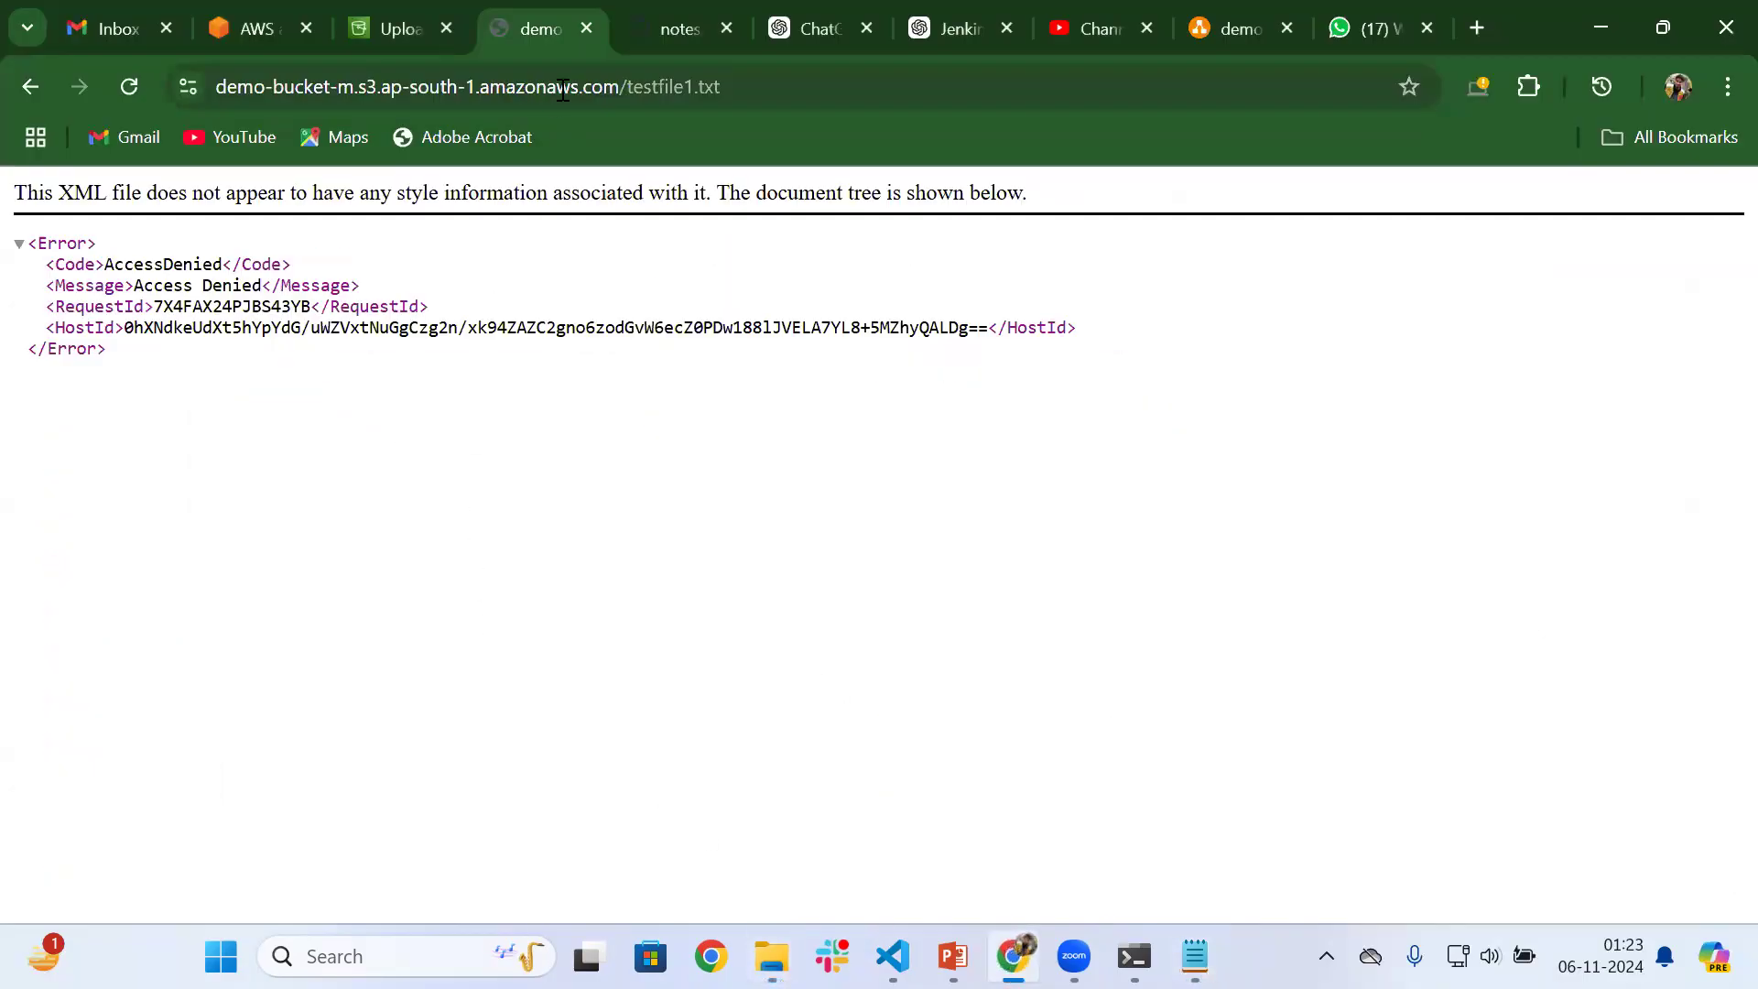
pyautogui.click(587, 30)
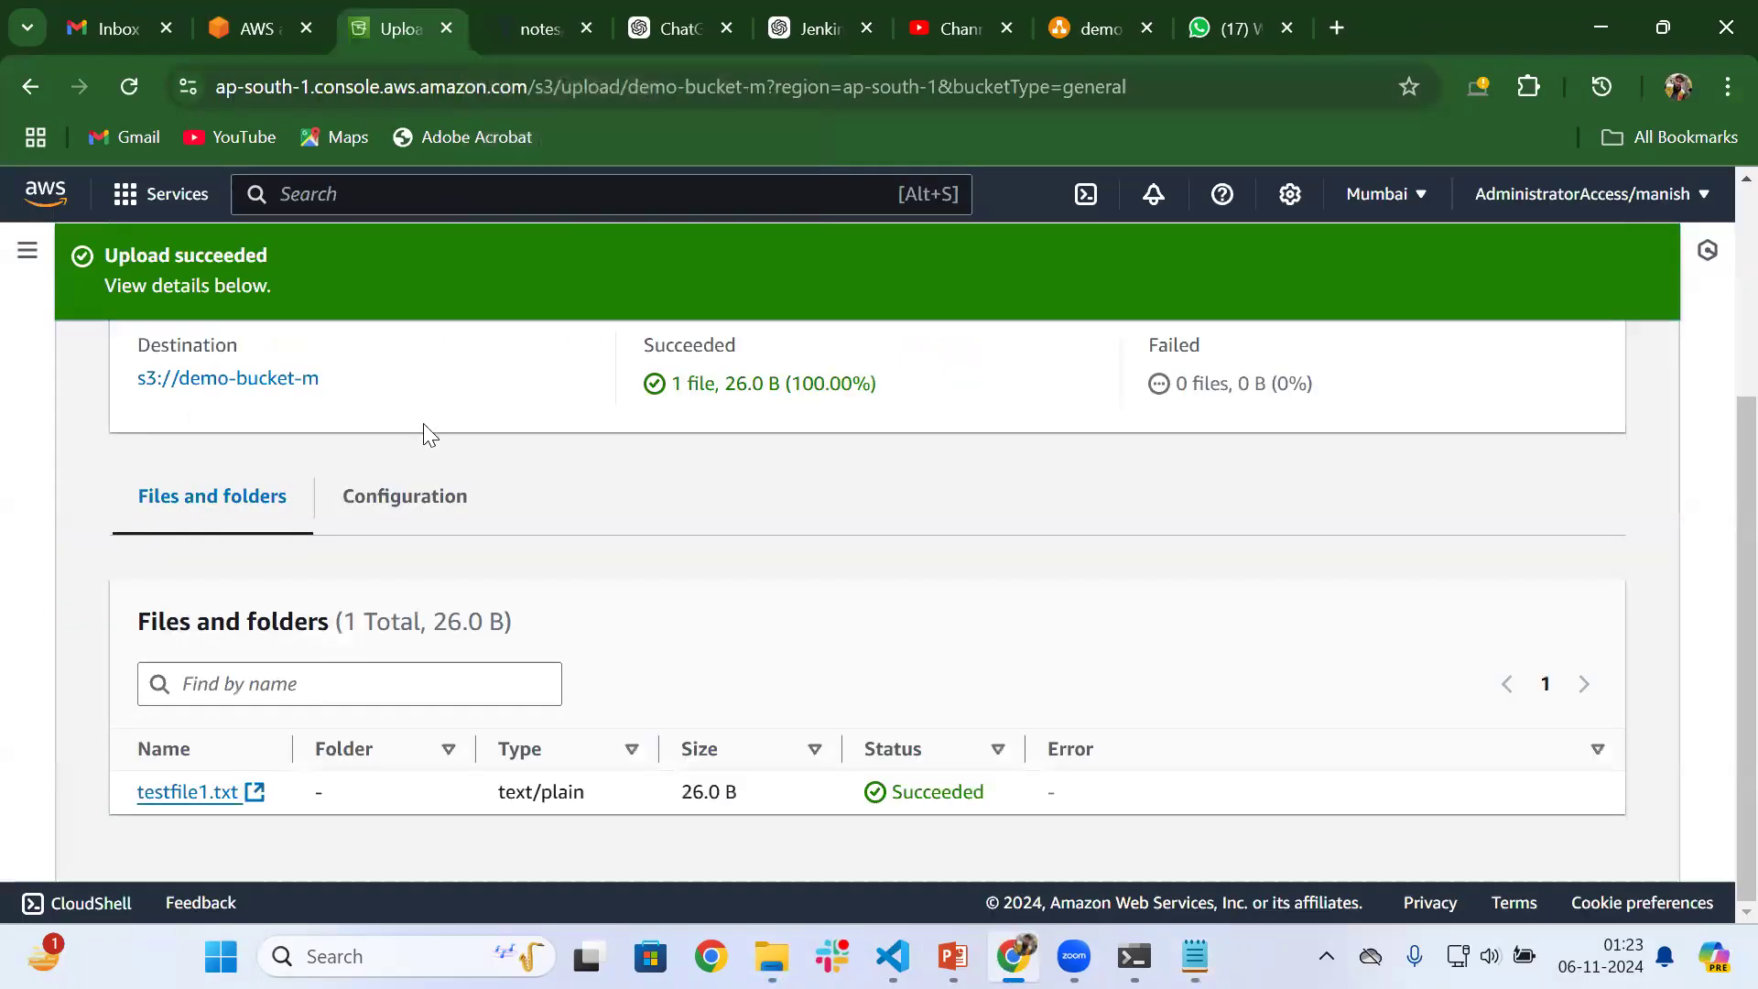
pyautogui.scroll(3, 430, 588)
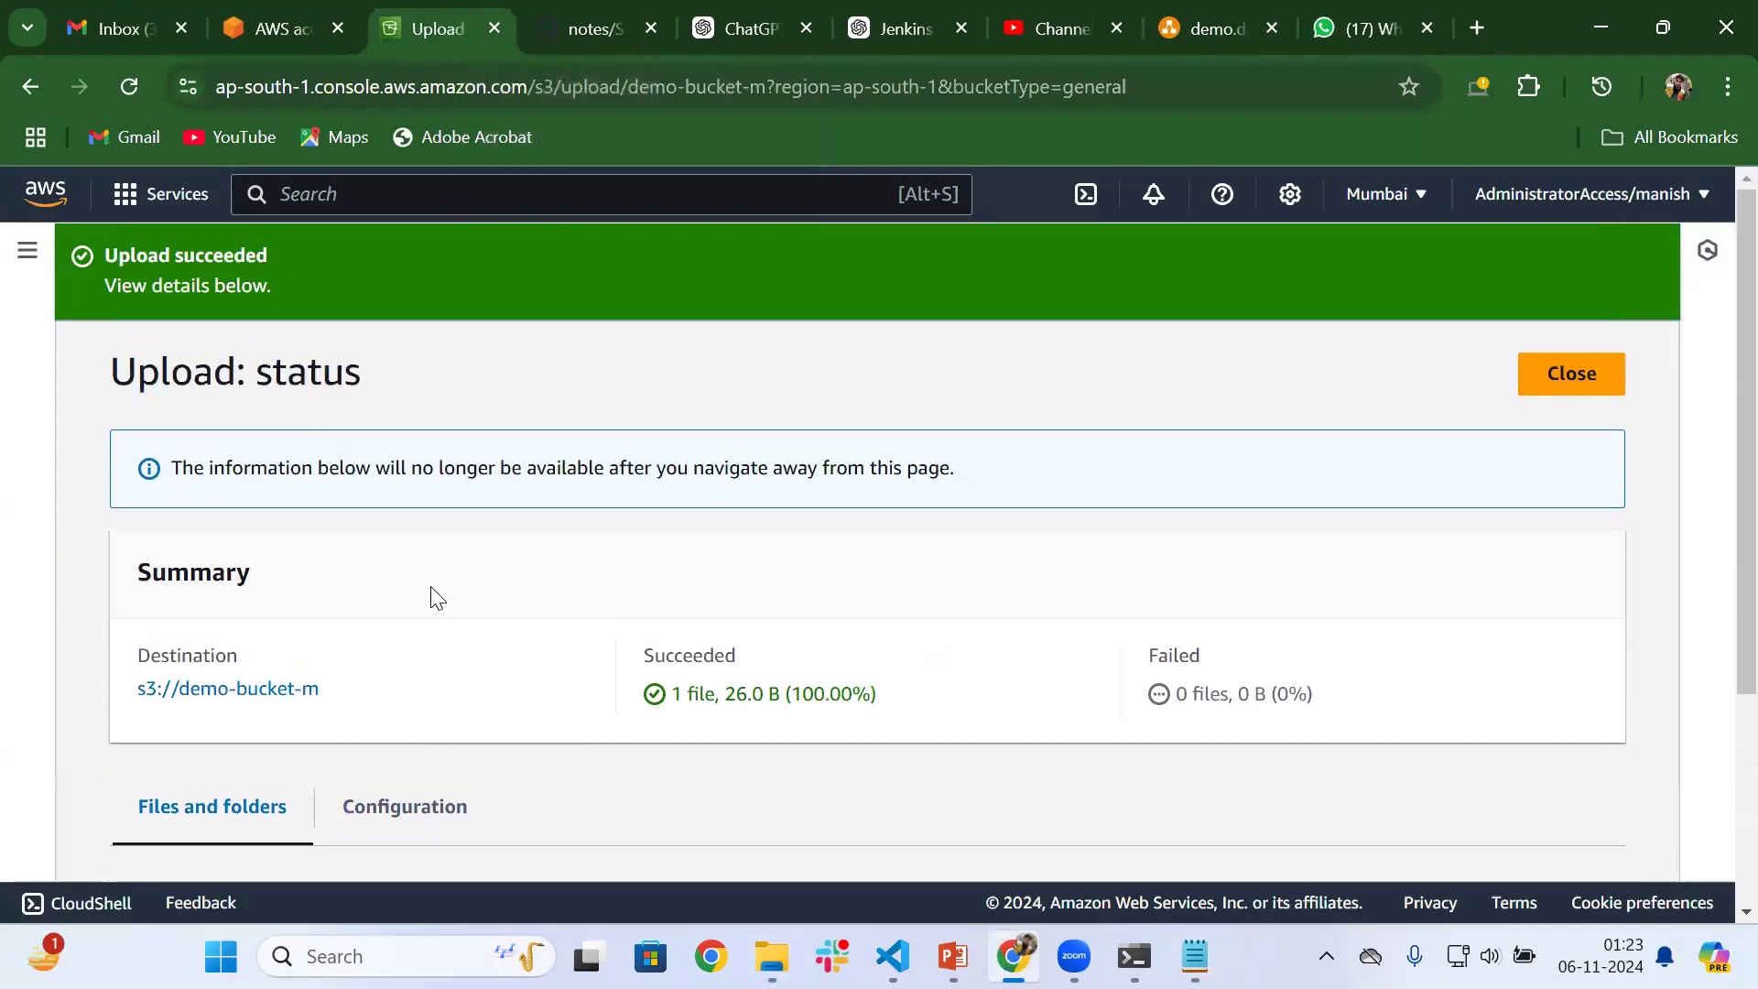
pyautogui.click(1557, 379)
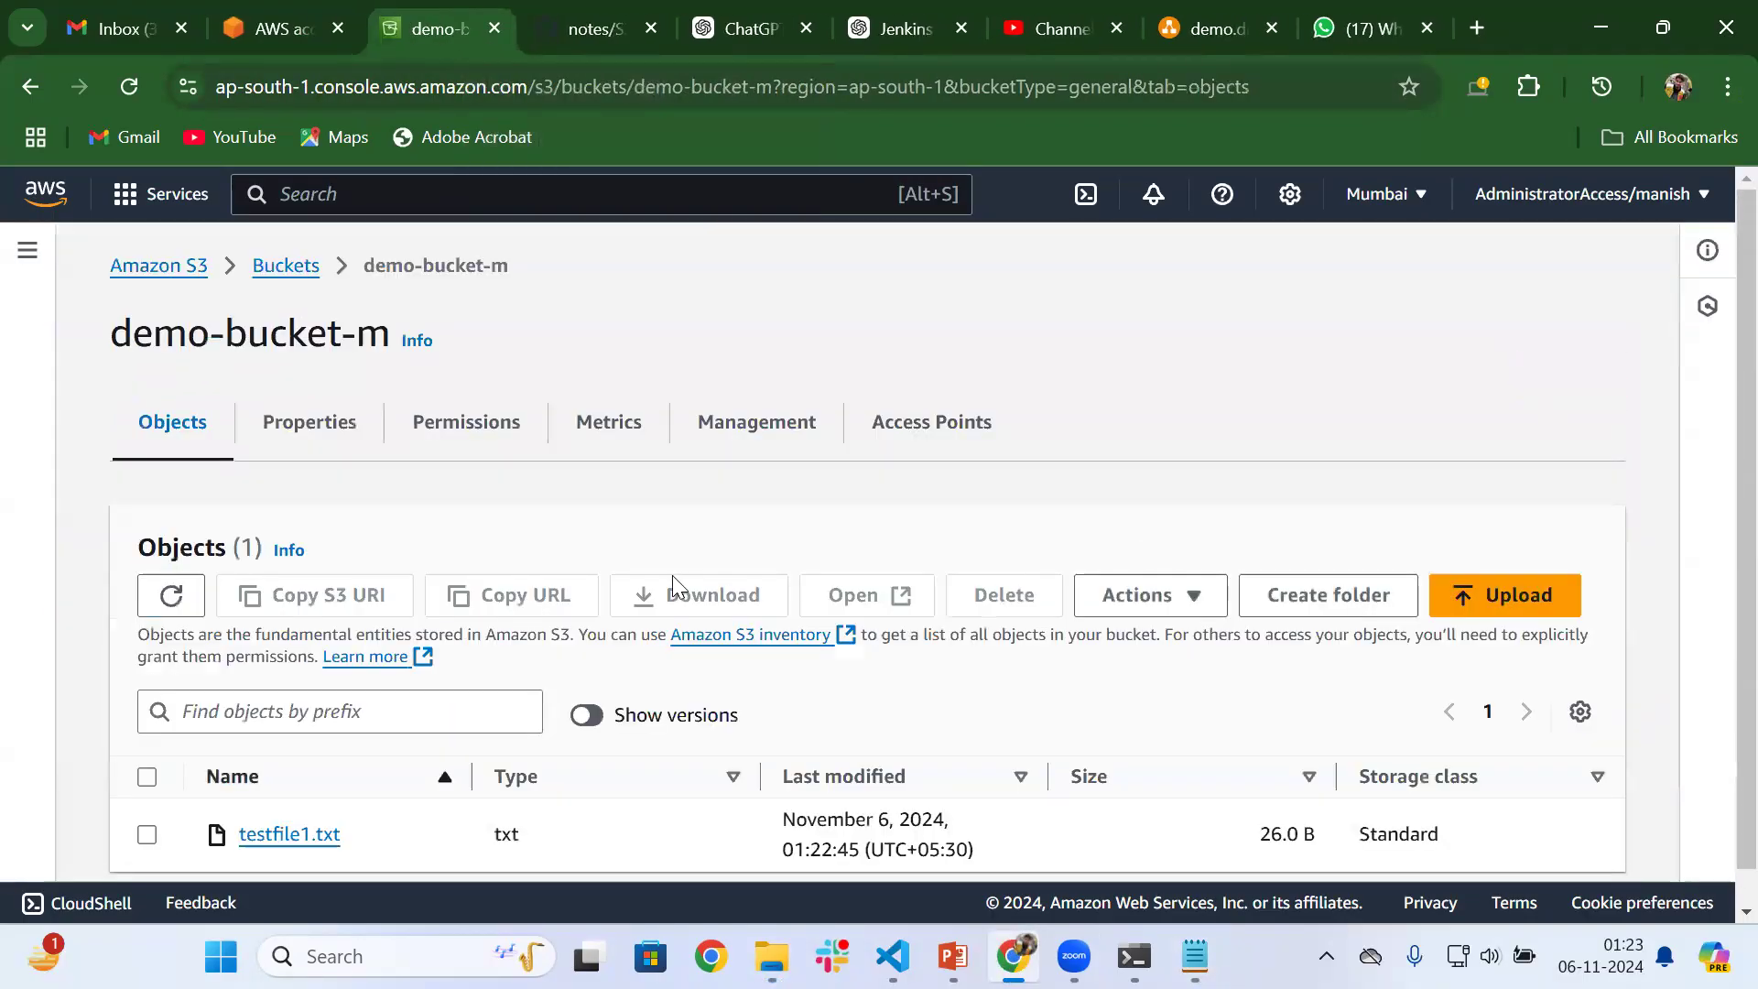
# Review the properties of demo-bucket-m, from default encryption down to the event notifications description
pyautogui.click(316, 424)
pyautogui.scroll(-5, 561, 546)
pyautogui.scroll(-15, 667, 617)
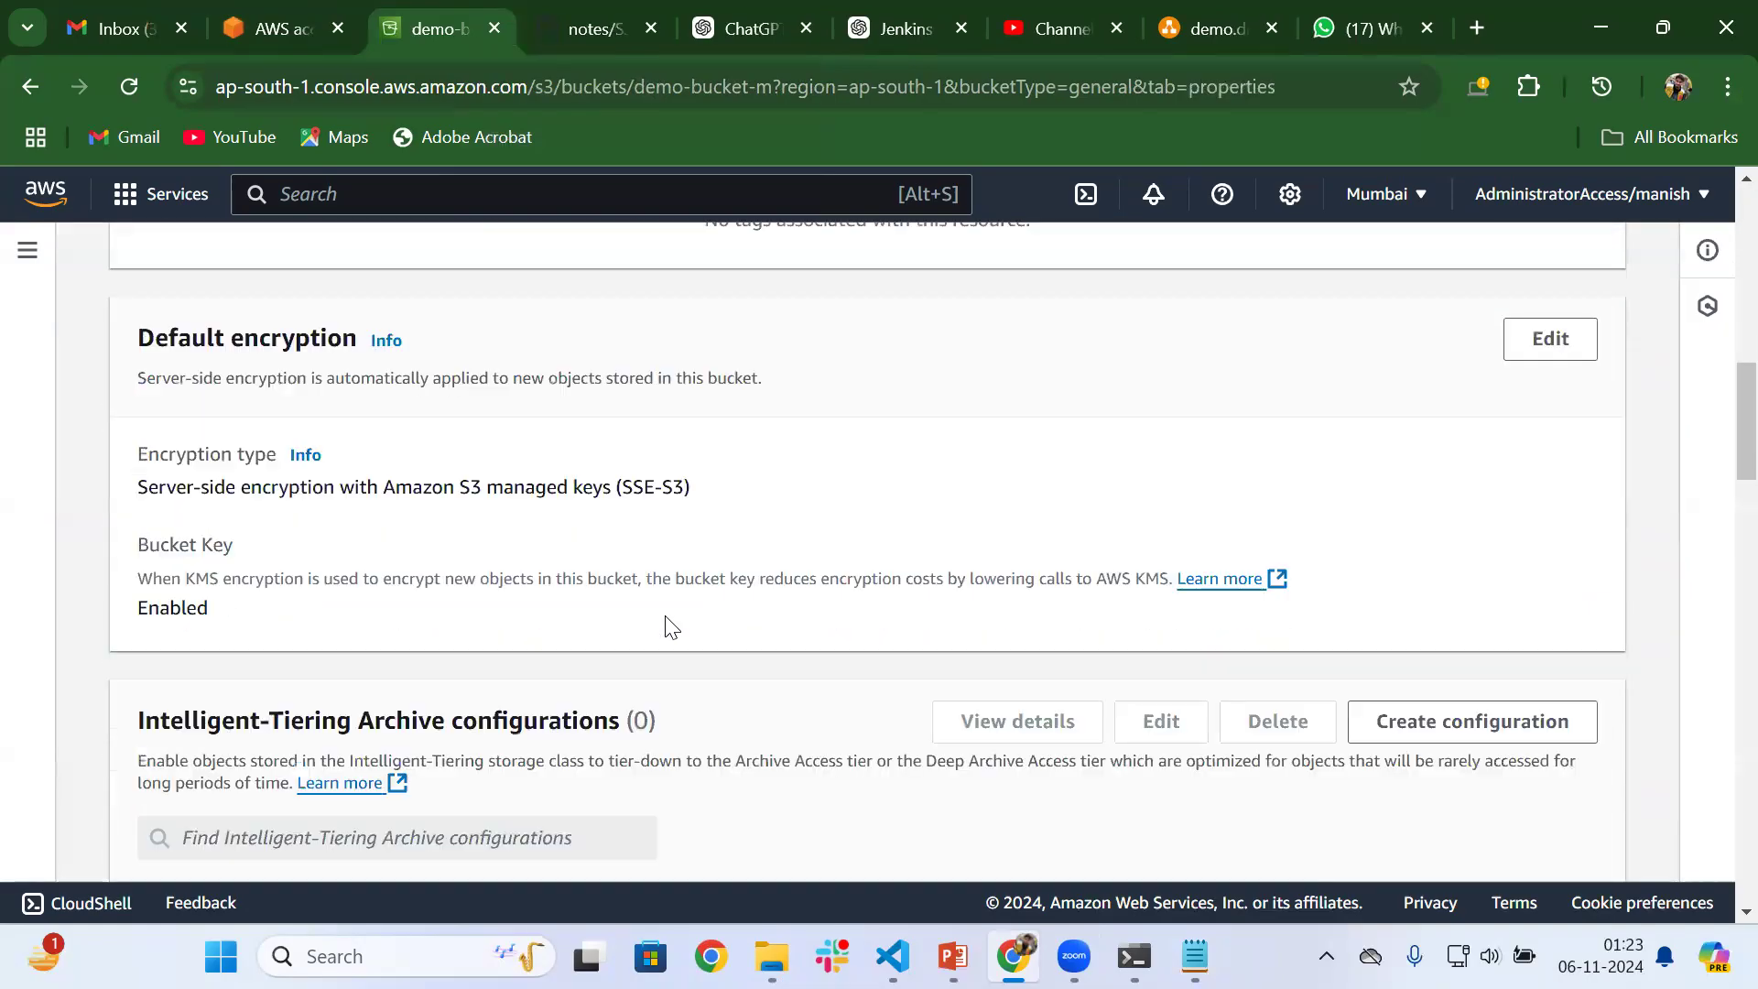
pyautogui.scroll(-5, 671, 627)
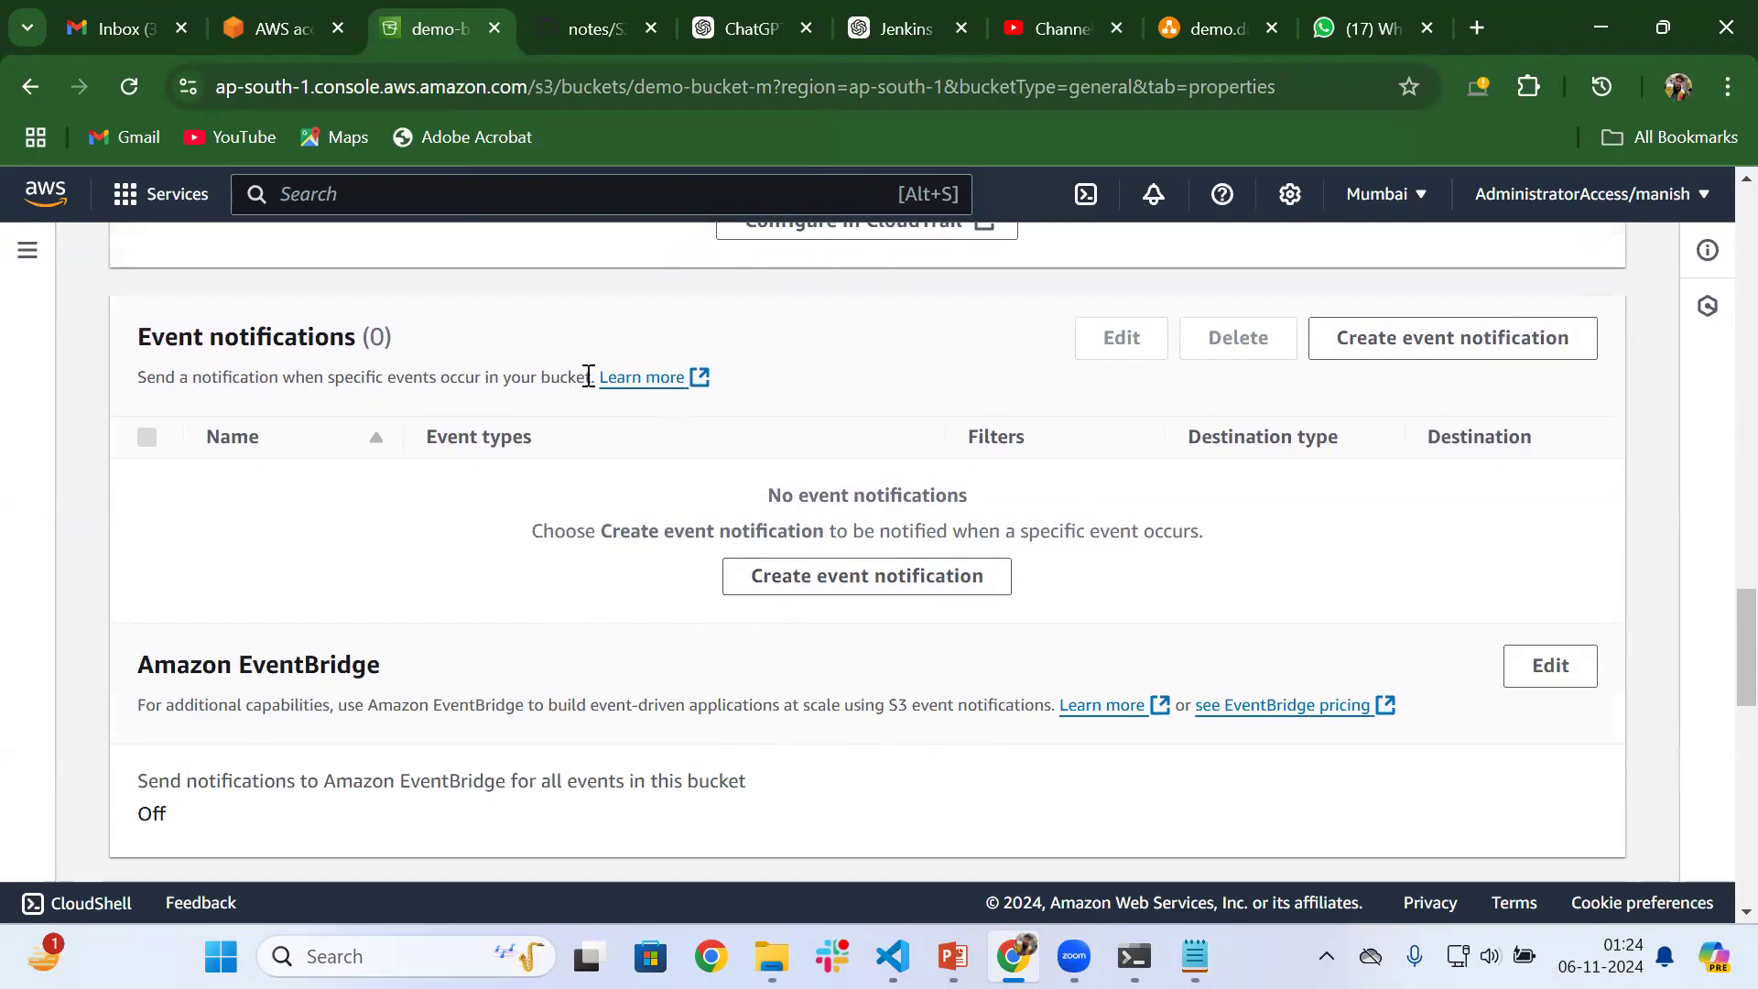
pyautogui.moveTo(593, 377); pyautogui.dragTo(137, 392)
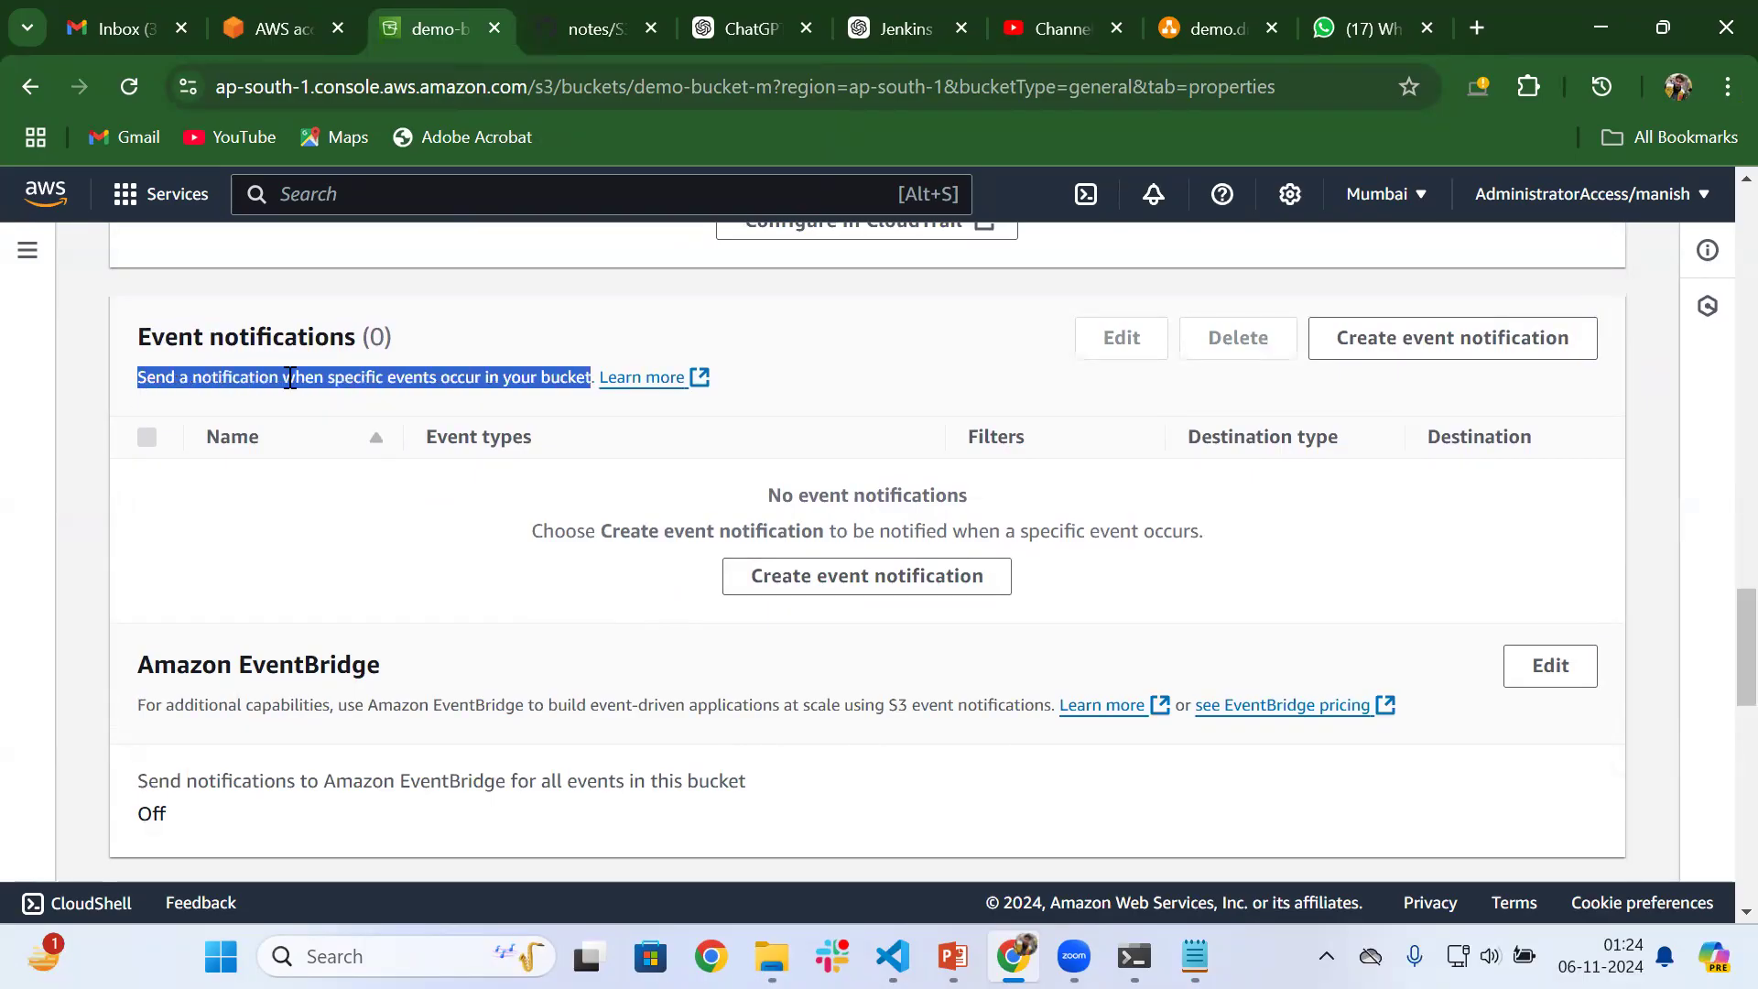
# Search the AWS console for Lambda and open the service in a separate browser tab
pyautogui.scroll(20, 476, 393)
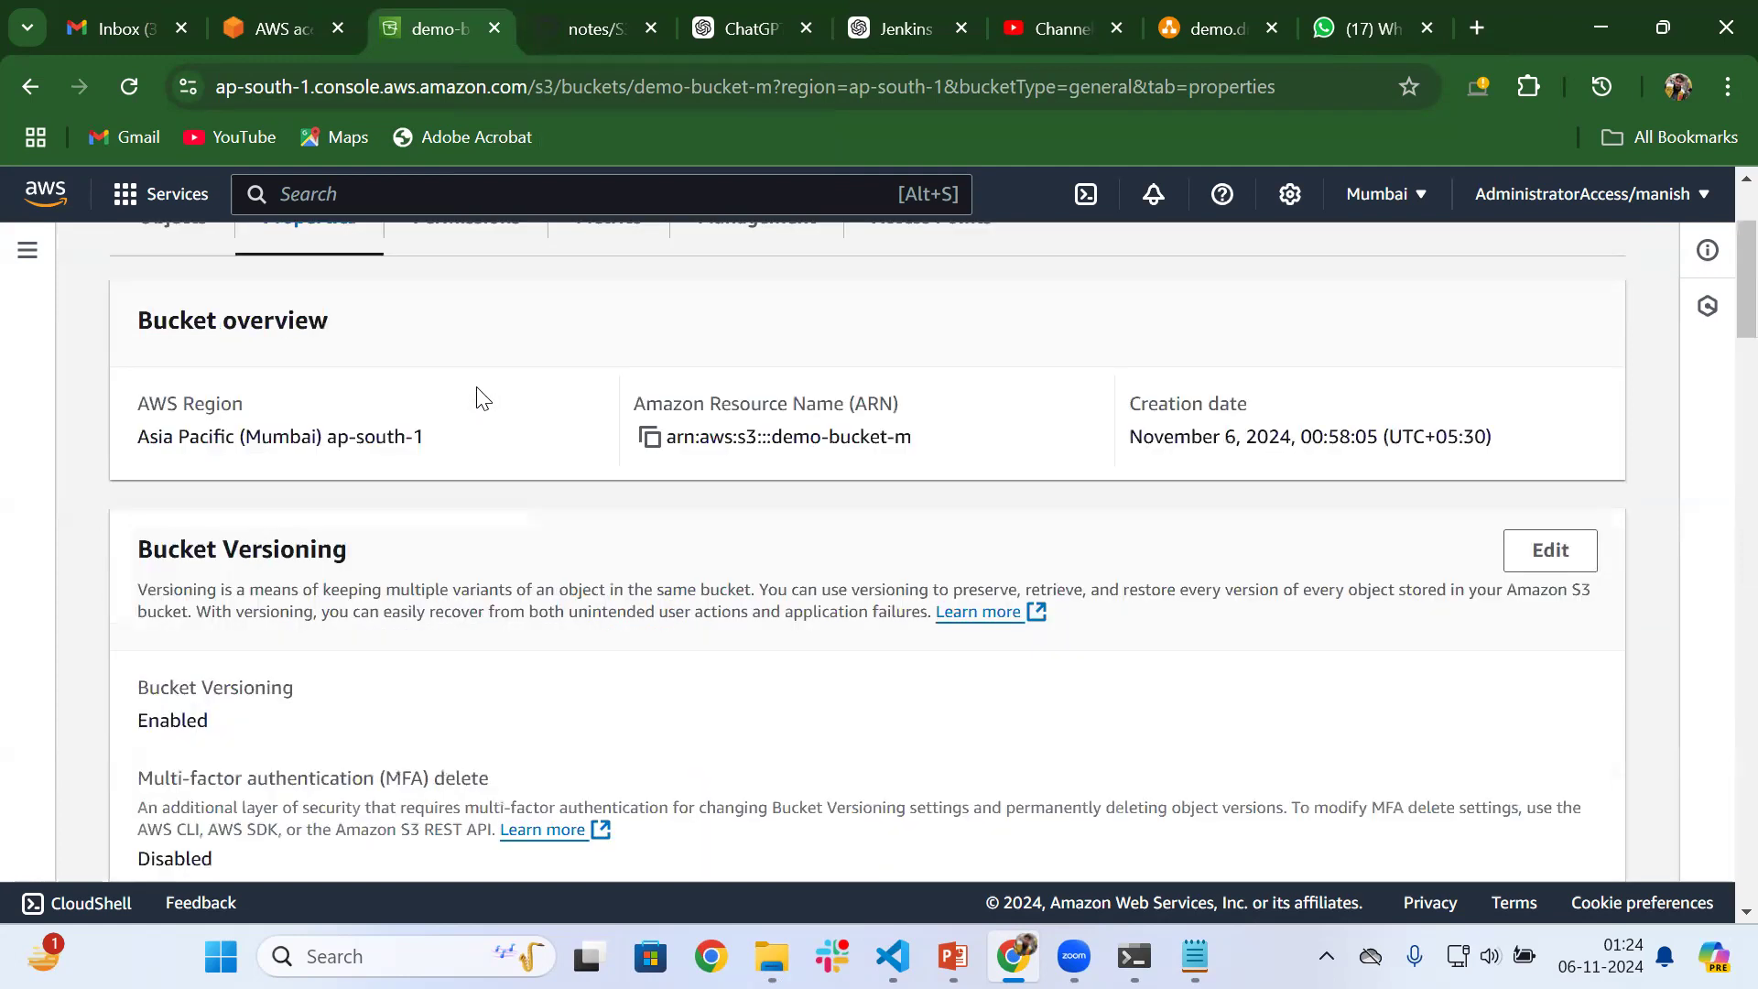
pyautogui.scroll(3, 476, 395)
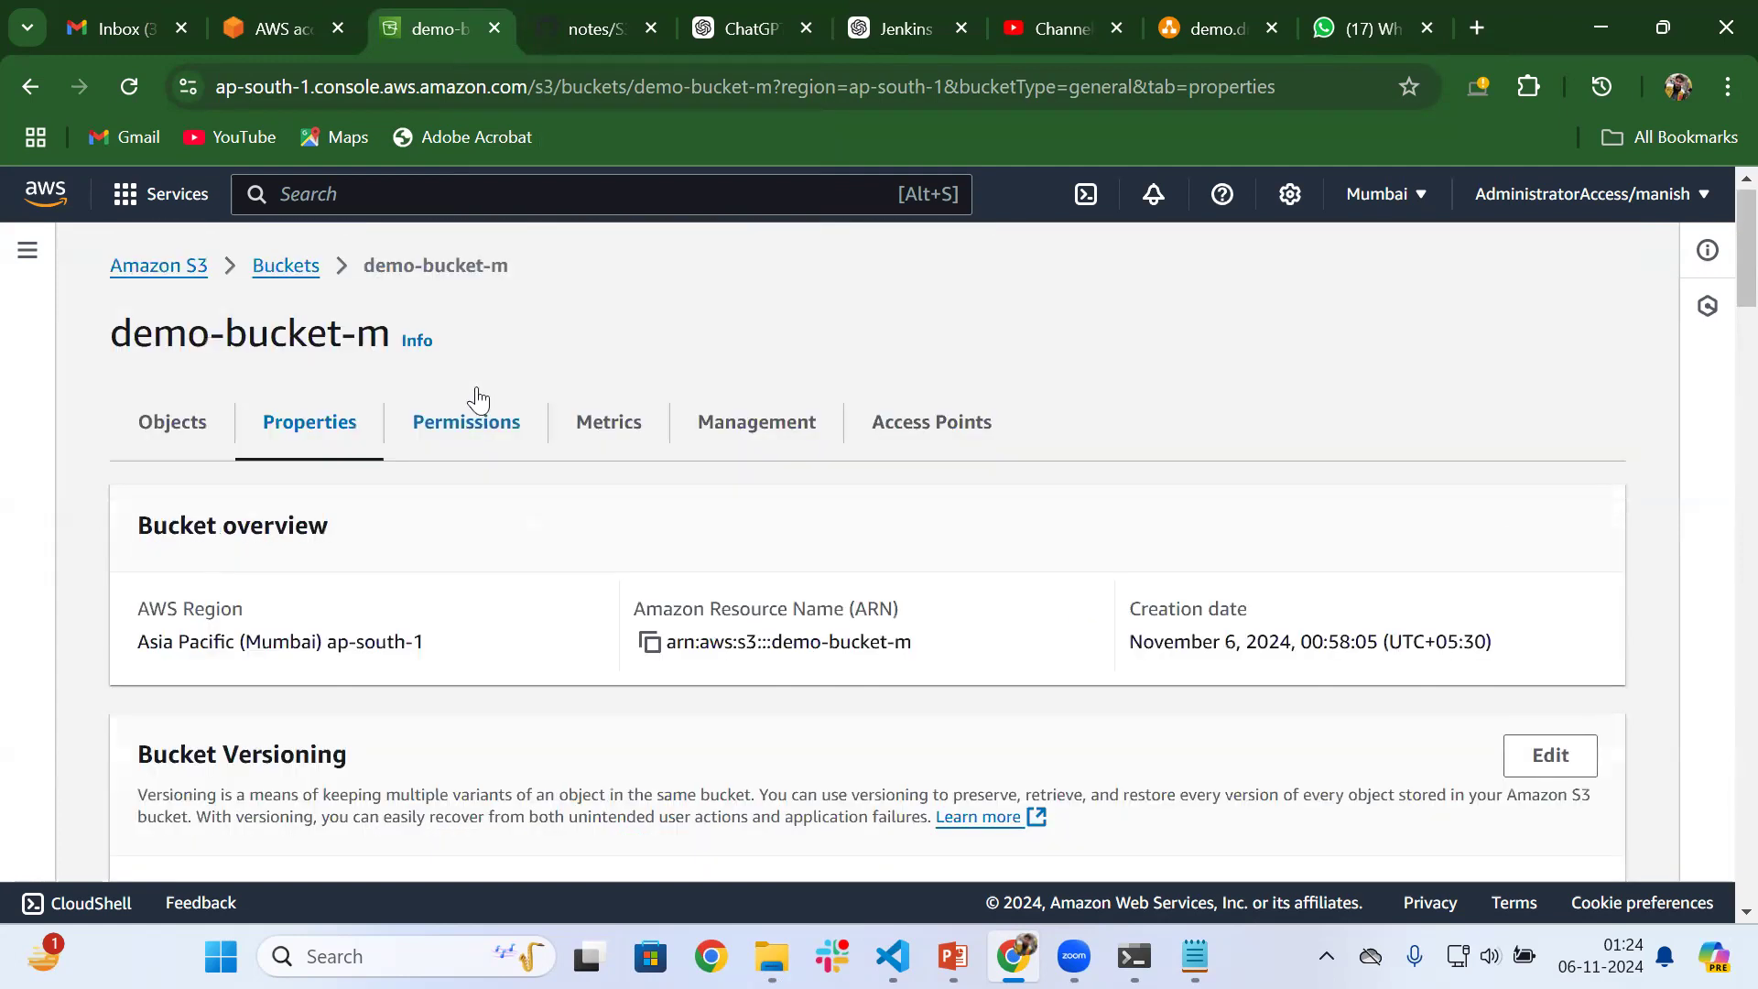
pyautogui.click(418, 184)
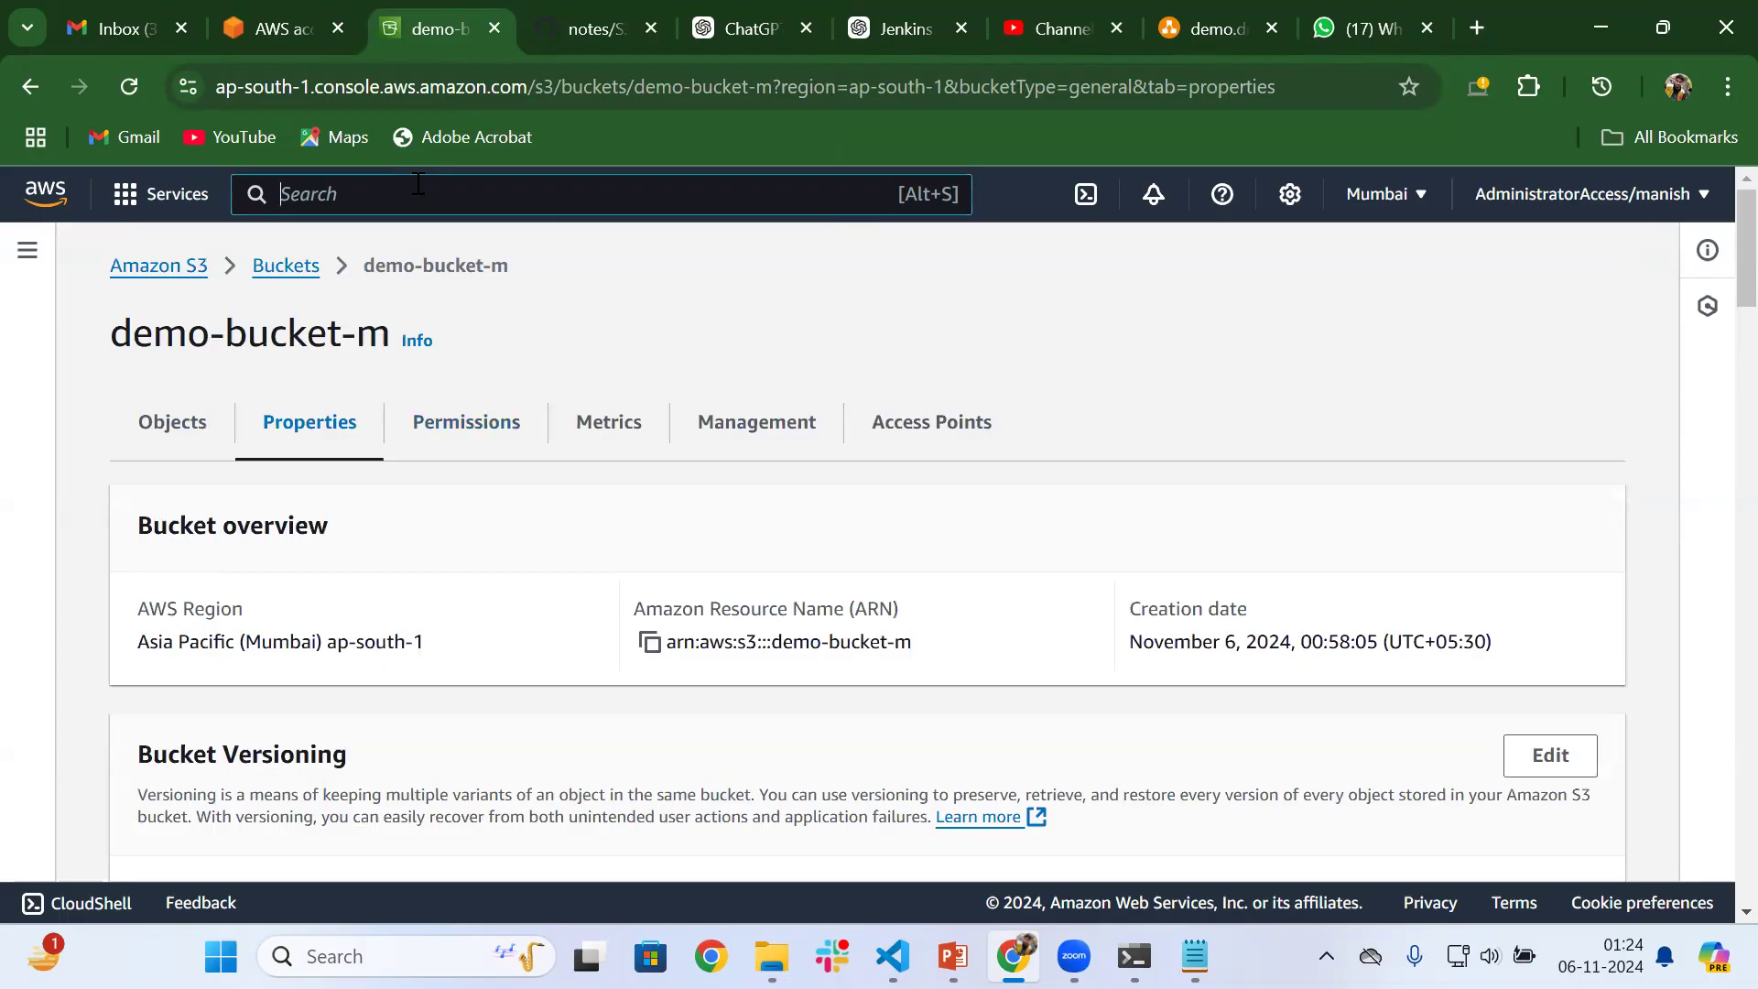
pyautogui.write('Lambda')
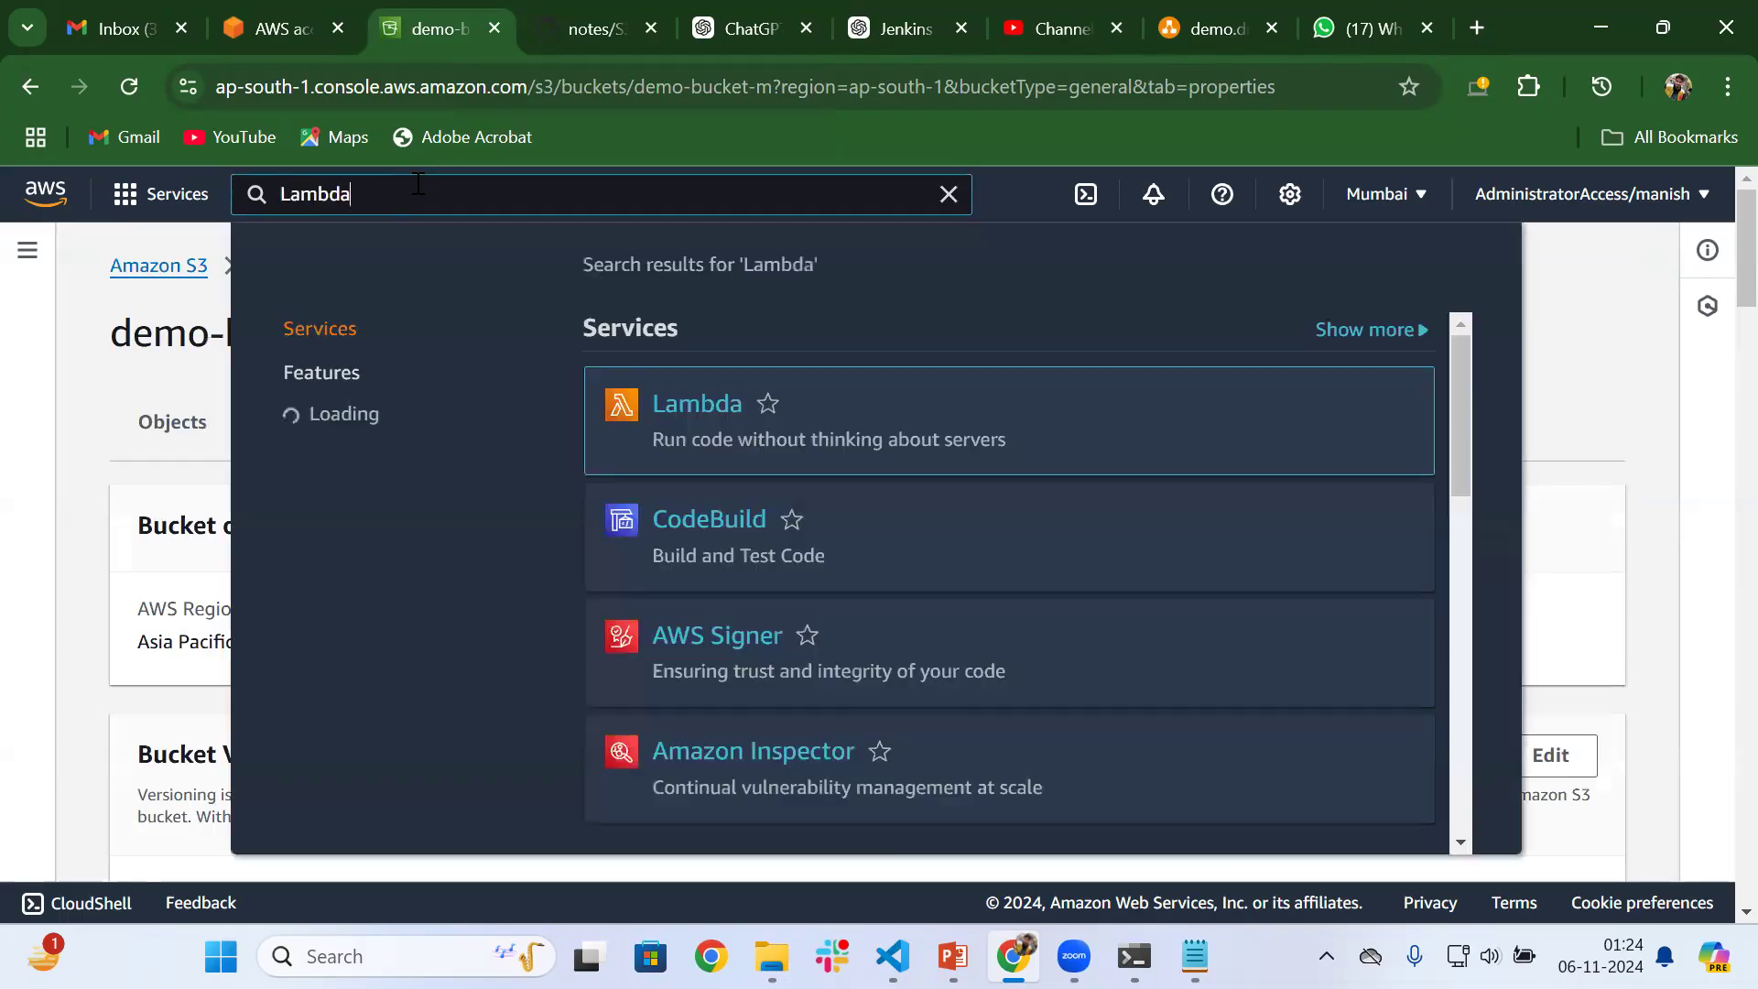
pyautogui.keyDown('ctrl'); pyautogui.click(687, 403); pyautogui.keyUp('ctrl')
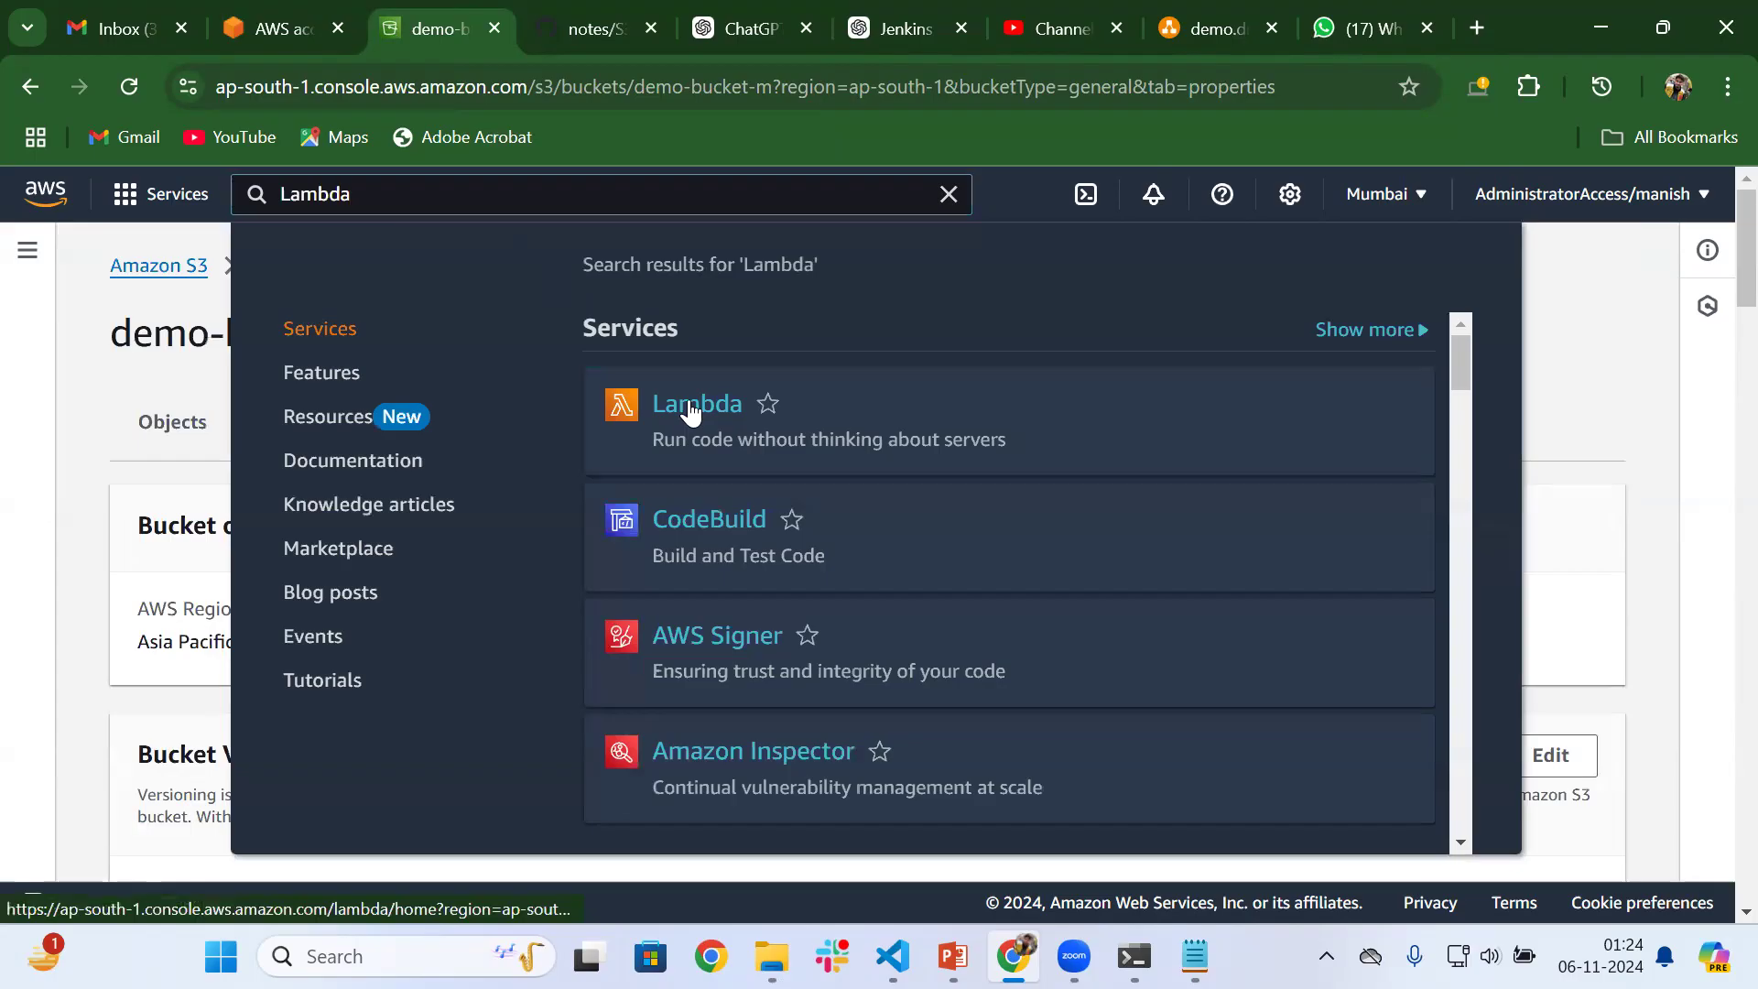
pyautogui.click(530, 14)
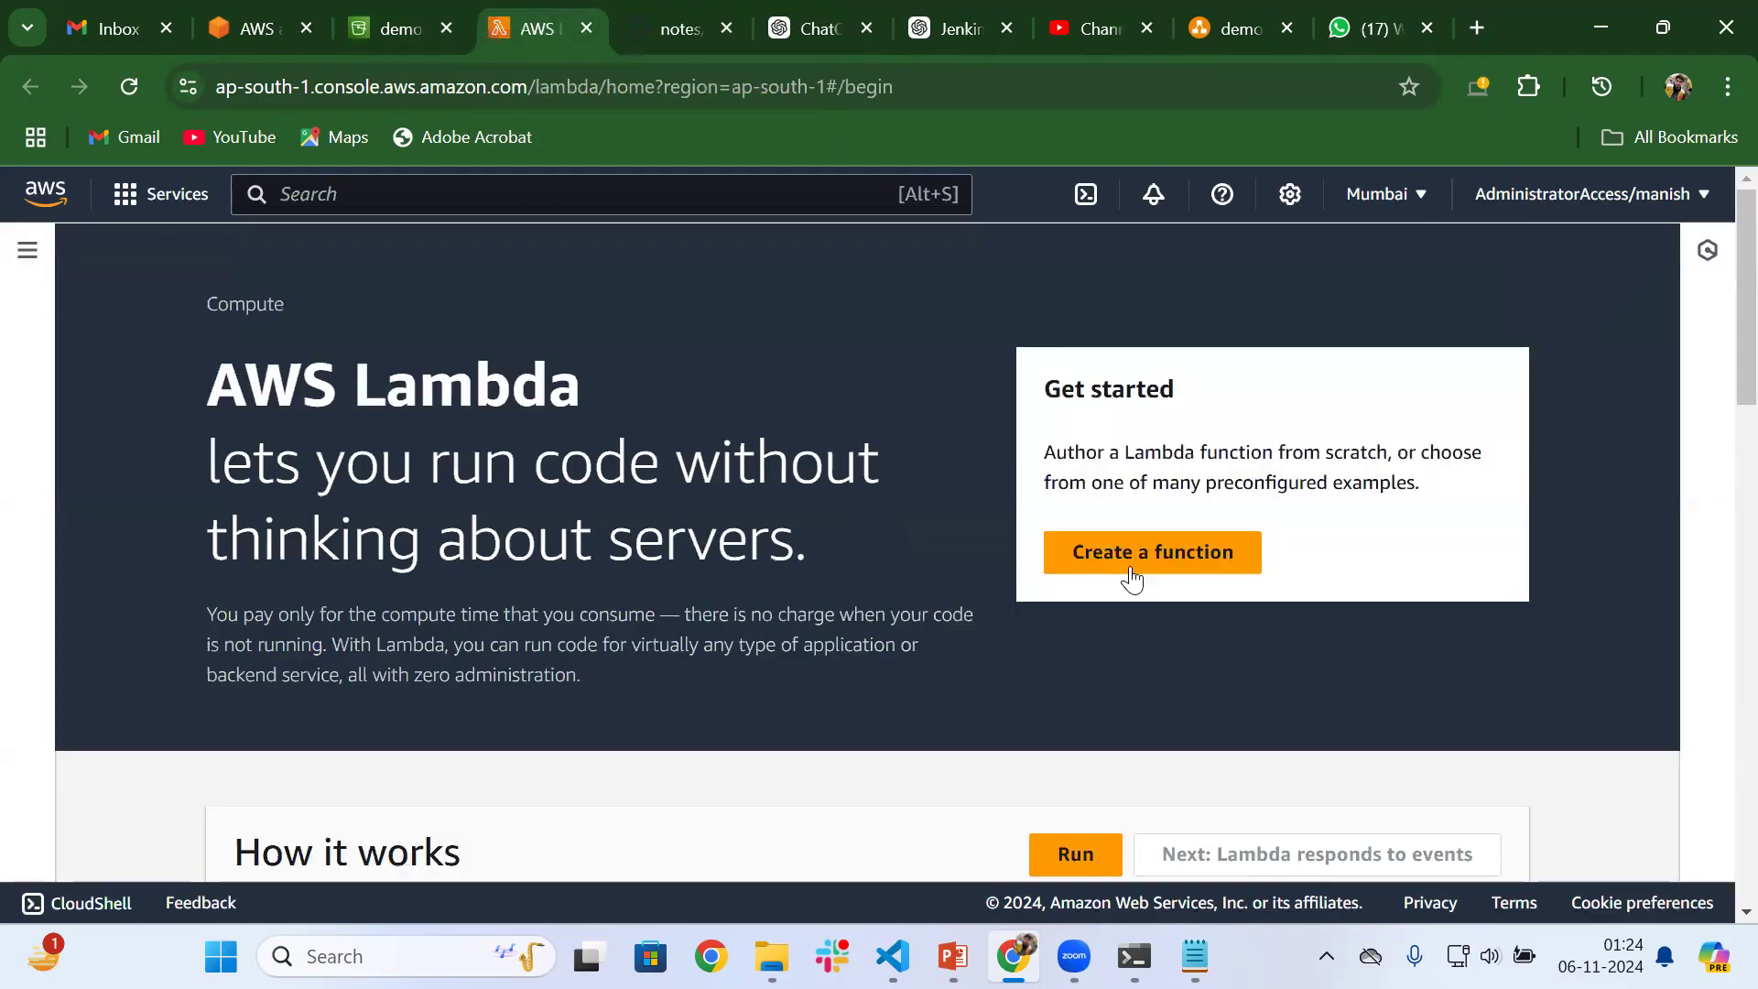
# Start a new Lambda function authored from scratch, name it test and set its runtime to Python 3.8
pyautogui.click(1152, 556)
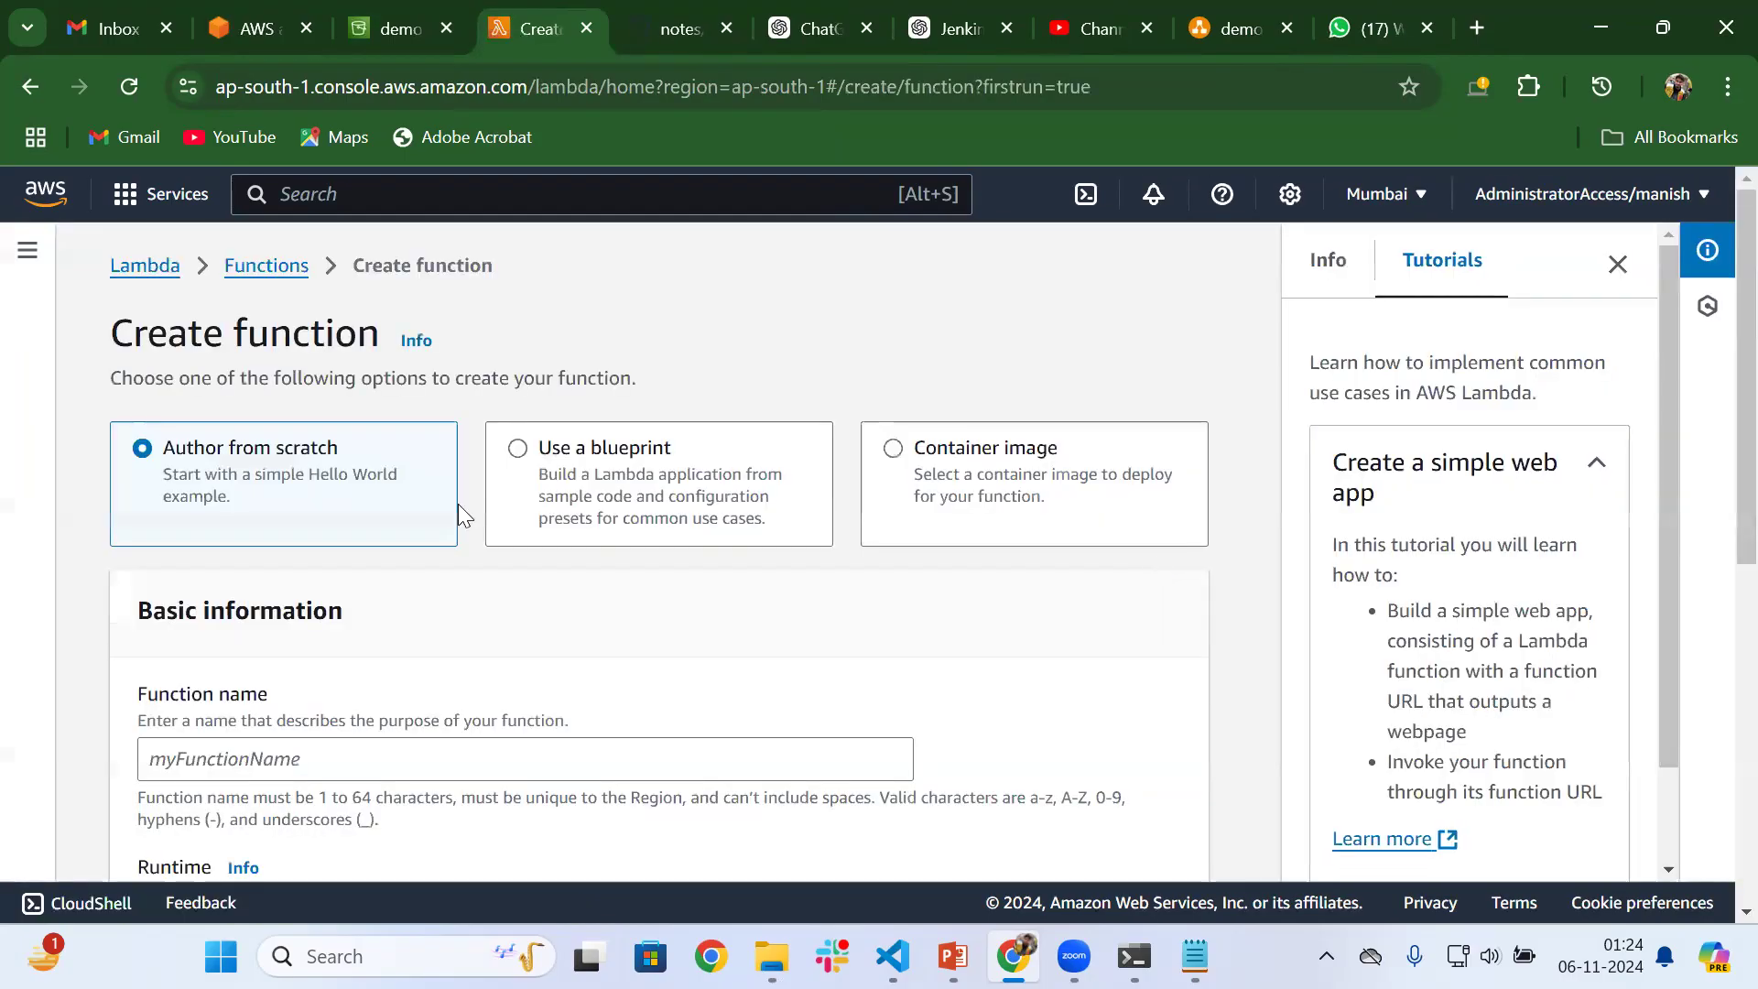
pyautogui.click(323, 671)
pyautogui.write('test')
pyautogui.scroll(-2, 323, 671)
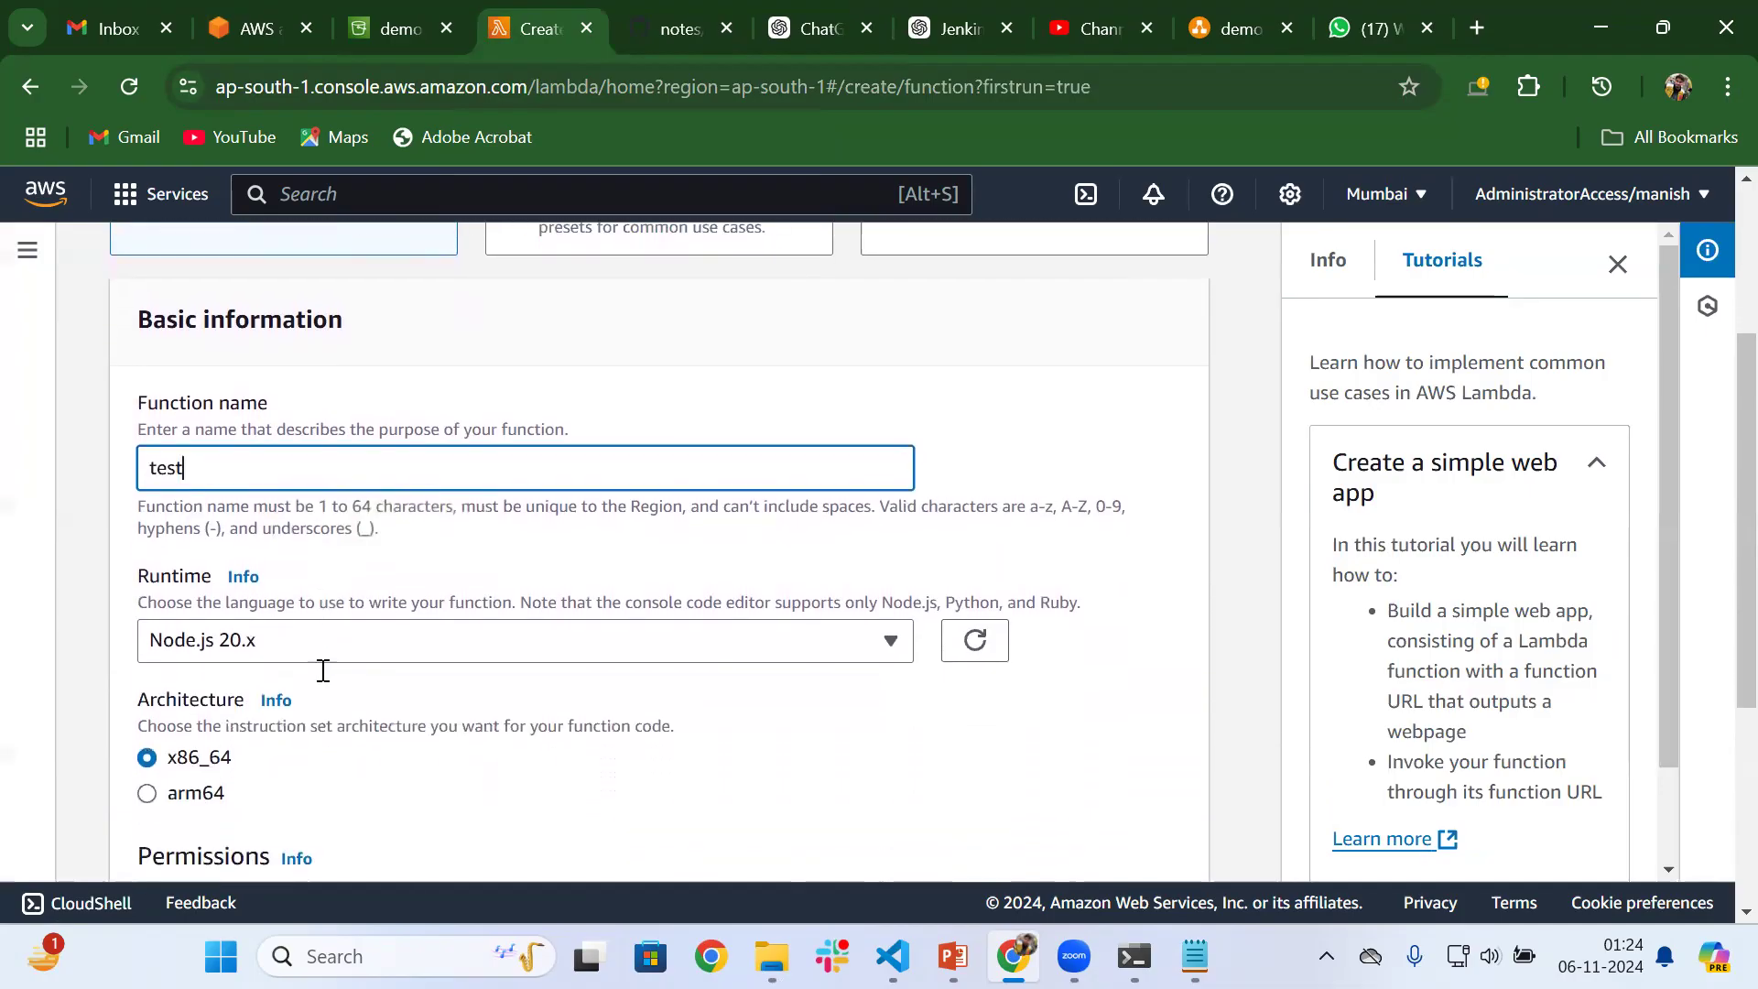
pyautogui.click(389, 643)
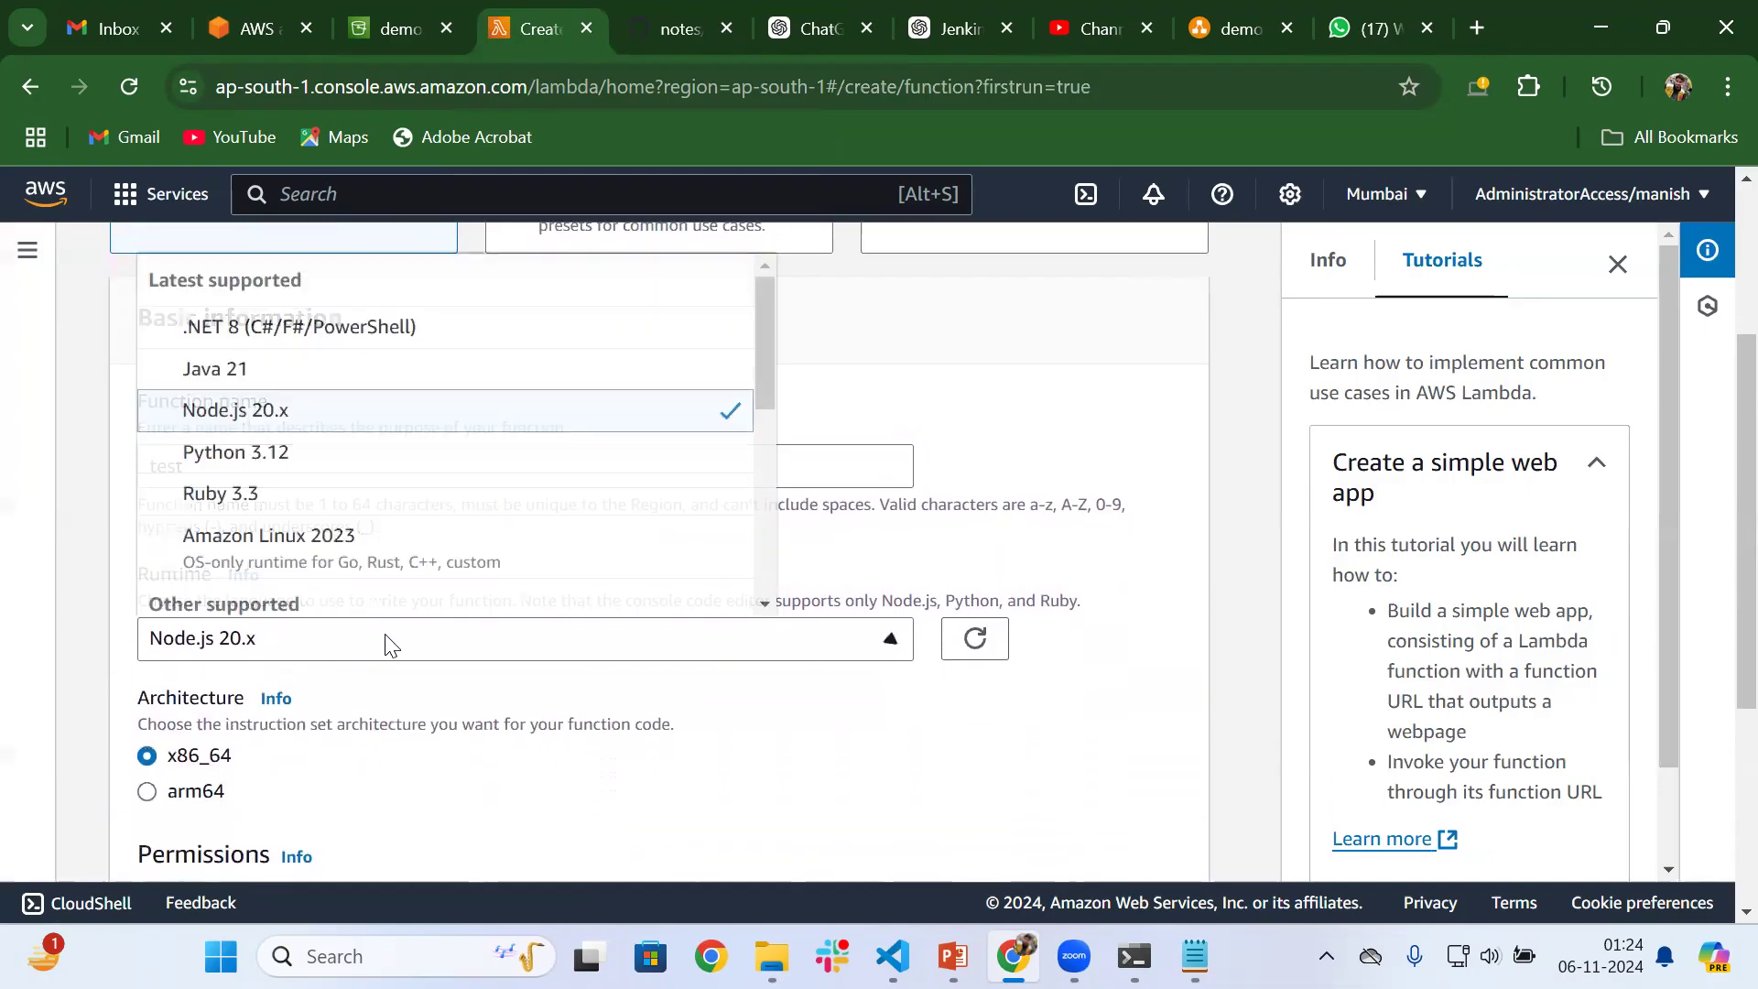
pyautogui.scroll(-4, 325, 484)
pyautogui.scroll(-1, 325, 484)
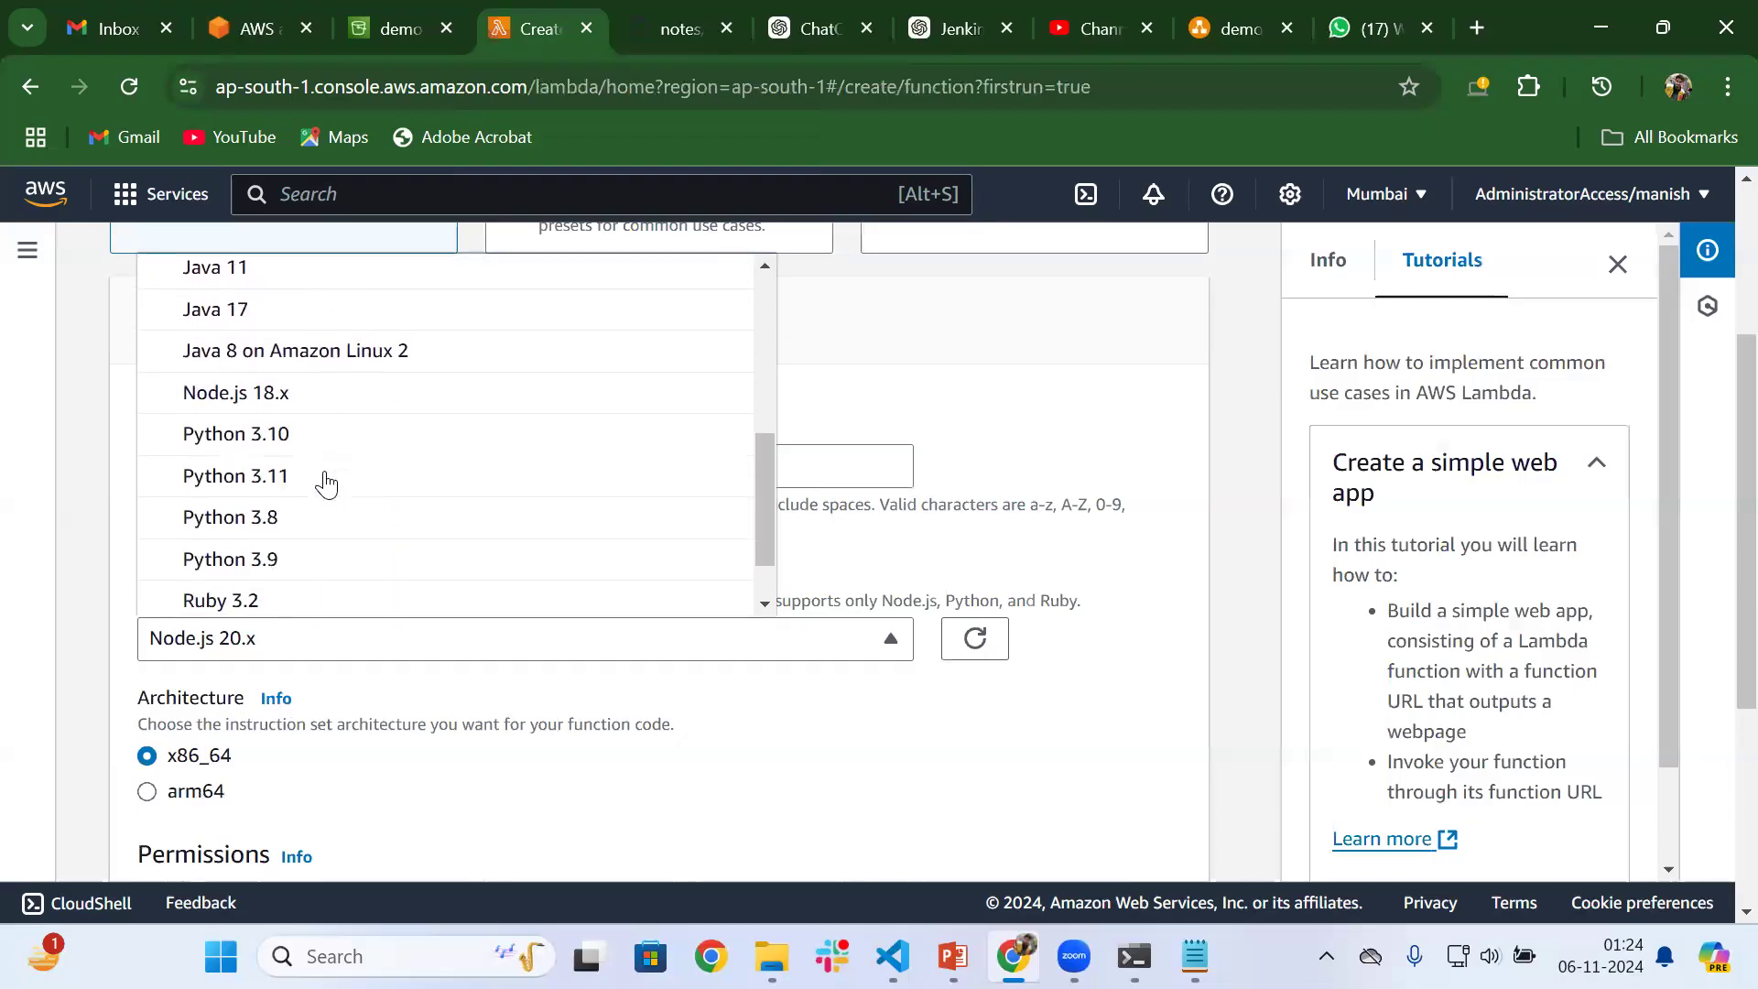
pyautogui.click(259, 514)
pyautogui.scroll(-3, 265, 517)
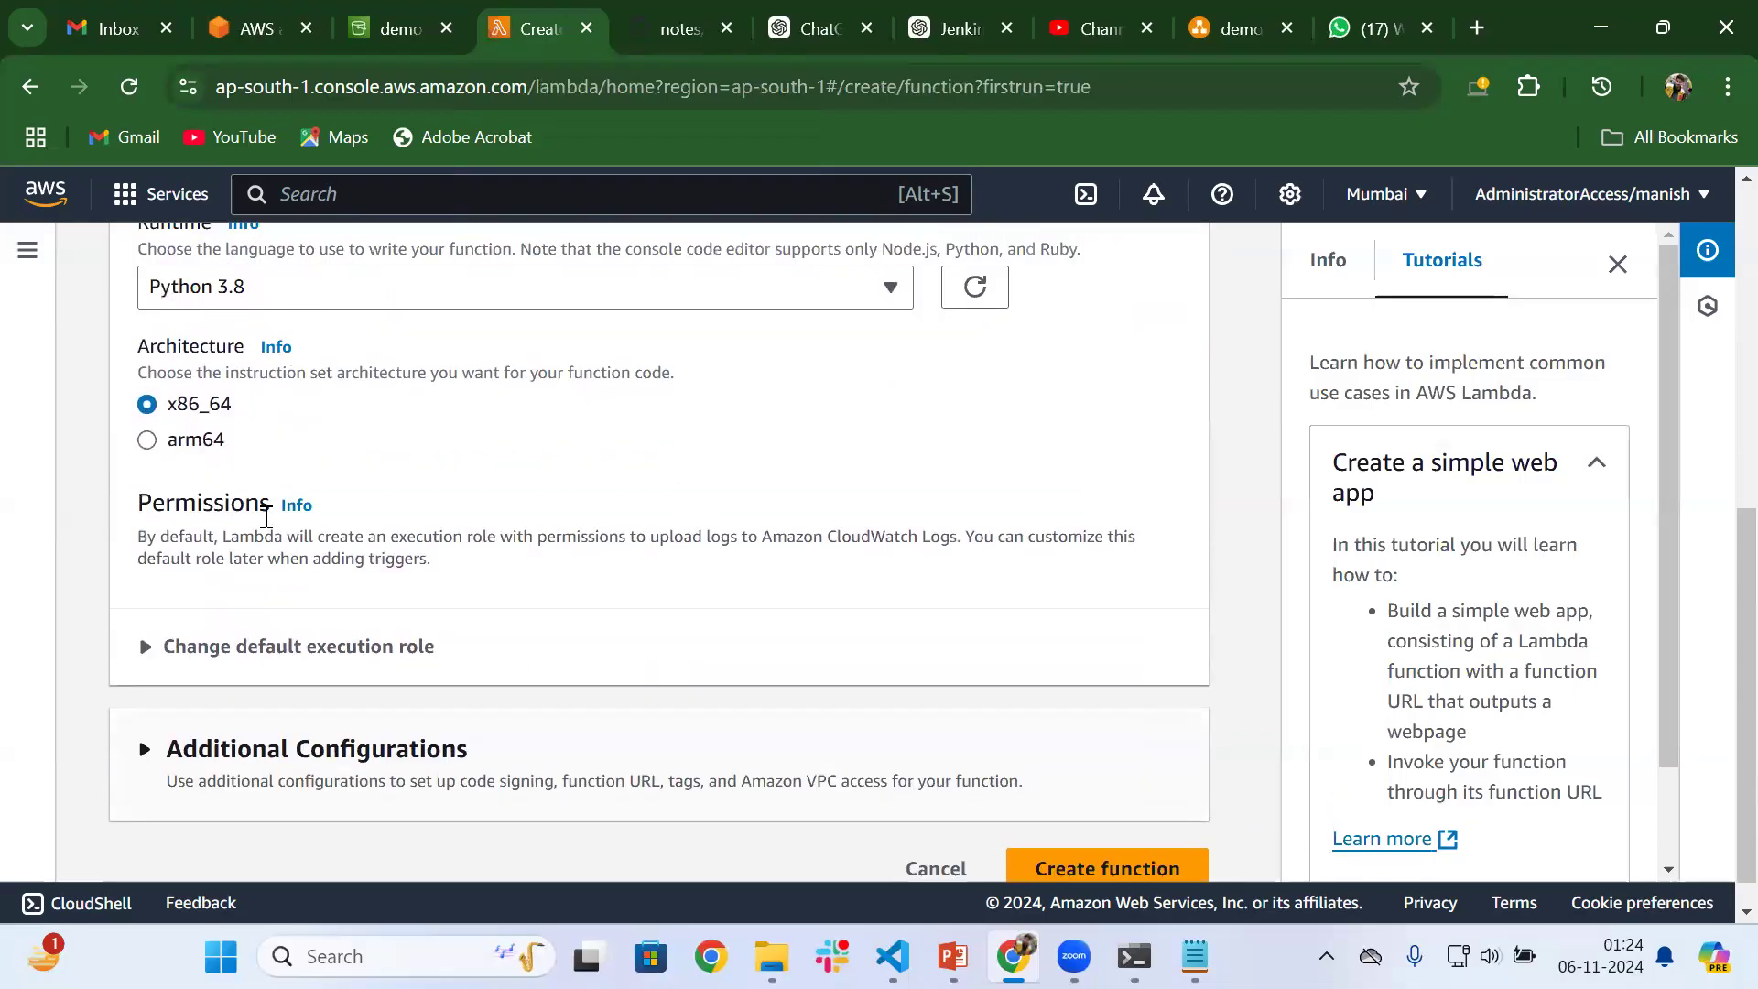
# Expand the default execution role settings and review the role options and the role Lambda will create
pyautogui.click(157, 655)
pyautogui.scroll(-2, 371, 719)
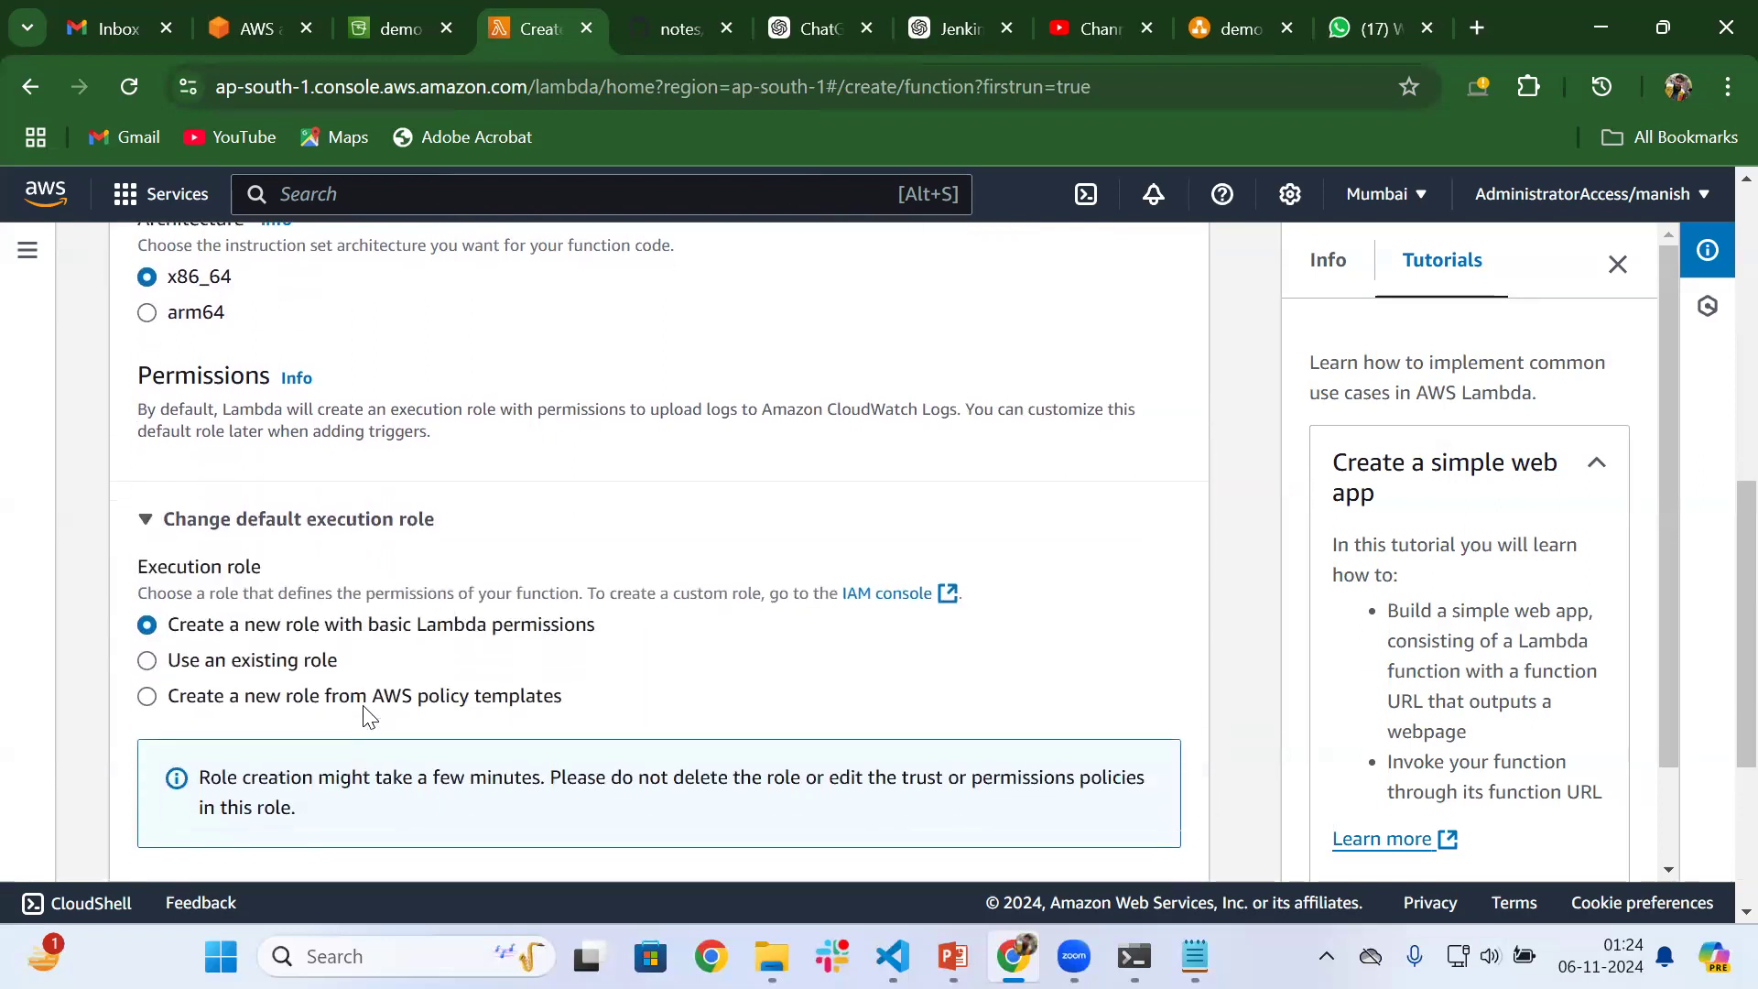
pyautogui.scroll(-4, 547, 657)
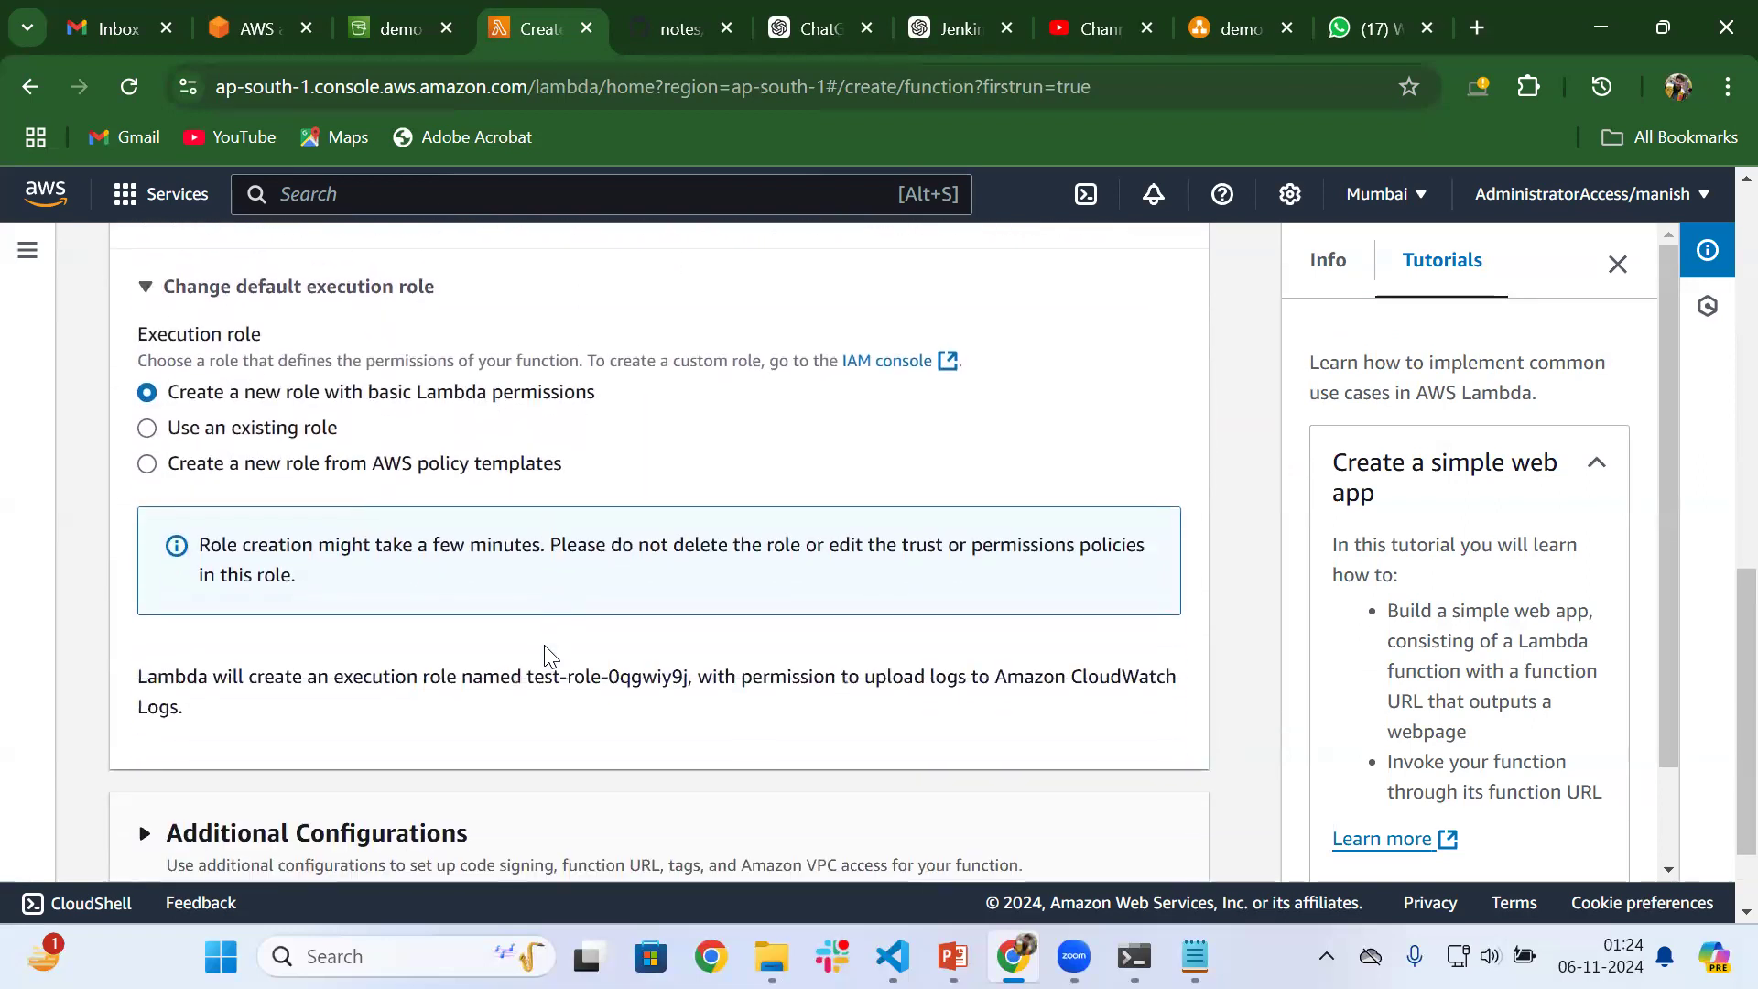
pyautogui.scroll(7, 544, 645)
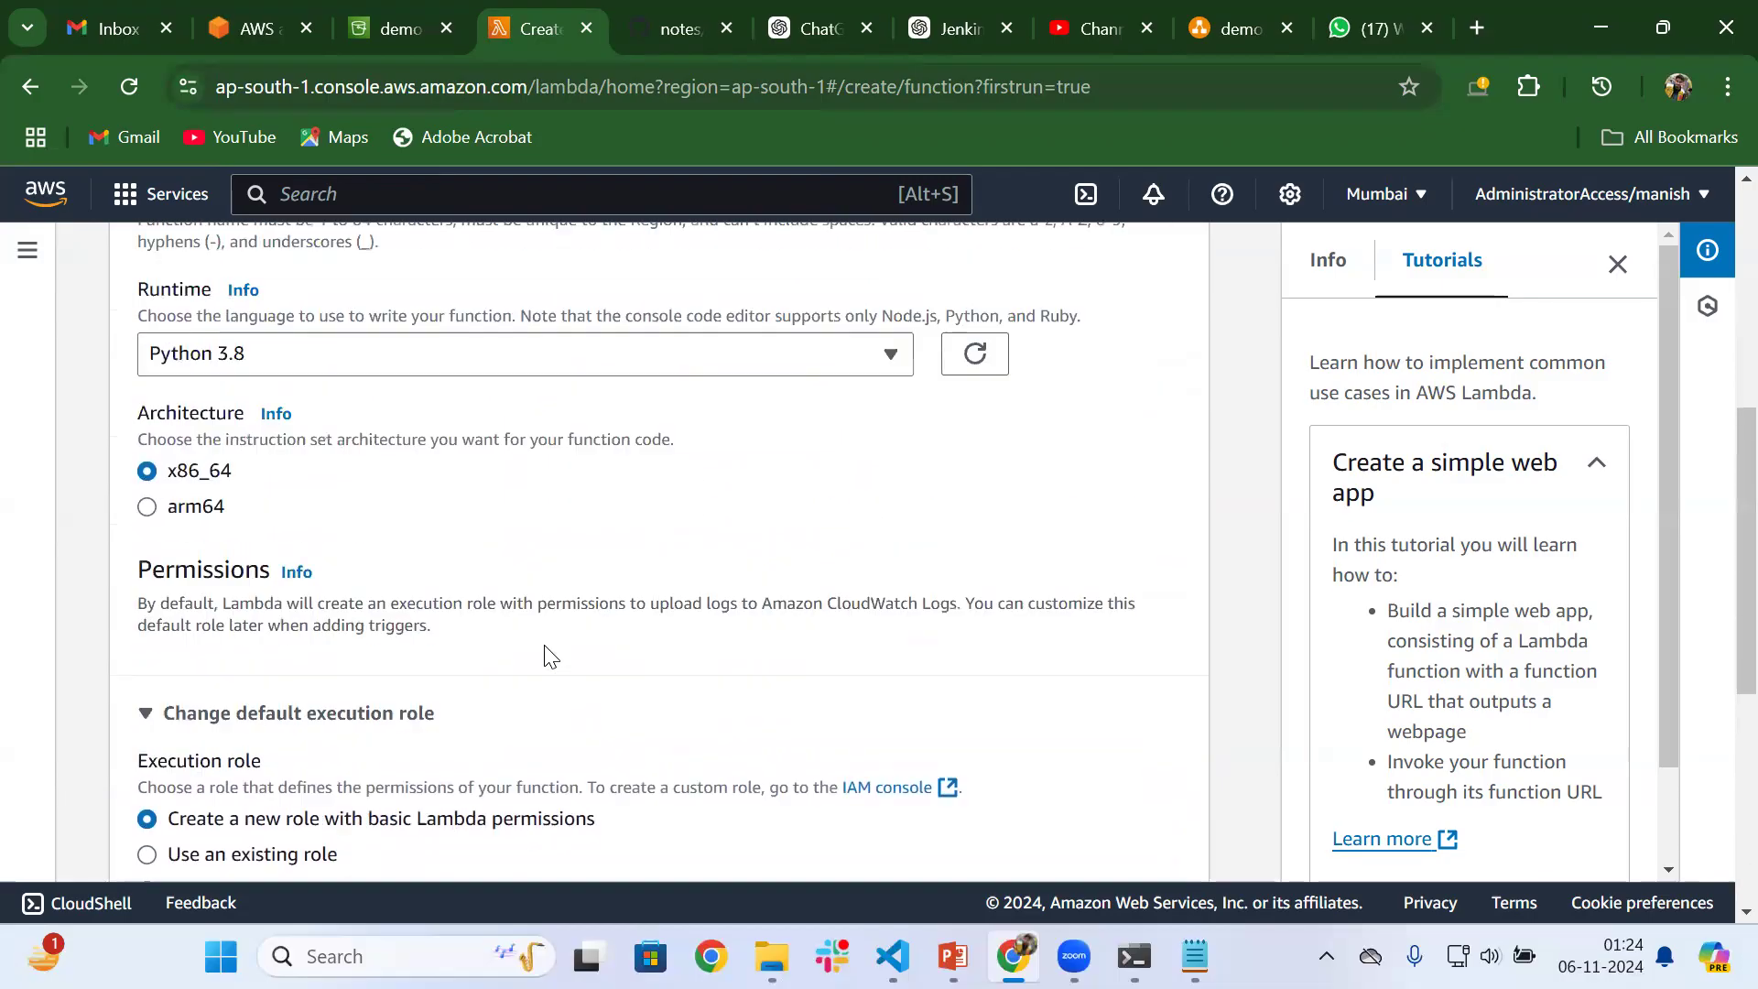
pyautogui.scroll(-6, 543, 644)
pyautogui.scroll(-1, 547, 658)
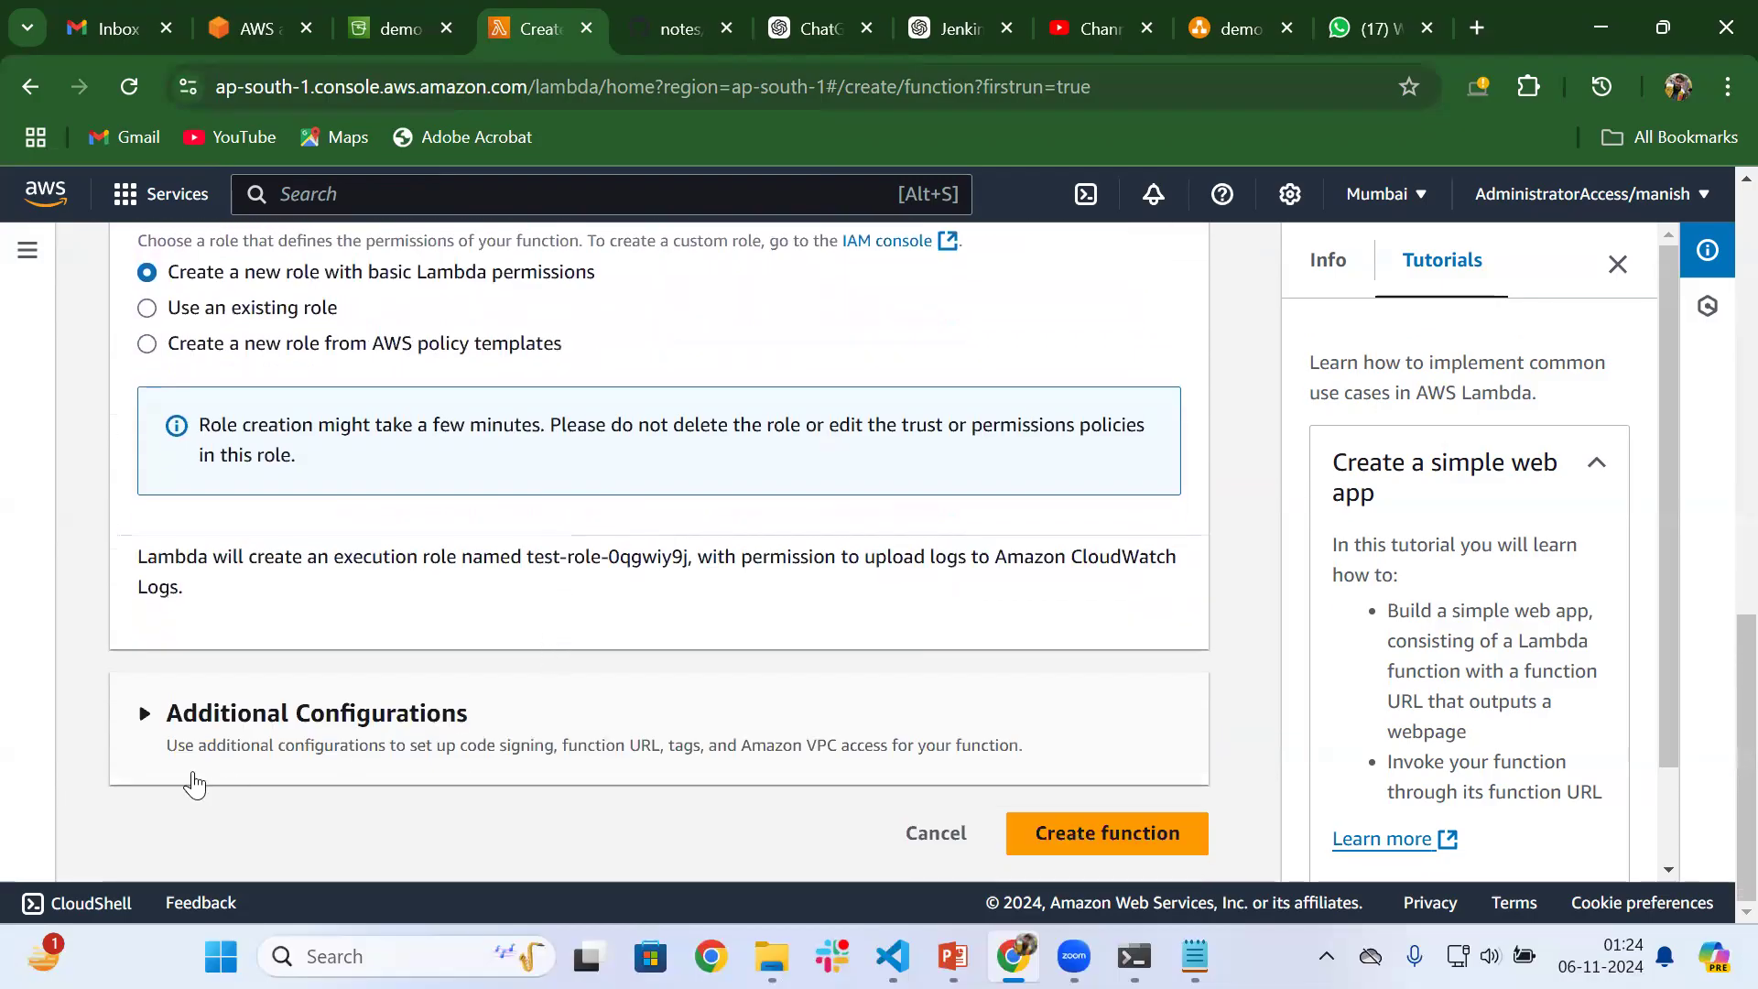
# Expand the additional configurations, look back over the whole function form, and collapse them again
pyautogui.click(159, 726)
pyautogui.scroll(-4, 156, 719)
pyautogui.scroll(10, 156, 723)
pyautogui.scroll(5, 158, 723)
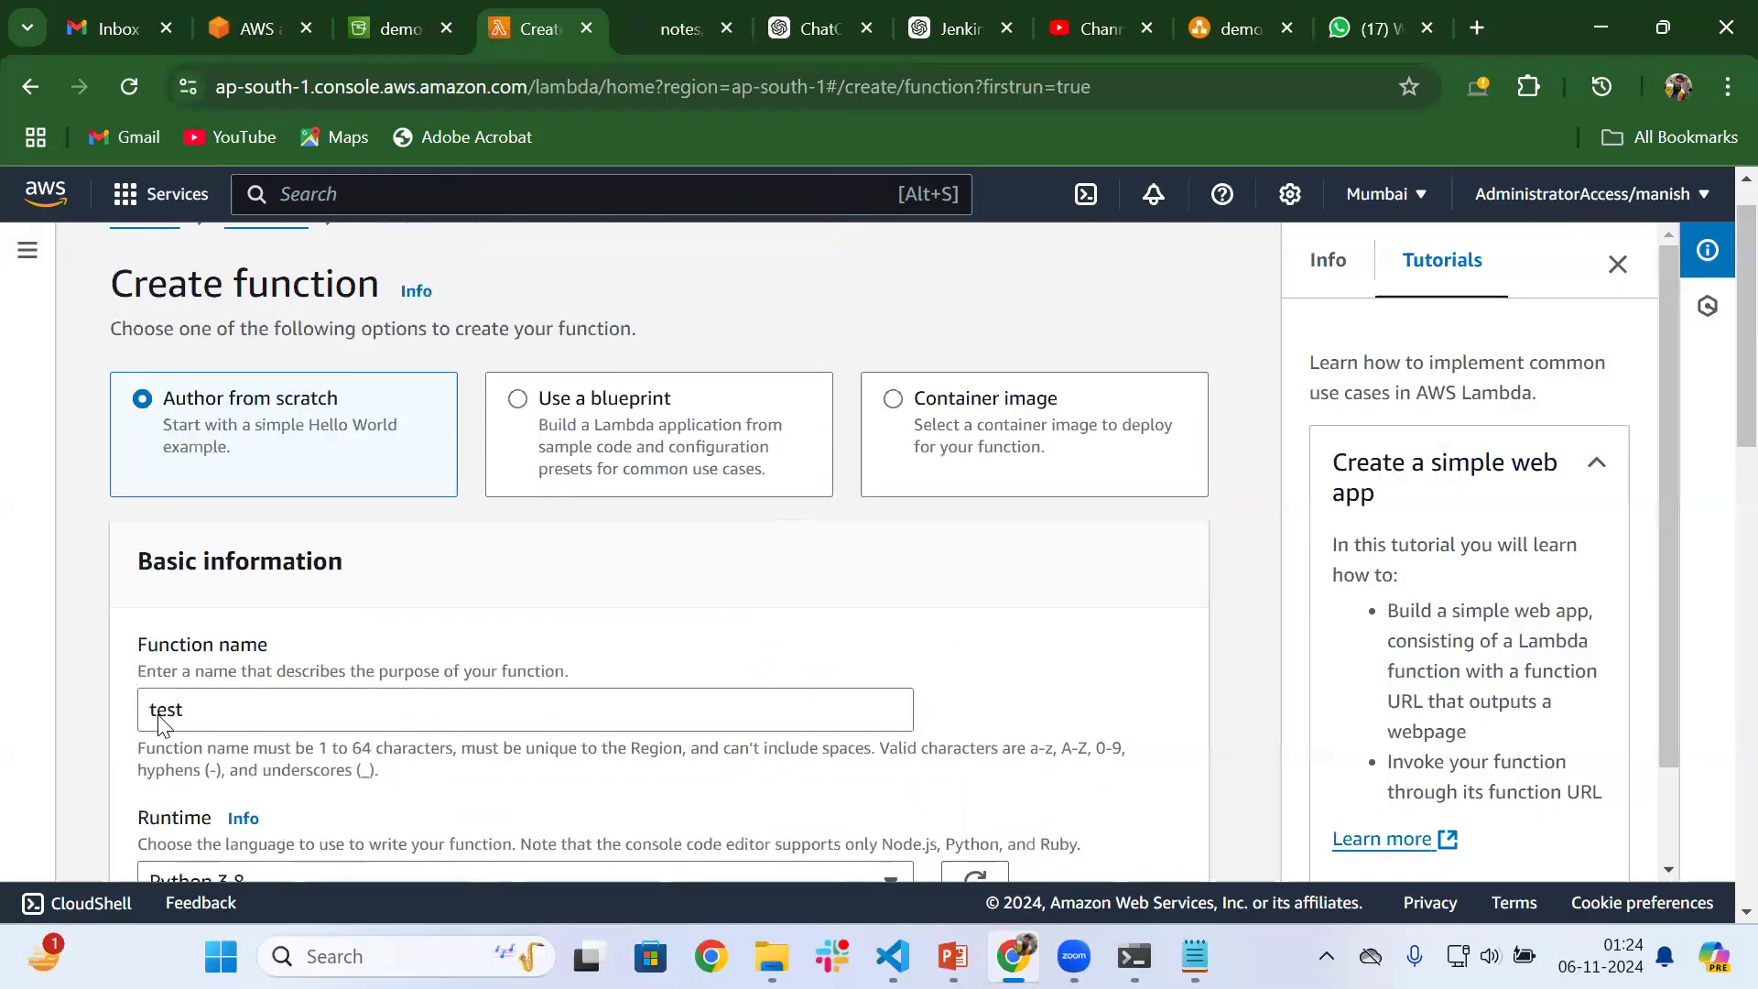
pyautogui.scroll(-10, 160, 723)
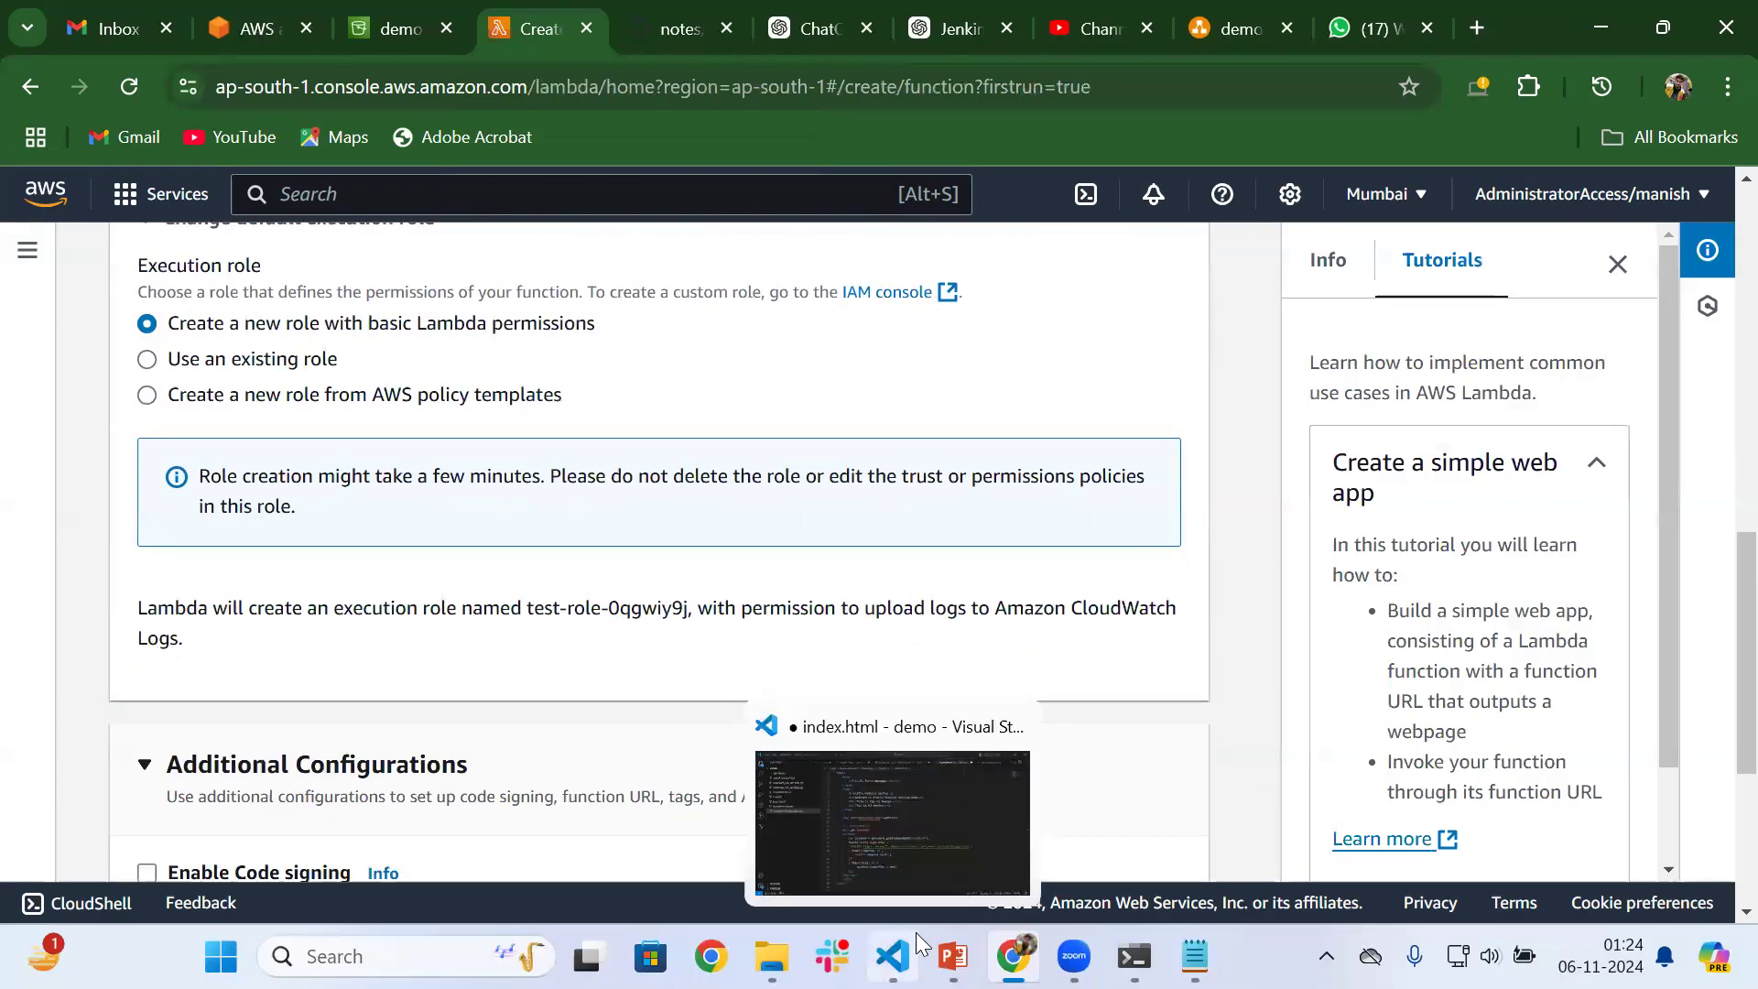
pyautogui.scroll(-1, 620, 745)
pyautogui.click(620, 745)
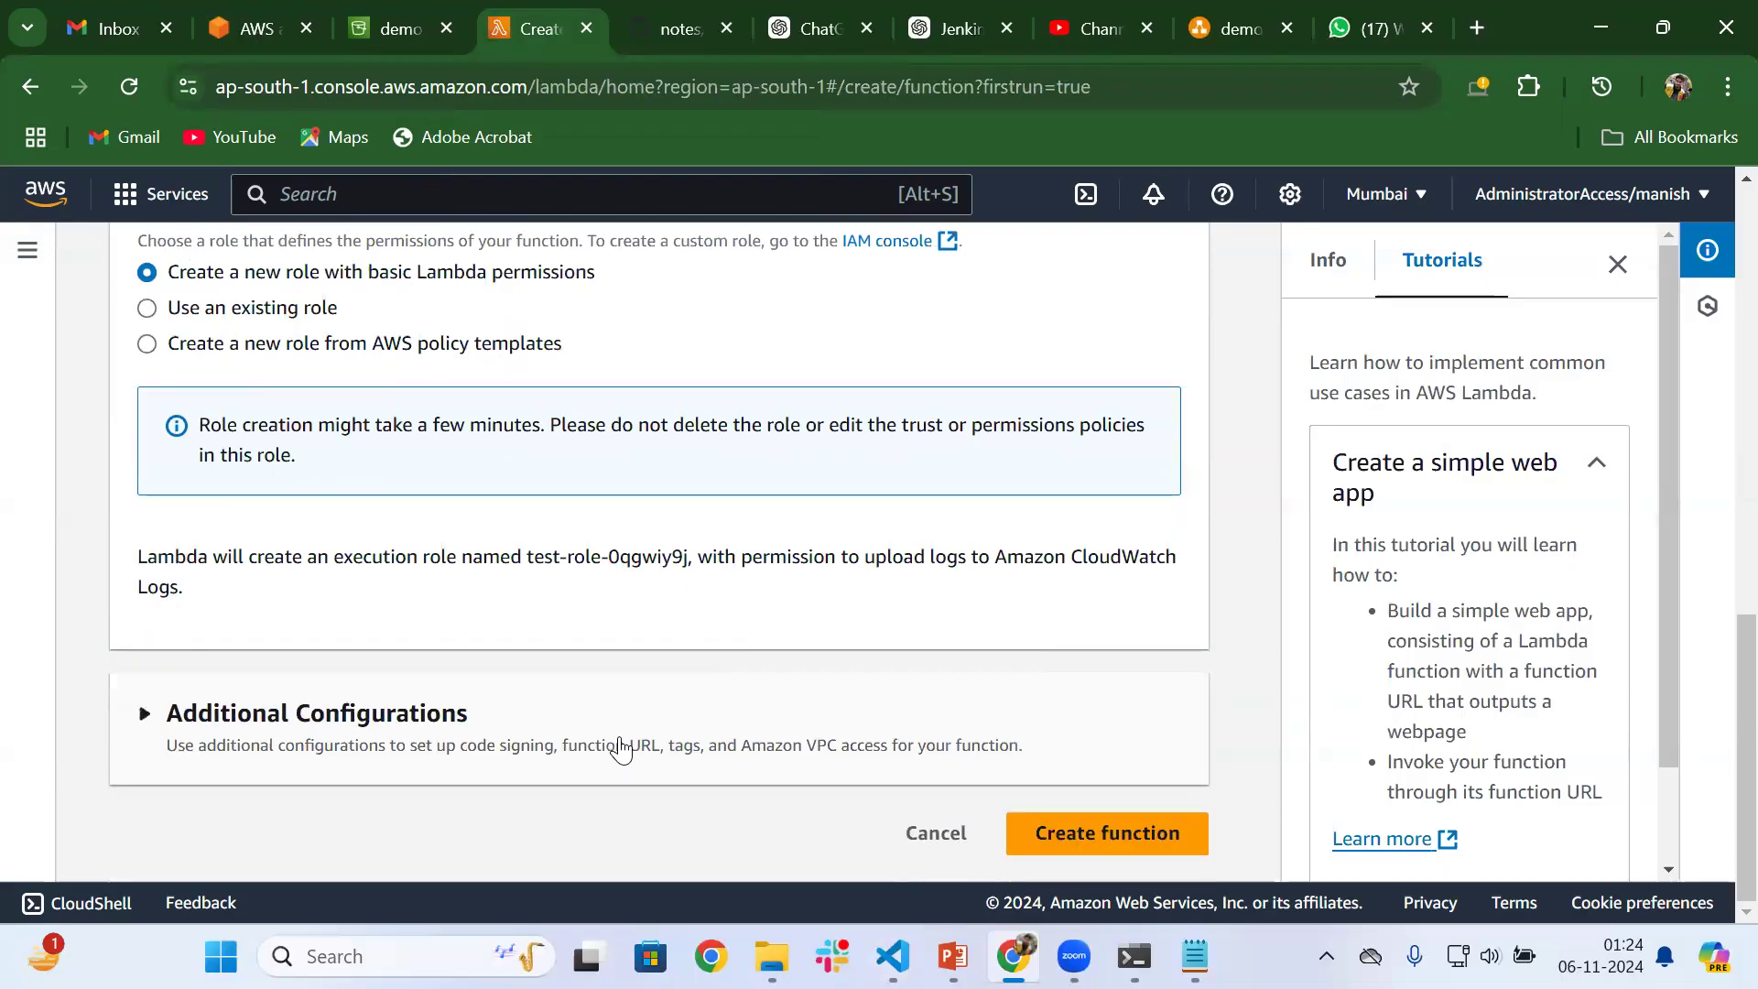
# Create the test function and dismiss the tutorials
pyautogui.click(1069, 833)
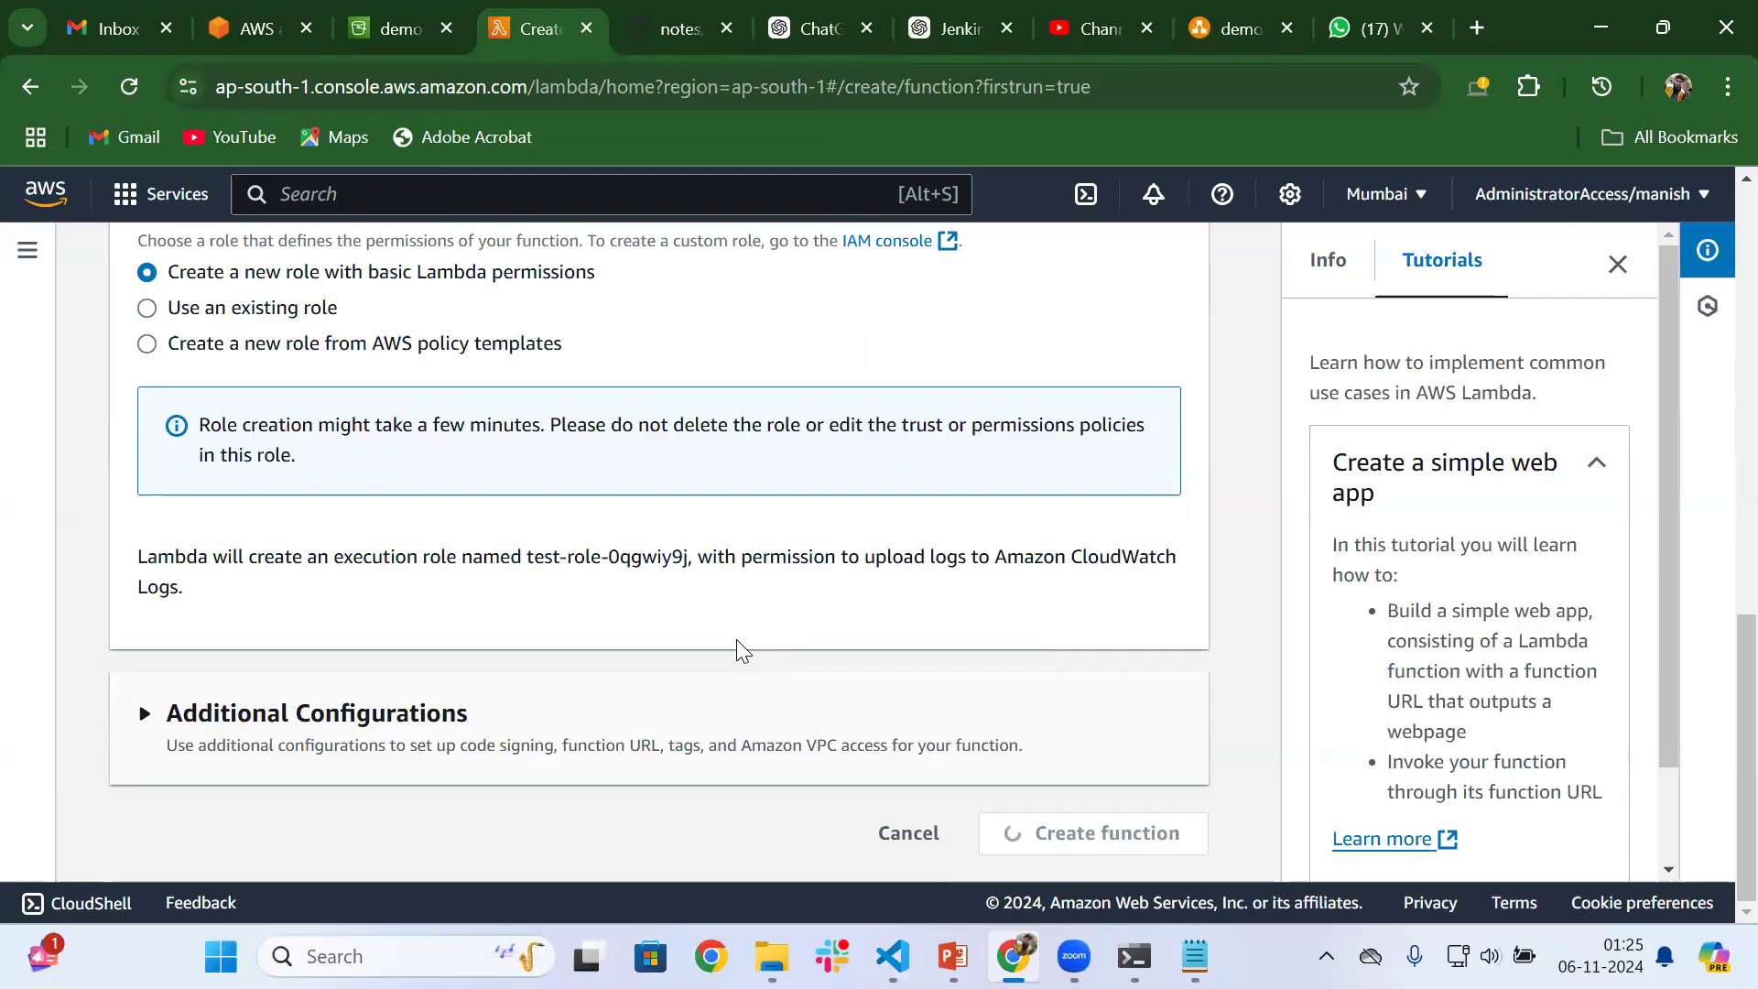
pyautogui.click(1618, 265)
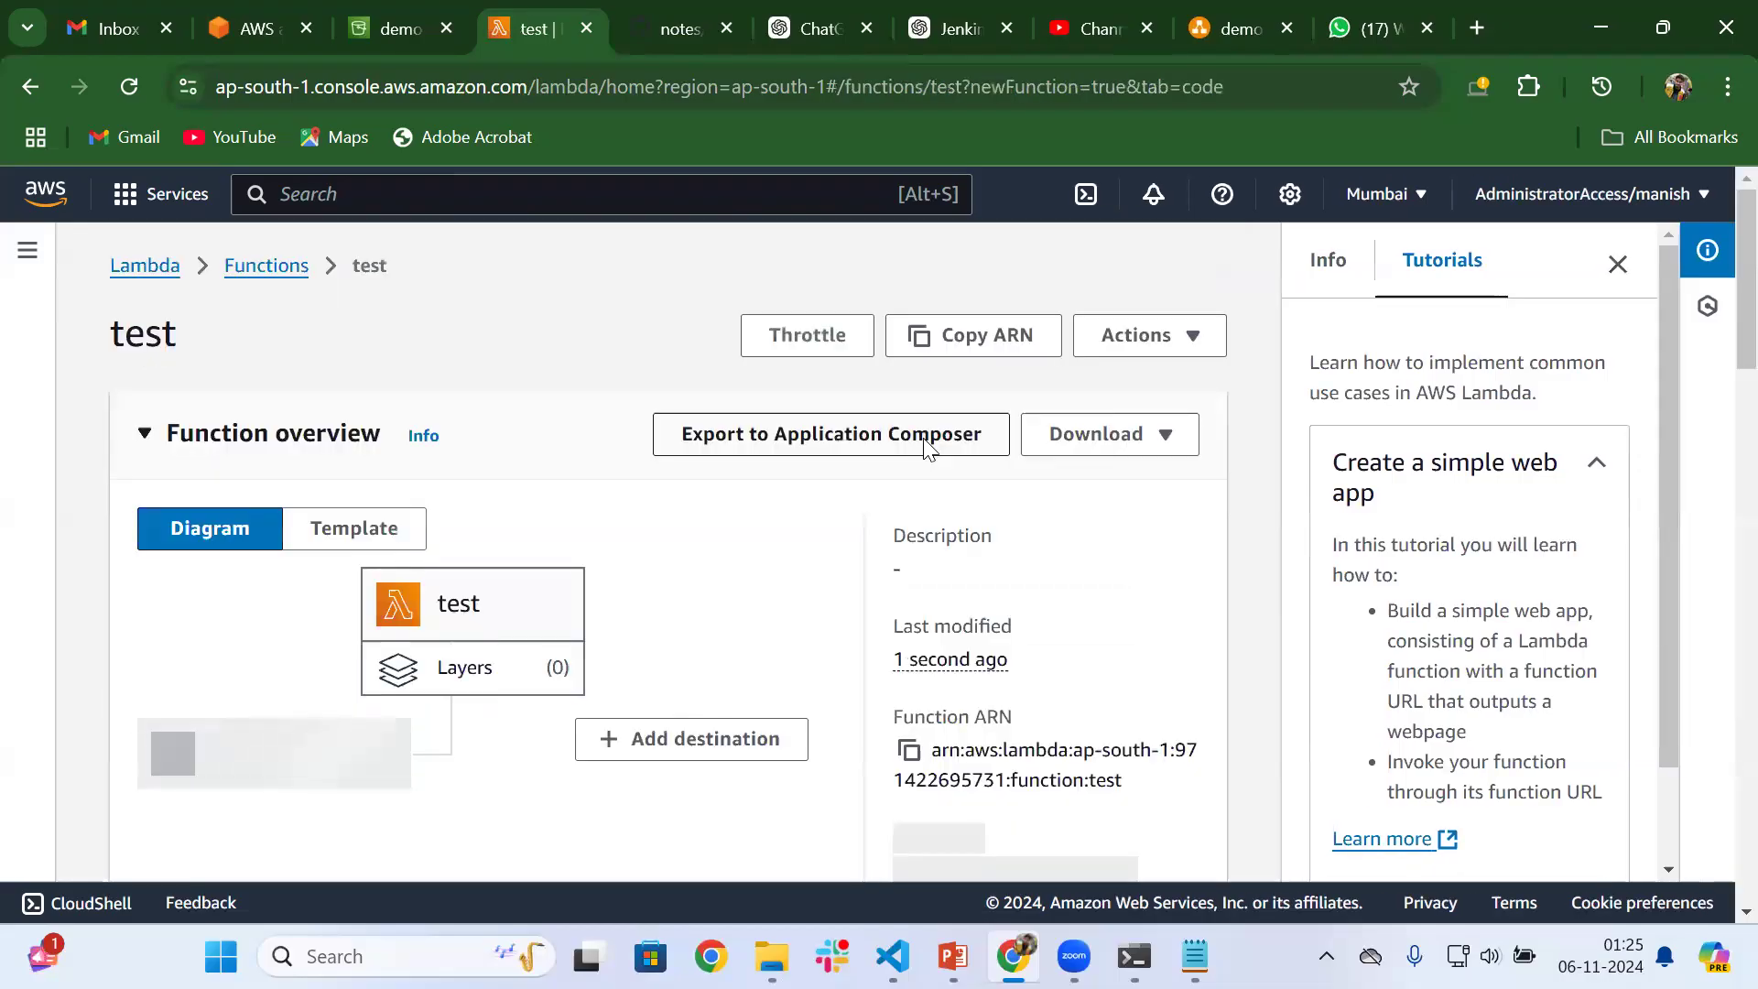
pyautogui.scroll(-2, 923, 439)
pyautogui.click(1618, 263)
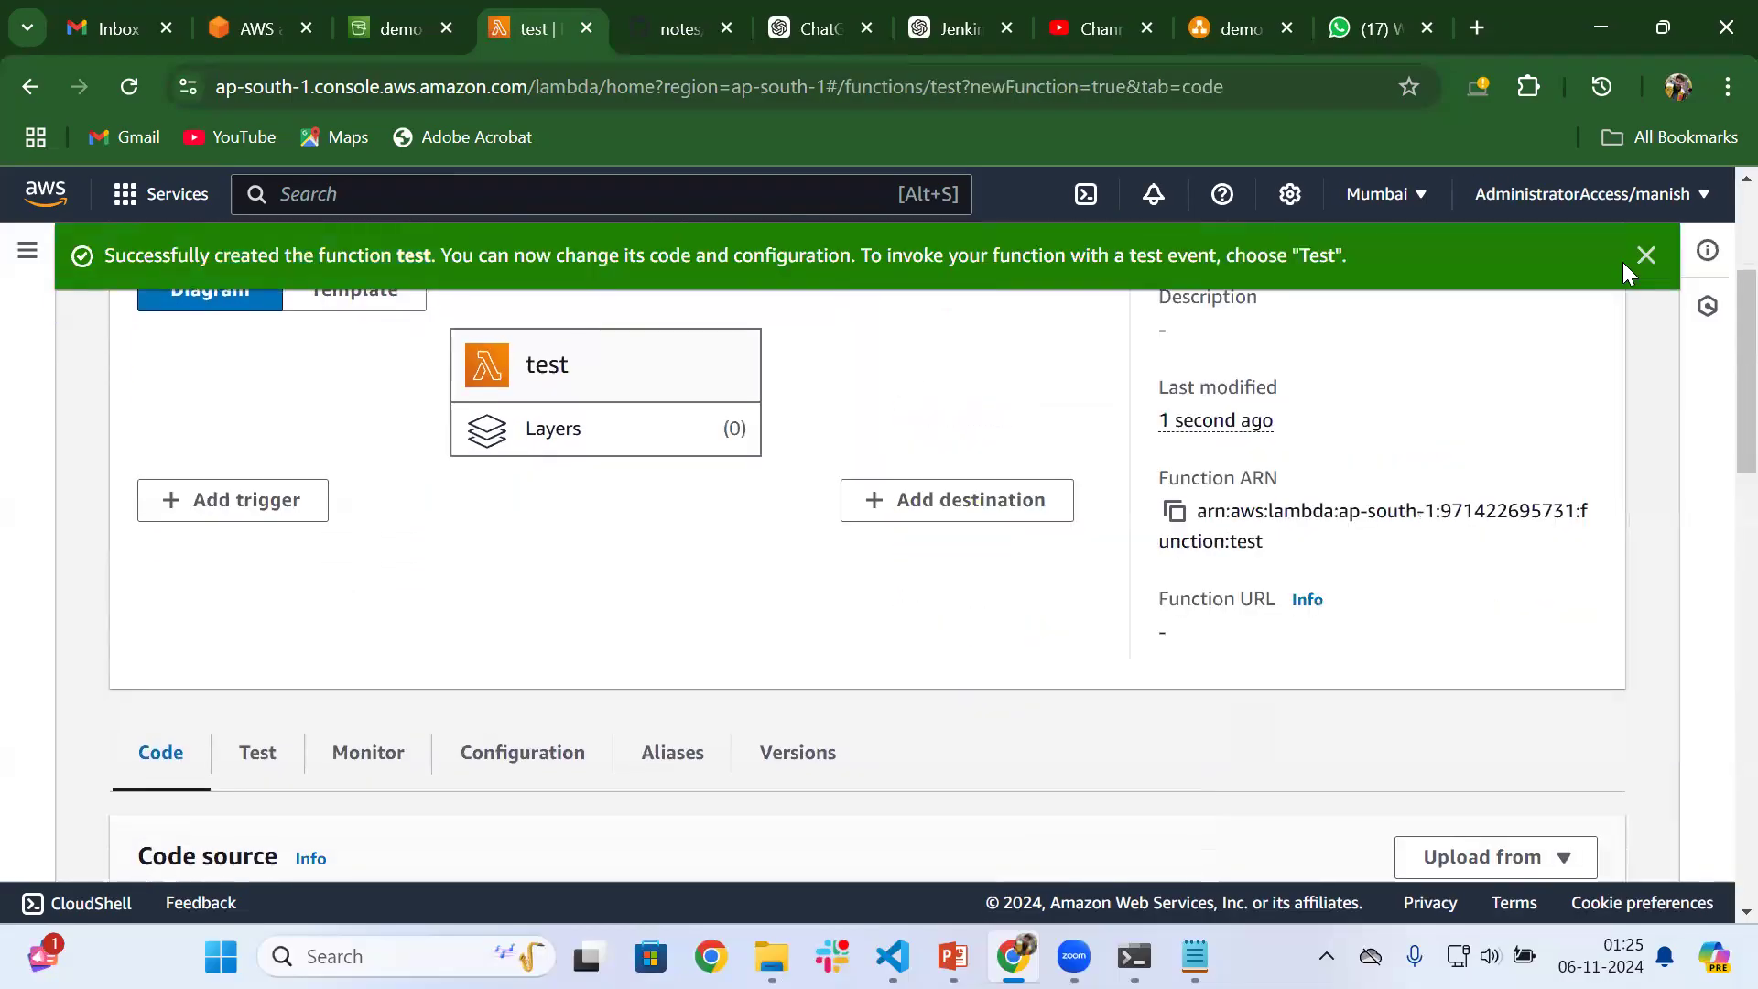
# Go to the test function's code source and switch it to the old console editor
pyautogui.scroll(-5, 1223, 577)
pyautogui.scroll(-2, 1201, 604)
pyautogui.scroll(3, 1201, 606)
pyautogui.scroll(-2, 1199, 600)
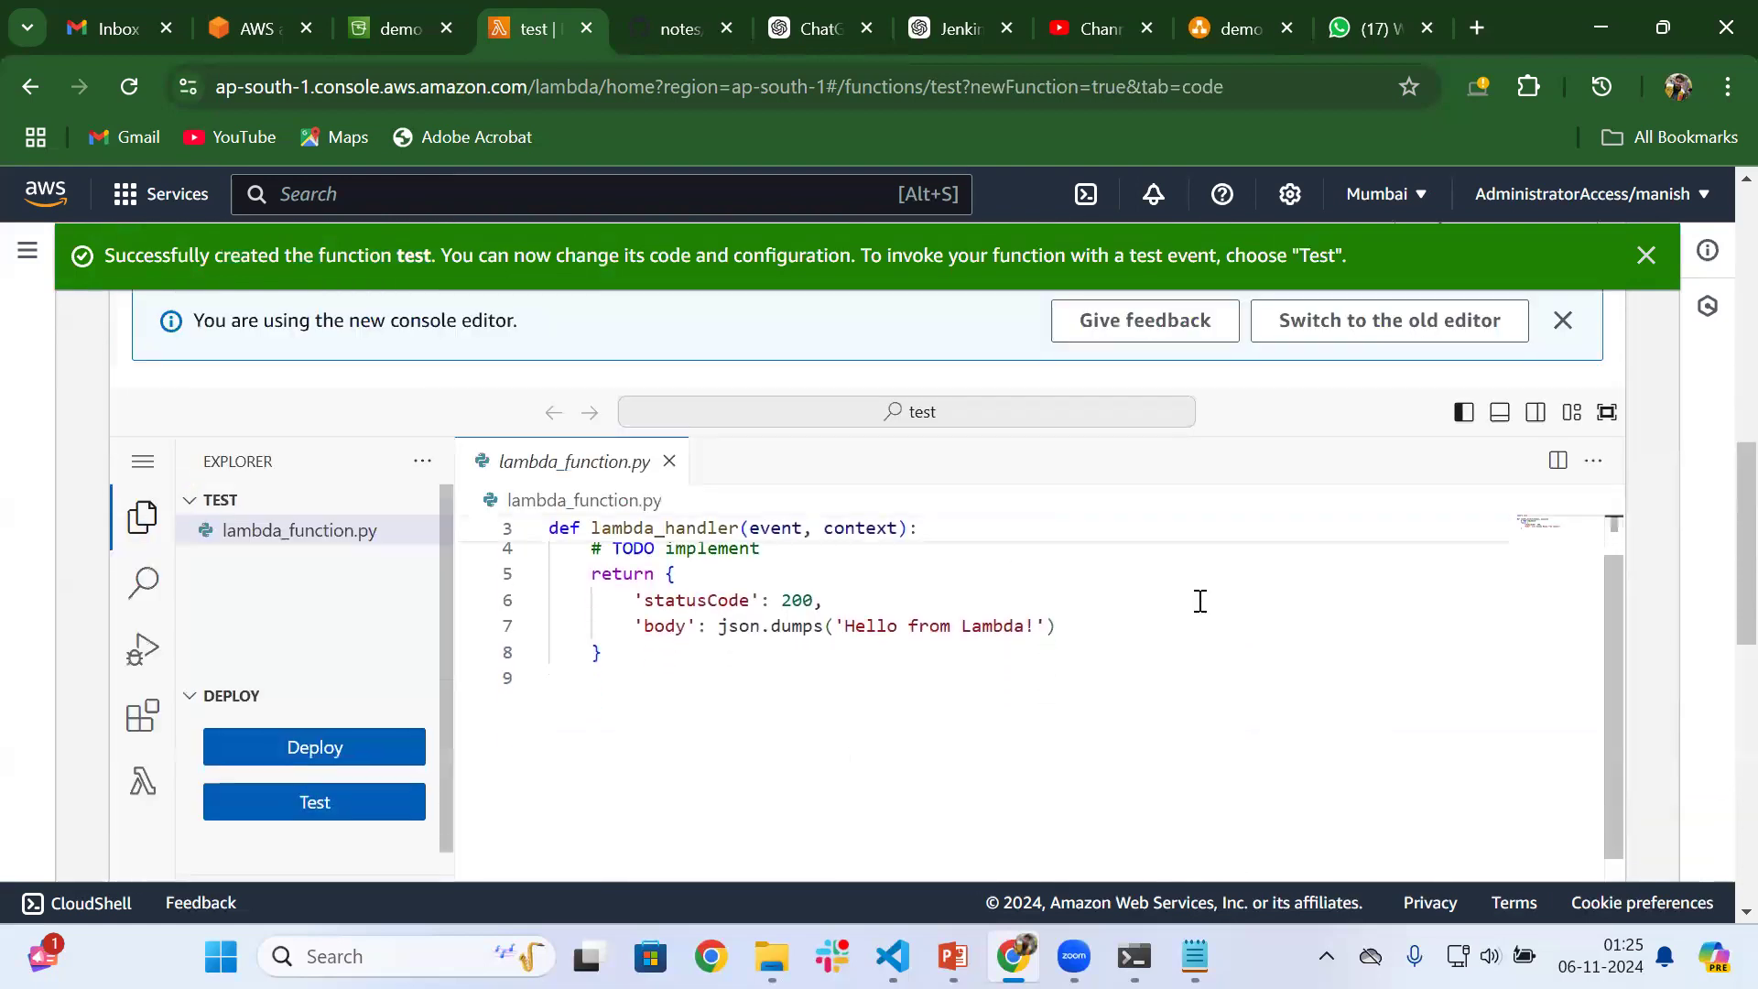
pyautogui.scroll(2, 1200, 601)
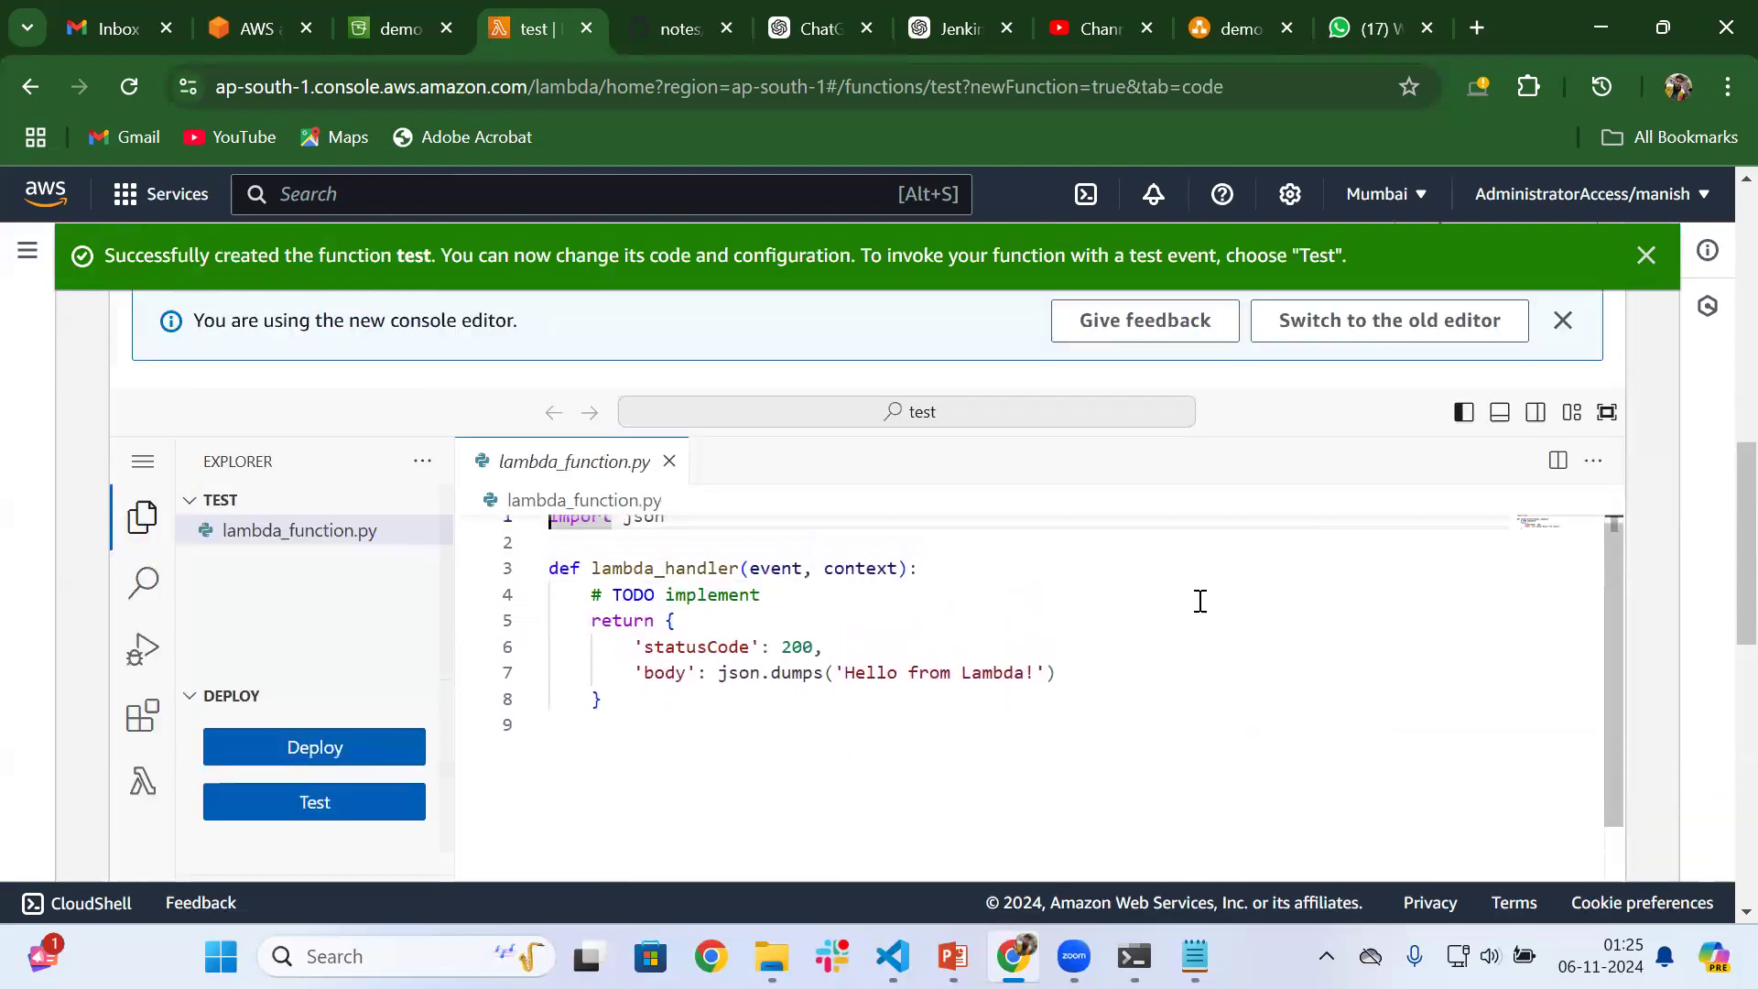
pyautogui.click(1373, 320)
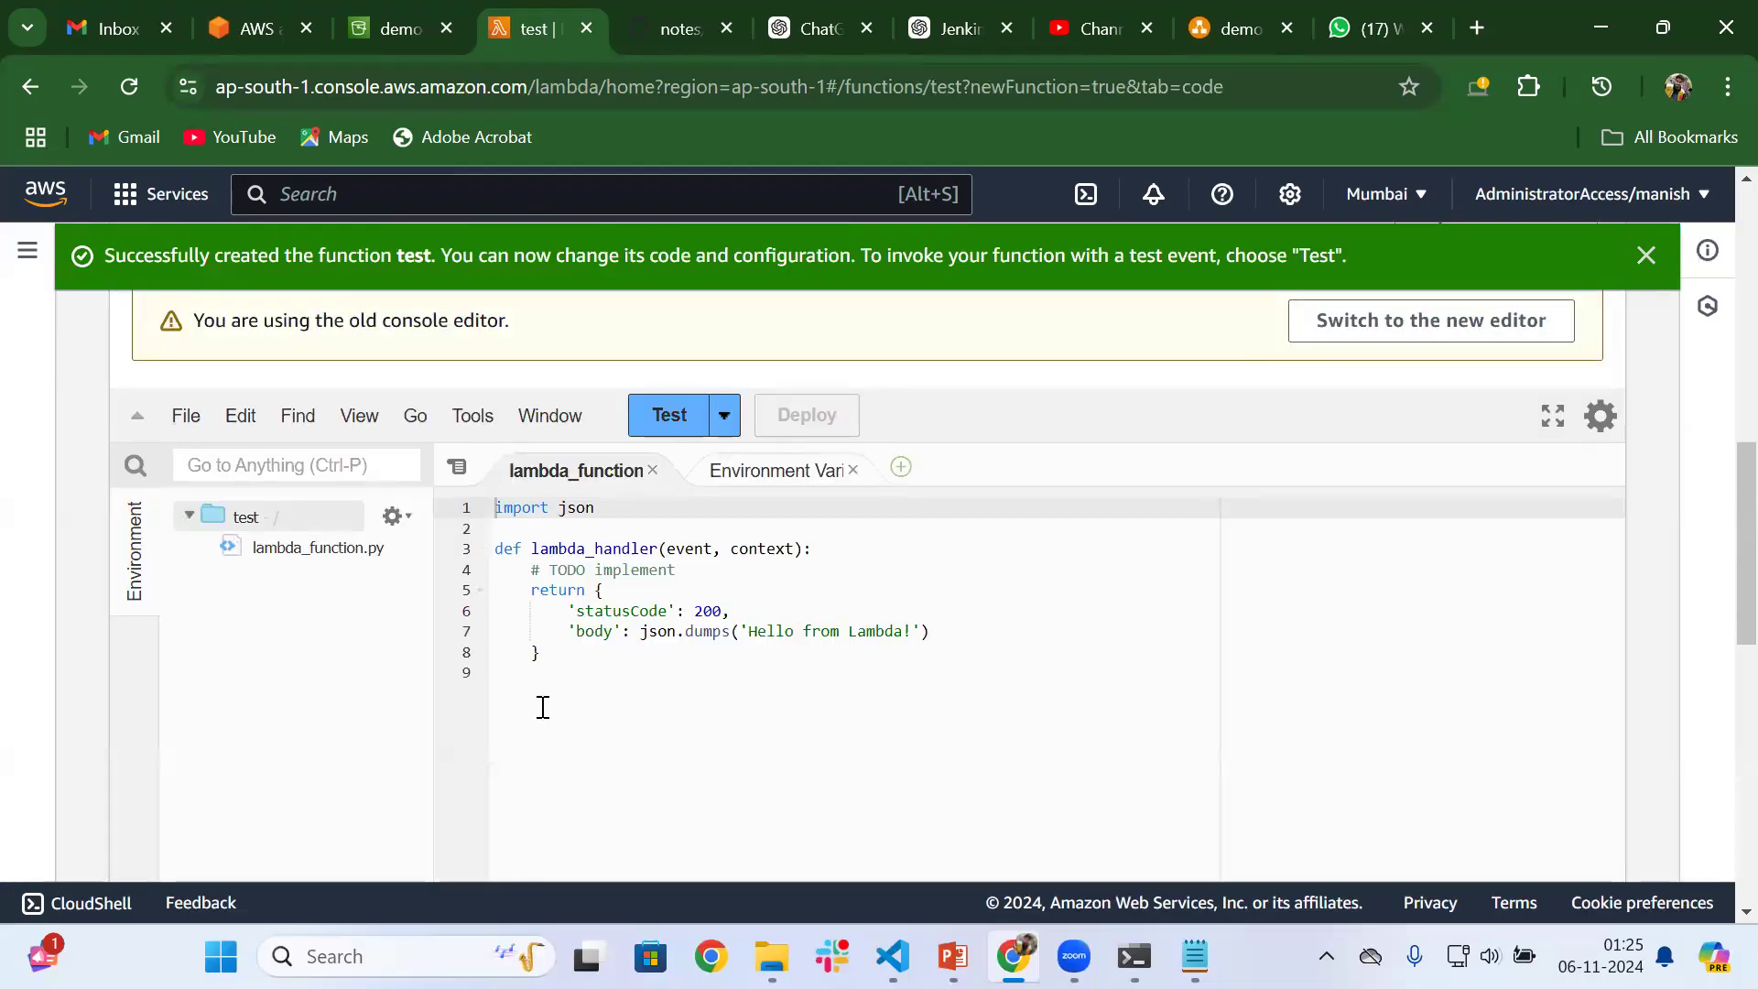
# Copy the Python code from import json to print(event) in the S3ToLambda file of the GitHub notes repository
pyautogui.click(547, 654)
pyautogui.moveTo(547, 654); pyautogui.dragTo(494, 505)
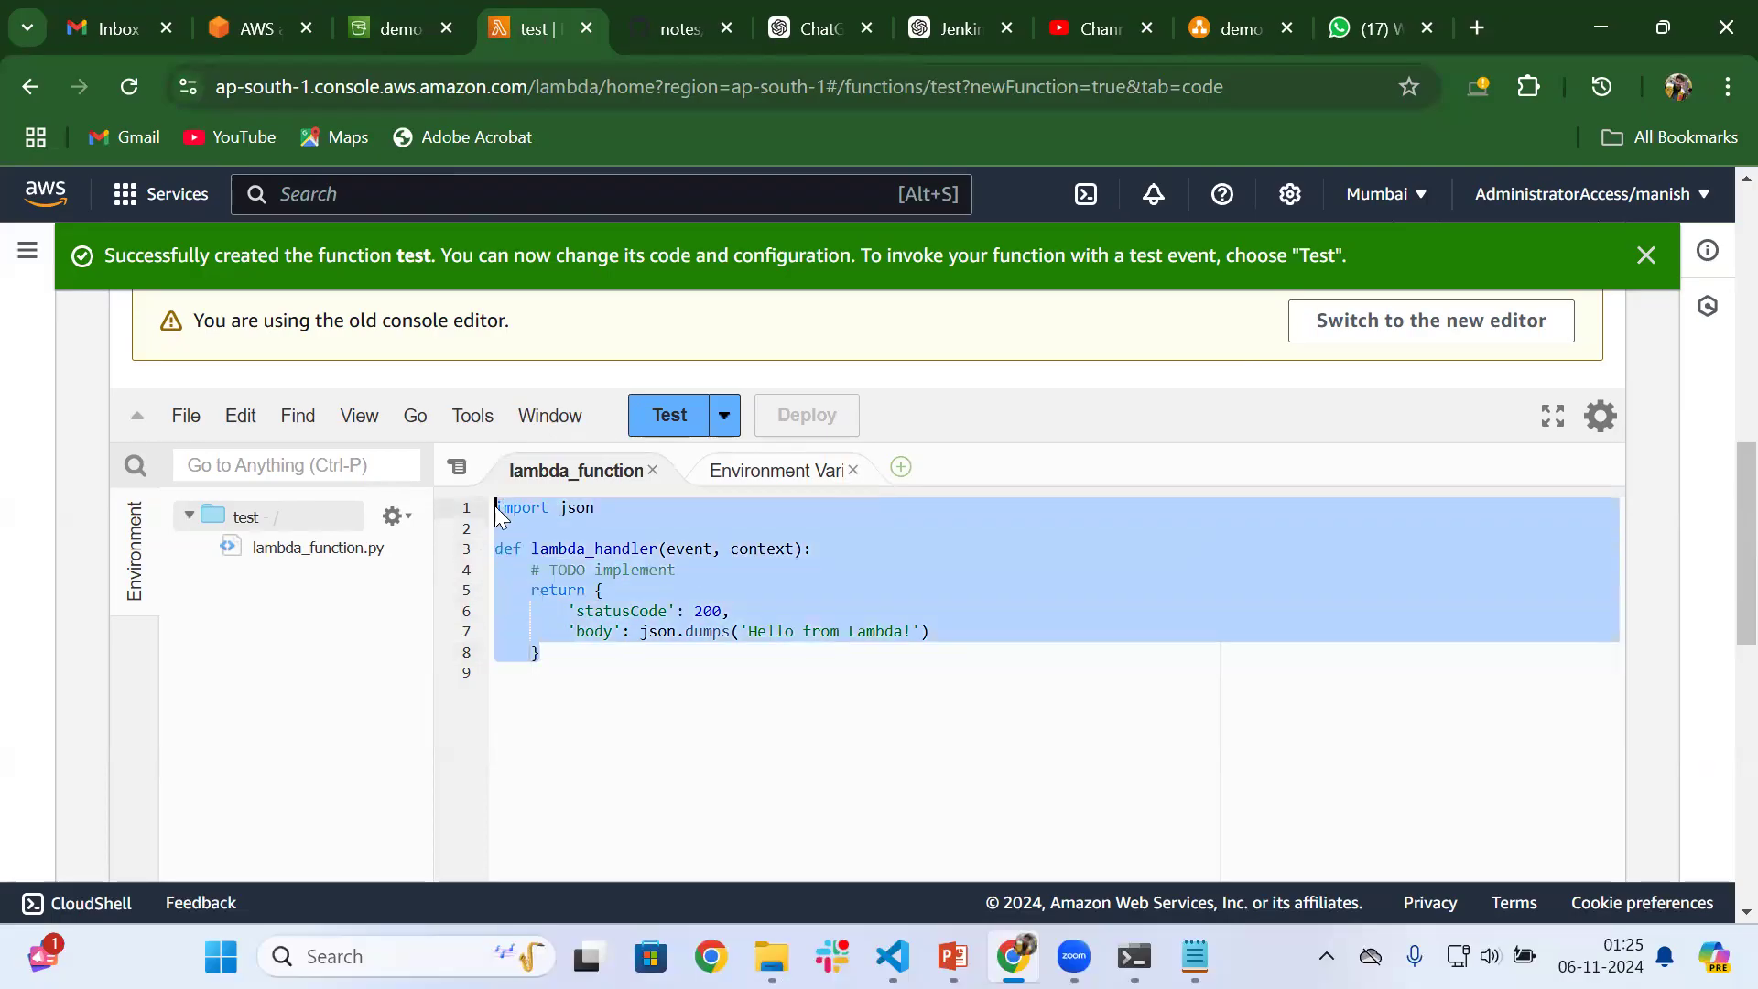
pyautogui.click(679, 18)
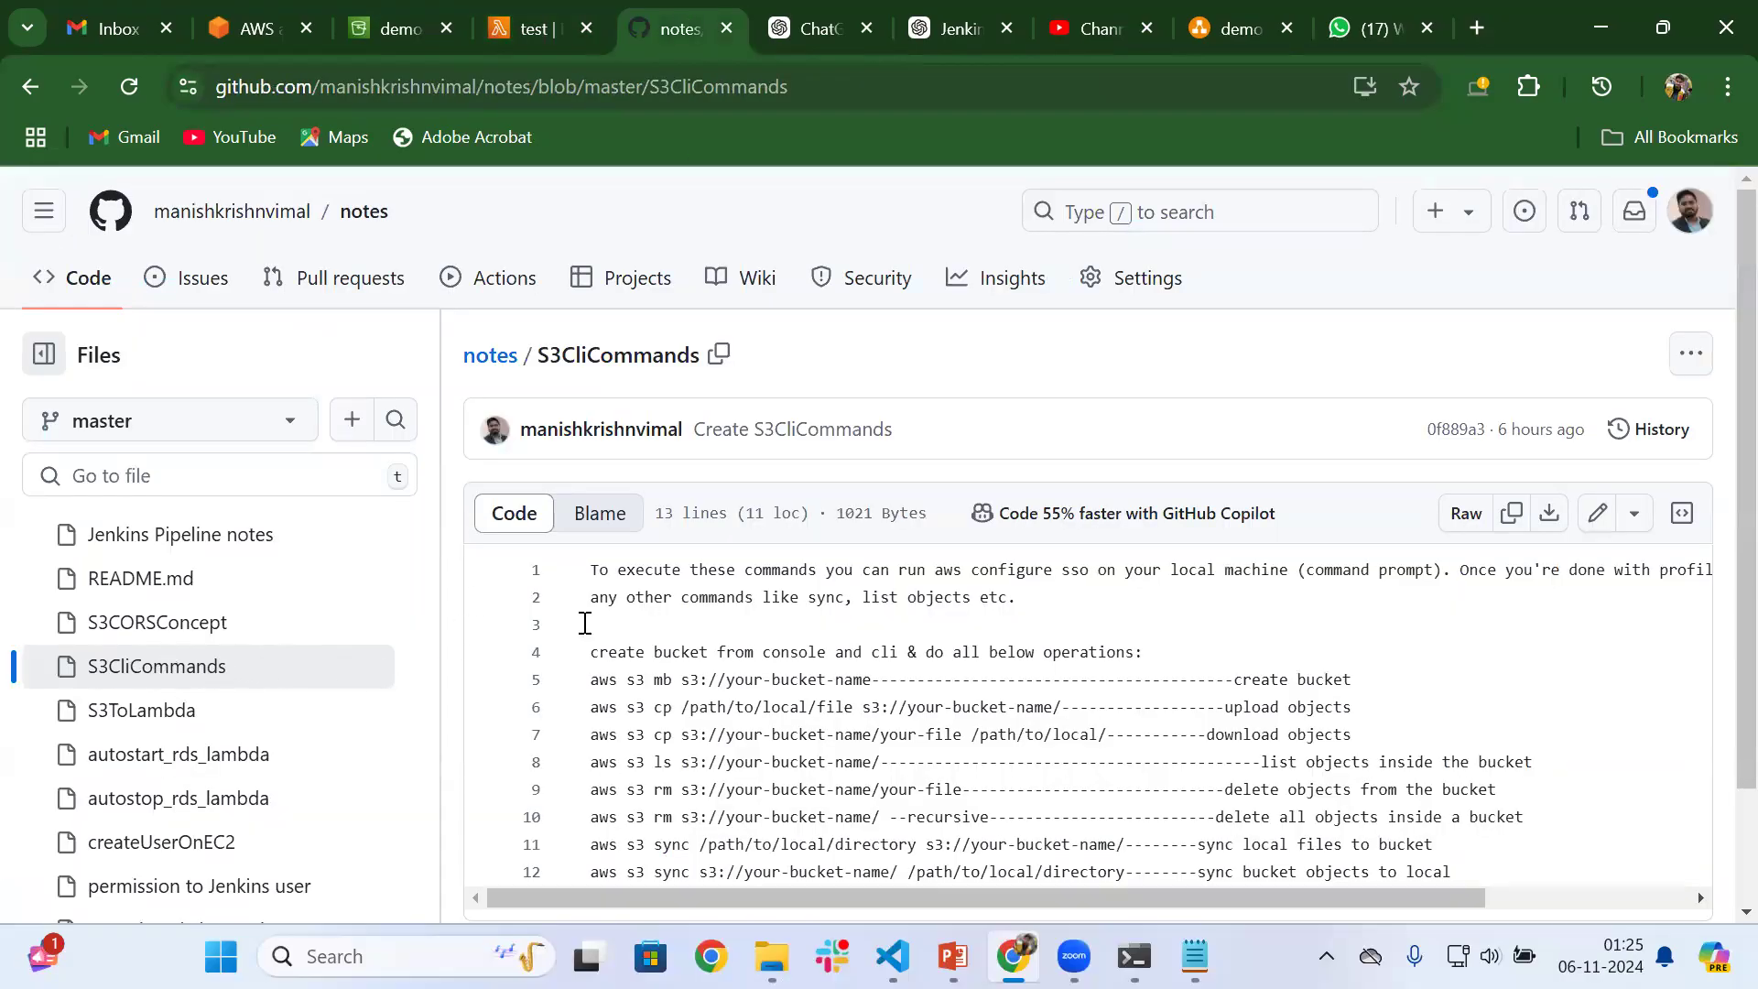
pyautogui.click(143, 708)
pyautogui.scroll(-3, 704, 696)
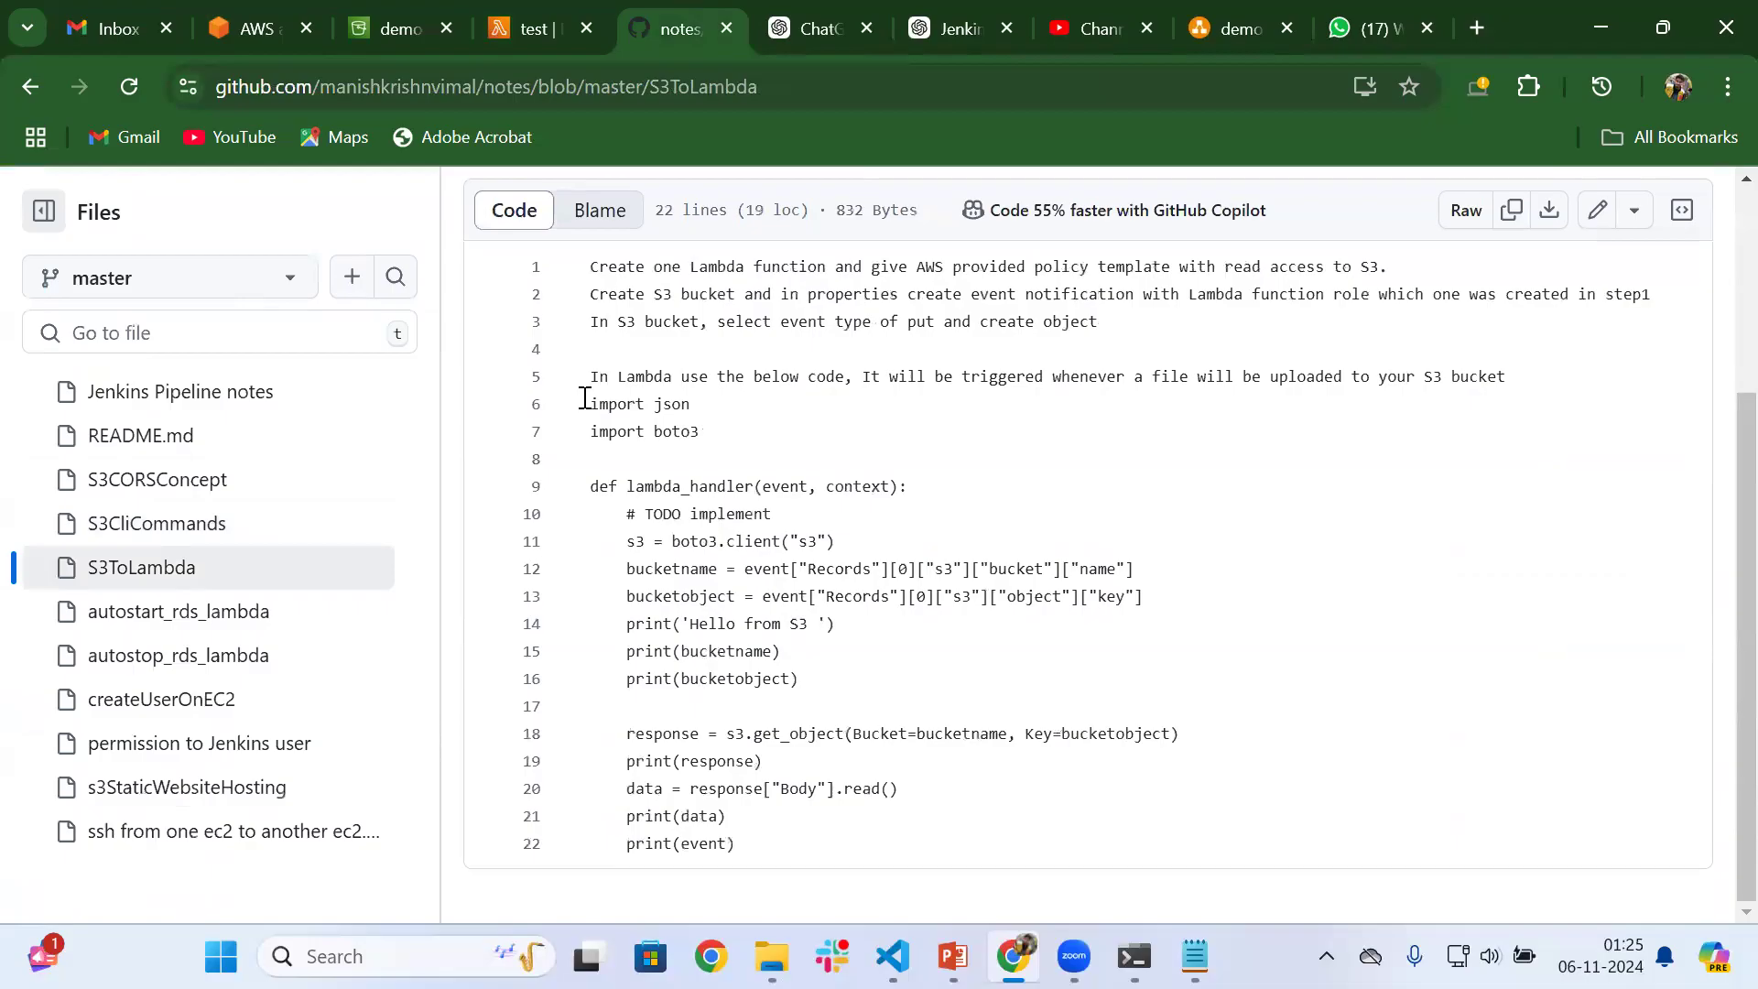
pyautogui.moveTo(595, 400); pyautogui.dragTo(764, 842)
pyautogui.hotkey('ctrl', 'c')
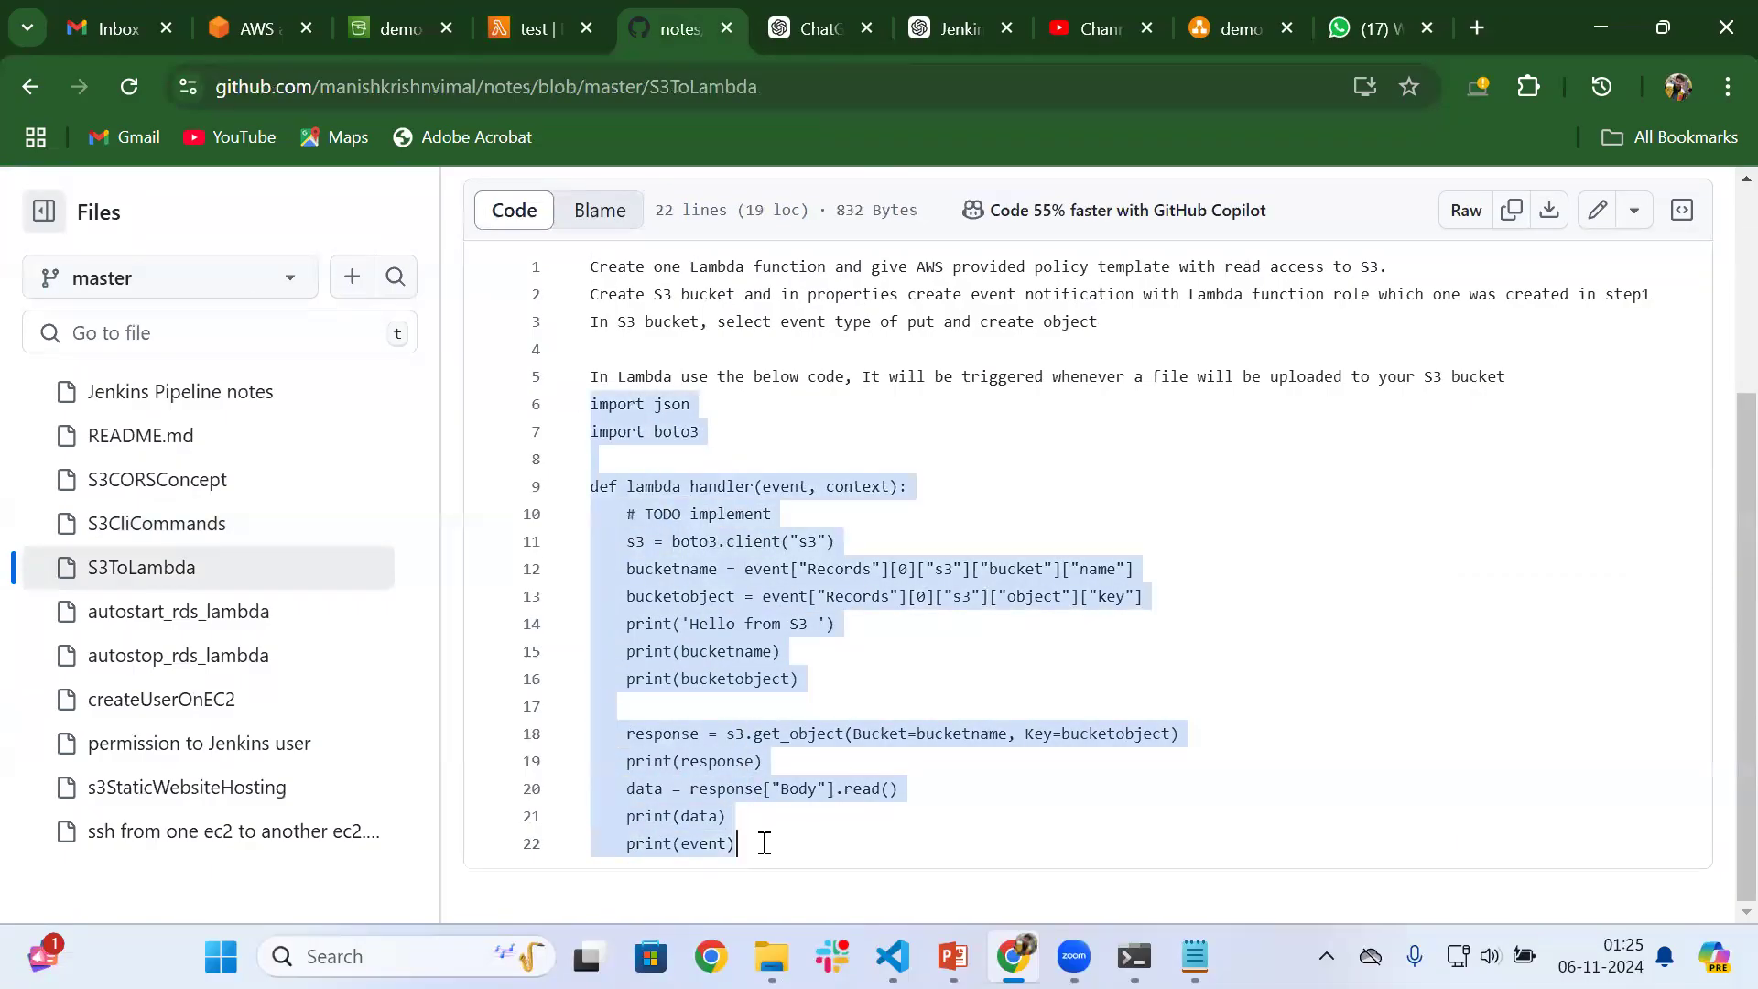
# Replace the default code in the test function's lambda_function file with the copied S3ToLambda handler code
pyautogui.click(525, 13)
pyautogui.click(652, 8)
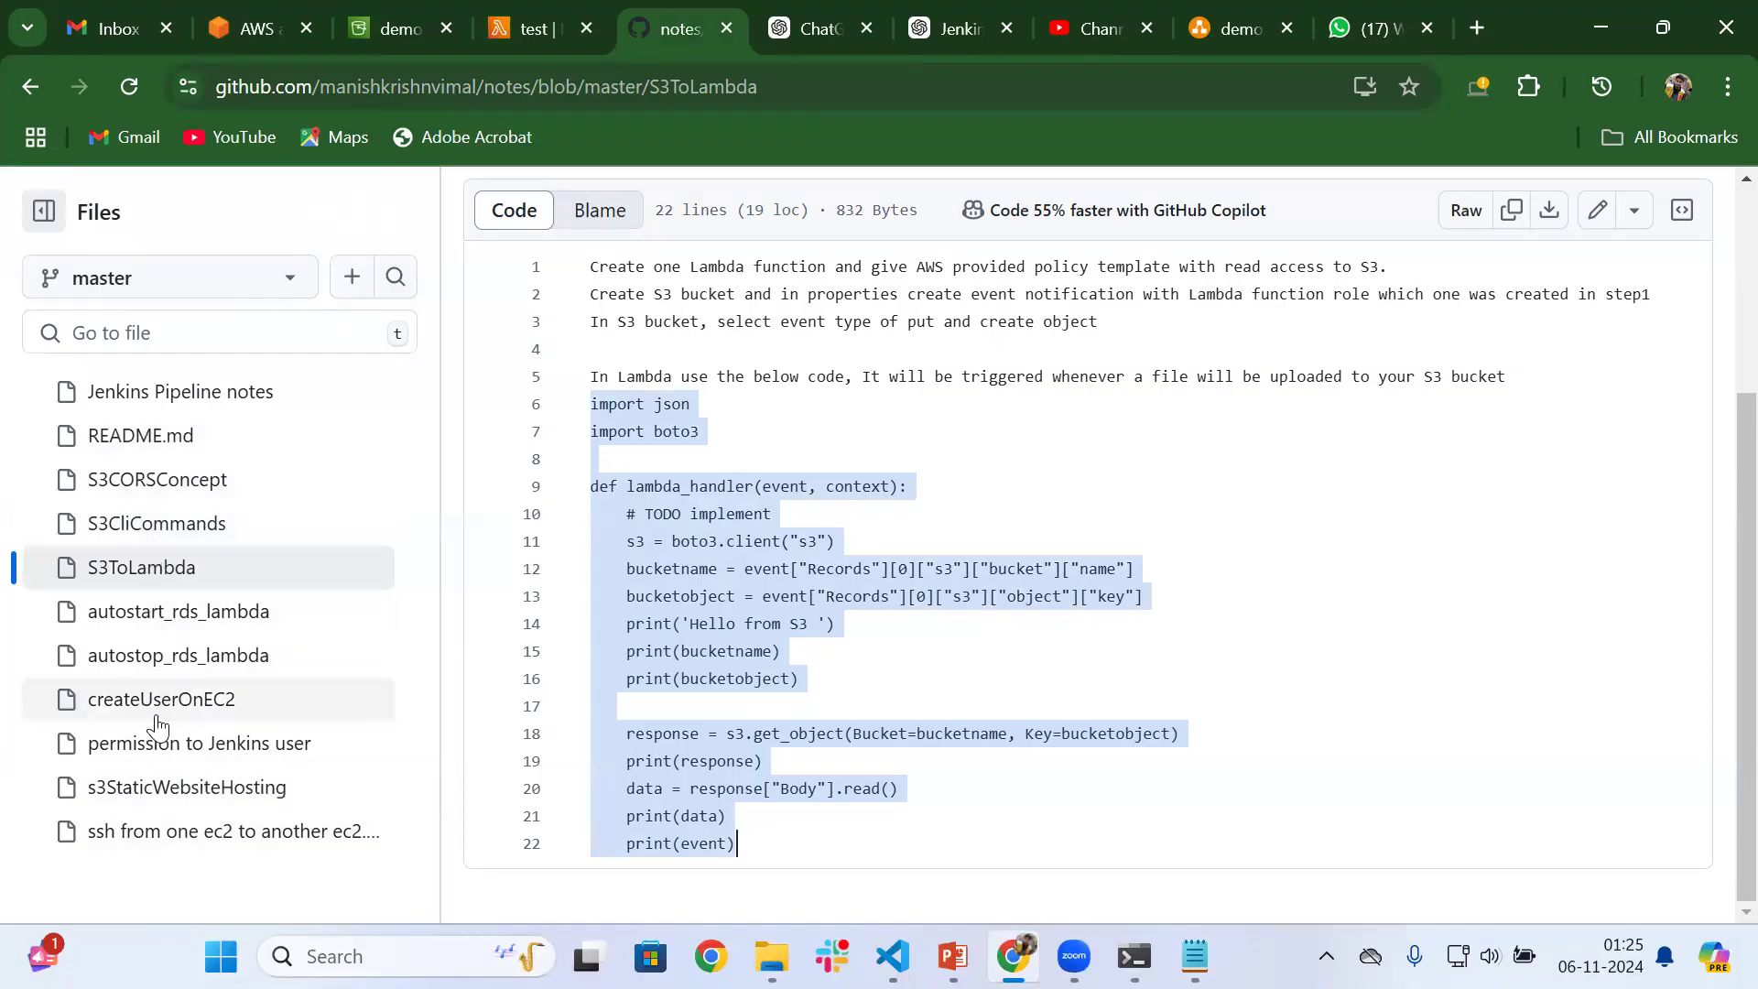
pyautogui.click(511, 8)
pyautogui.press('BackSpace')
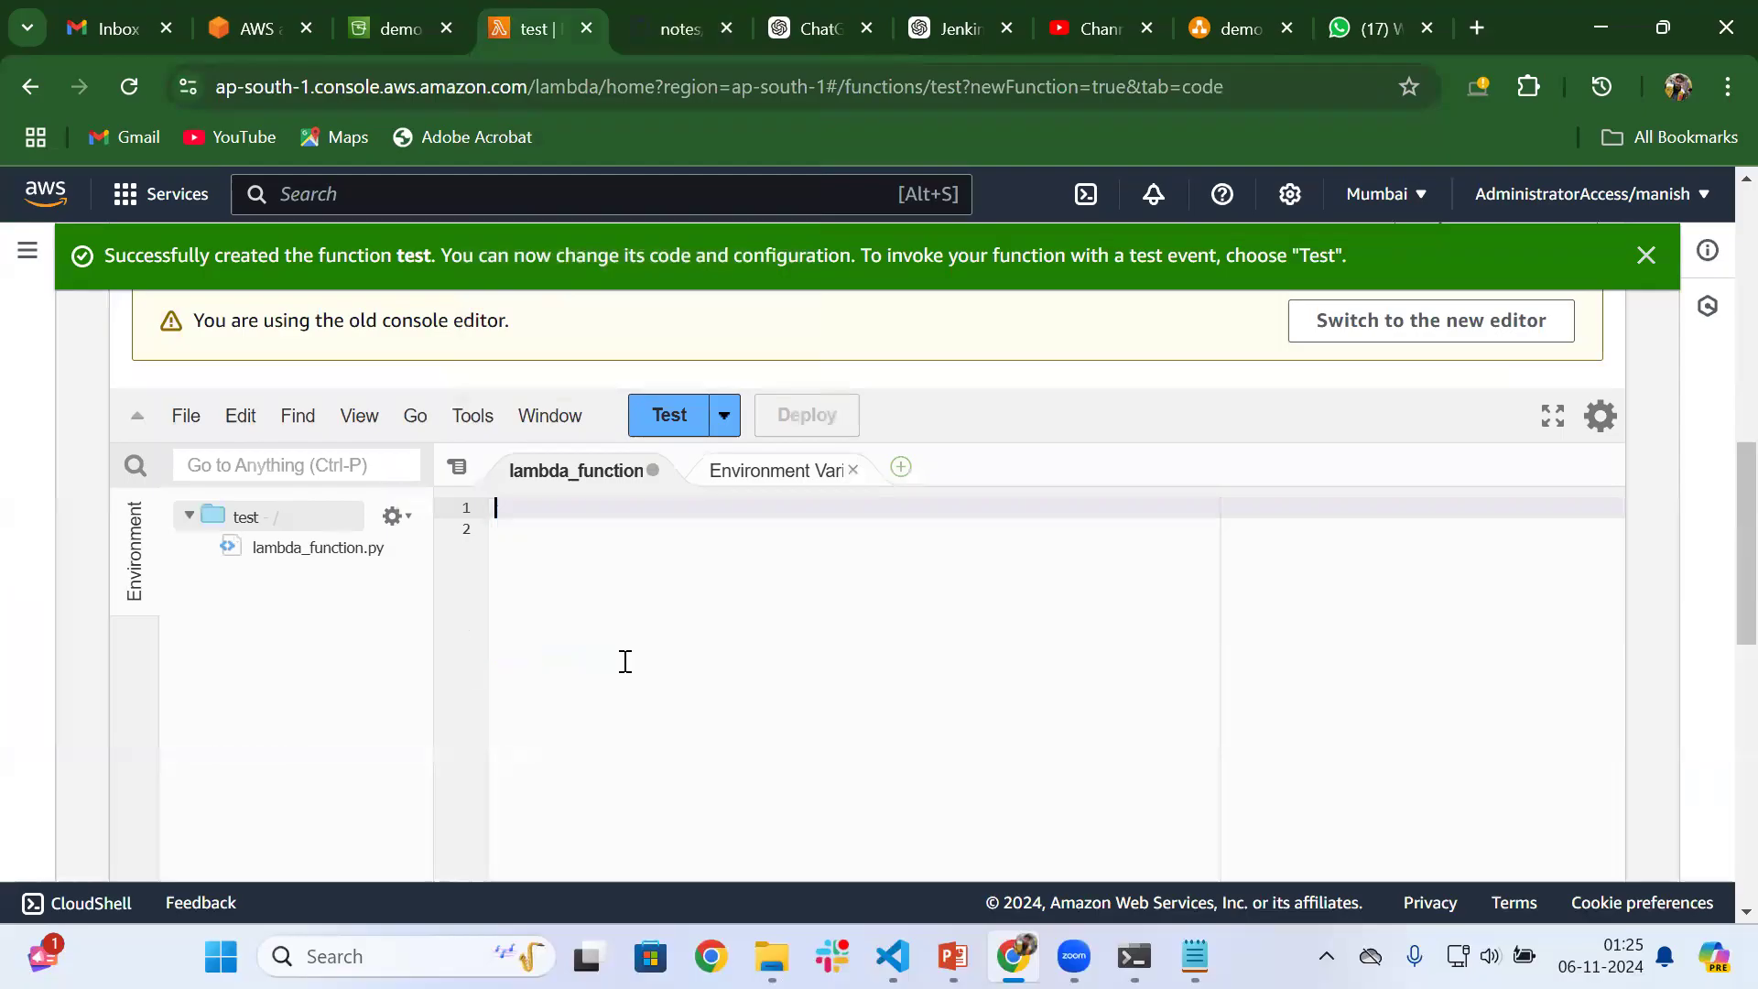
pyautogui.hotkey('ctrl', 'v')
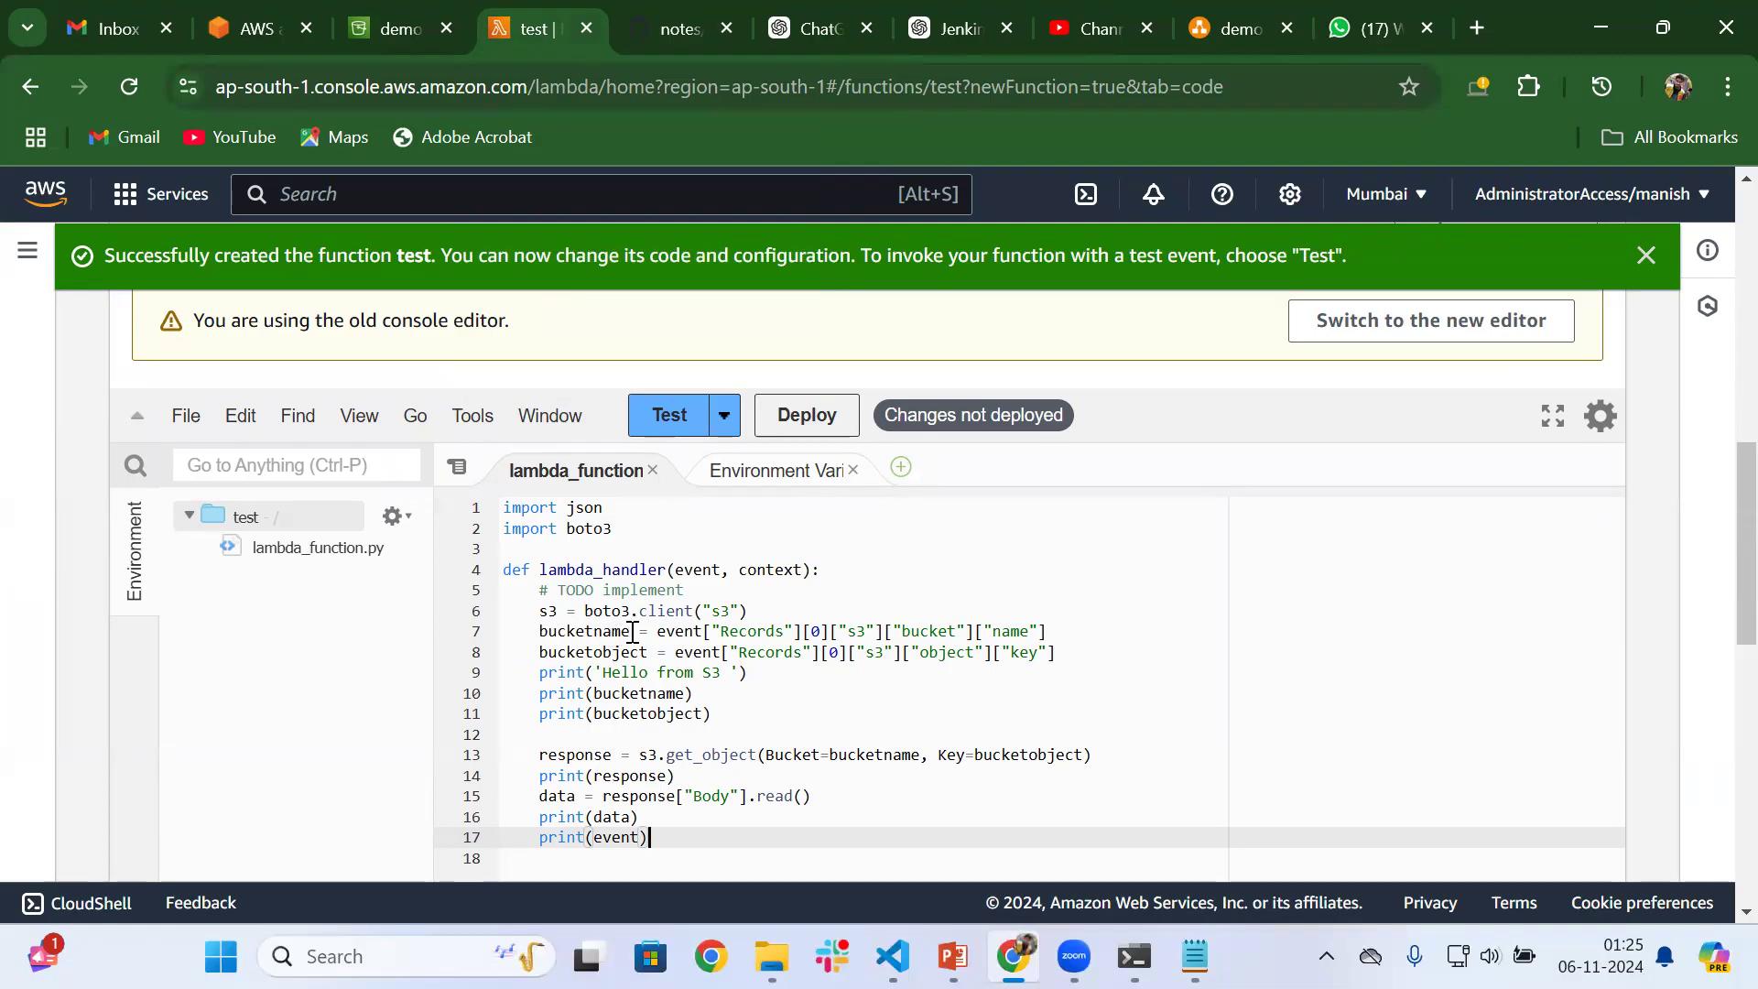
# Examine the handler code's bucket name lookup, its print statements and the s3.get_object response line
pyautogui.moveTo(657, 632); pyautogui.dragTo(1033, 628)
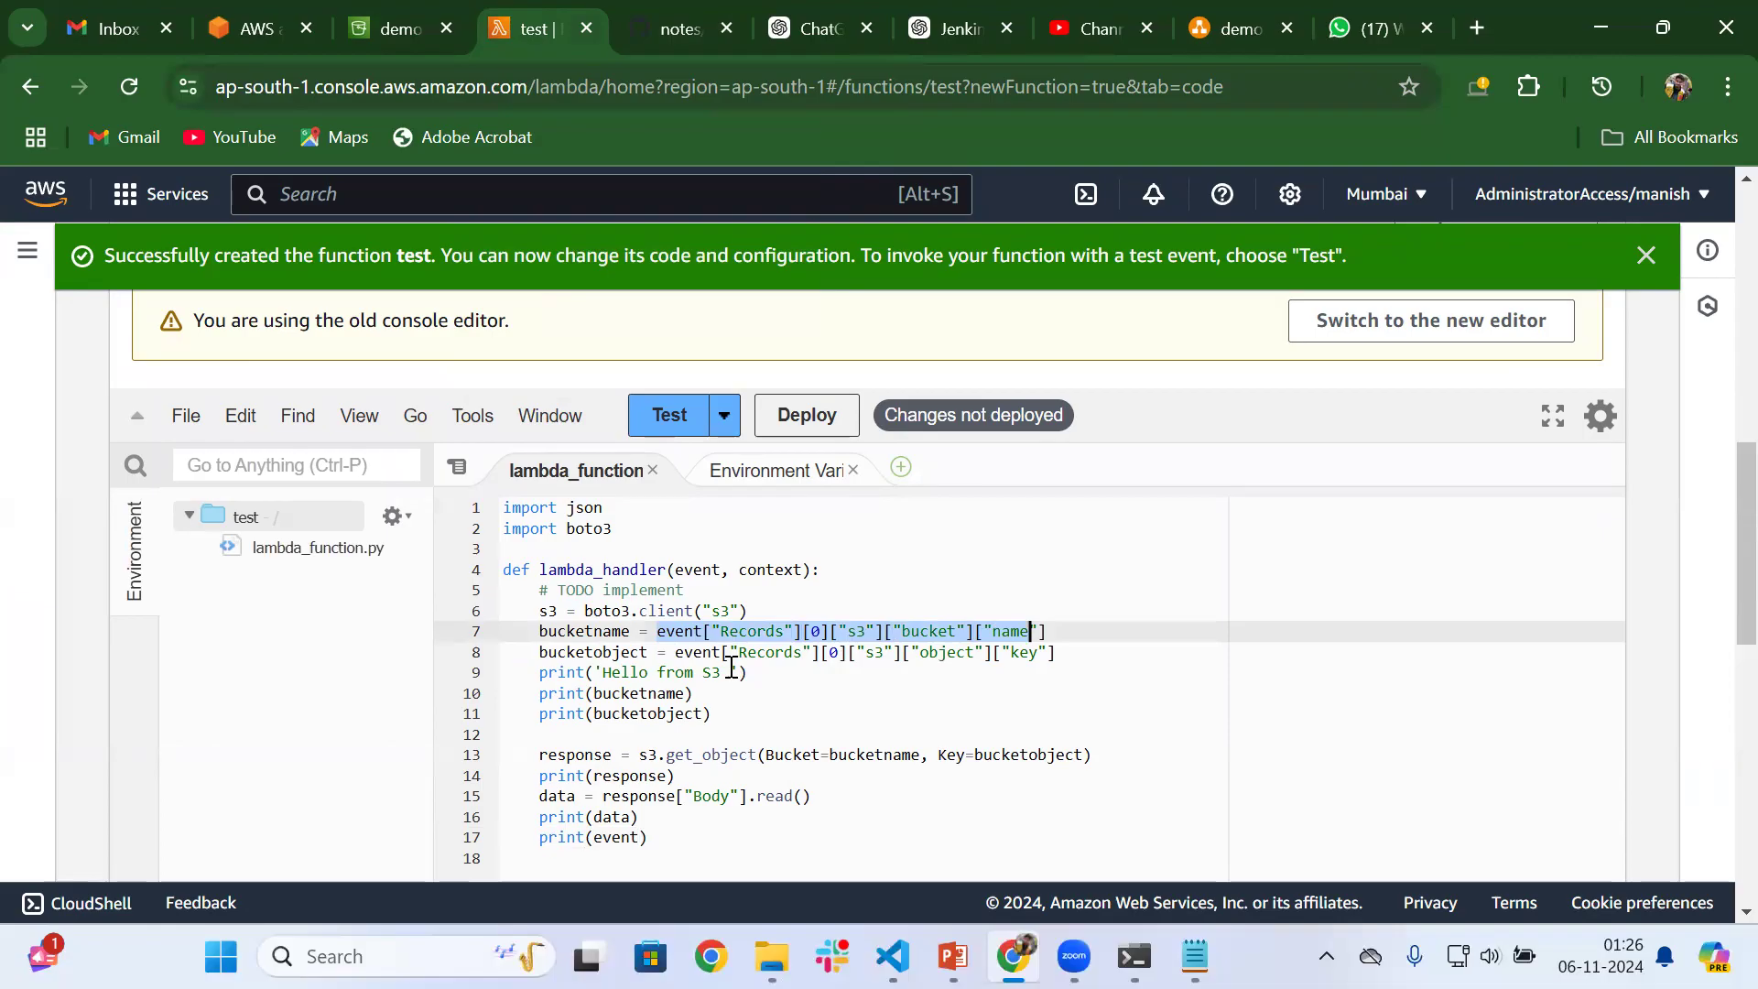
pyautogui.moveTo(752, 675); pyautogui.dragTo(546, 672)
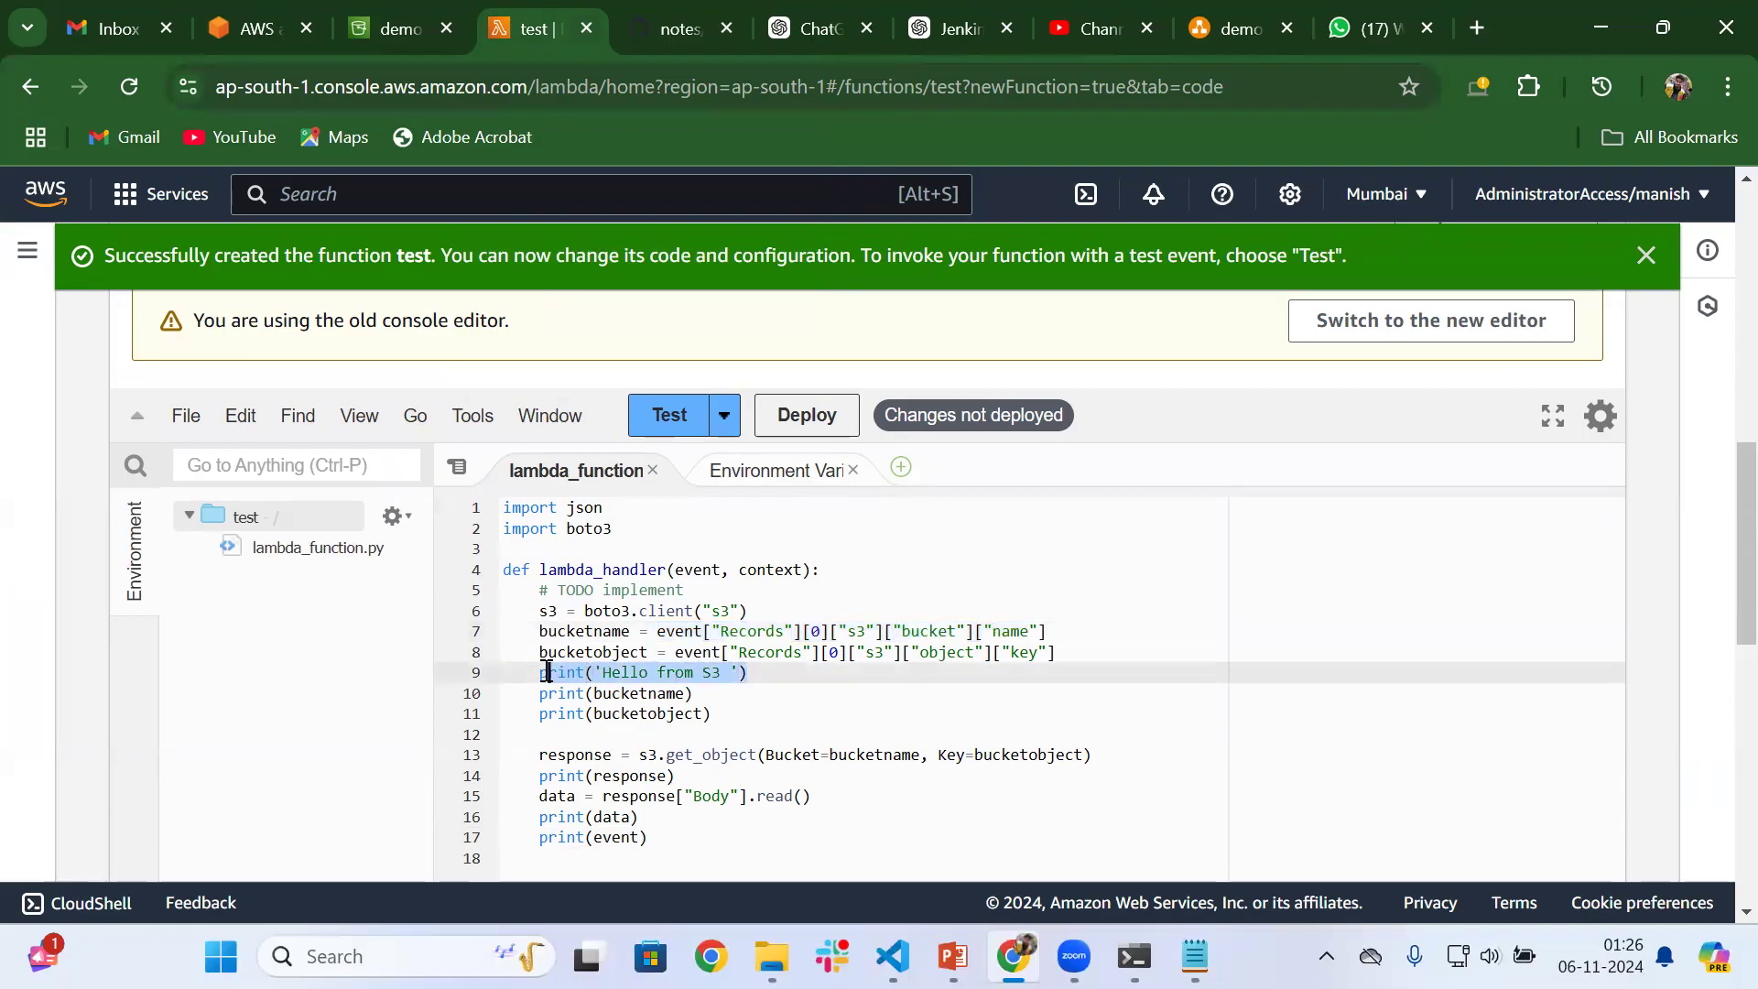
pyautogui.moveTo(695, 694); pyautogui.dragTo(550, 696)
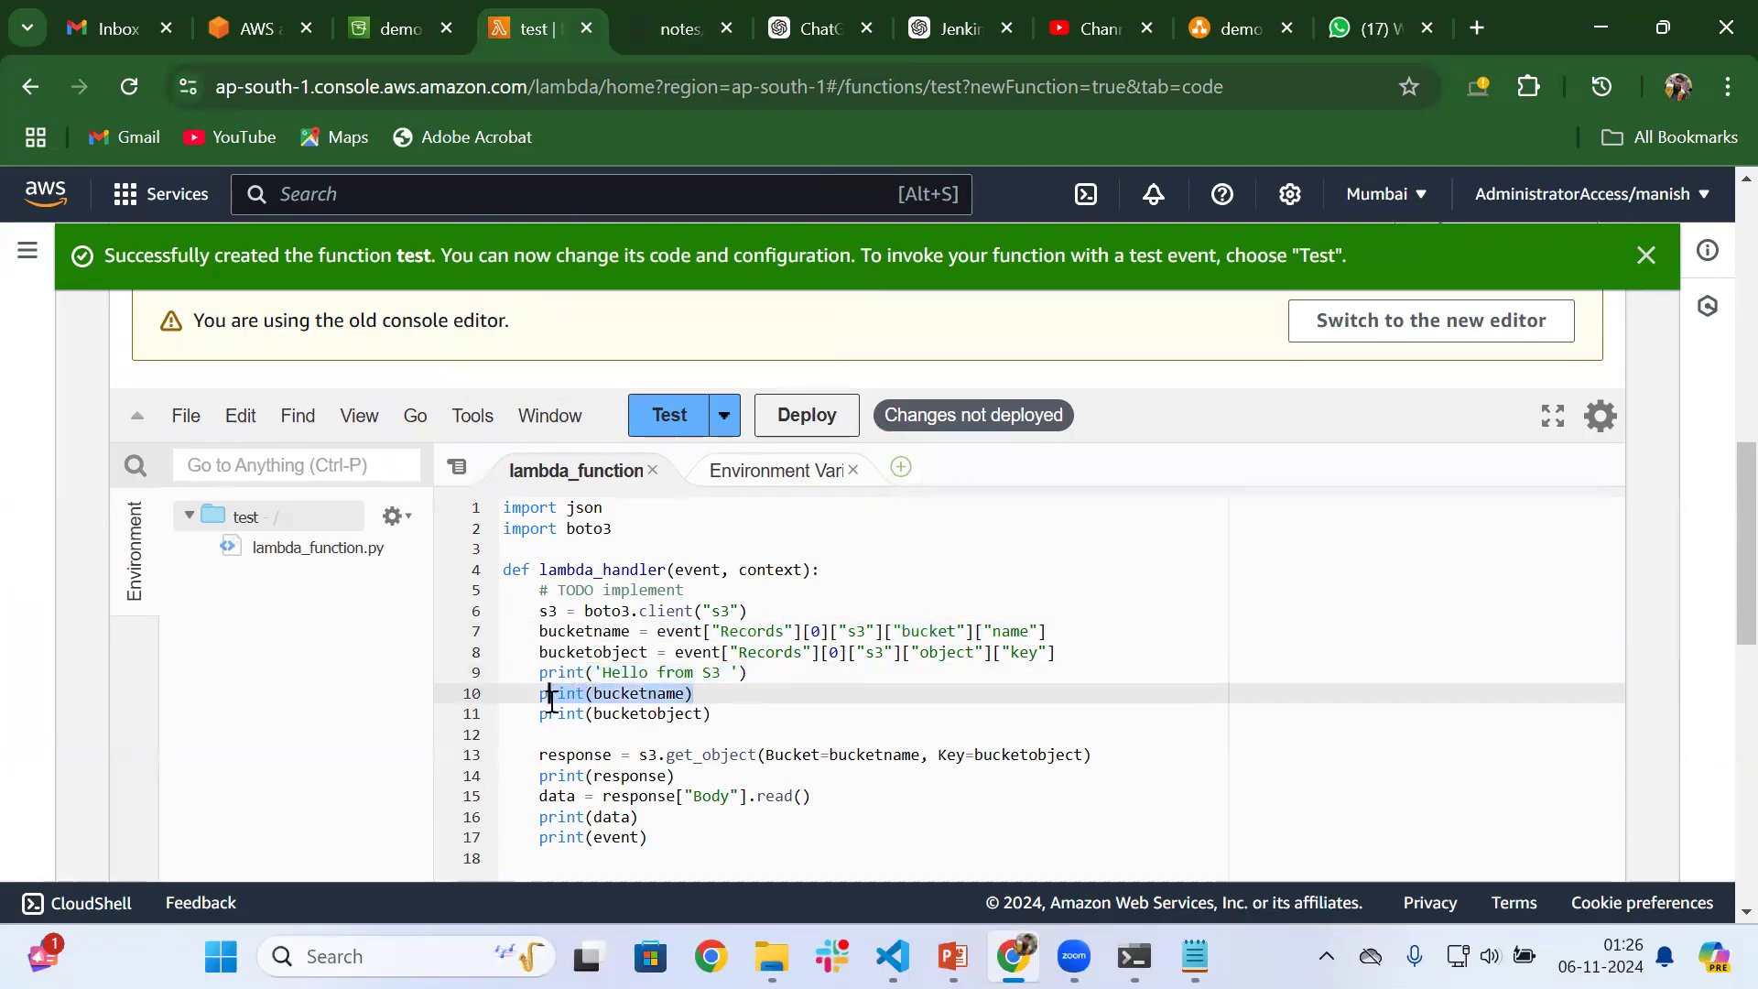
pyautogui.moveTo(712, 714); pyautogui.dragTo(534, 714)
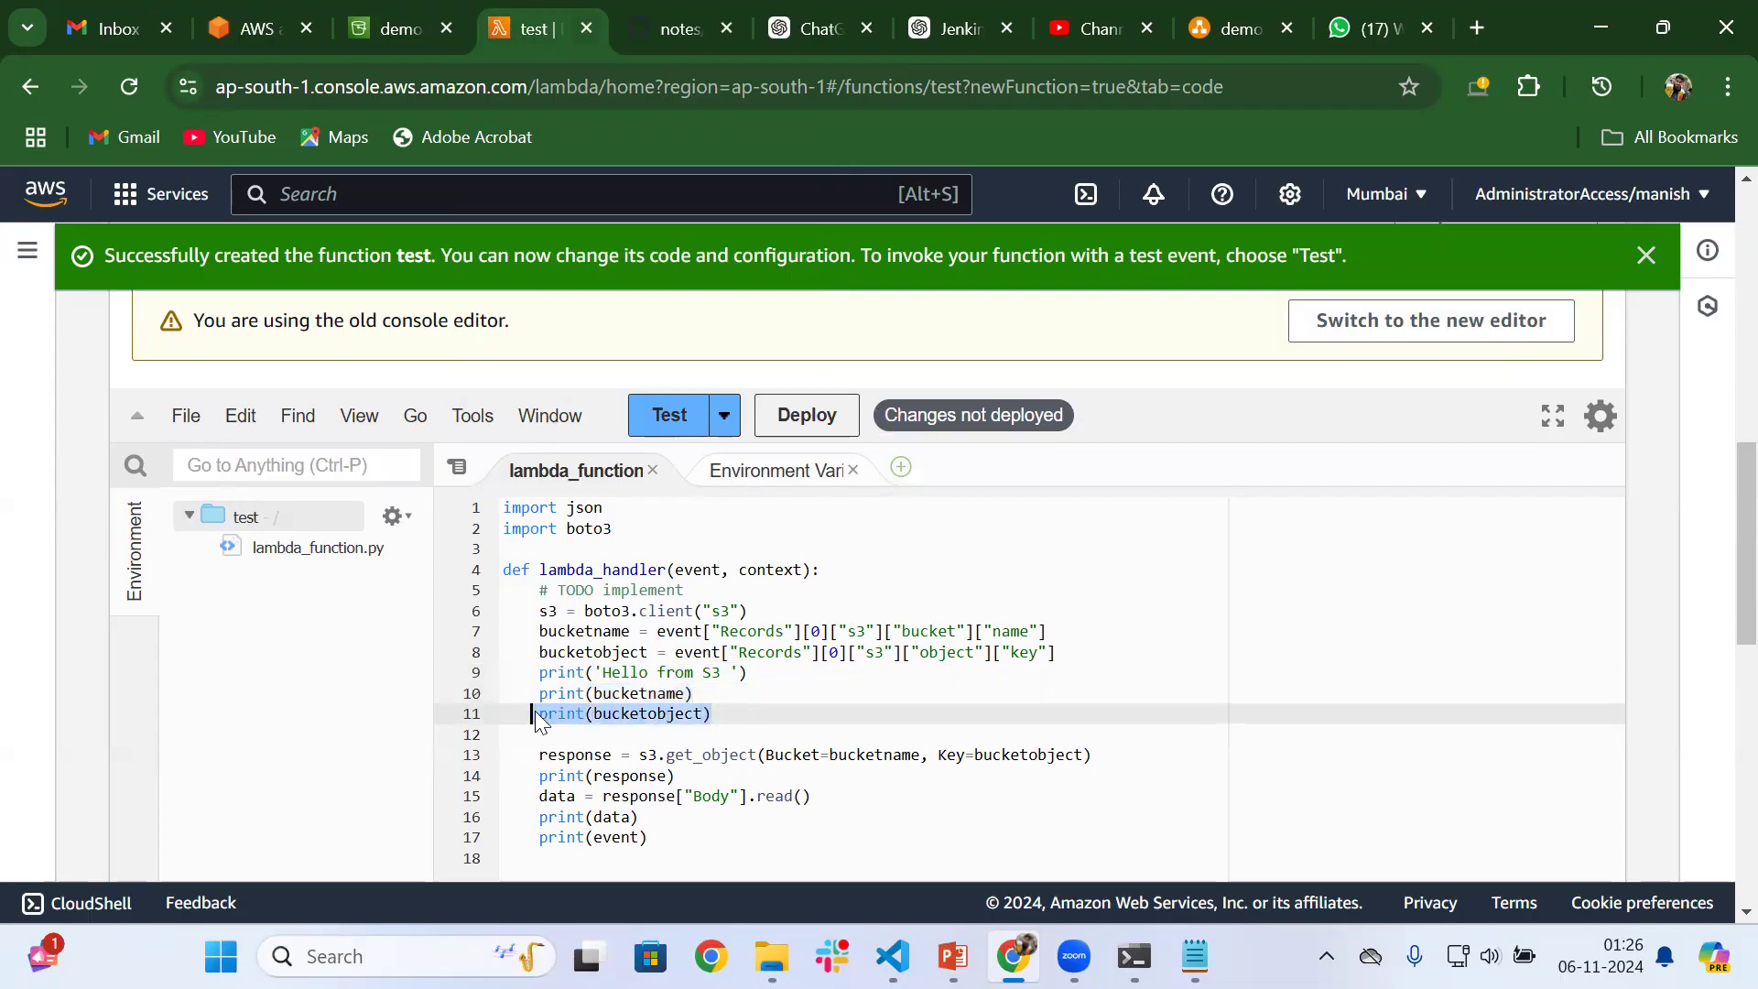
pyautogui.click(746, 771)
pyautogui.scroll(-1, 746, 772)
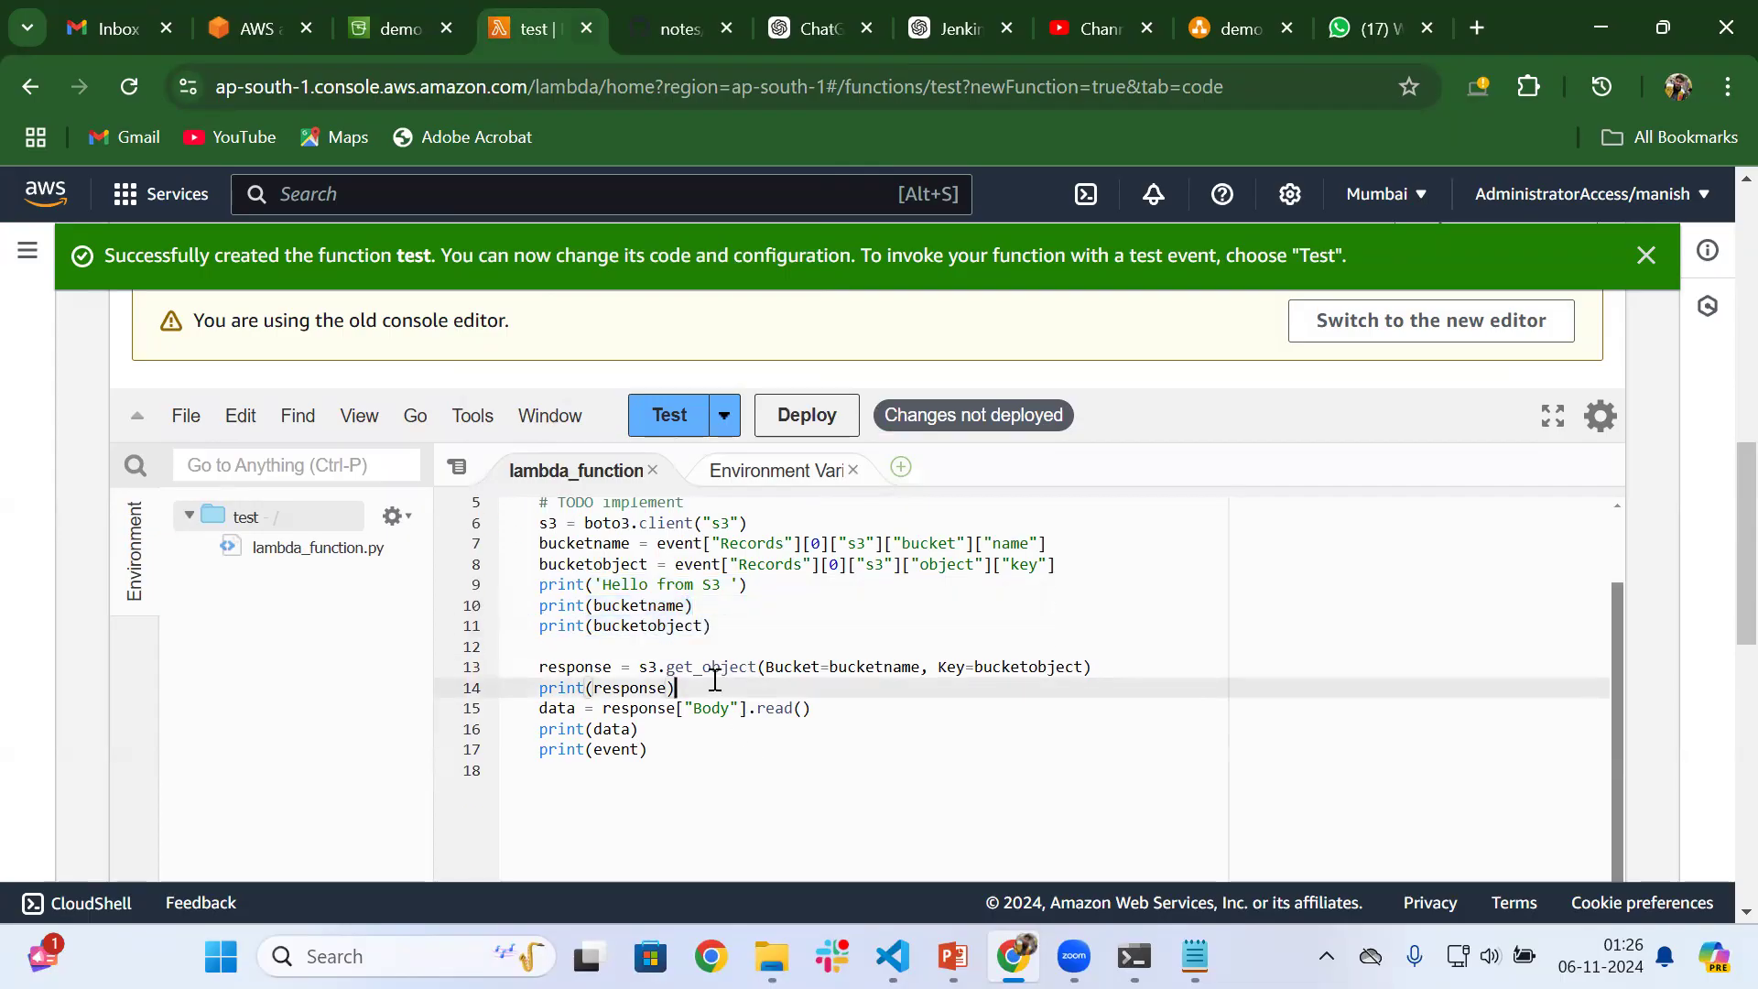
pyautogui.moveTo(1096, 669); pyautogui.dragTo(551, 673)
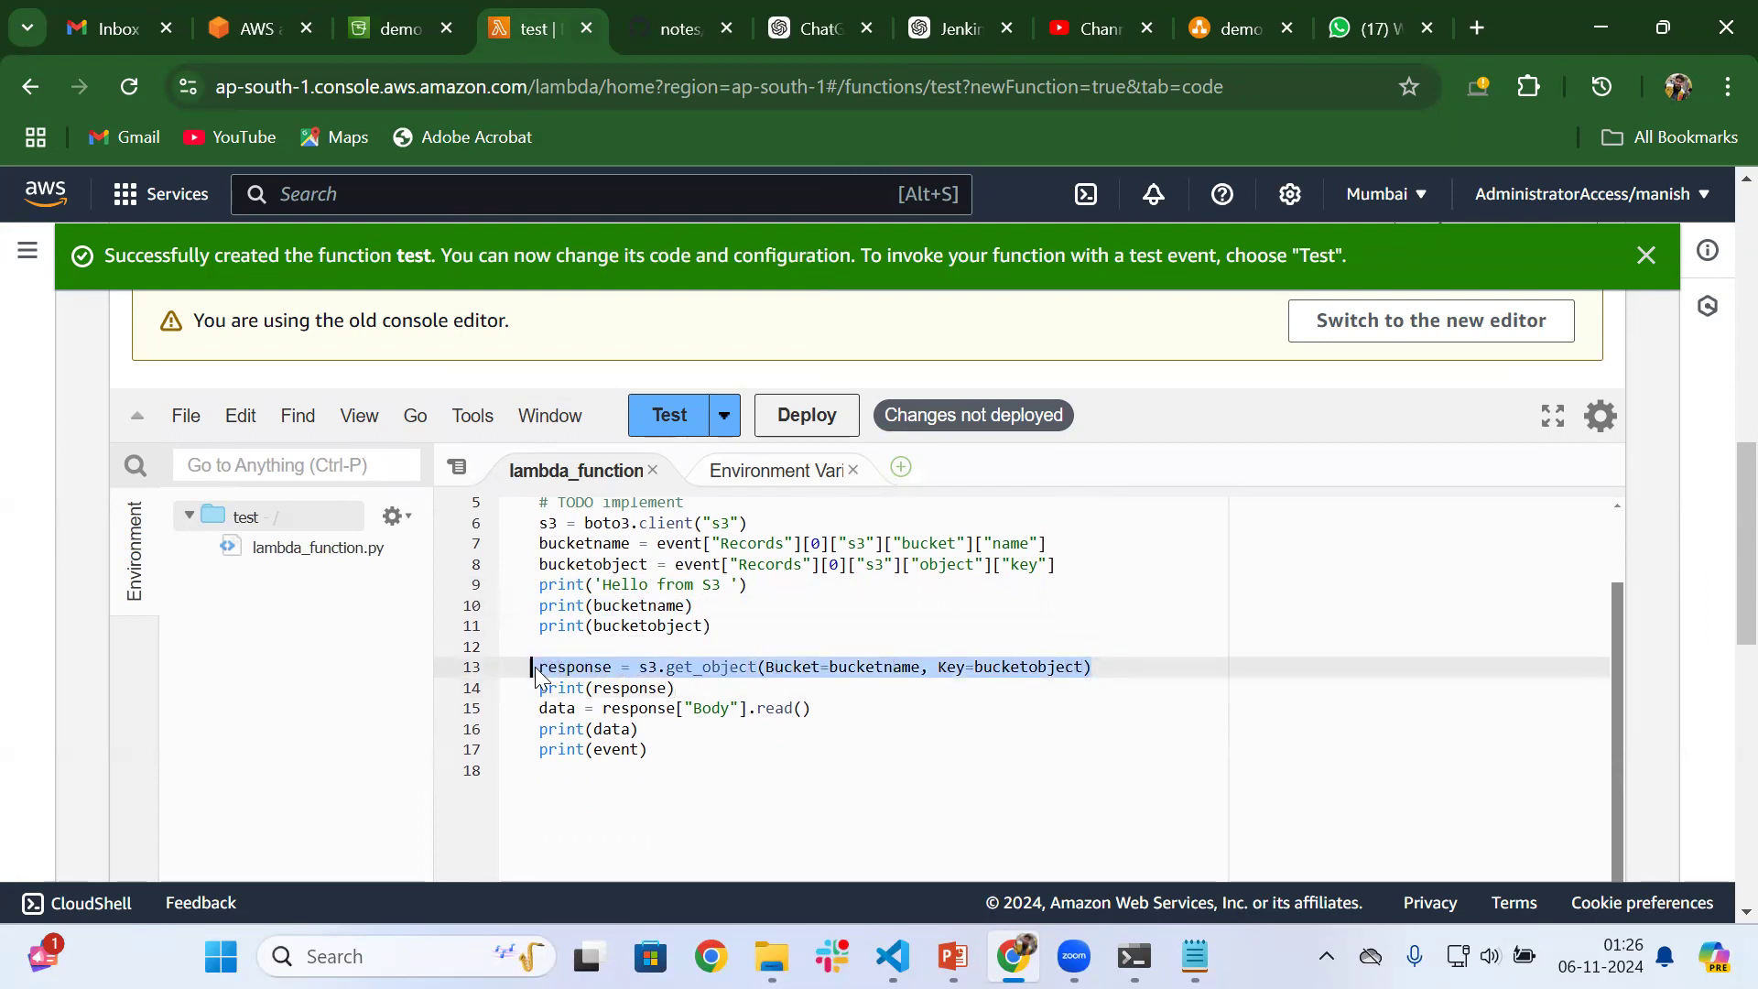
# Review the print(response) and print(data) lines of the handler code and deploy the test function's changes
pyautogui.moveTo(682, 691); pyautogui.dragTo(628, 686)
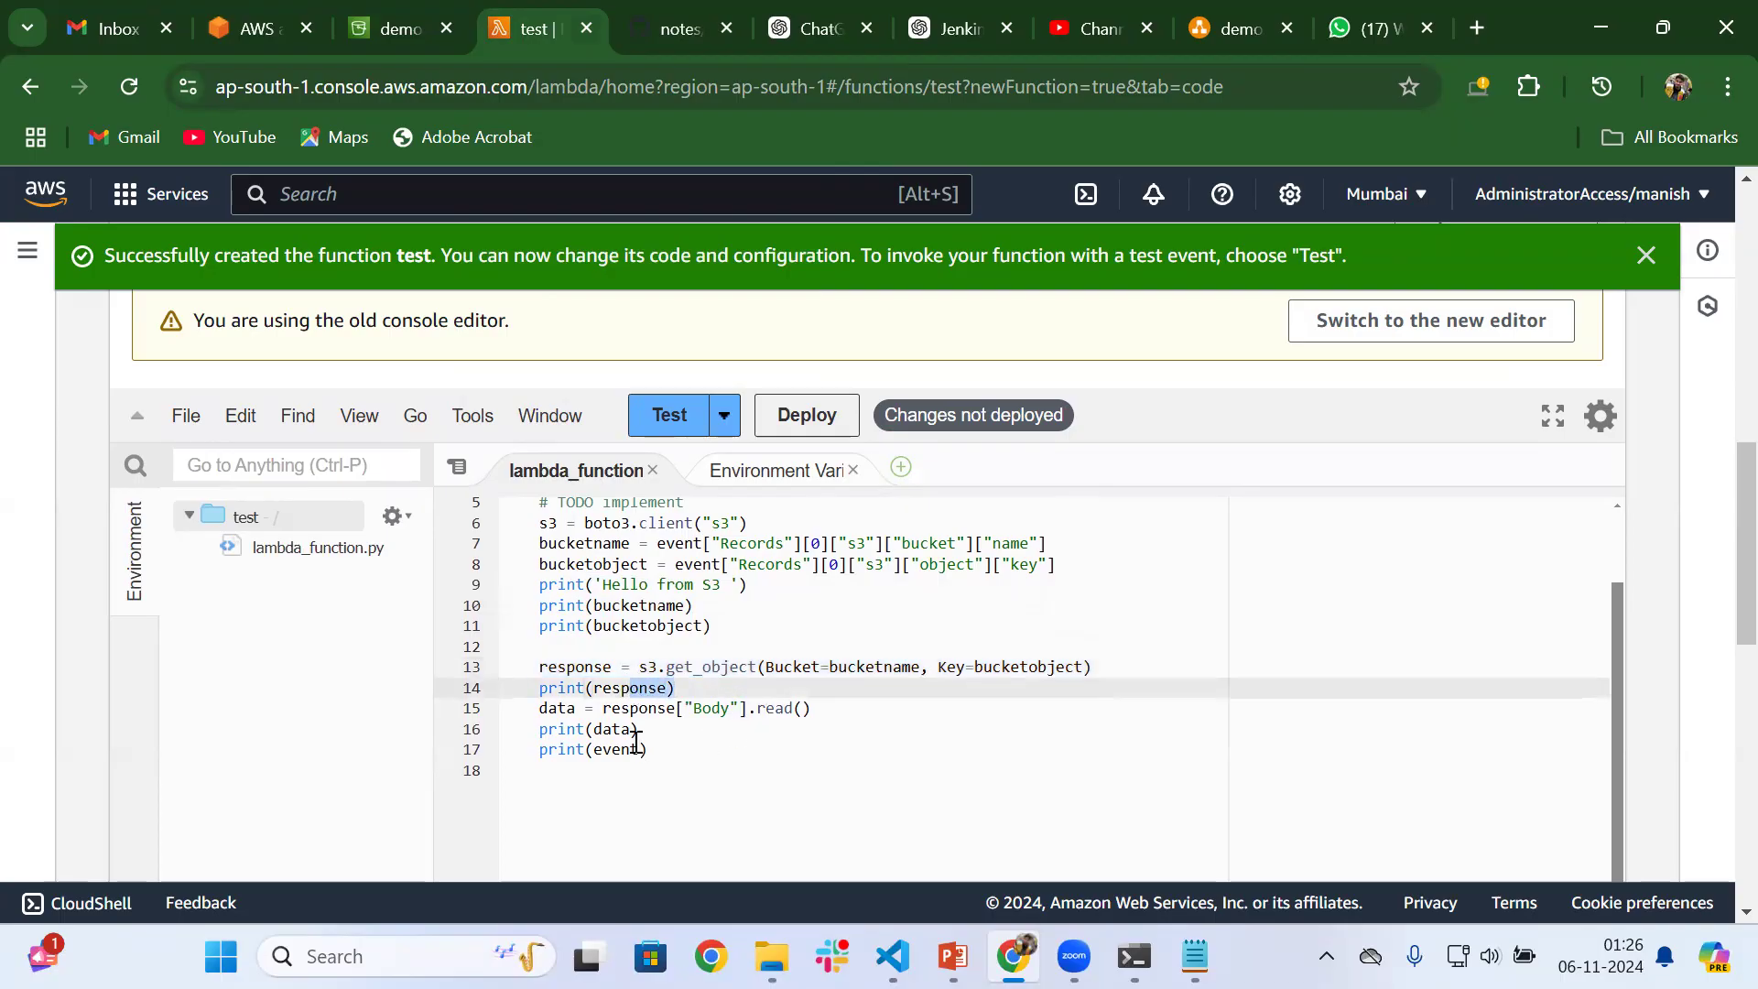
pyautogui.moveTo(642, 729); pyautogui.dragTo(548, 728)
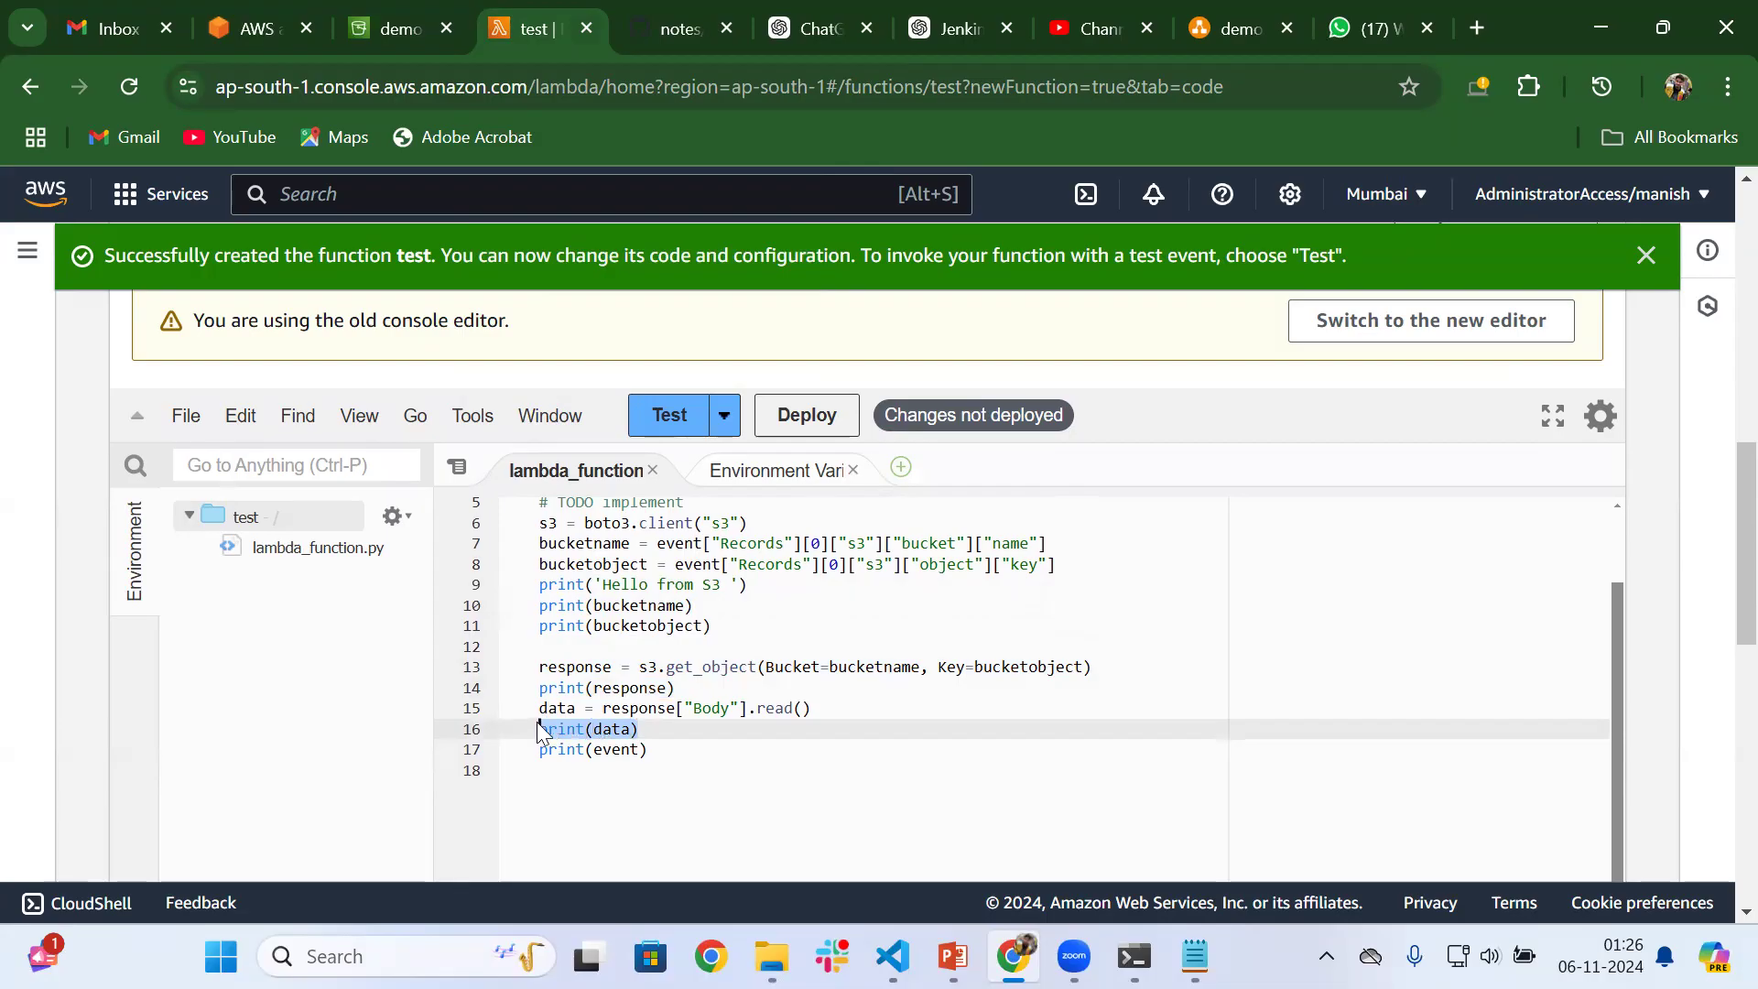
pyautogui.moveTo(540, 732); pyautogui.dragTo(538, 730)
pyautogui.click(805, 423)
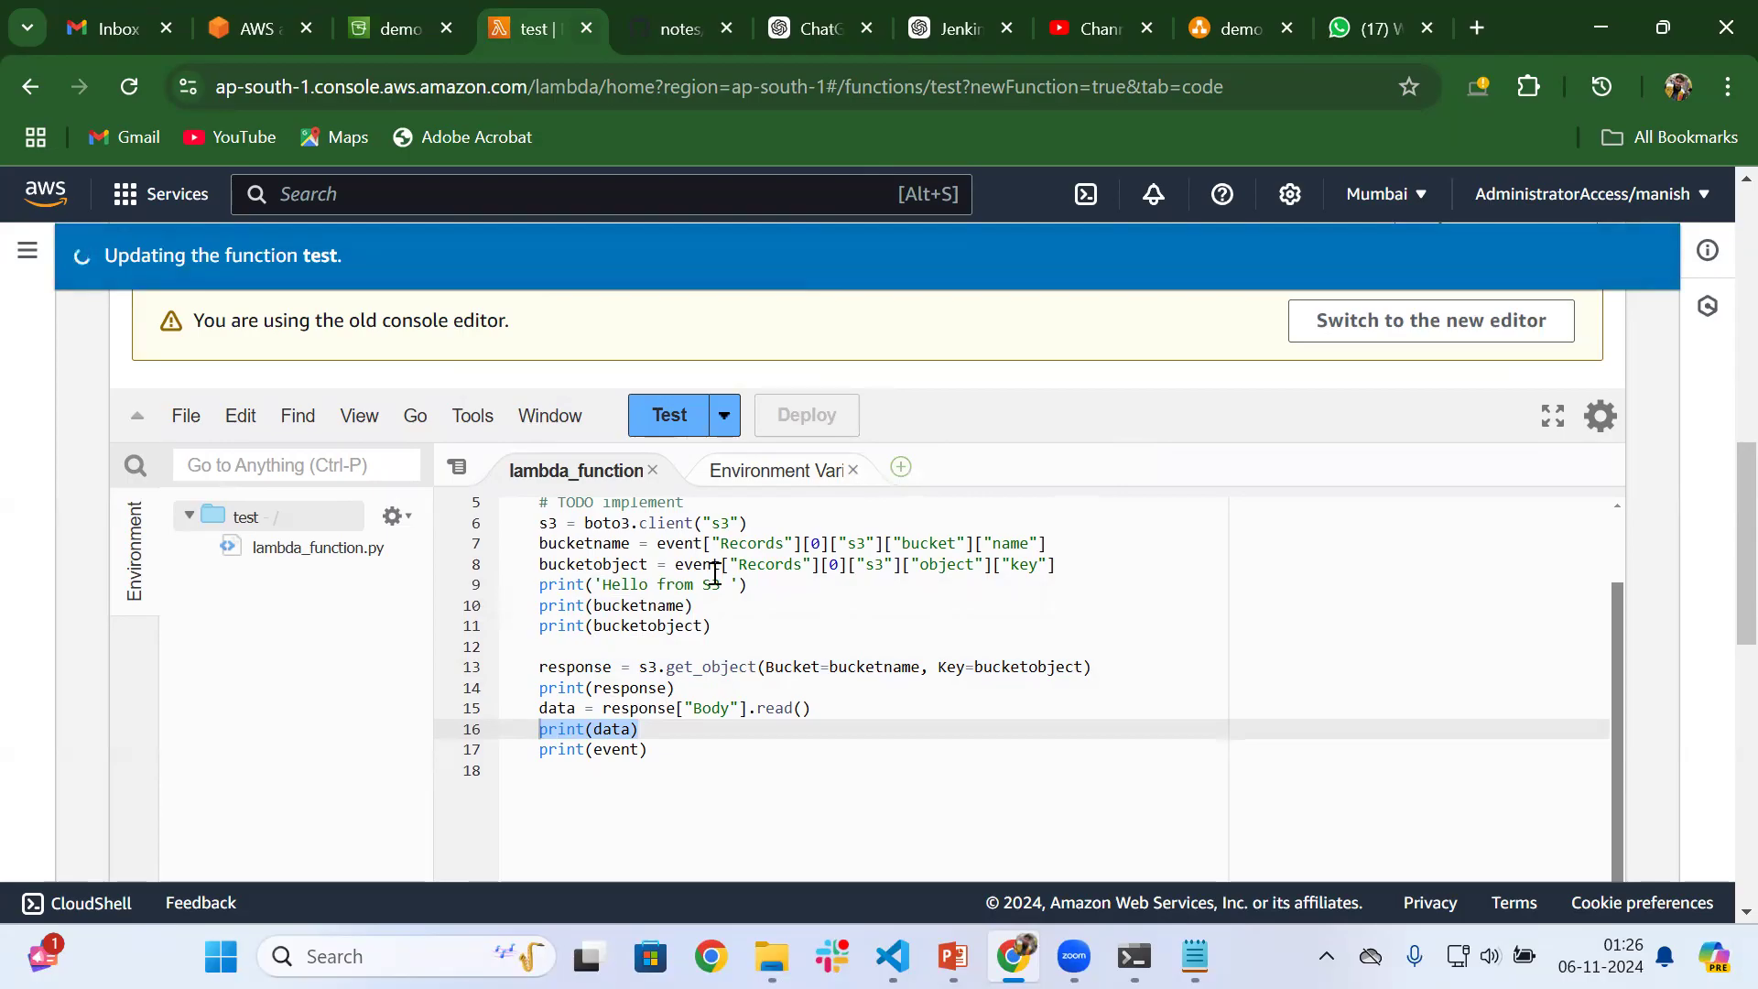
# Open the test function's execution role in IAM from the function's permissions configuration
pyautogui.scroll(5, 714, 574)
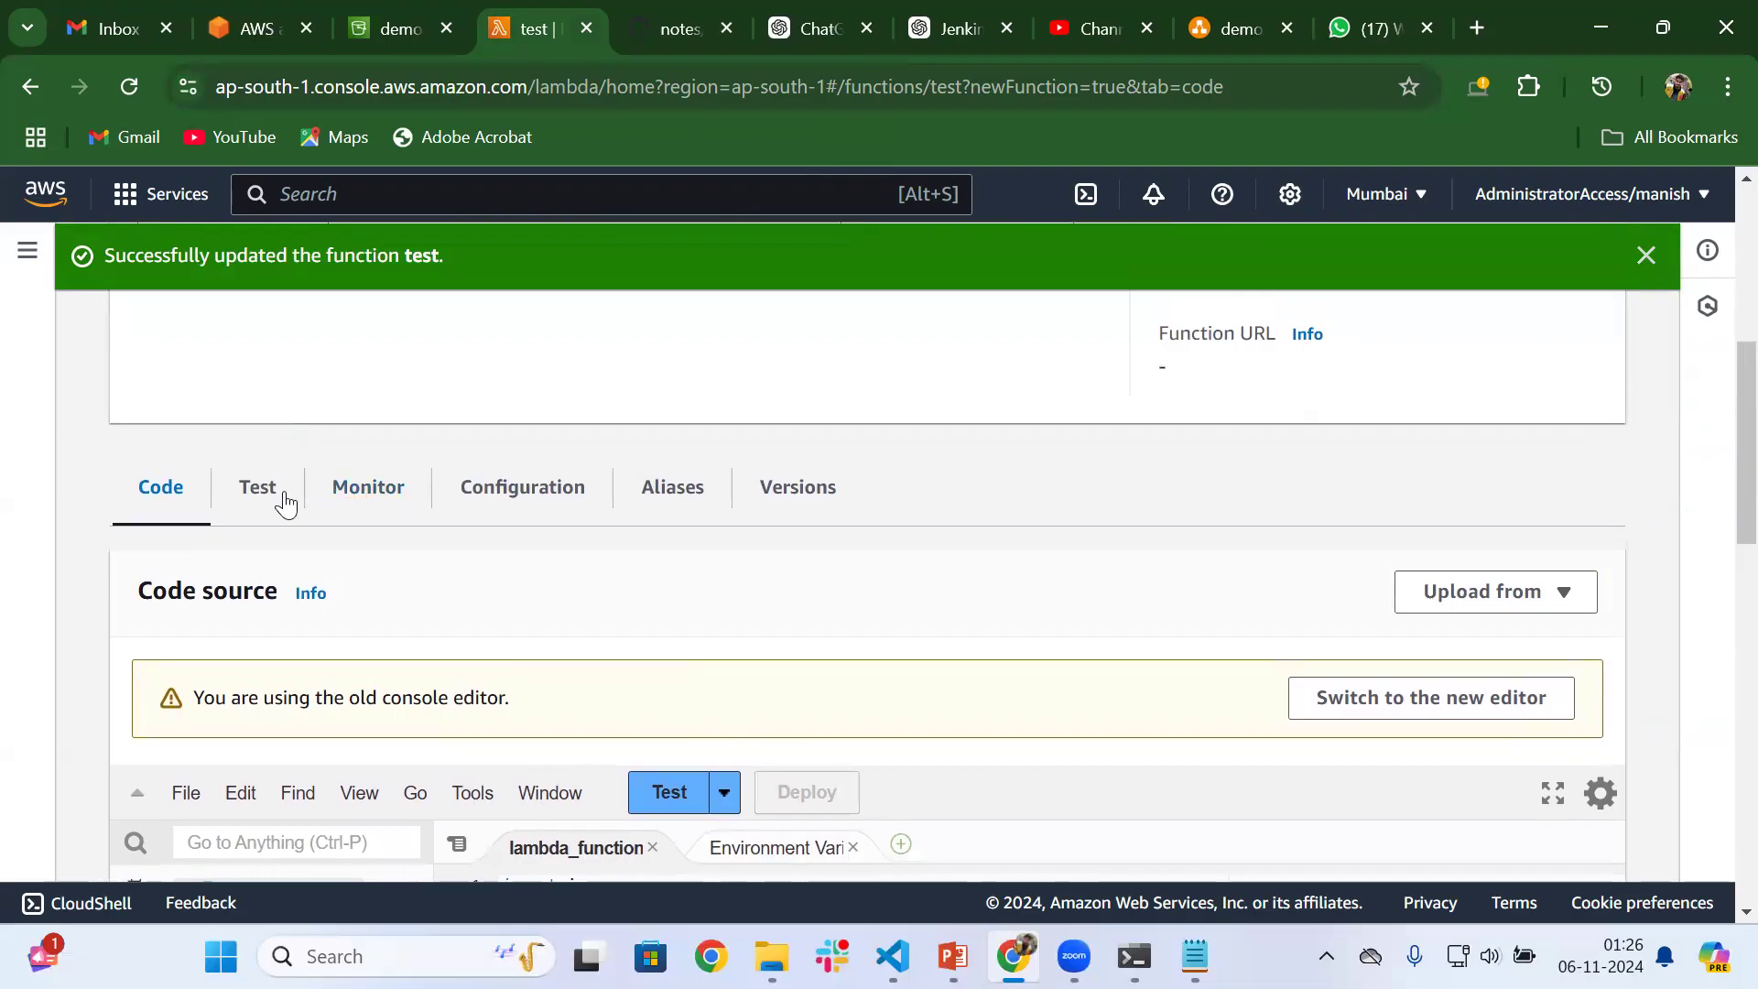
pyautogui.click(472, 504)
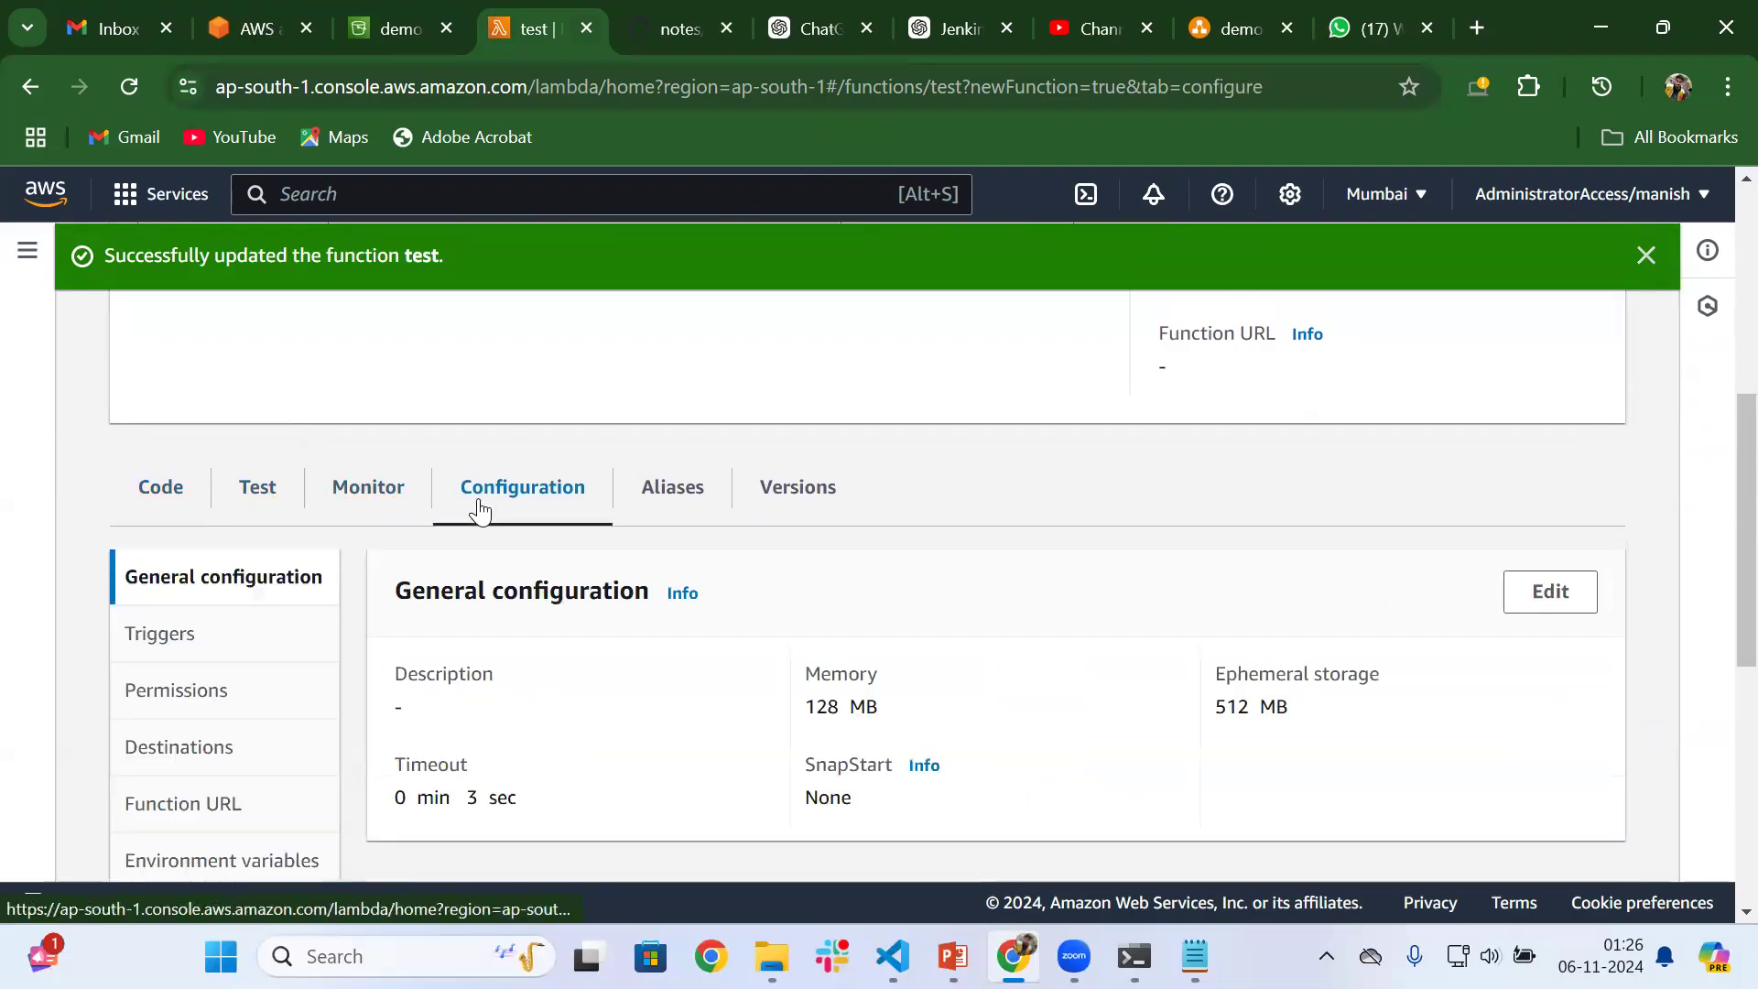
pyautogui.click(212, 701)
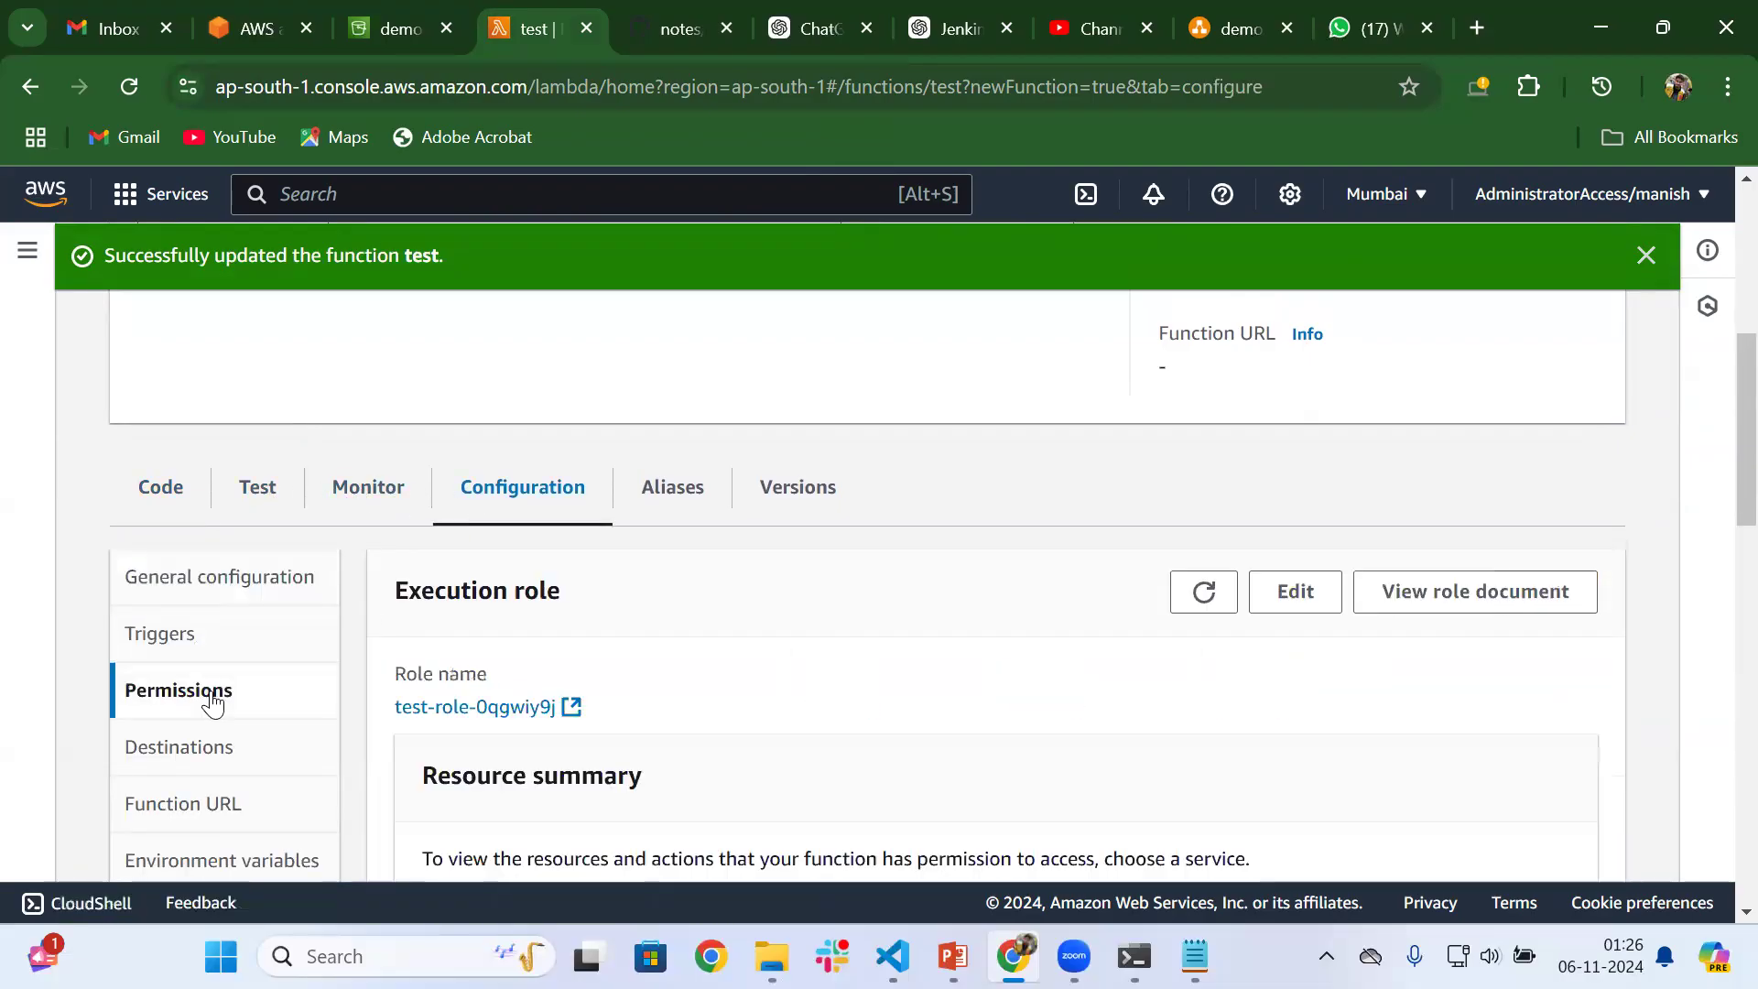
pyautogui.click(569, 710)
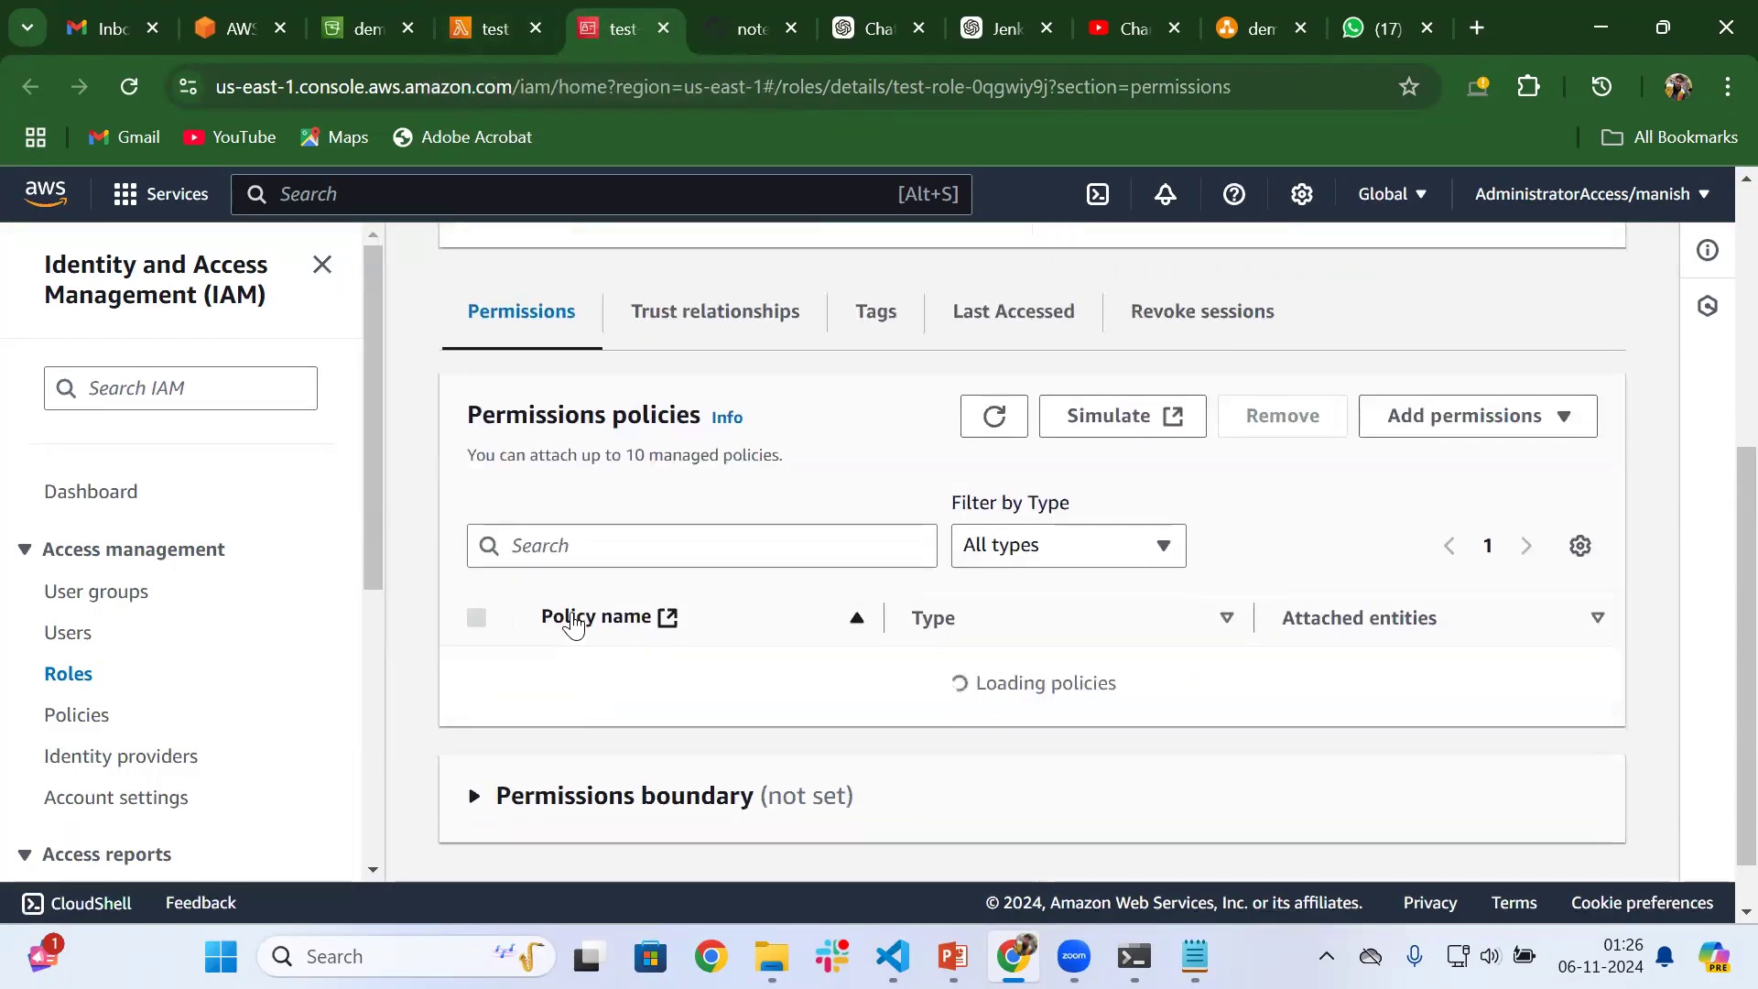
# Expand the role's attached AWSLambdaBasicExecution policy and examine its JSON statements
pyautogui.scroll(-1, 579, 682)
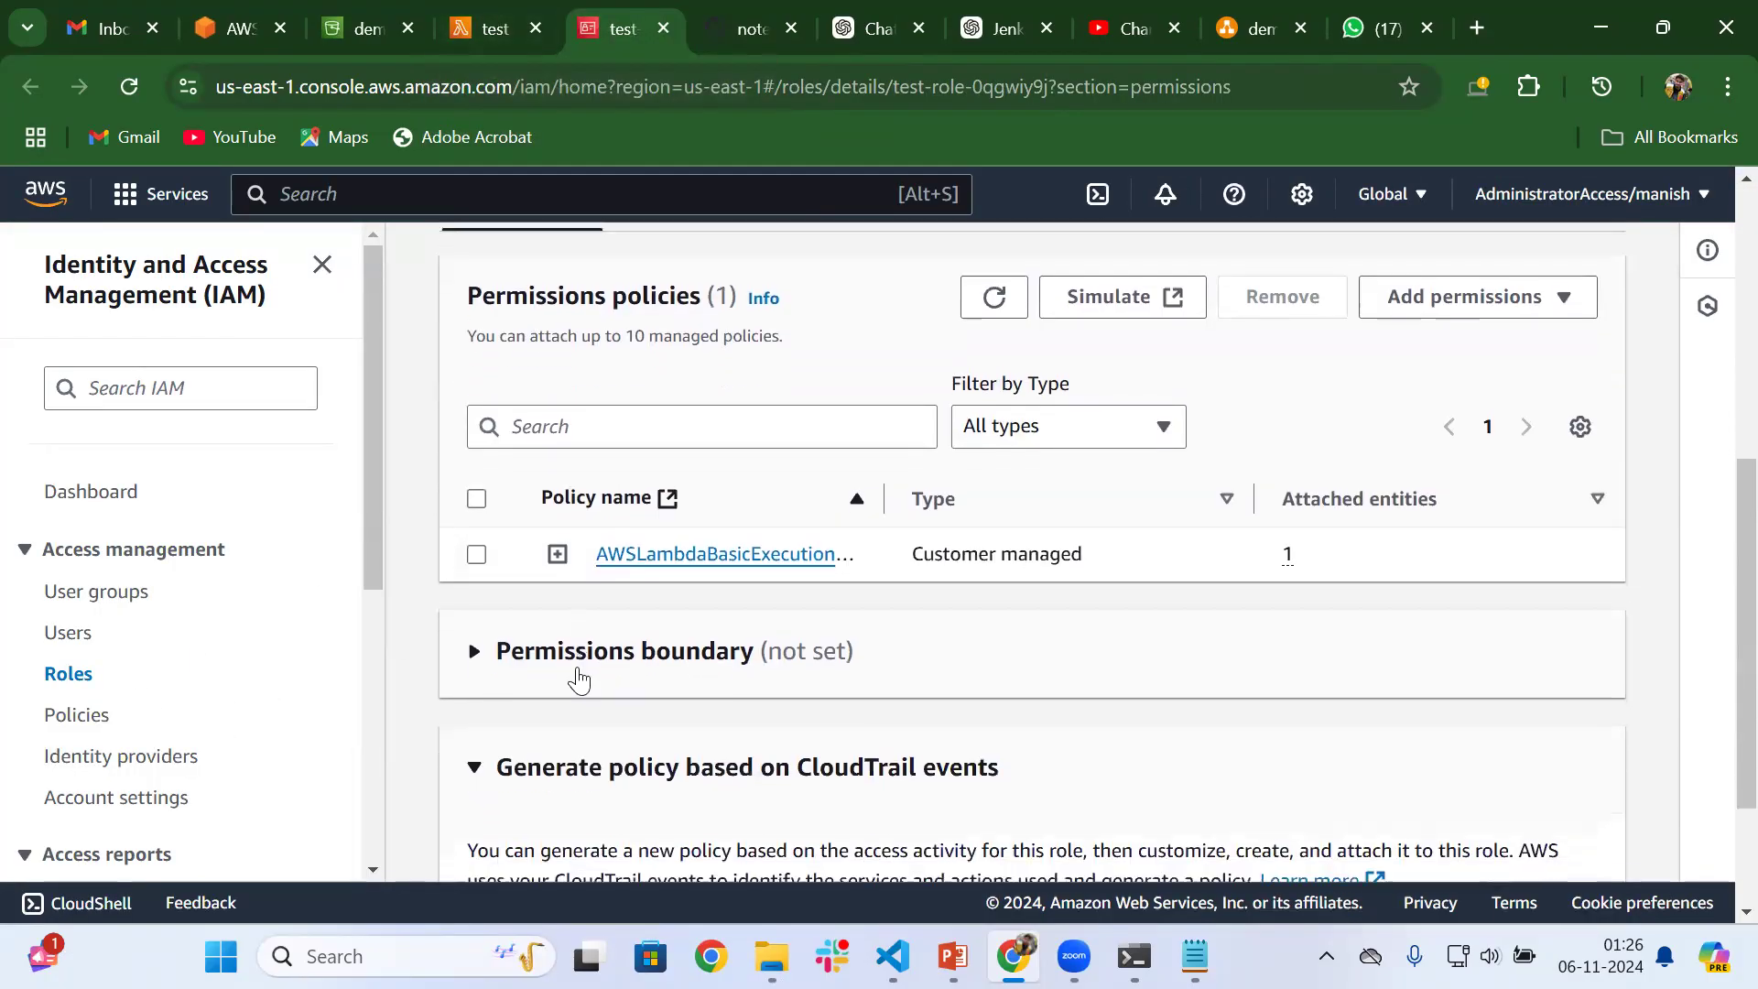
pyautogui.click(558, 556)
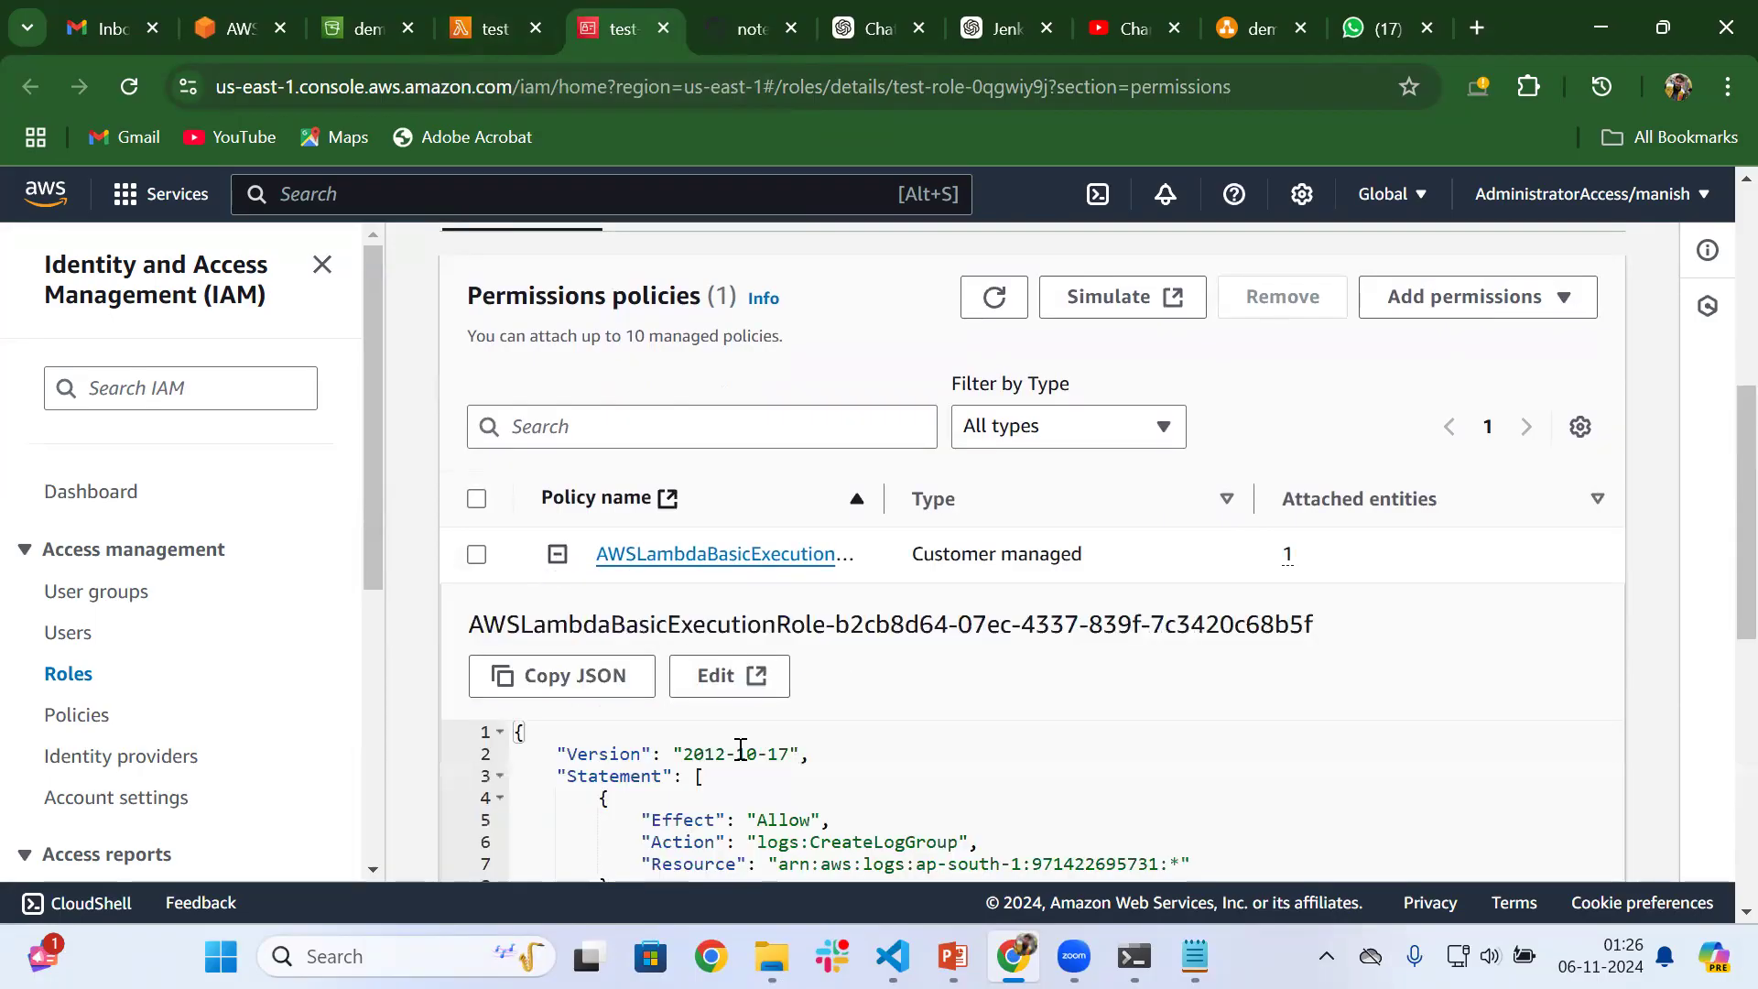
pyautogui.scroll(-3, 740, 751)
pyautogui.scroll(5, 737, 753)
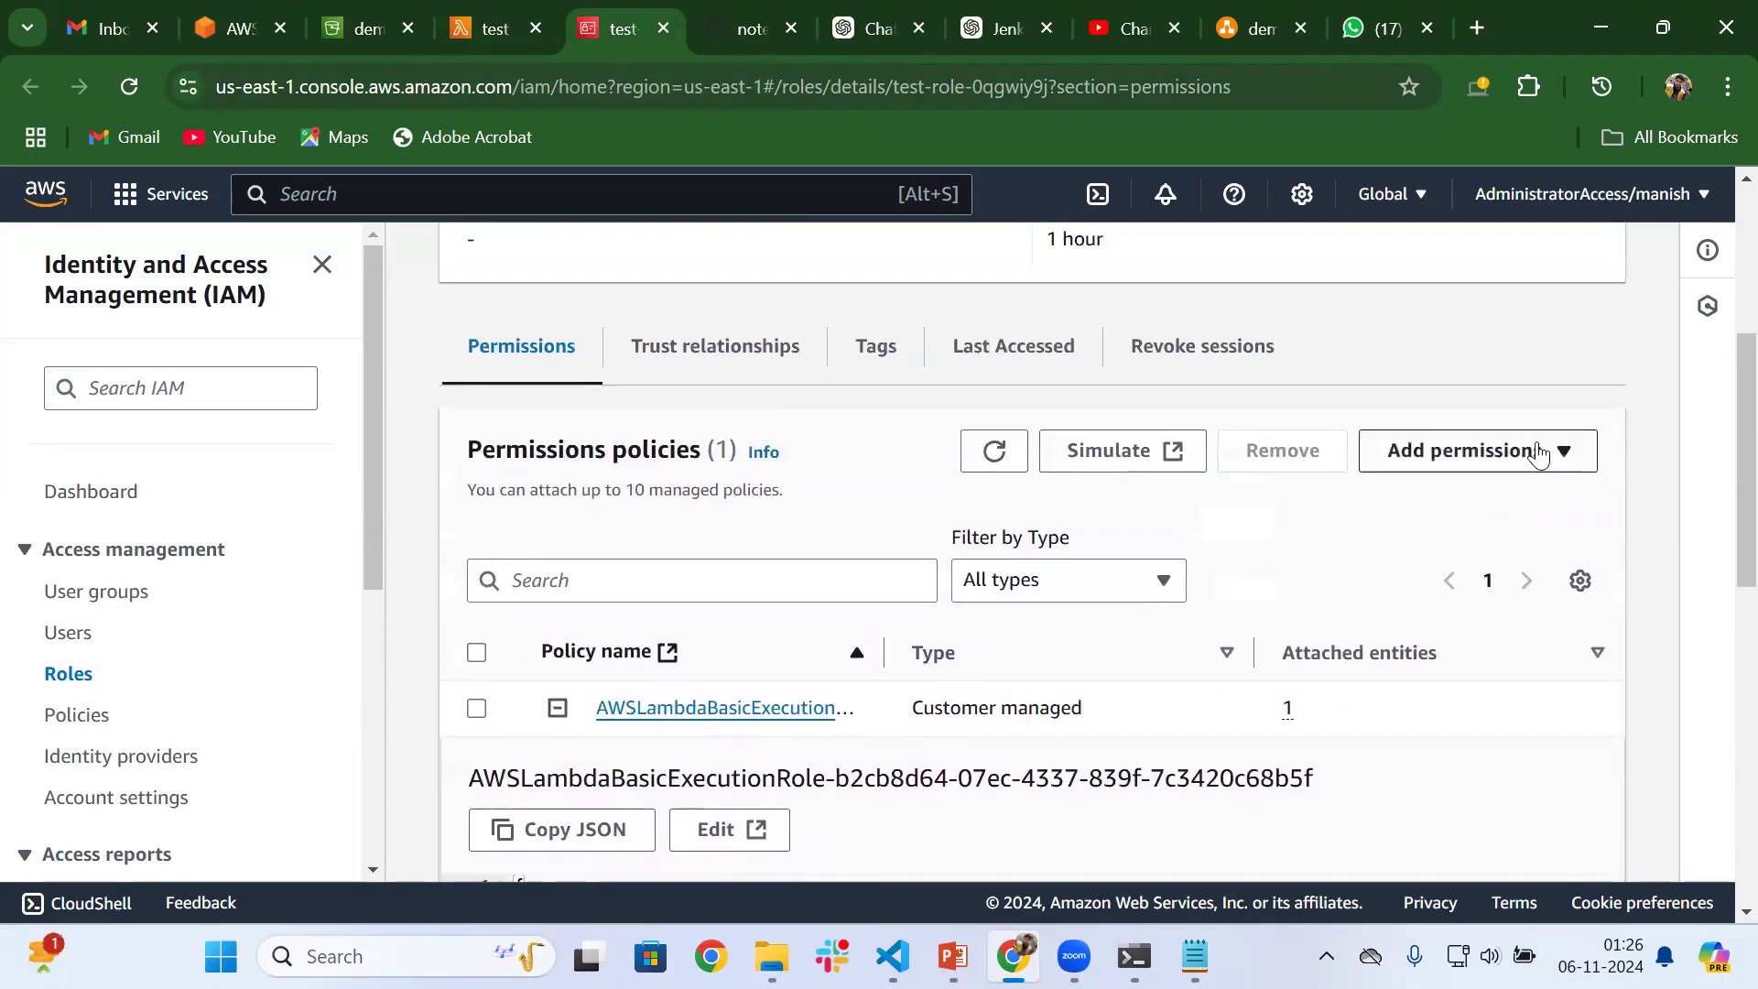
# Attach the AmazonS3FullAccess policy to the test function's role and check the role's policy list
pyautogui.click(1538, 453)
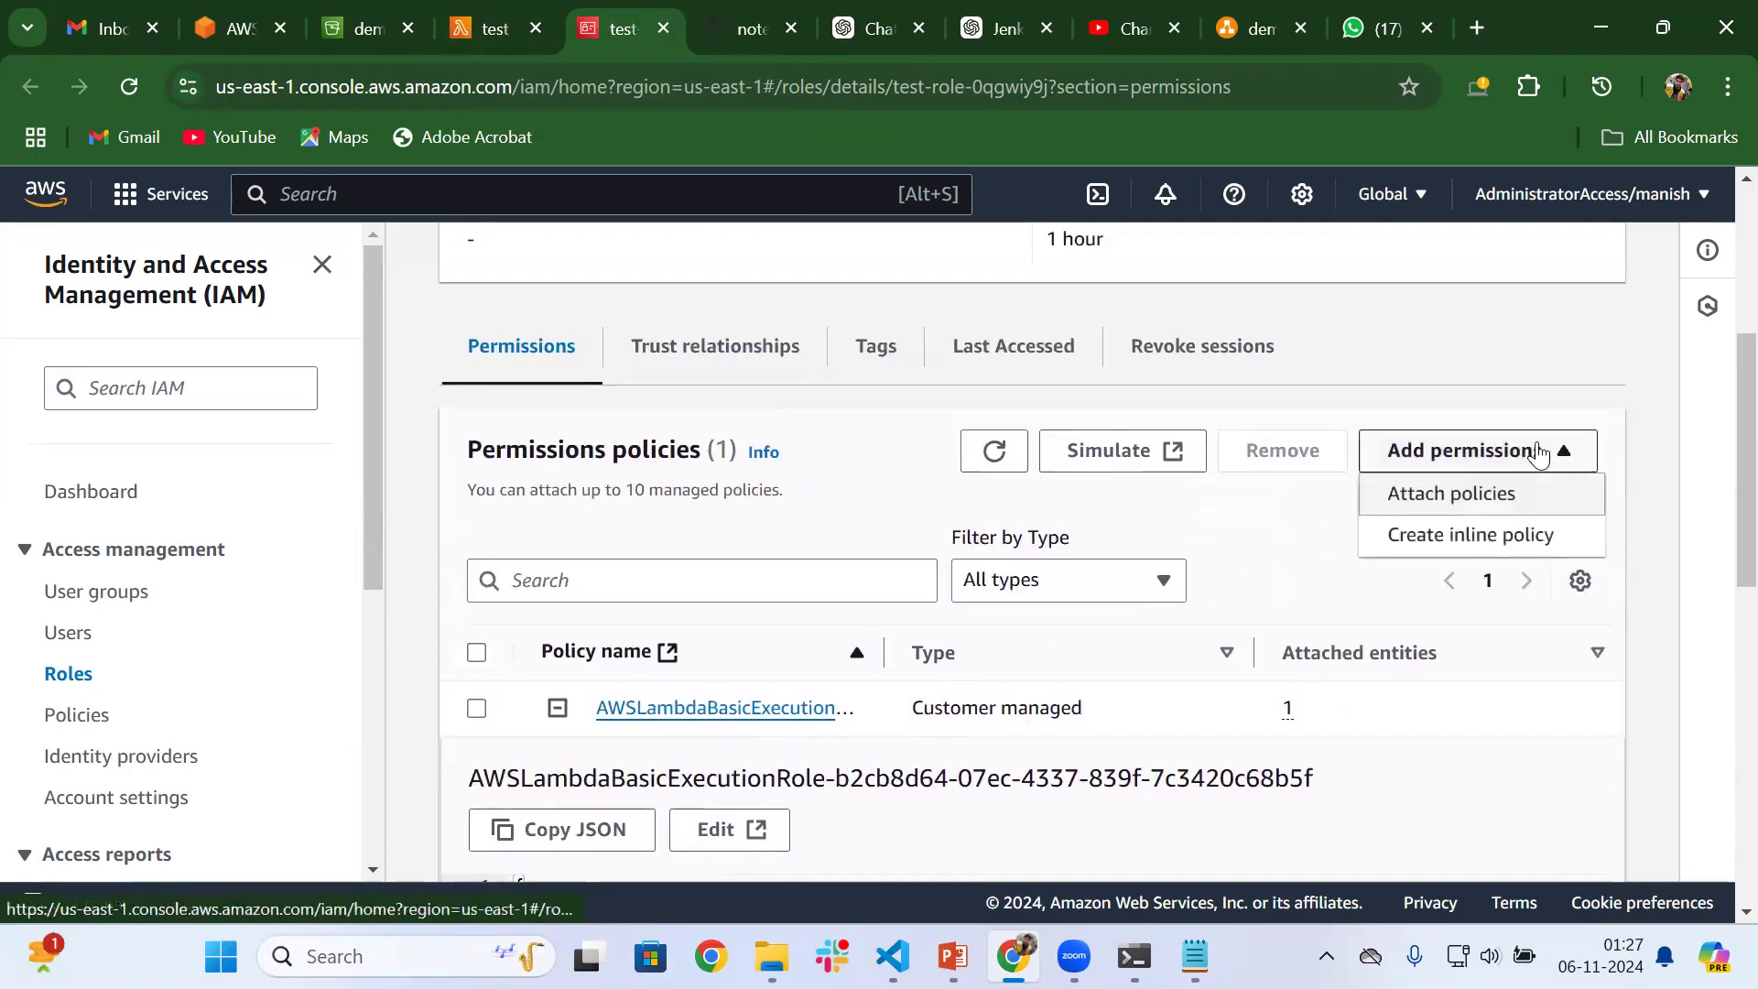
pyautogui.click(1454, 494)
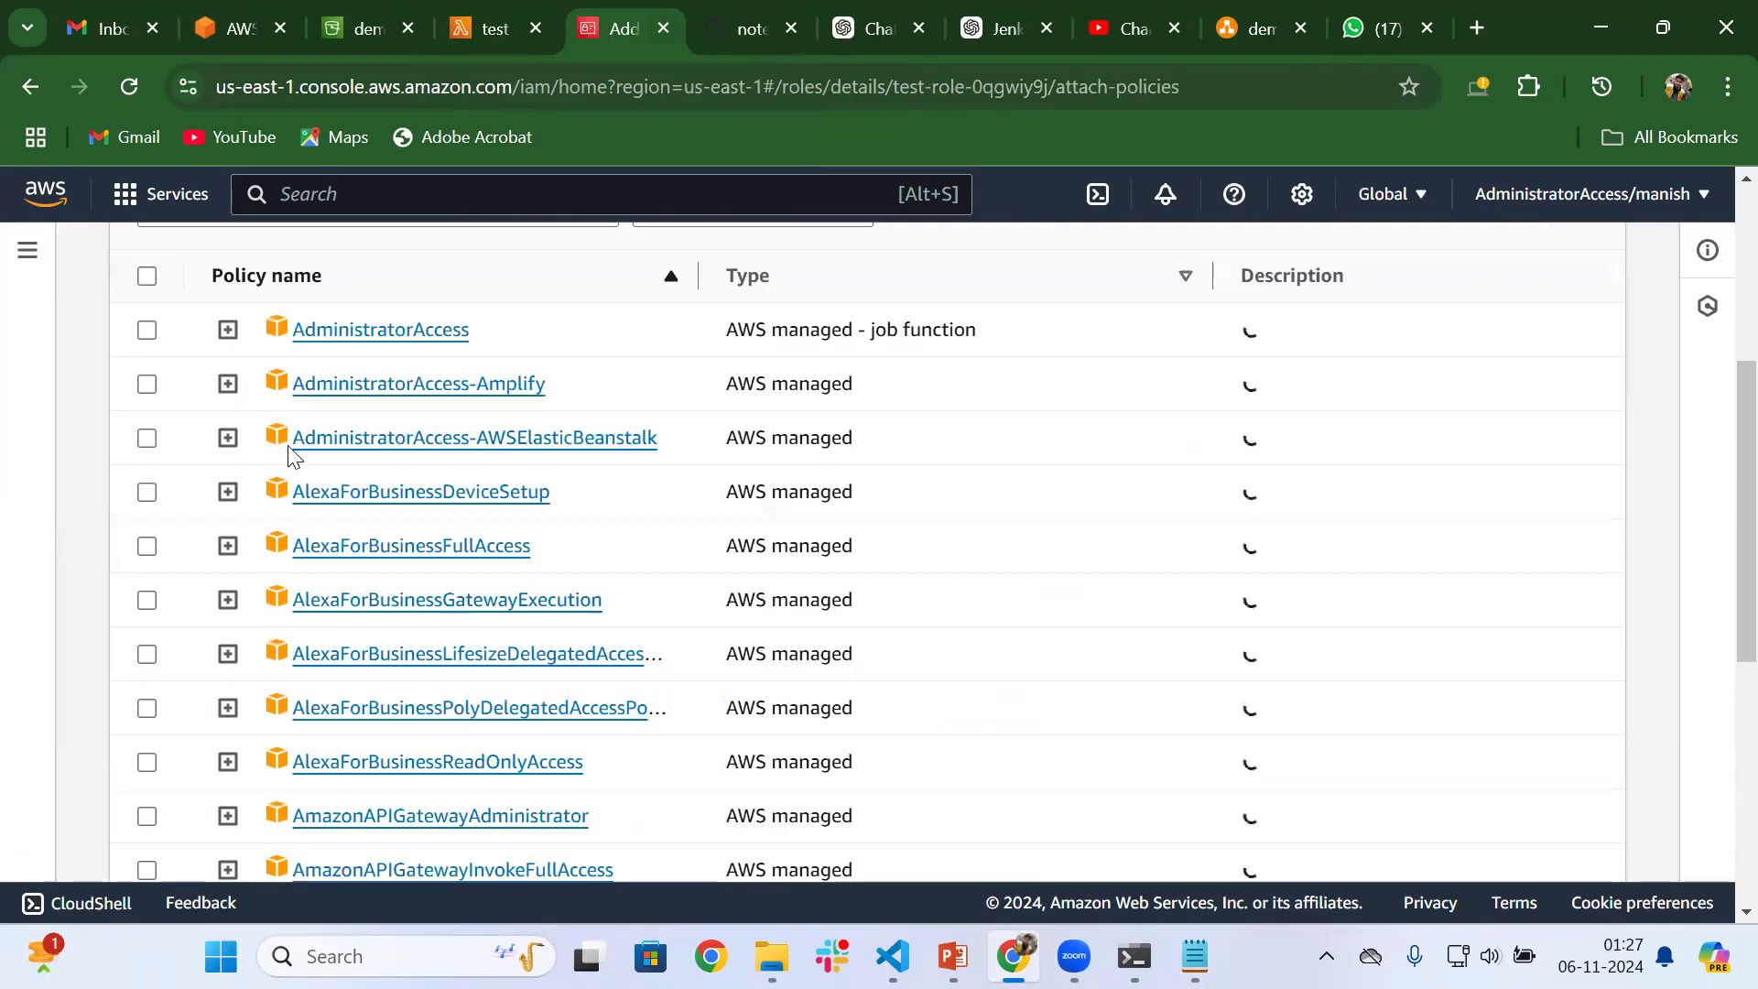
pyautogui.scroll(3, 291, 455)
pyautogui.click(240, 477)
pyautogui.write('s3')
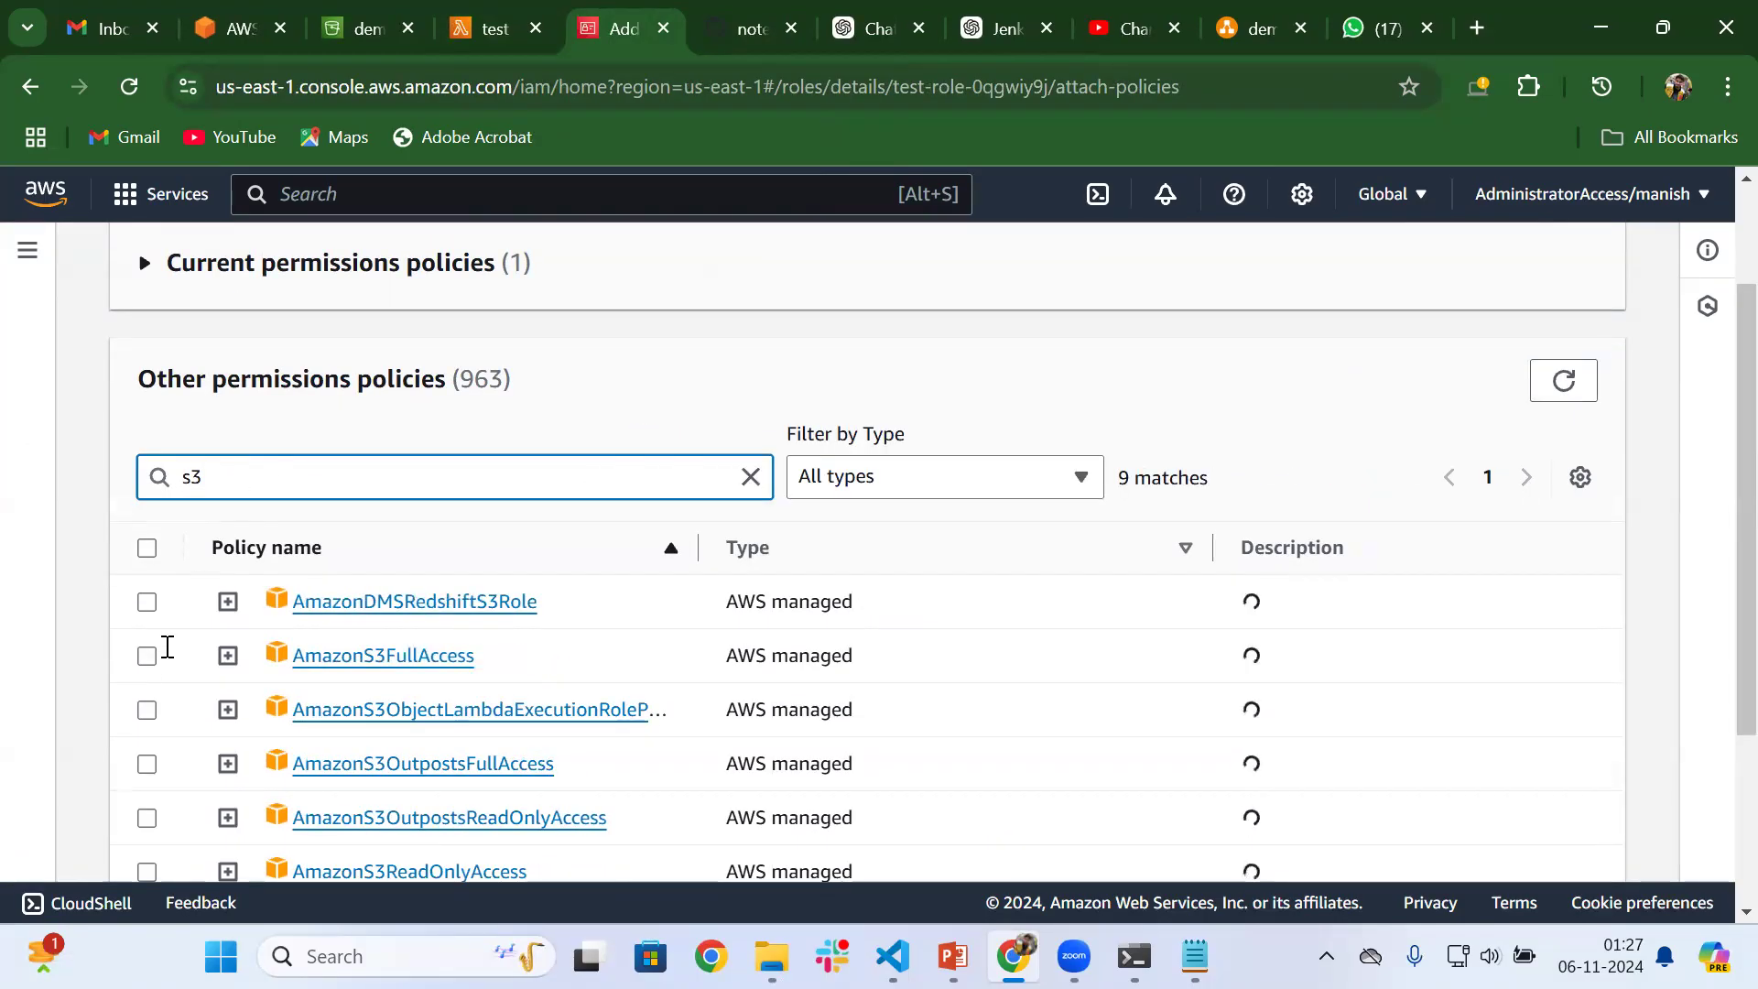
pyautogui.click(146, 655)
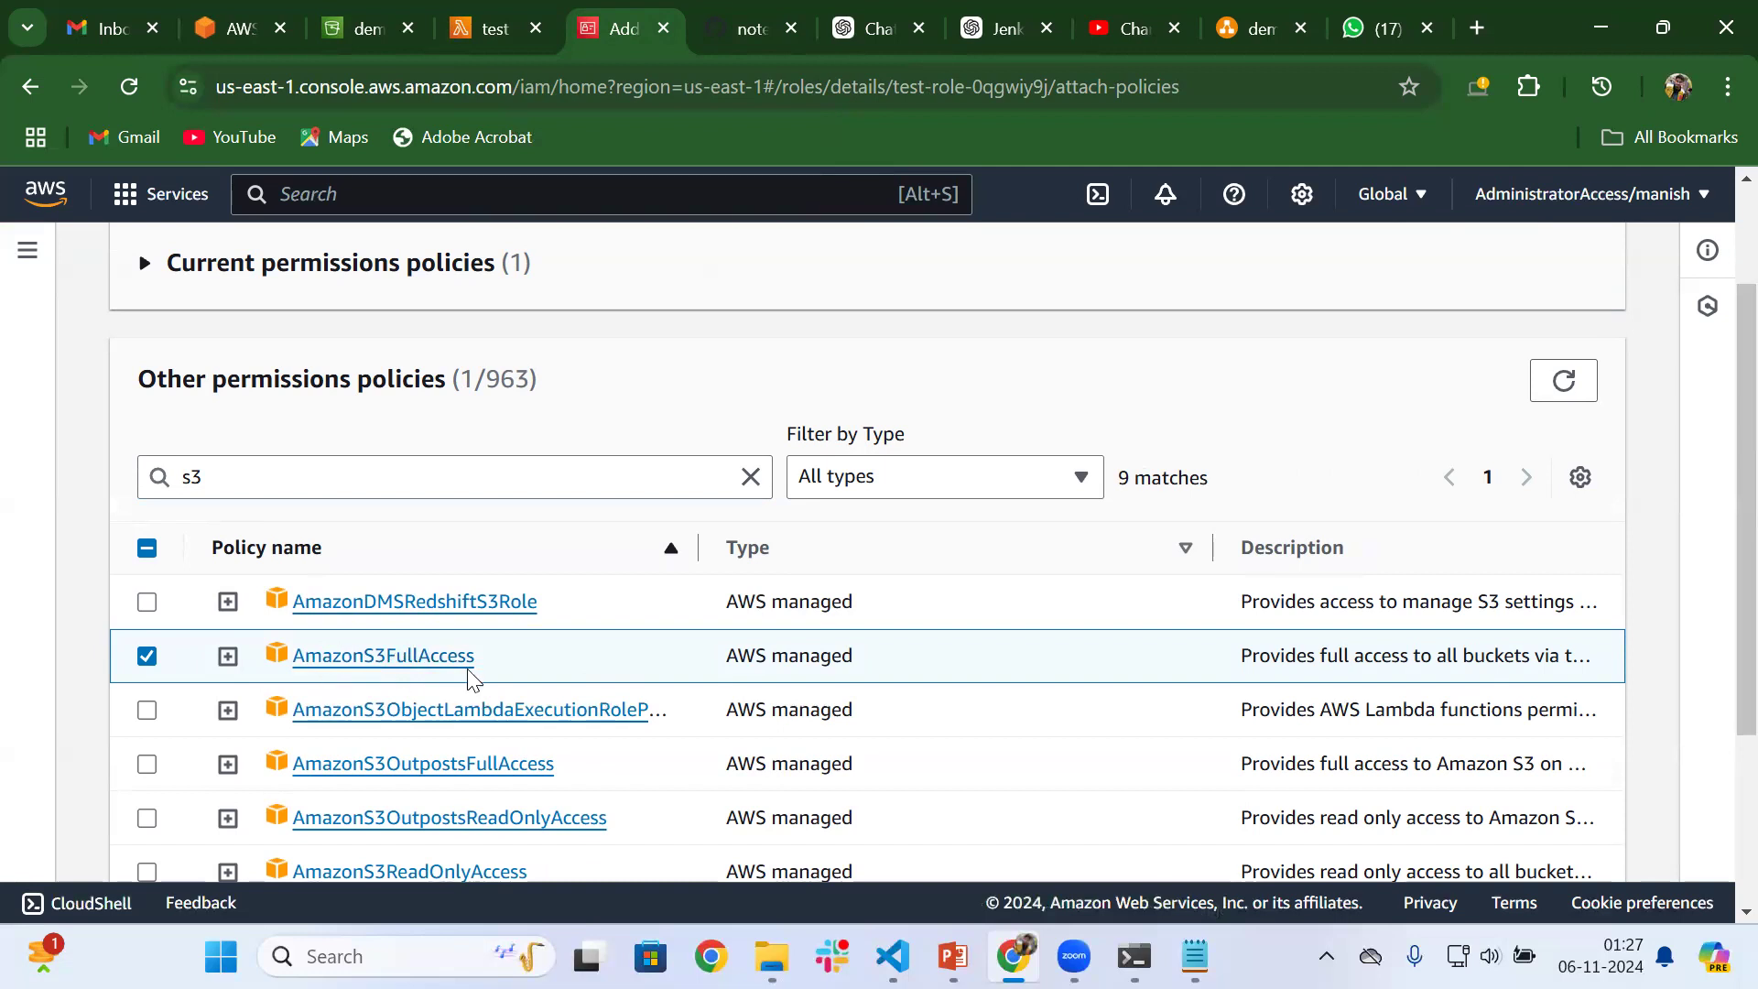
pyautogui.scroll(-3, 592, 685)
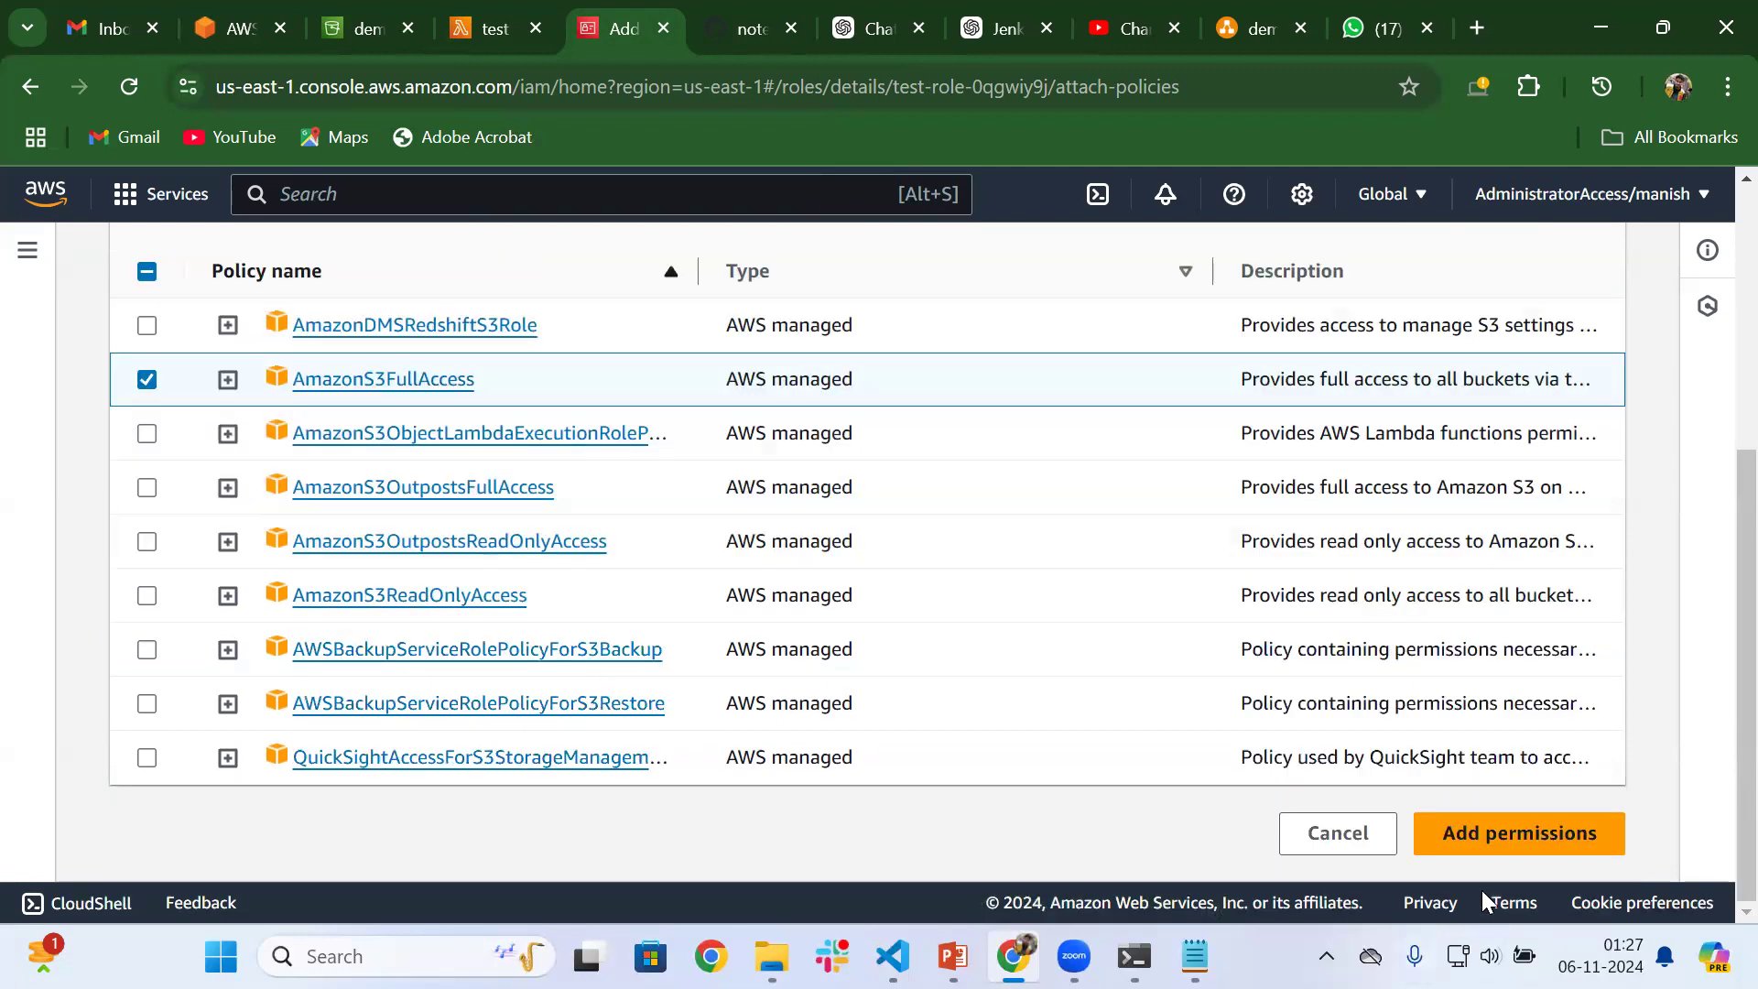
pyautogui.click(1483, 842)
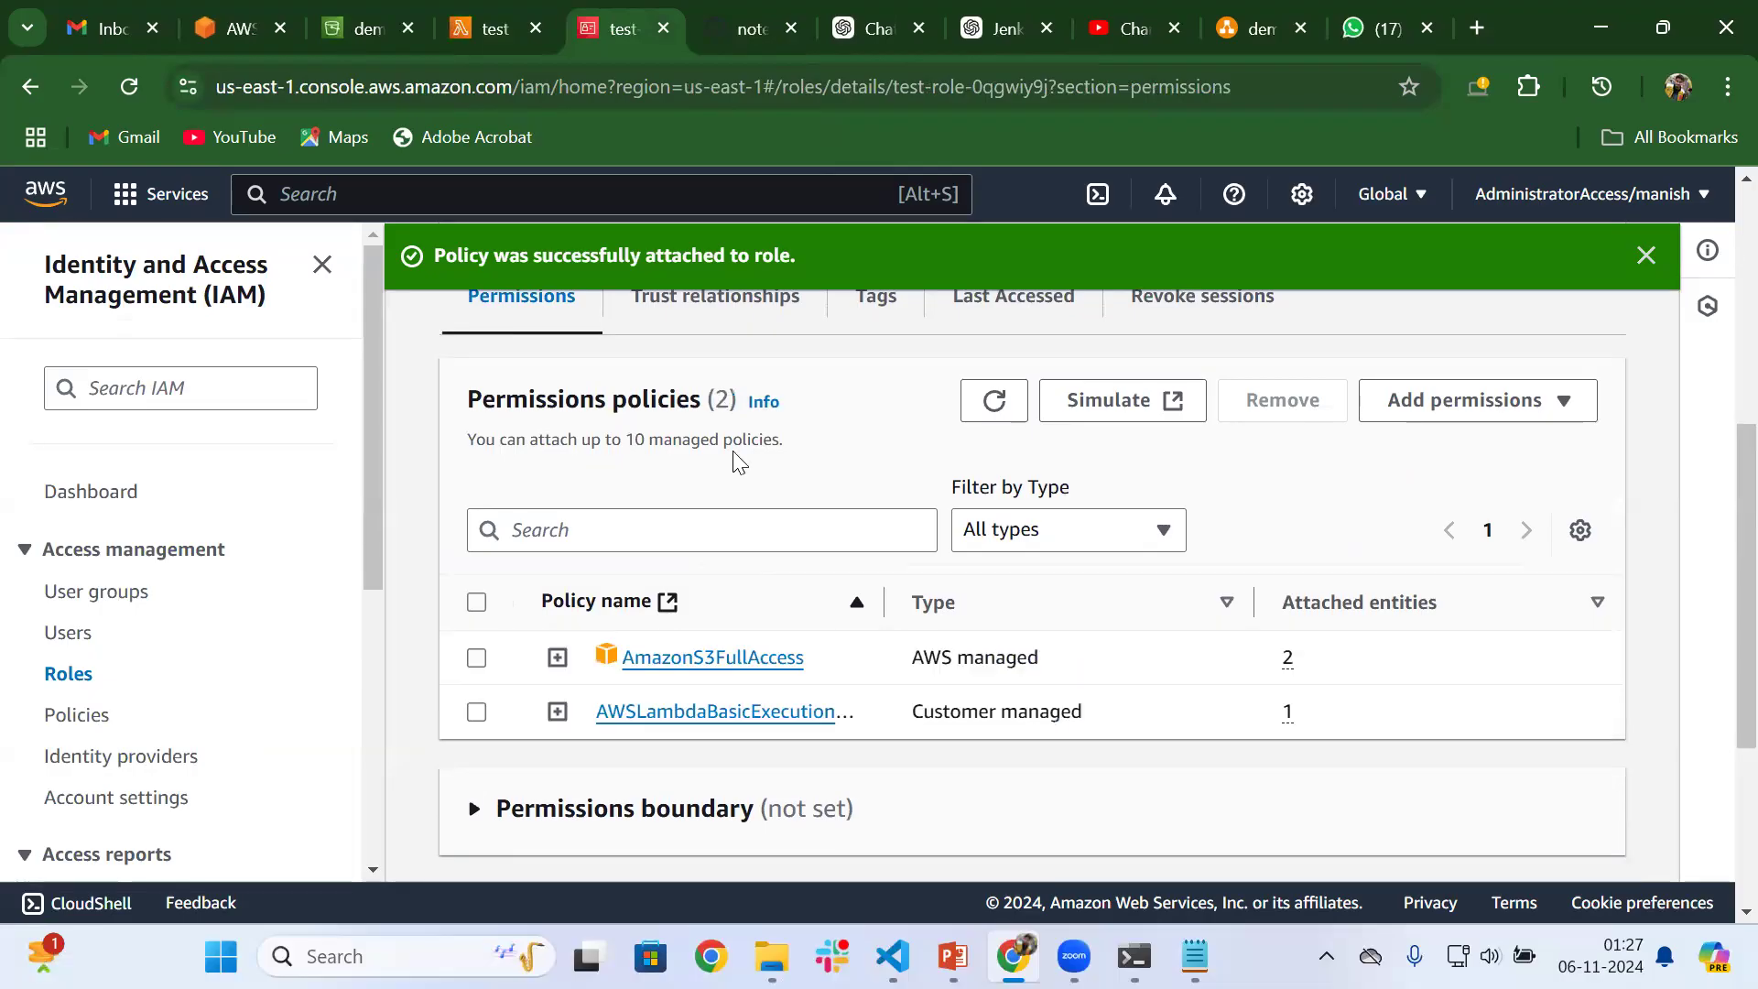
pyautogui.scroll(4, 740, 444)
pyautogui.scroll(-6, 737, 444)
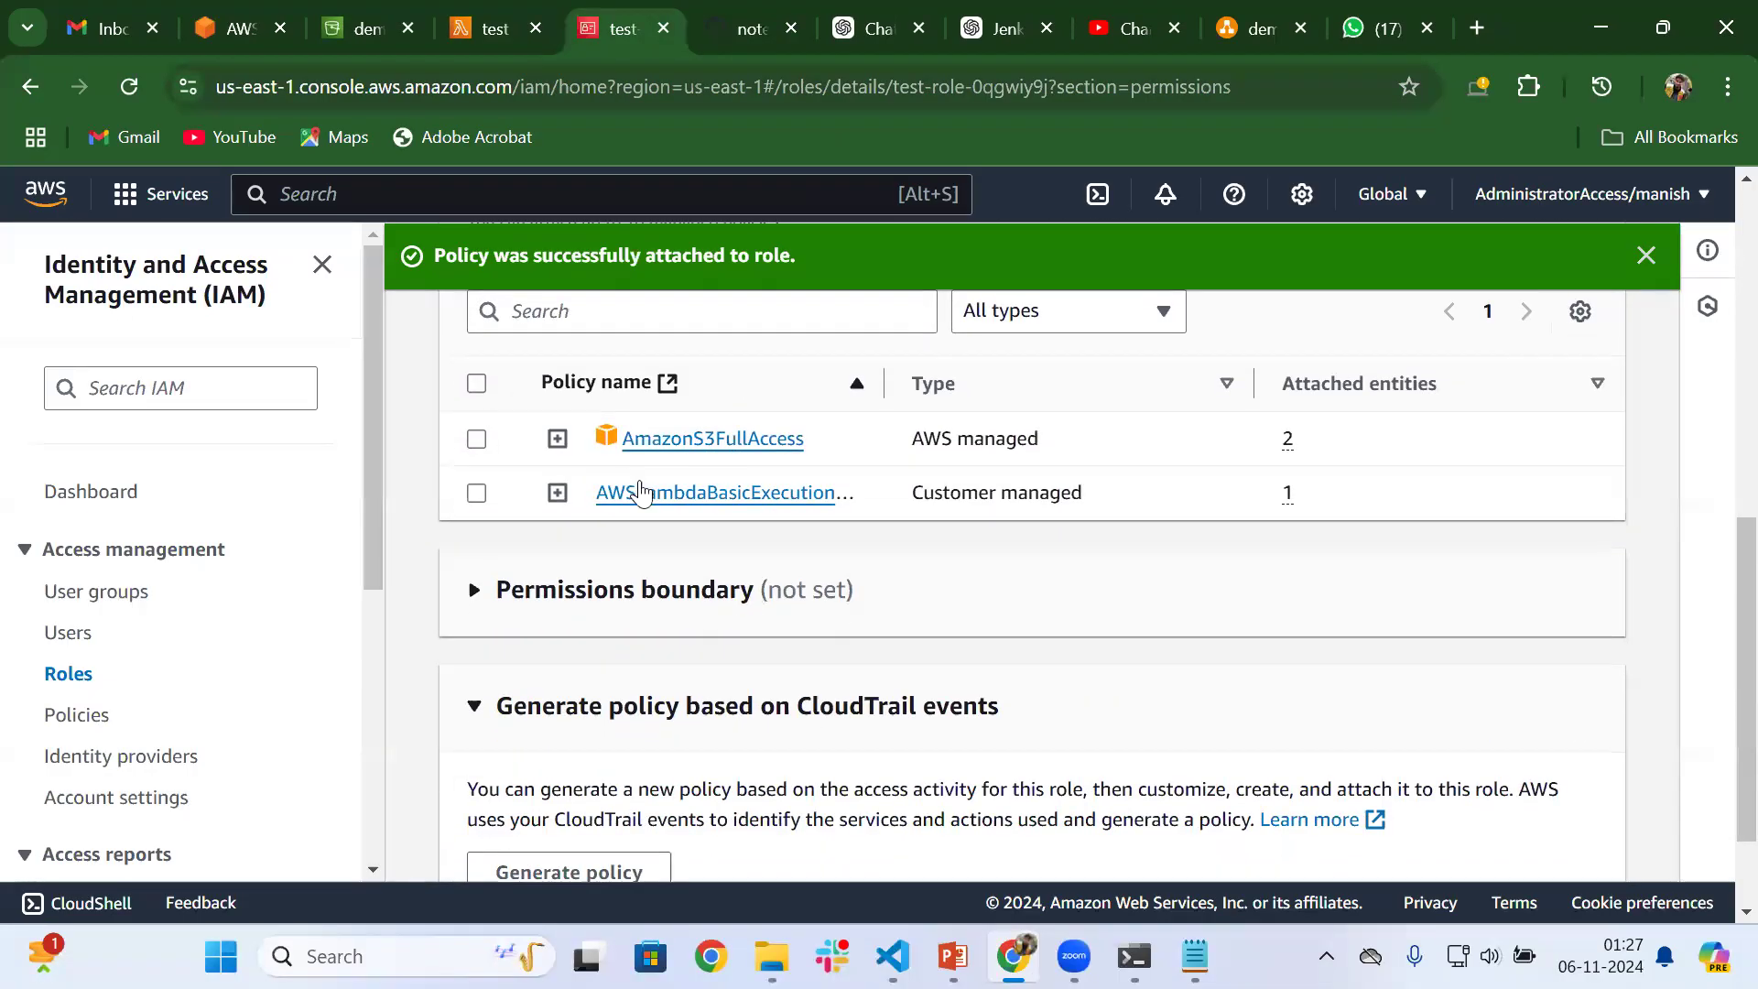
pyautogui.scroll(6, 777, 499)
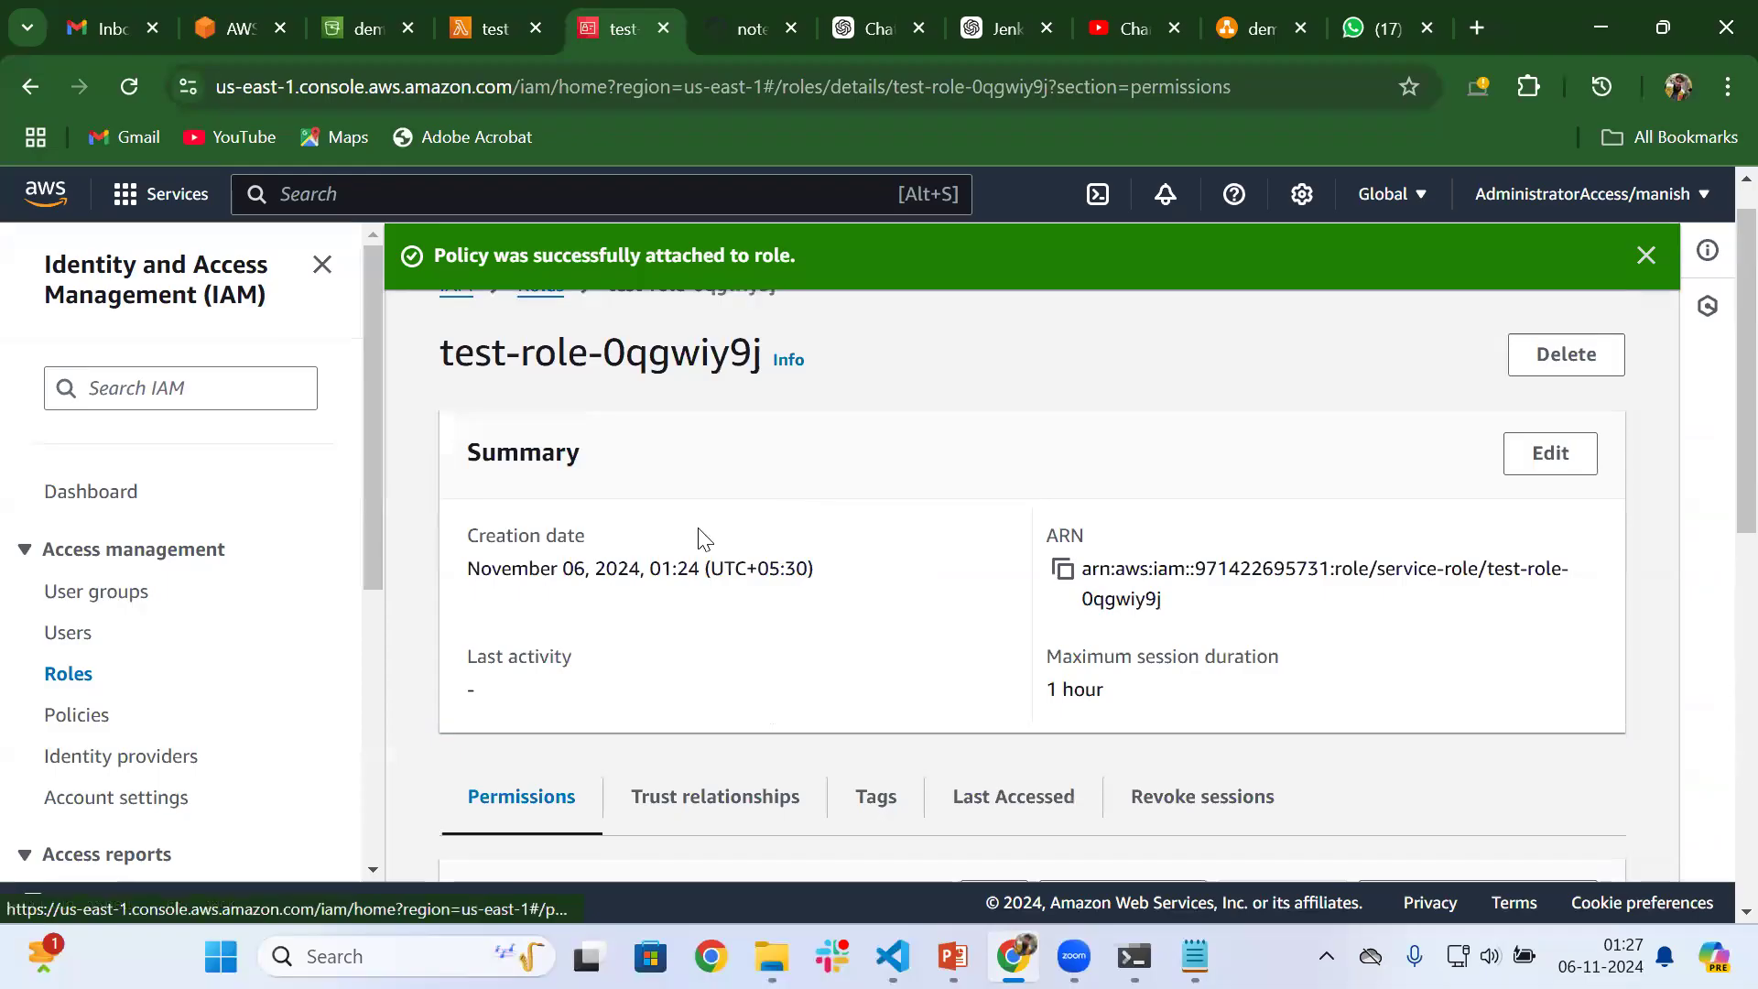
# Return to the test function, look through its environment variables, permissions and triggers settings, and go back to its code
pyautogui.click(503, 13)
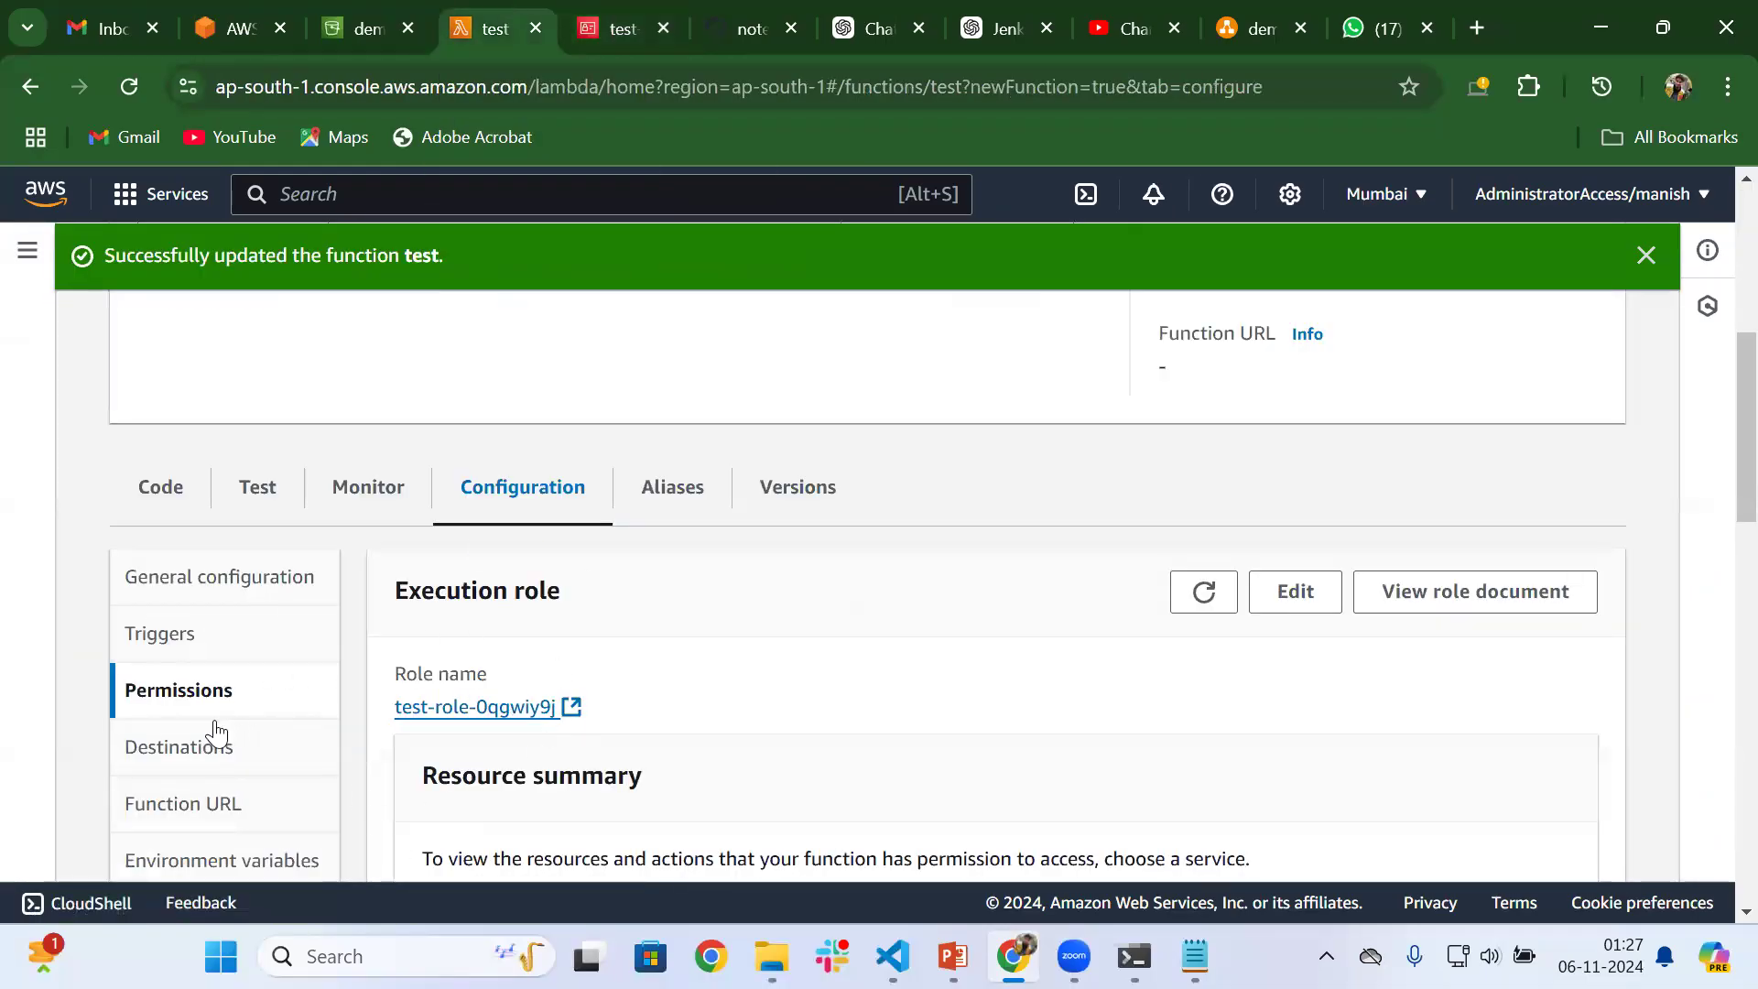
pyautogui.scroll(-1, 205, 767)
pyautogui.click(208, 668)
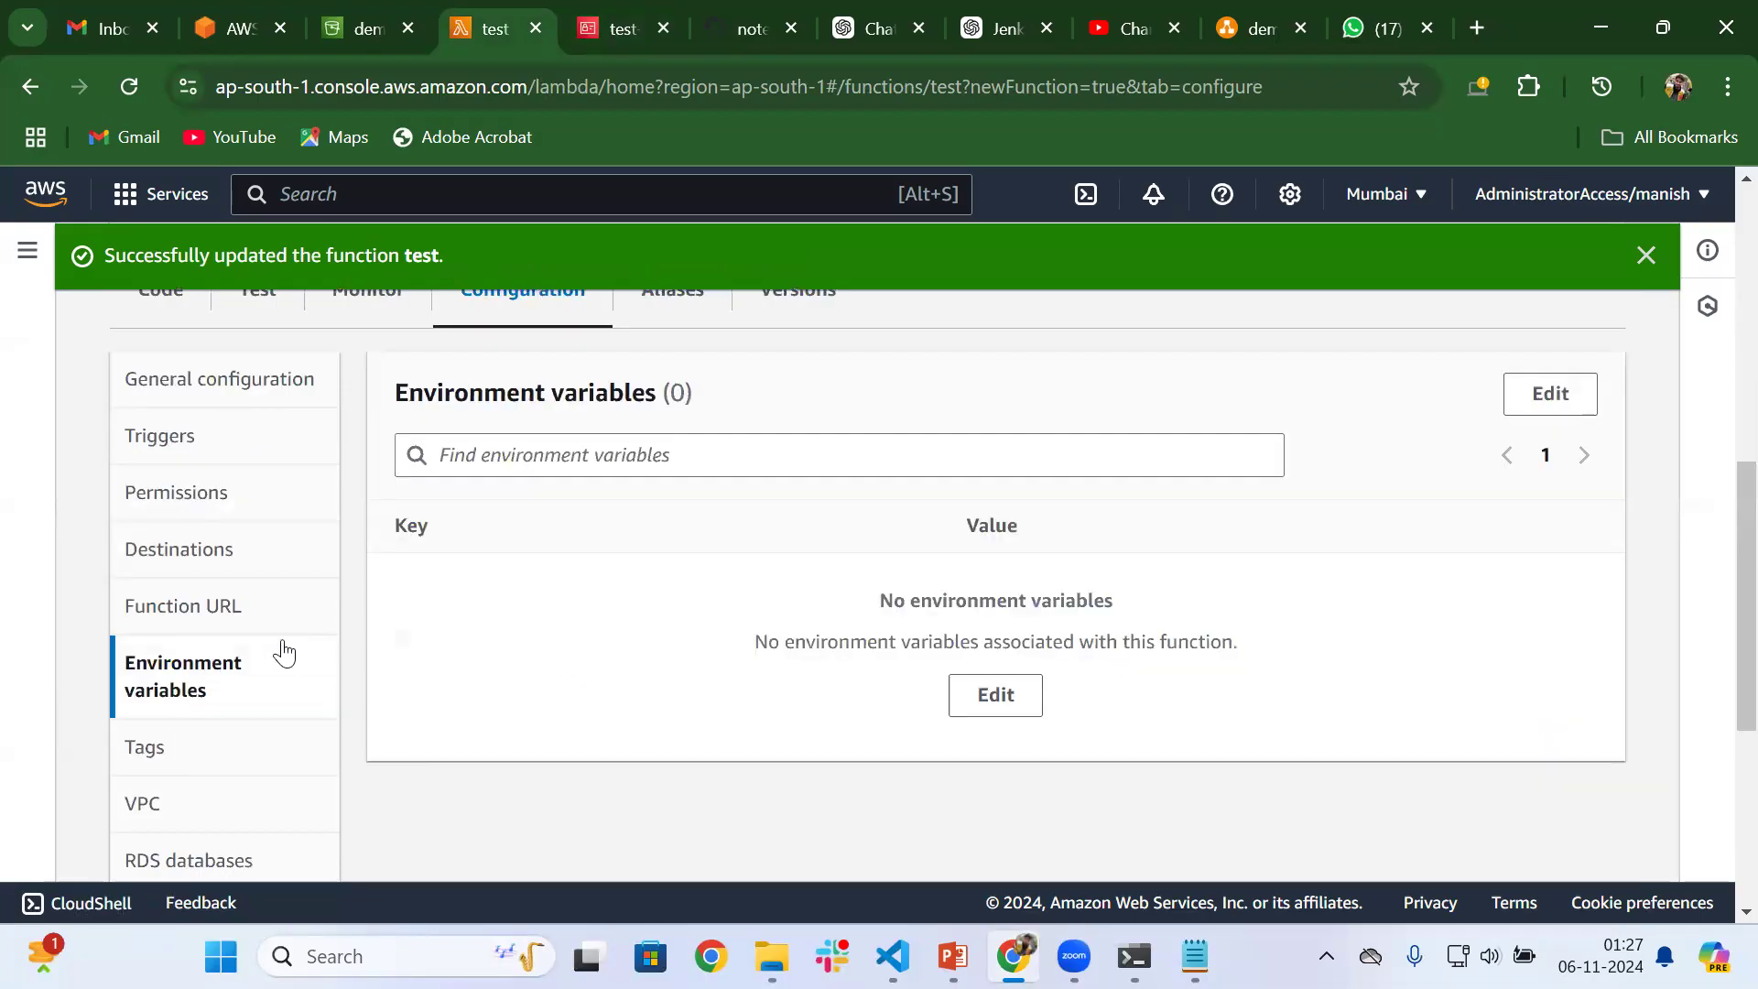
pyautogui.scroll(2, 234, 497)
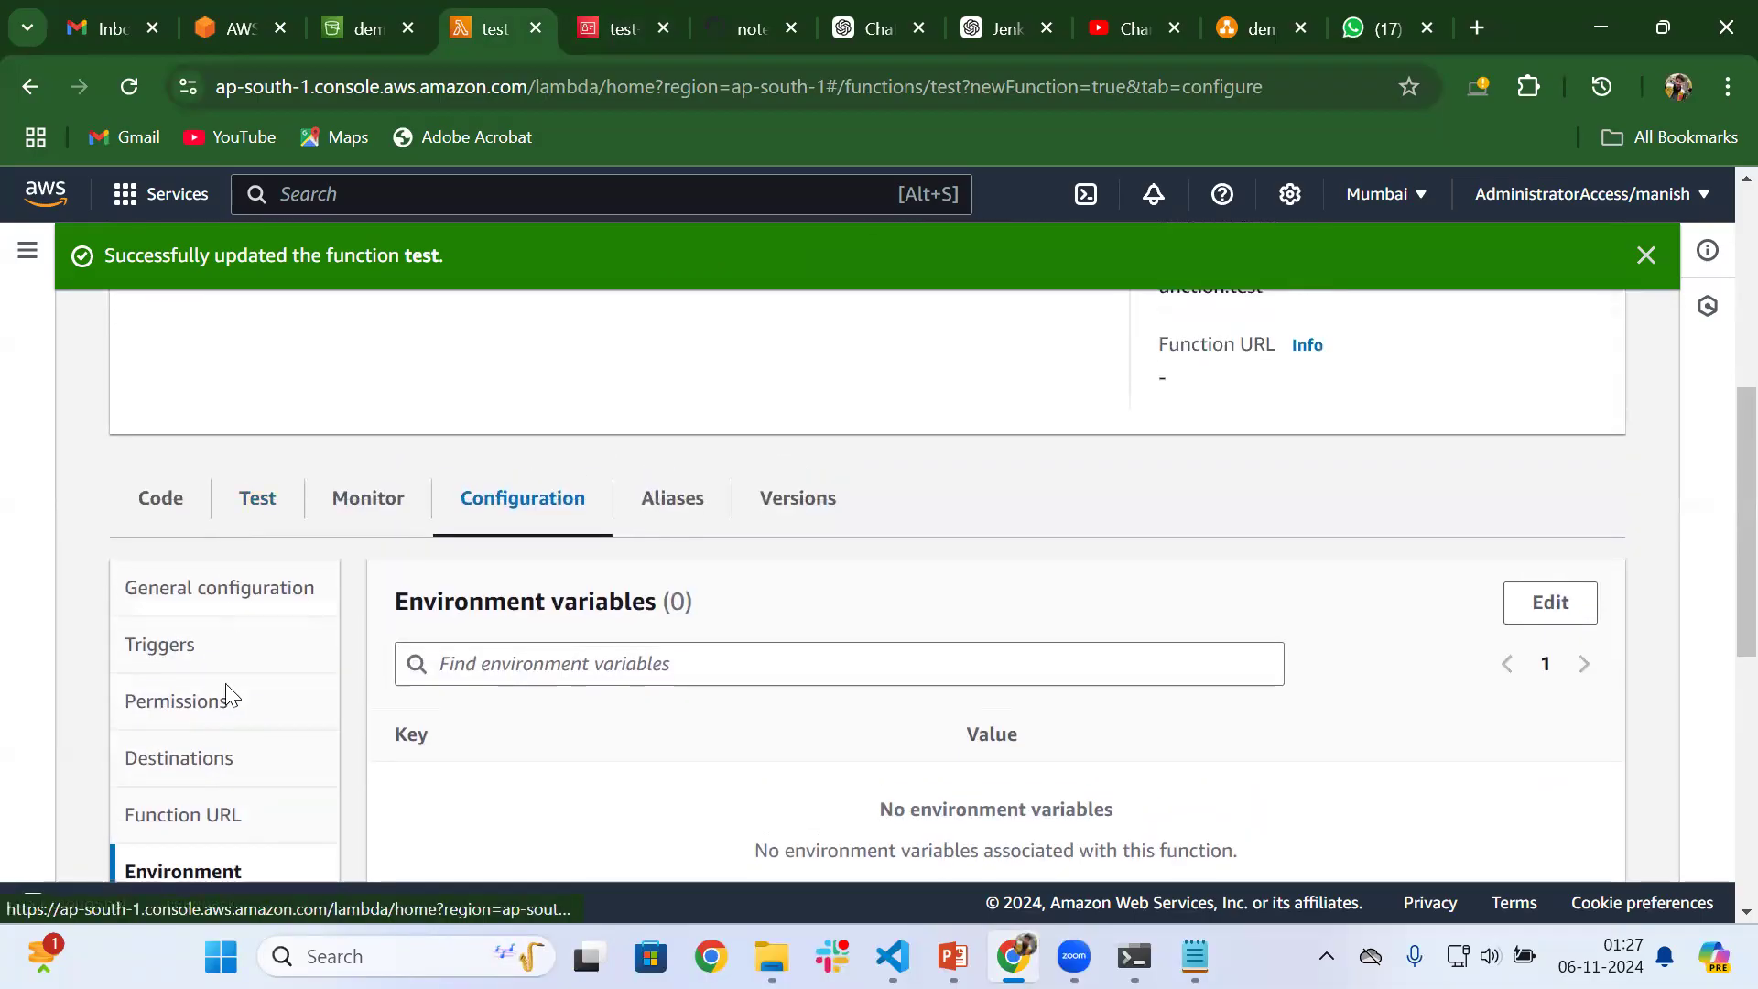
pyautogui.scroll(-1, 224, 769)
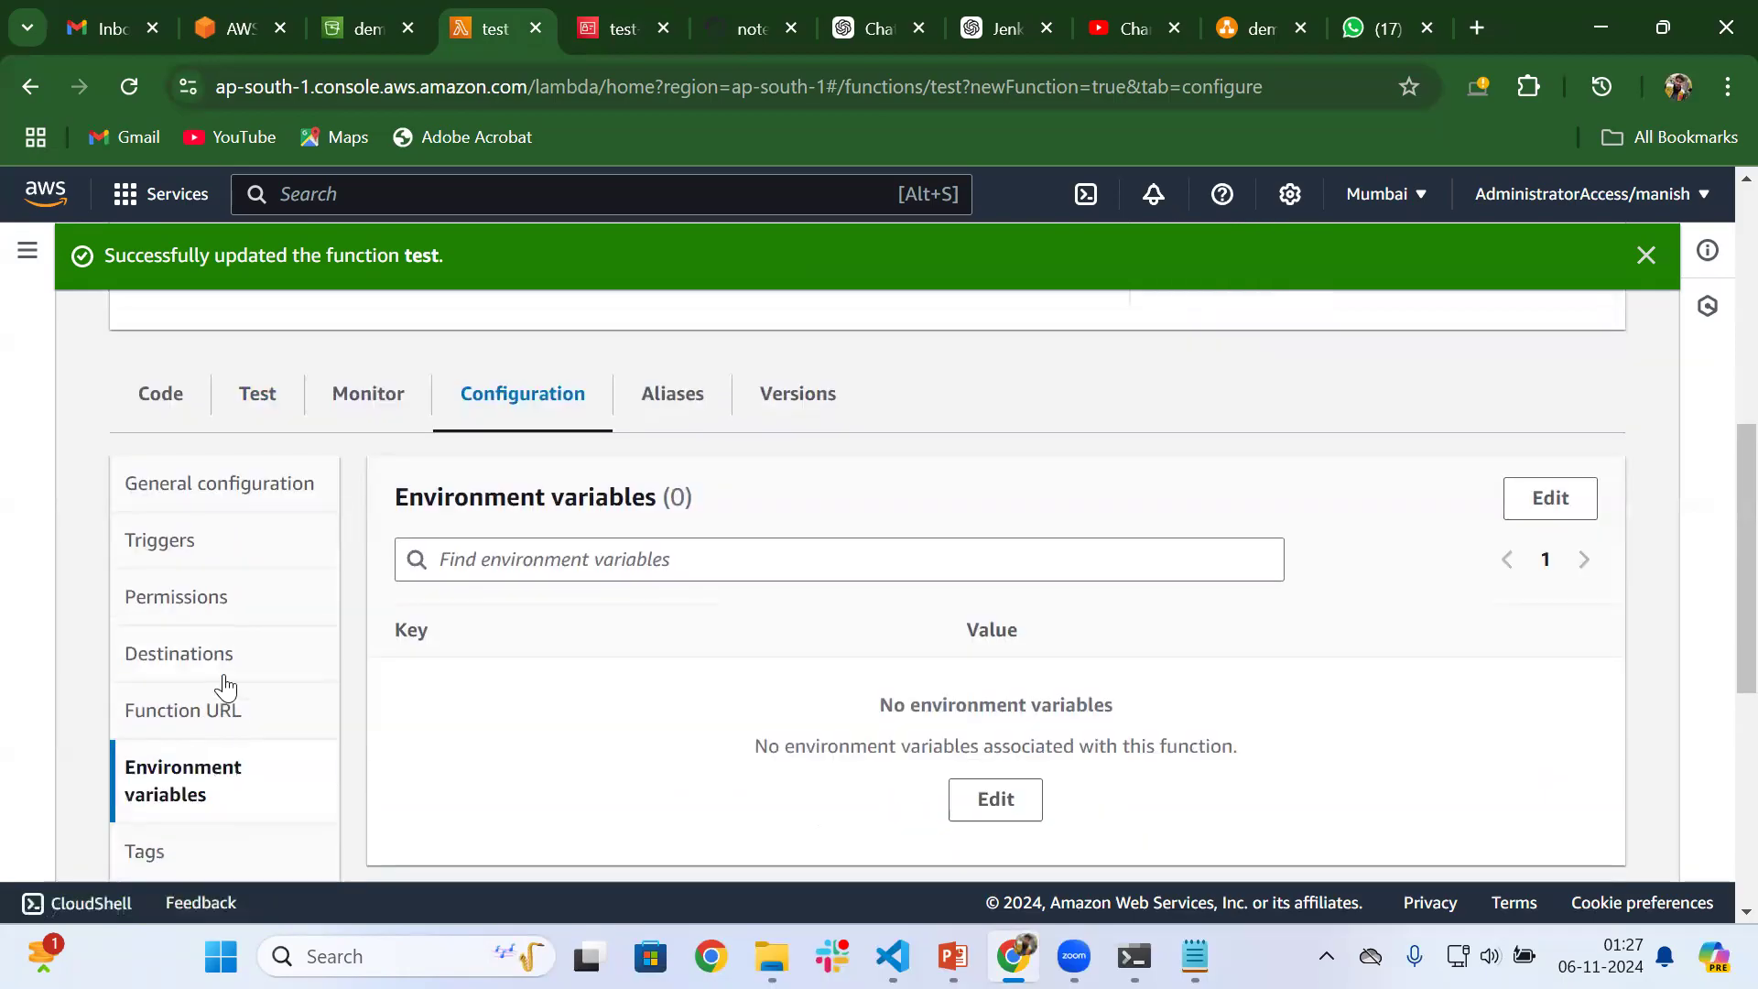
pyautogui.click(187, 602)
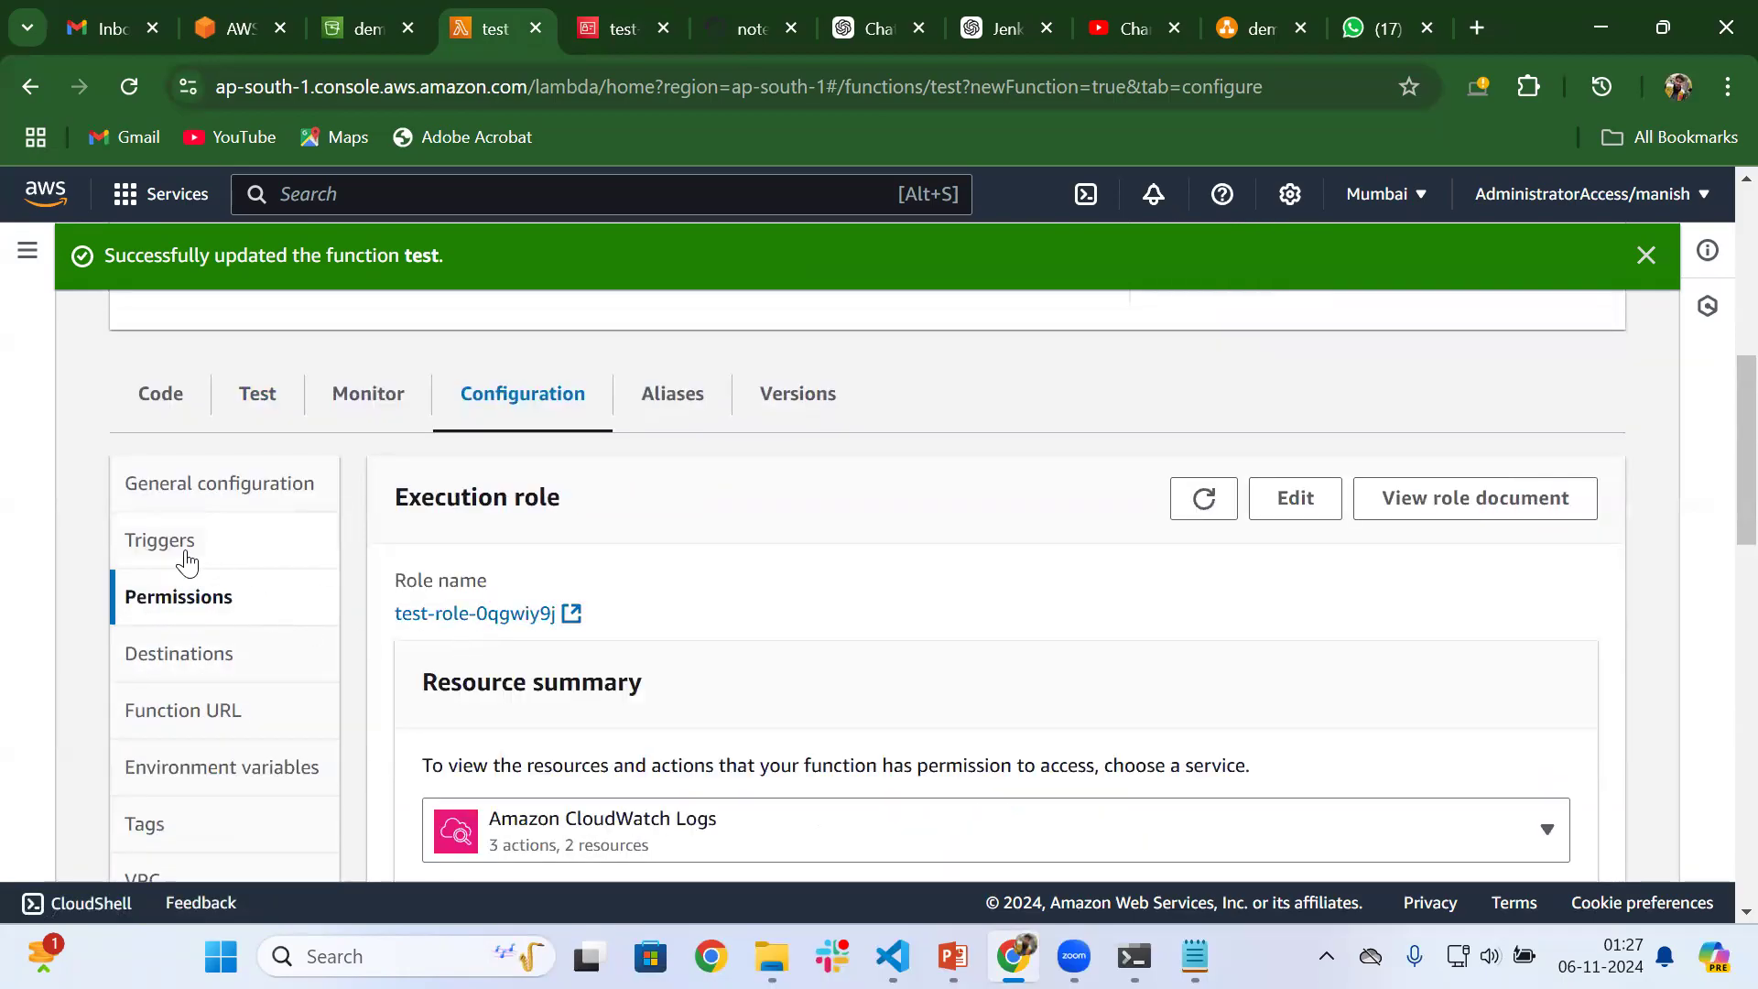
pyautogui.click(187, 549)
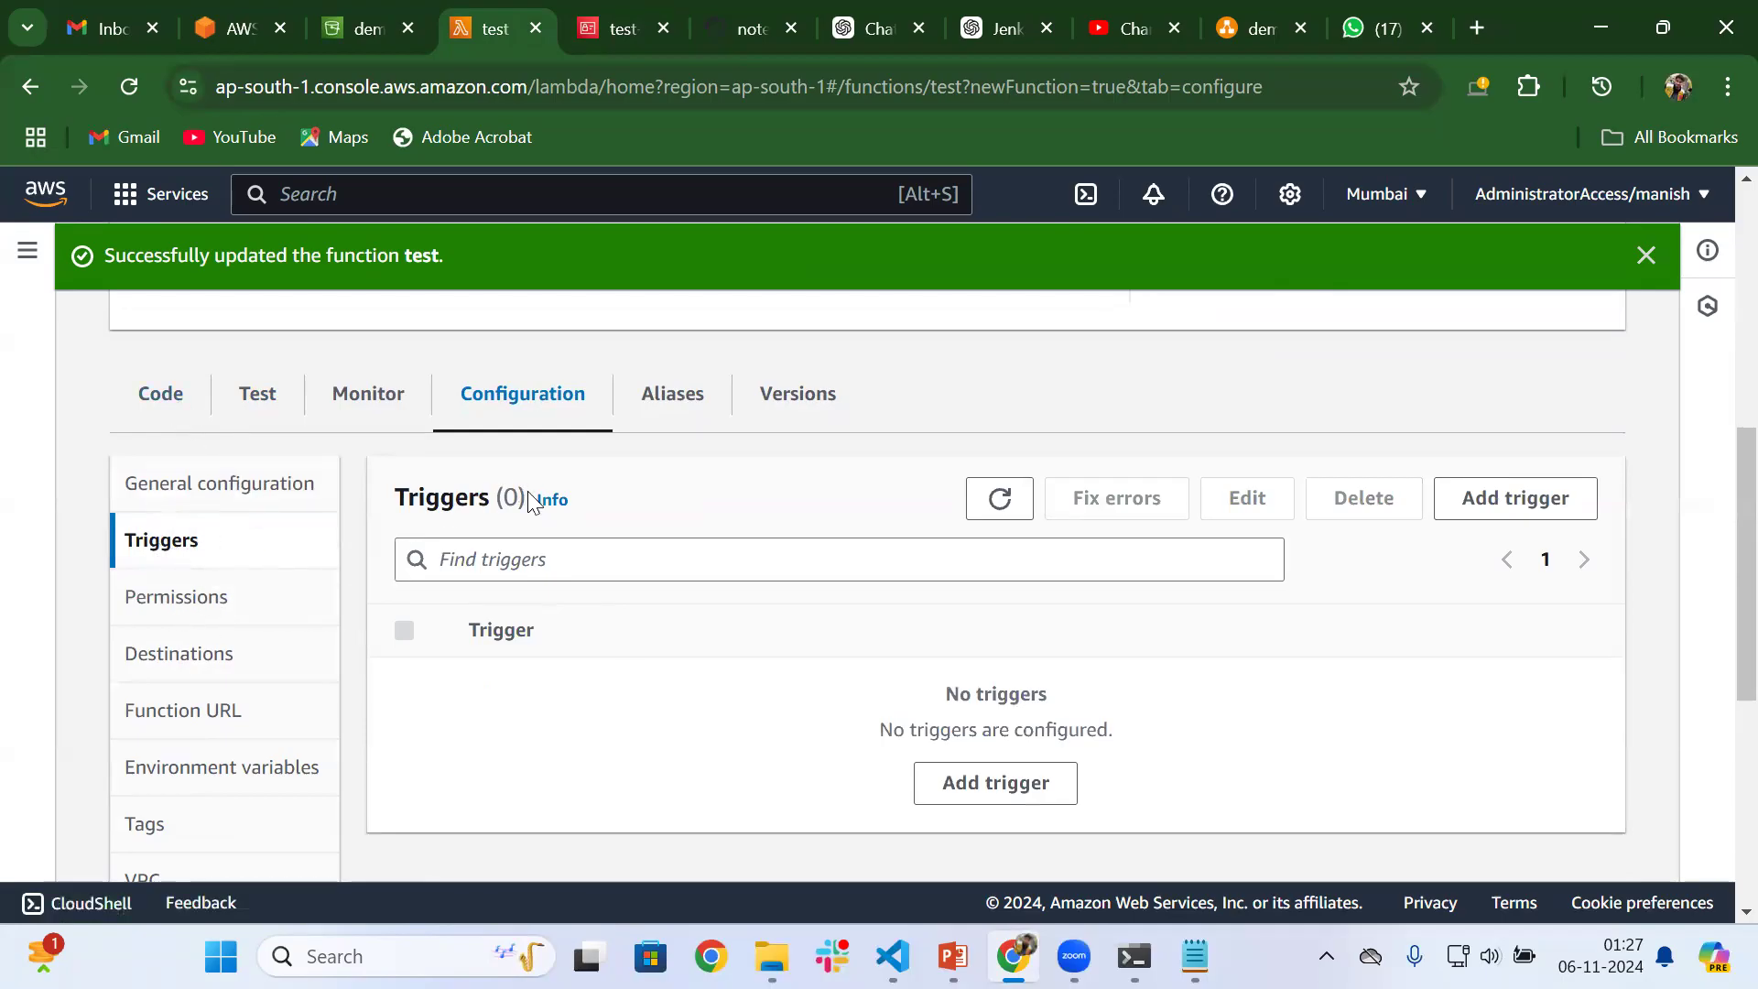
pyautogui.click(204, 606)
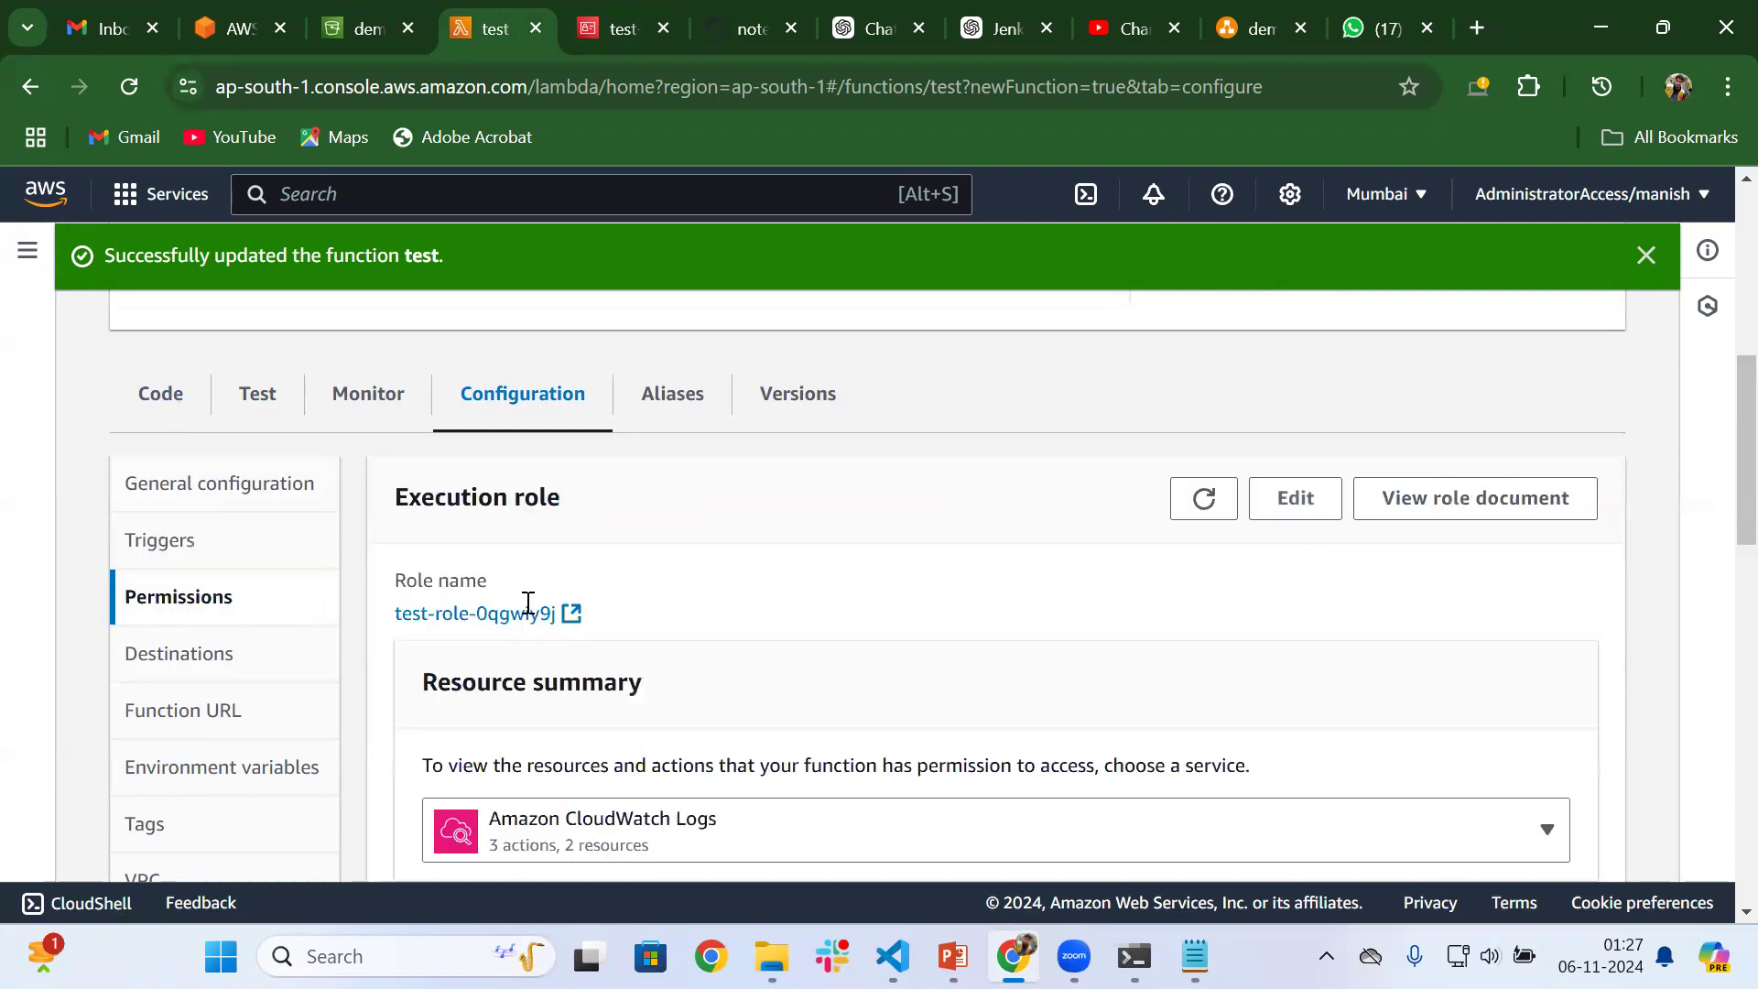
pyautogui.click(163, 405)
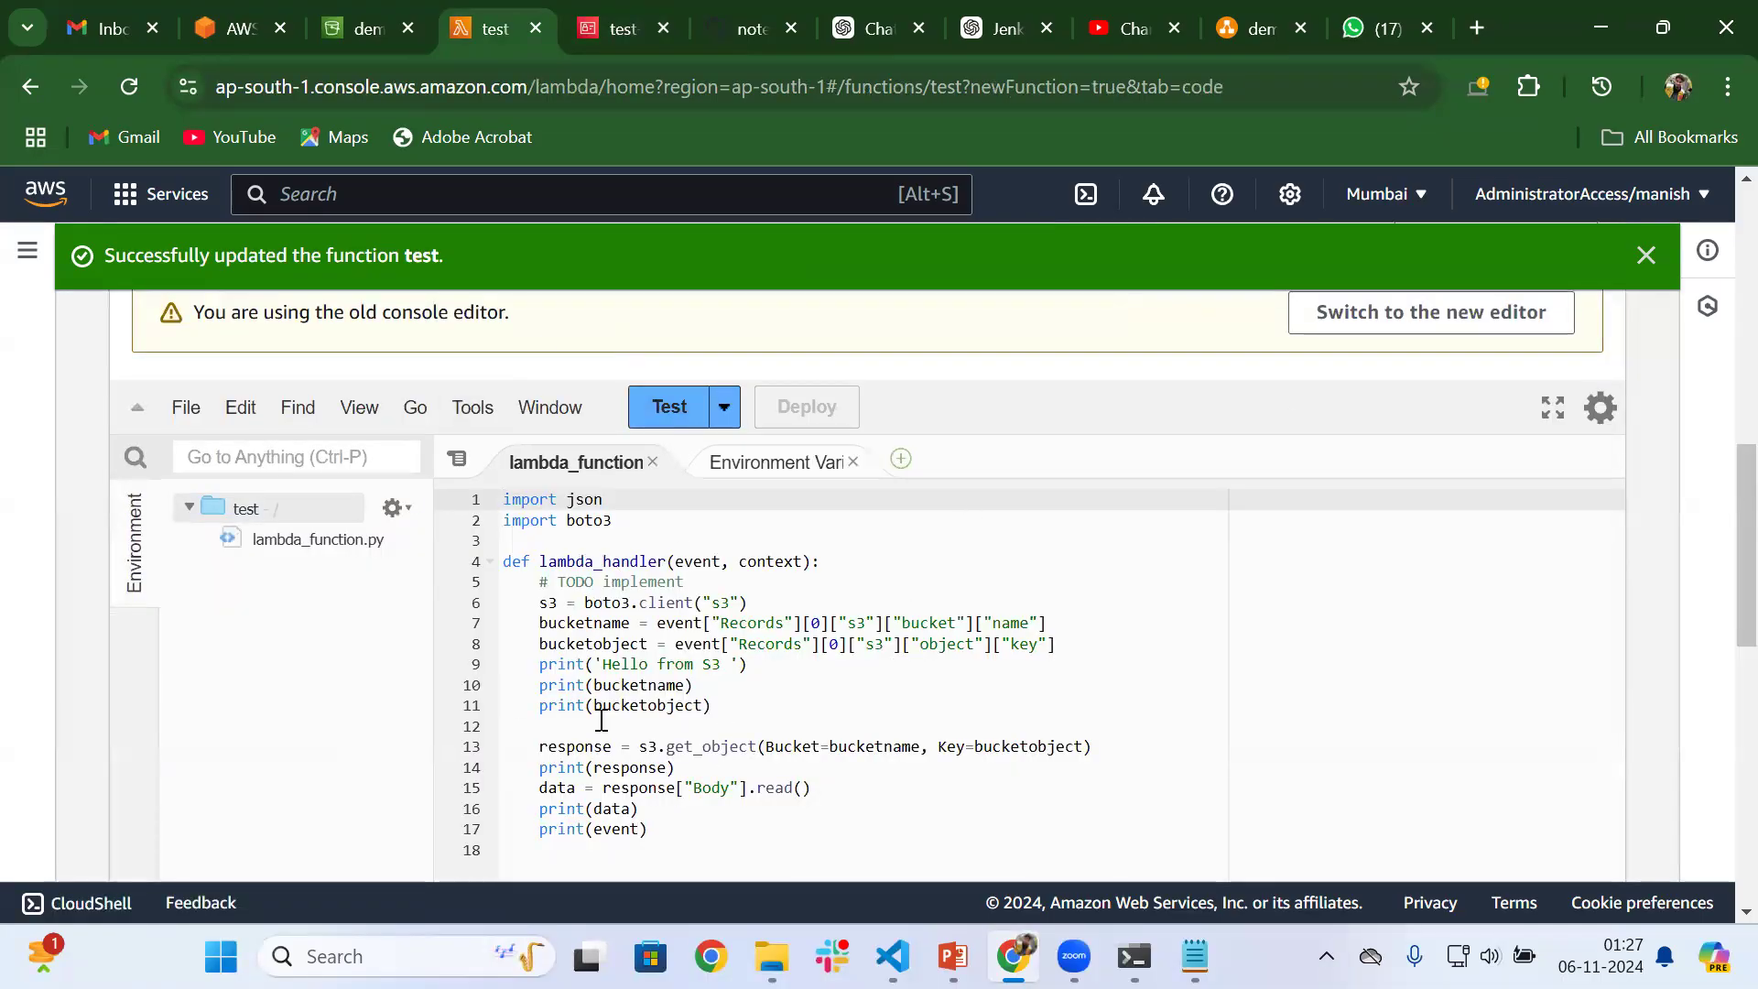
# Start creating an event notification from the properties of the demo-bucket-m bucket
pyautogui.click(368, 13)
pyautogui.click(111, 410)
pyautogui.scroll(-5, 714, 600)
pyautogui.scroll(-15, 717, 622)
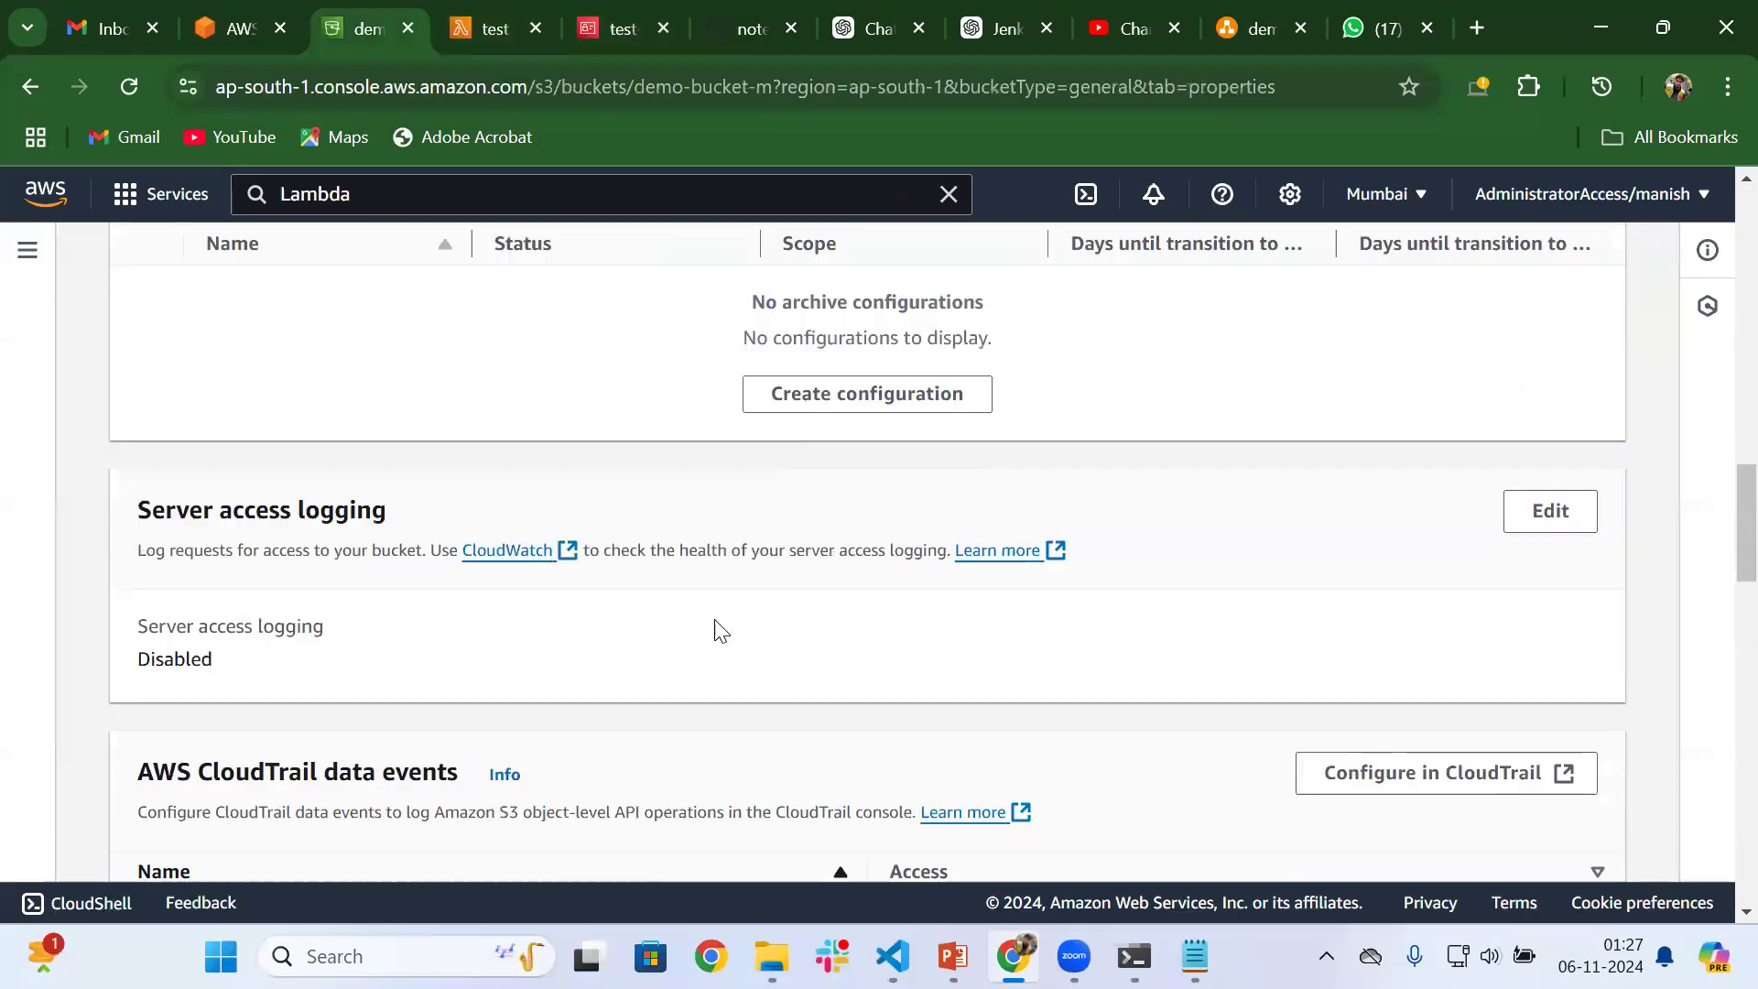
pyautogui.scroll(7, 718, 628)
pyautogui.scroll(-10, 719, 629)
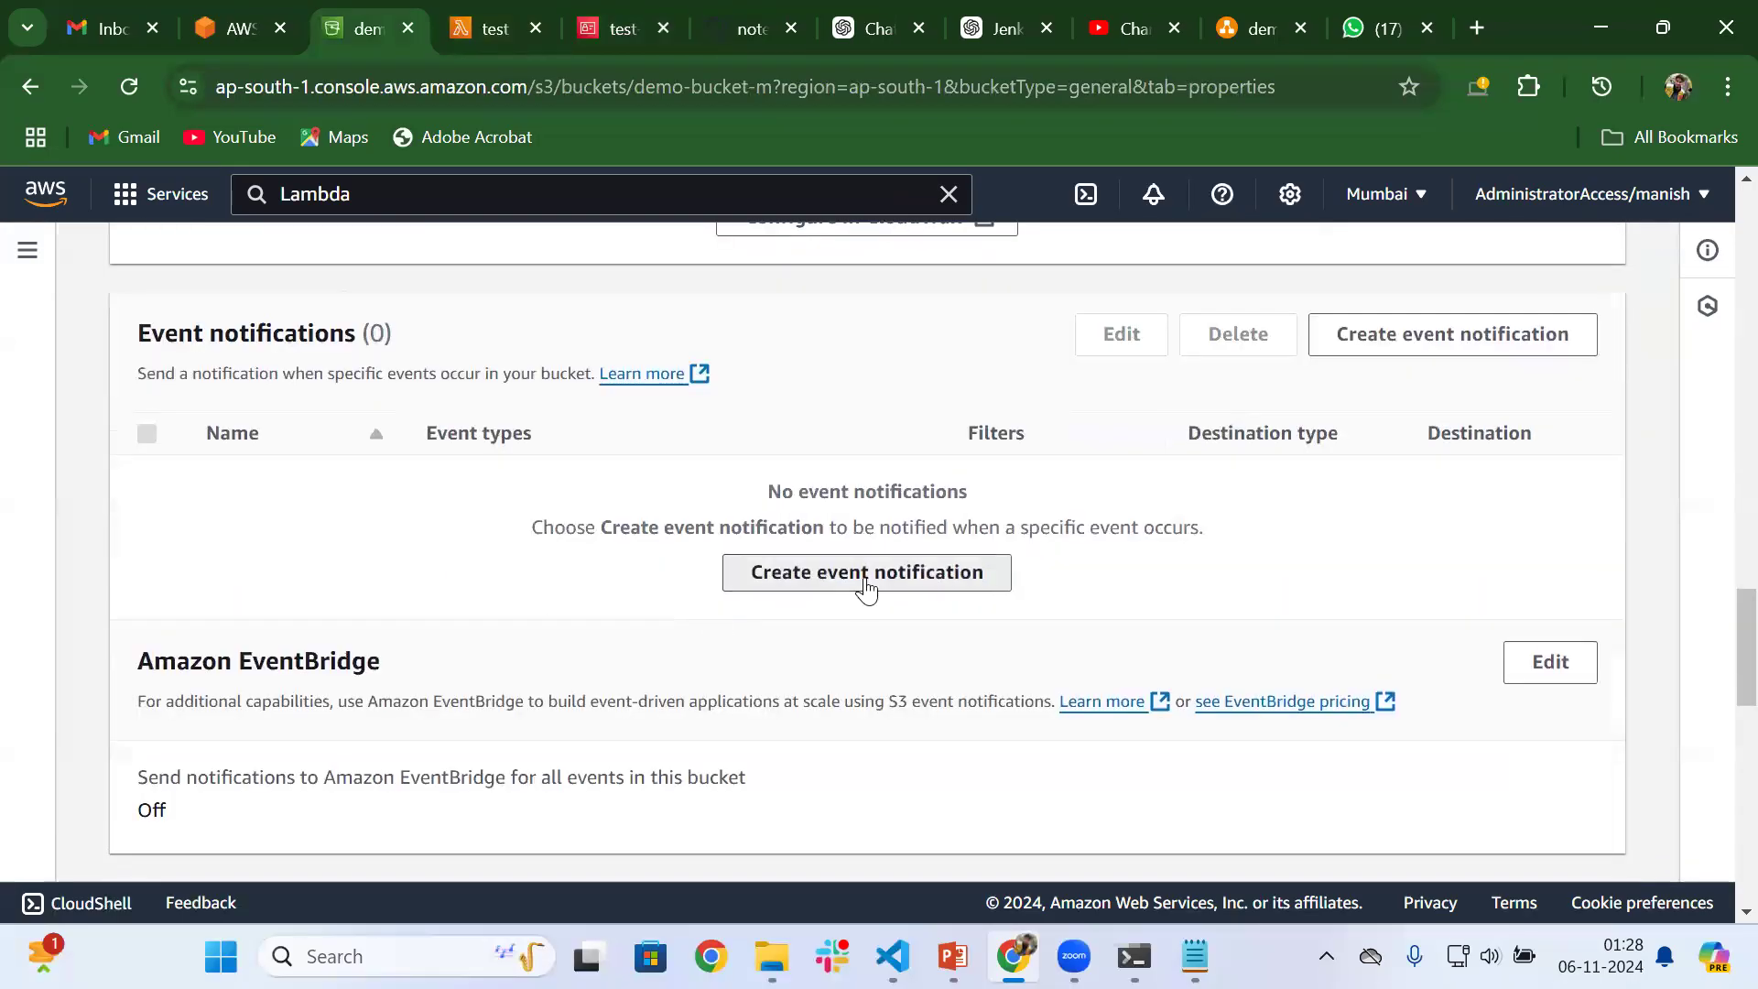
pyautogui.click(864, 577)
# Name the new event notification demo
pyautogui.scroll(-1, 408, 595)
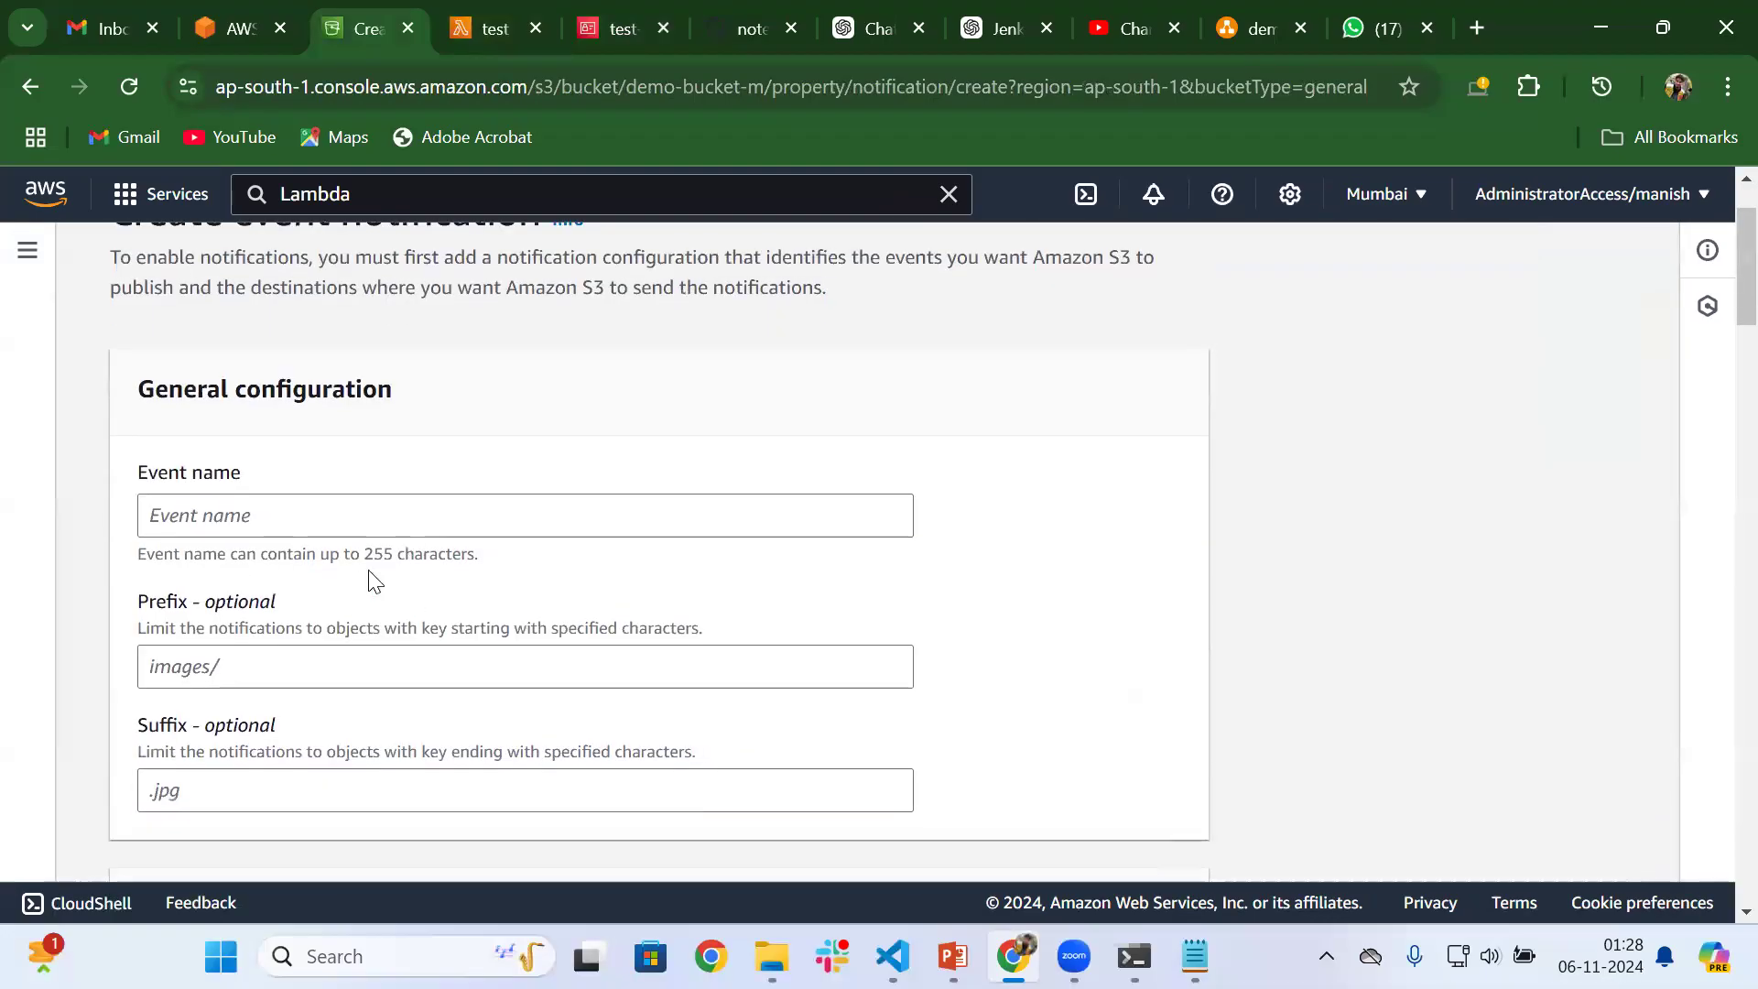
pyautogui.click(234, 515)
pyautogui.write('demo')
pyautogui.scroll(-2, 234, 515)
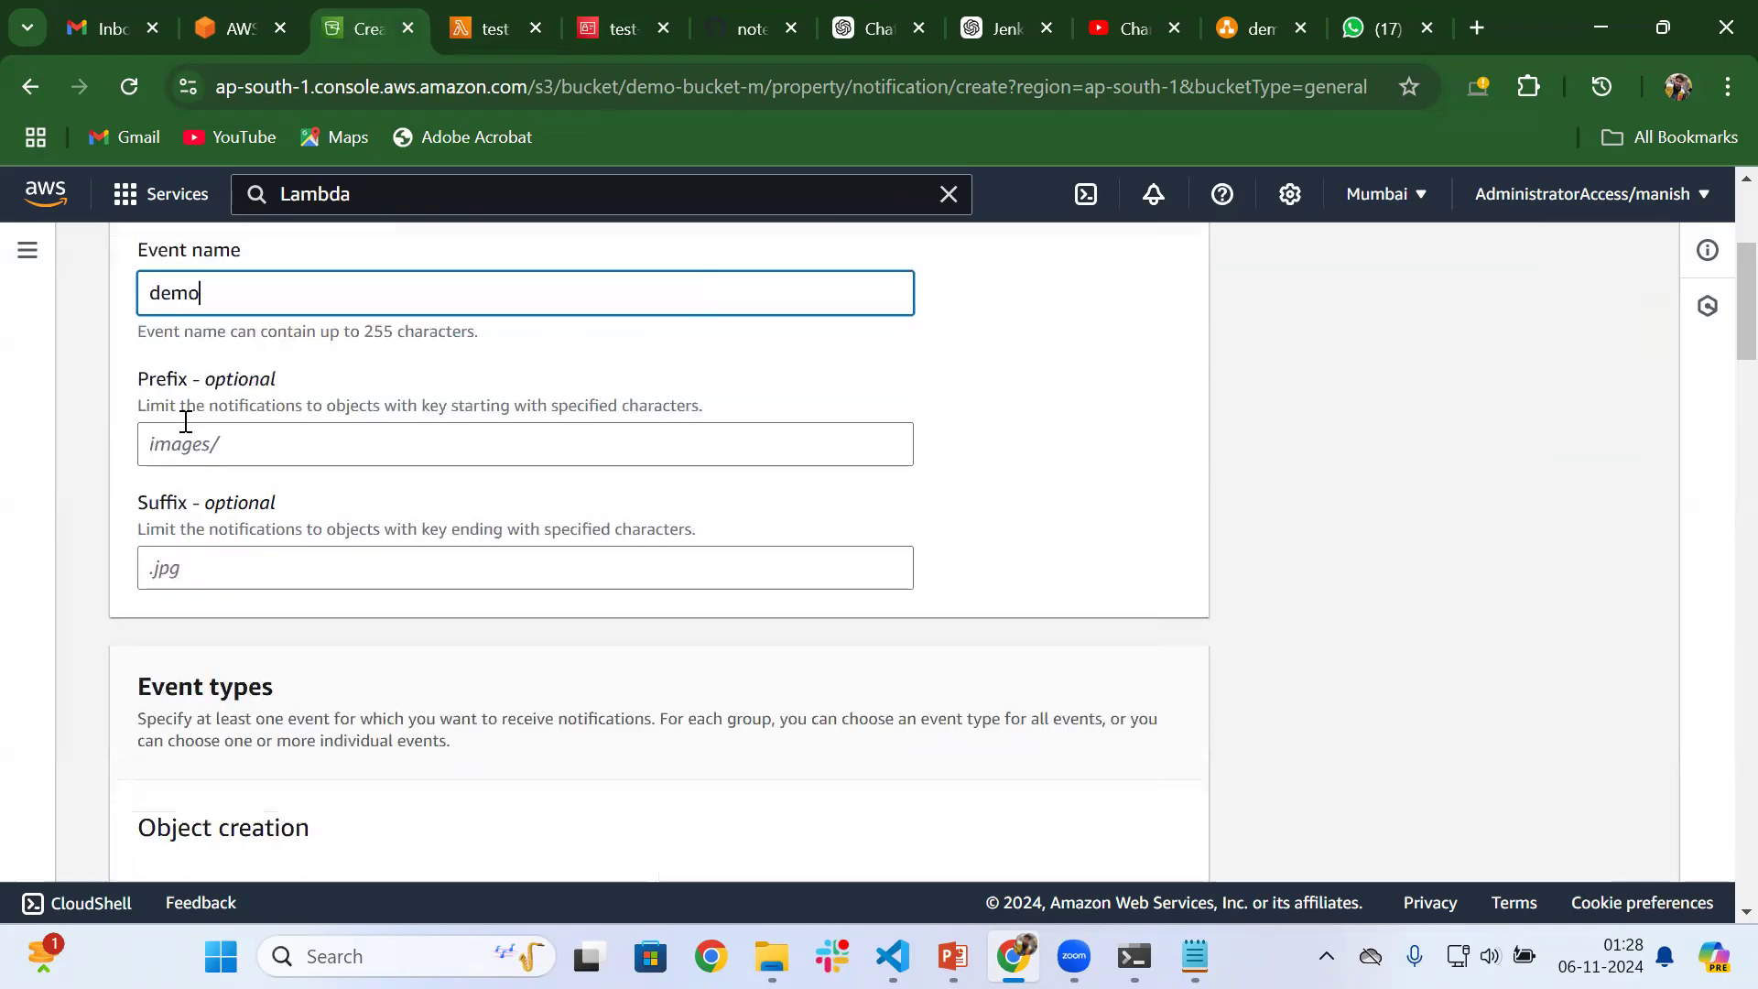
# Select the Put object creation event for the notification and review the remaining event types
pyautogui.scroll(-3, 209, 615)
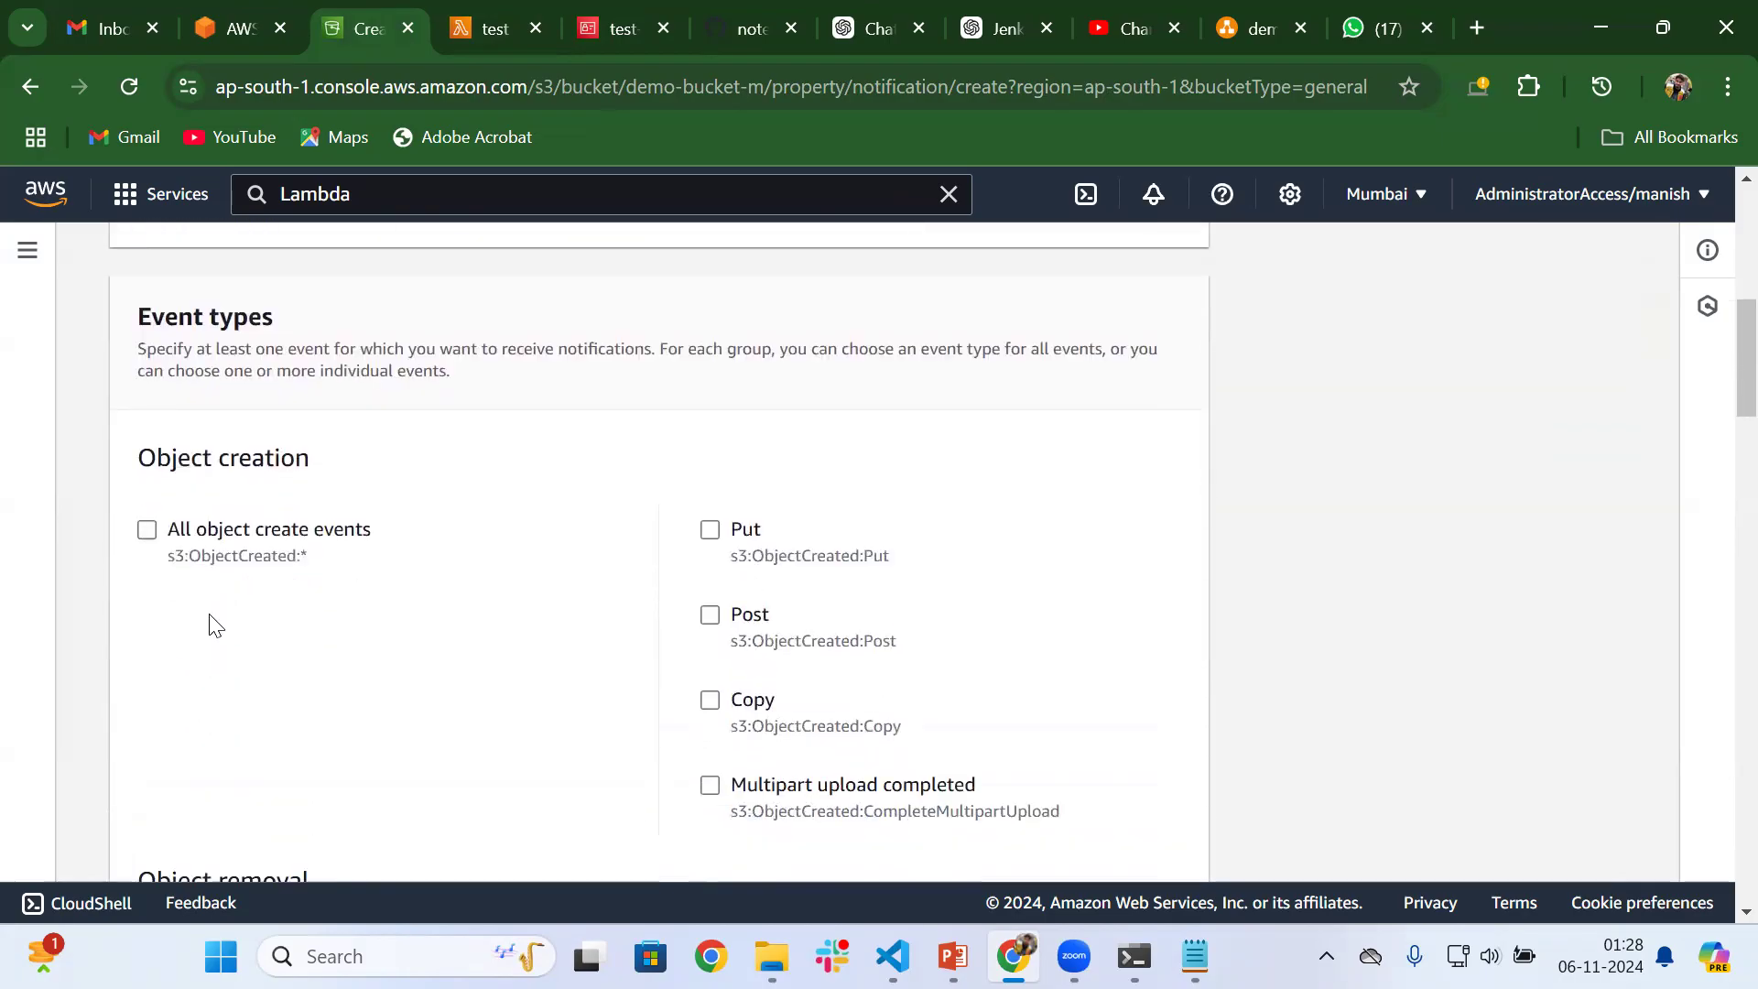
pyautogui.click(711, 535)
pyautogui.moveTo(739, 575); pyautogui.dragTo(906, 573)
pyautogui.click(909, 575)
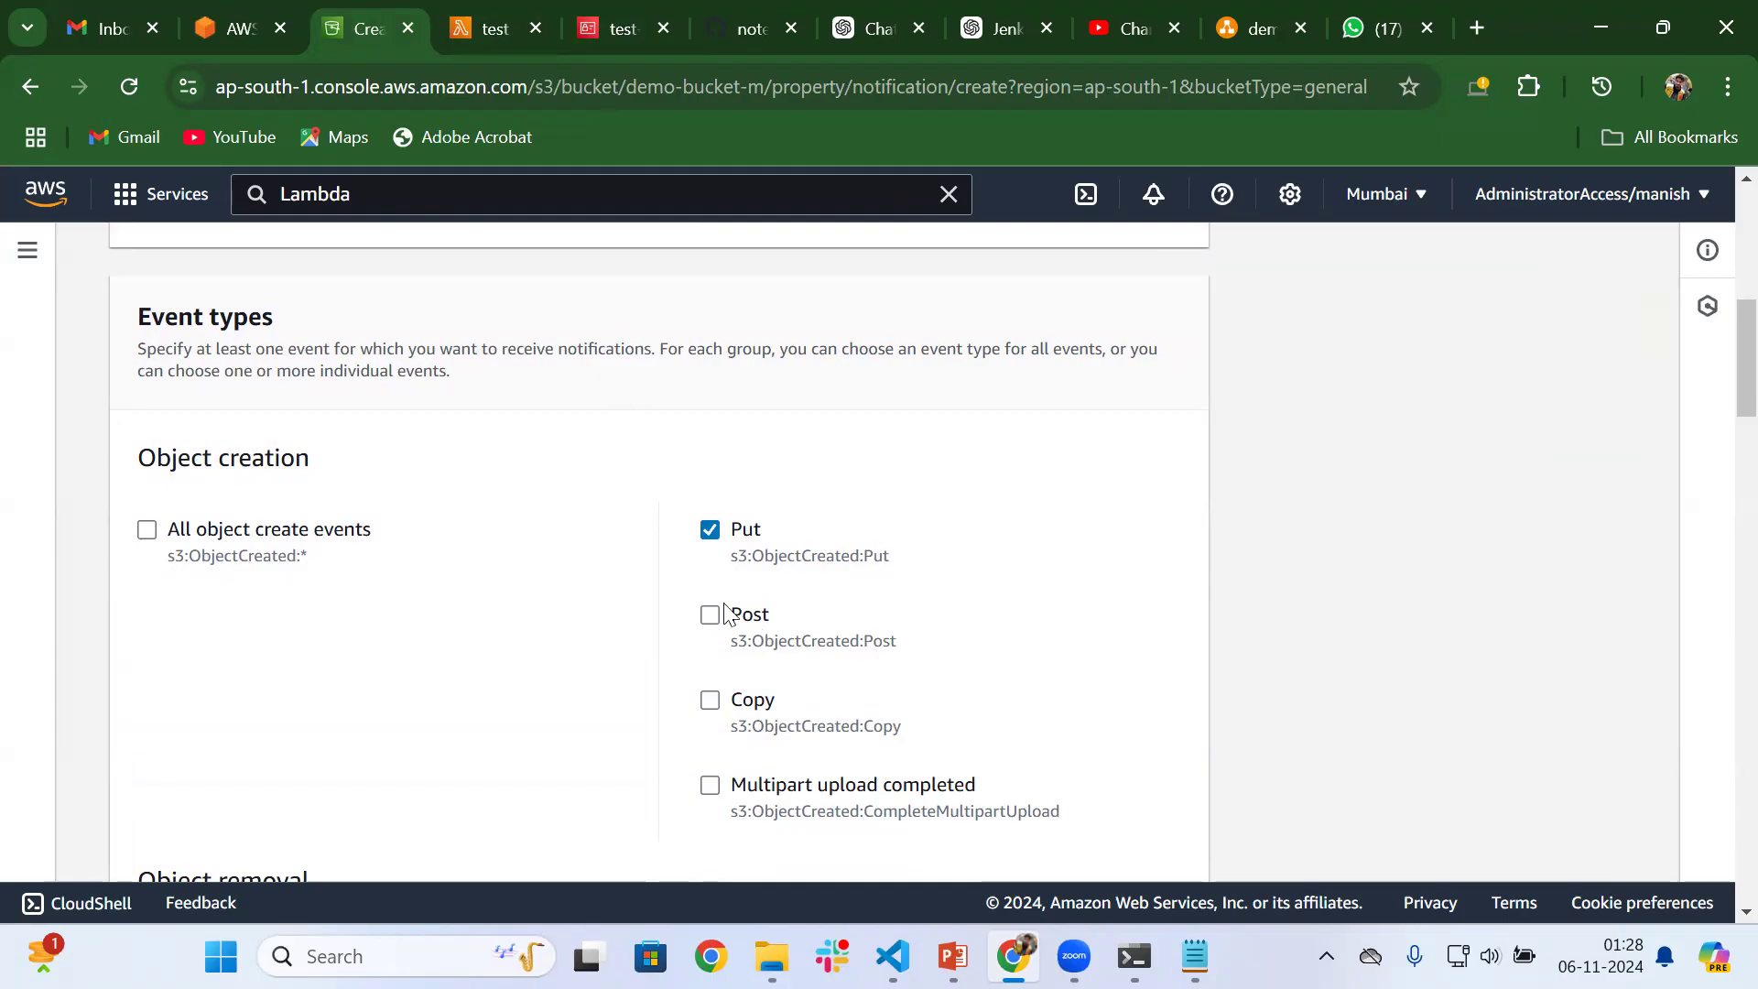
pyautogui.scroll(-10, 820, 599)
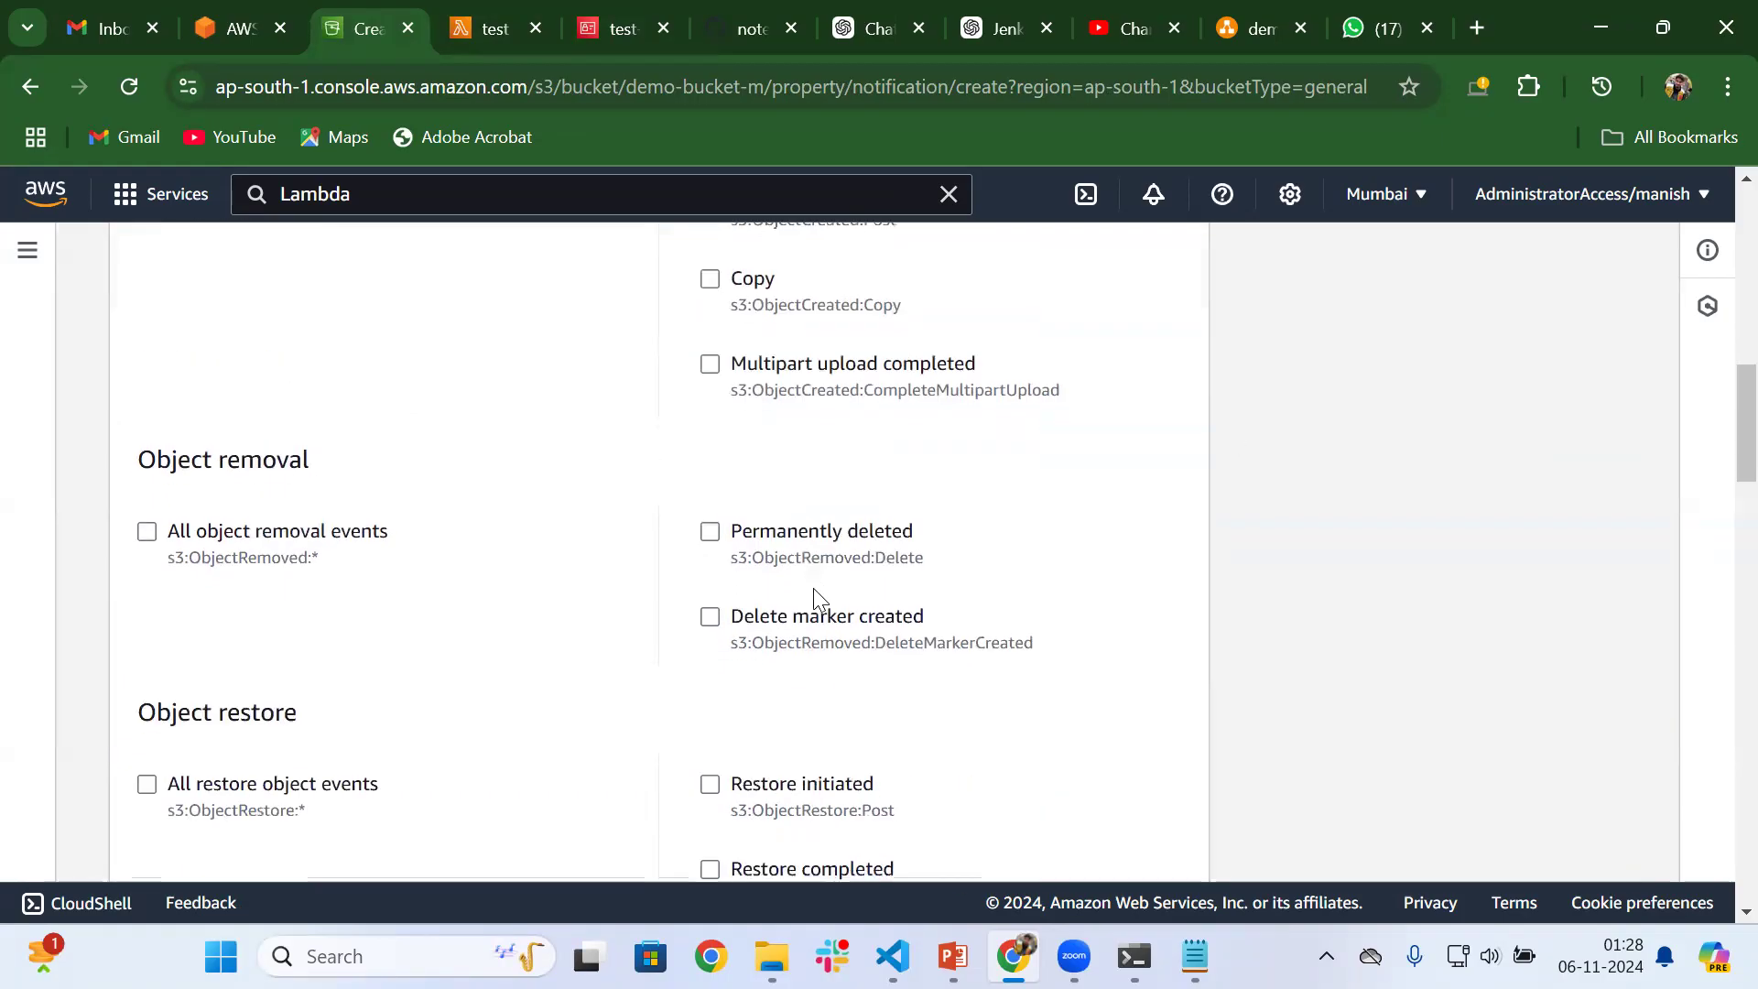
pyautogui.scroll(-8, 819, 600)
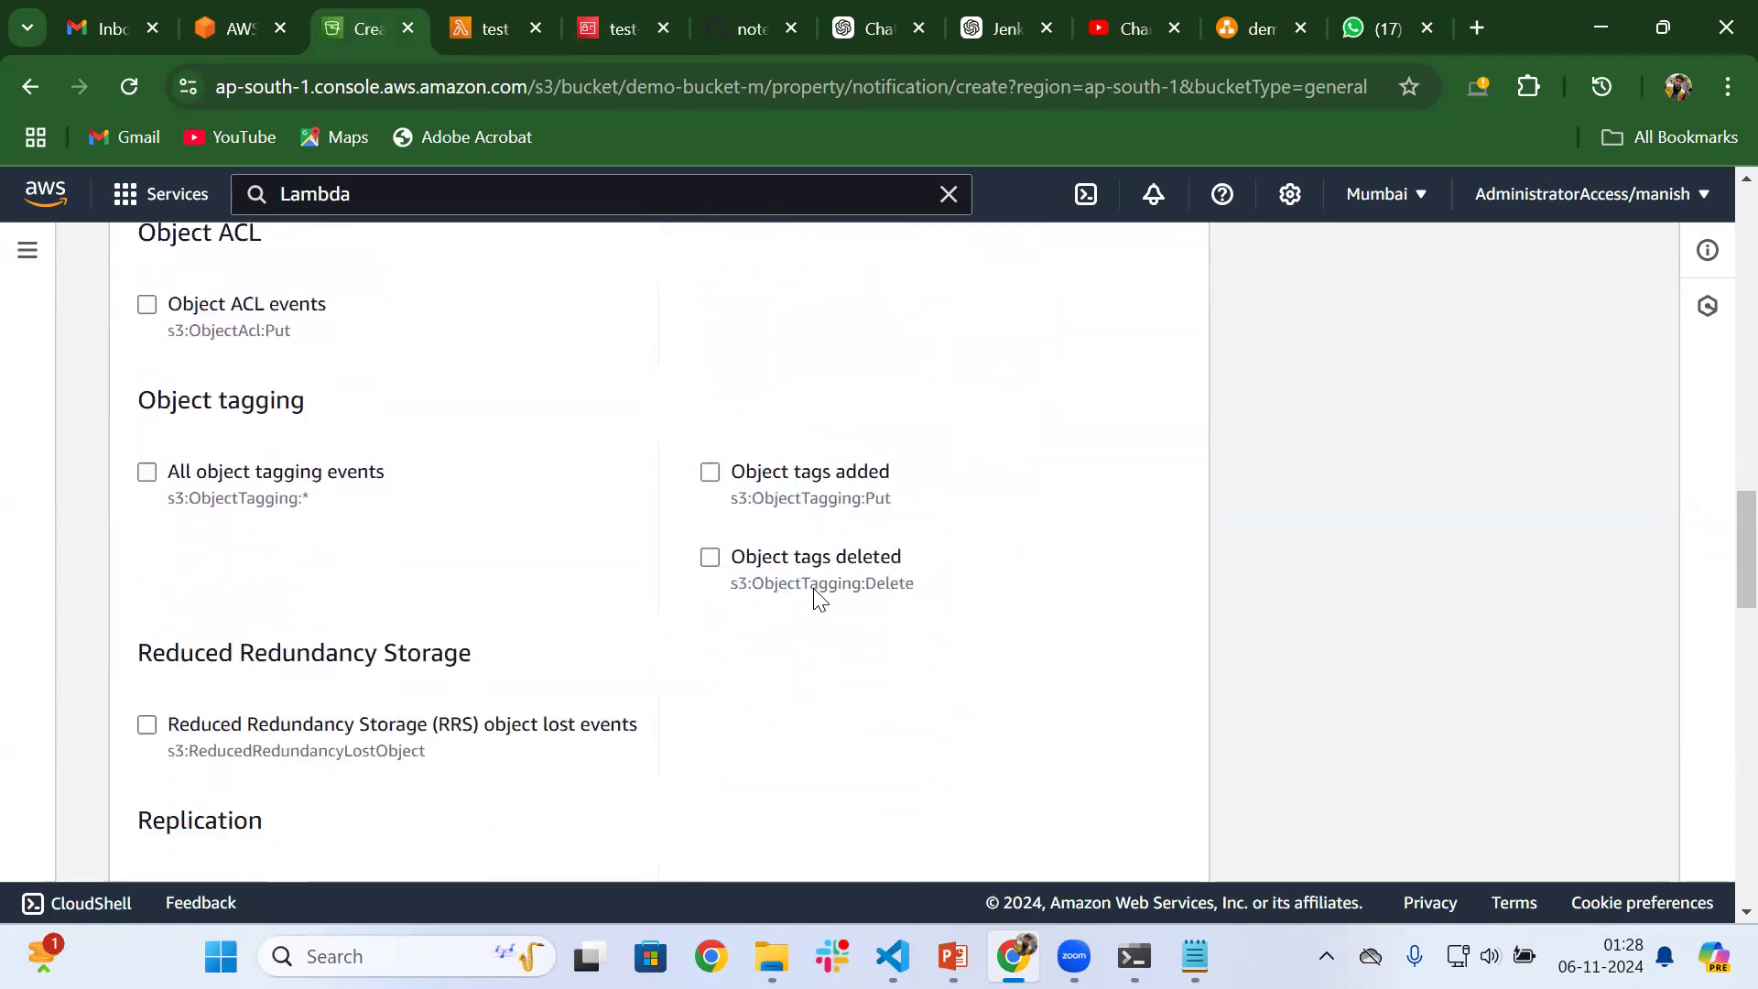
# Set the existing test Lambda function as the event notification's destination and save the notification
pyautogui.scroll(-10, 819, 600)
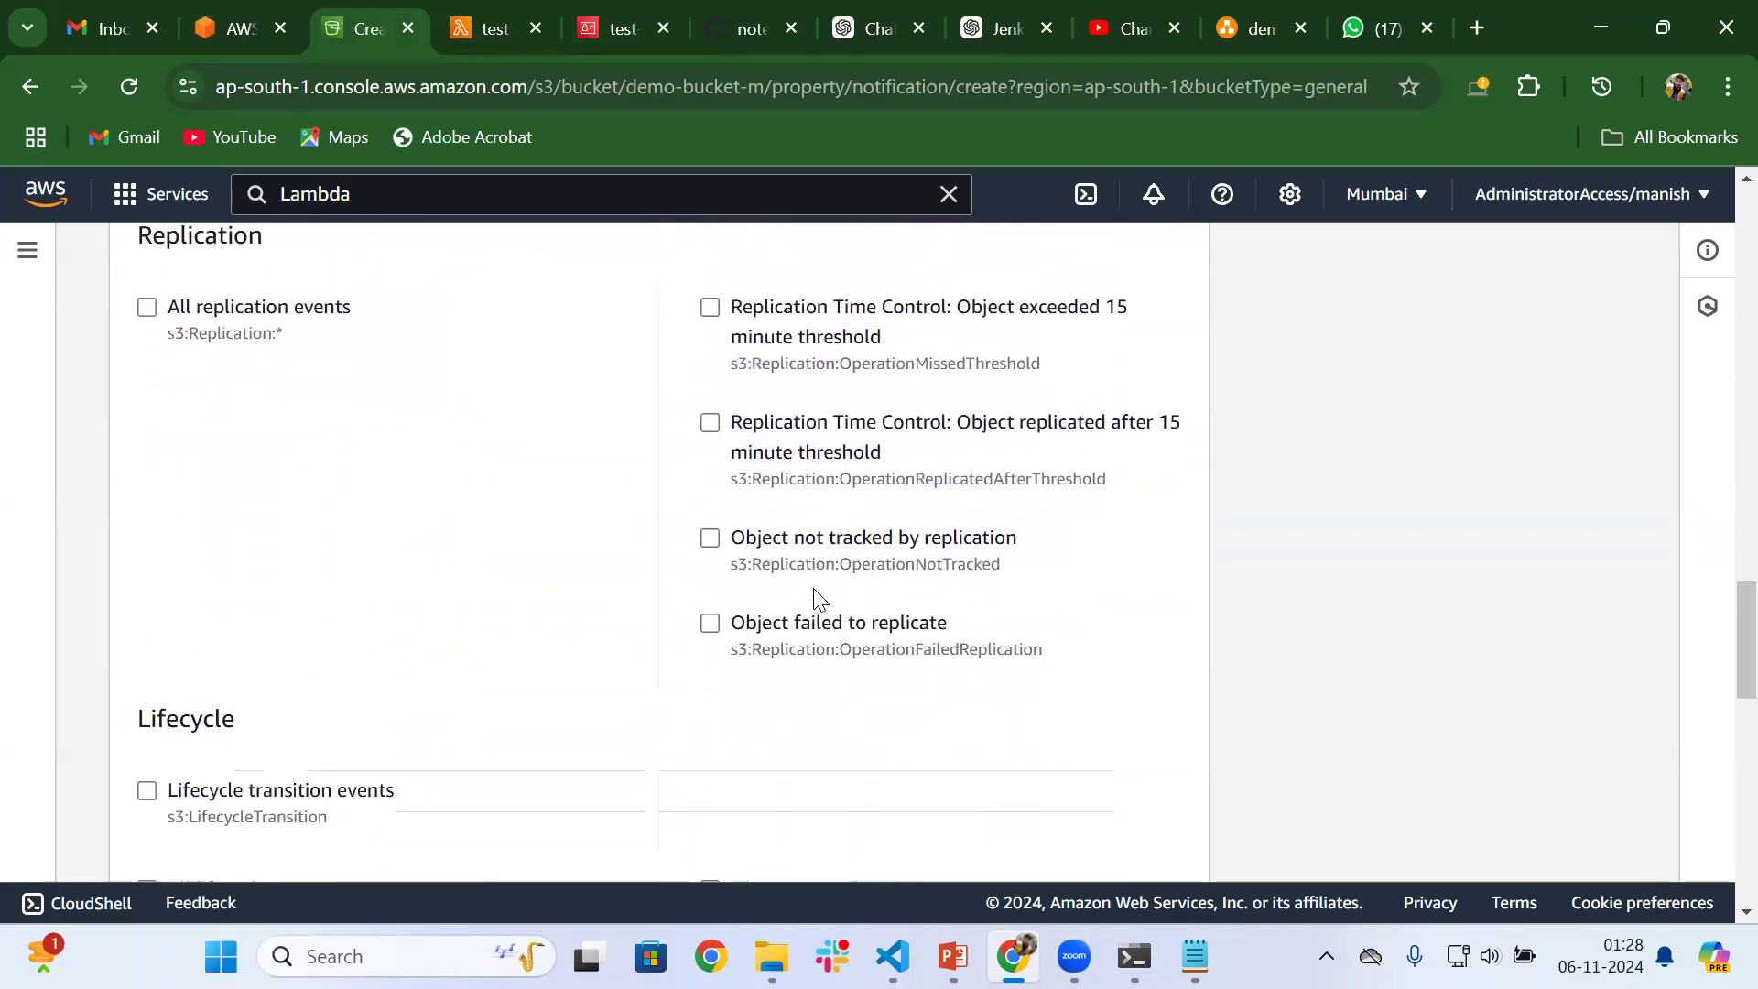
pyautogui.scroll(-3, 820, 599)
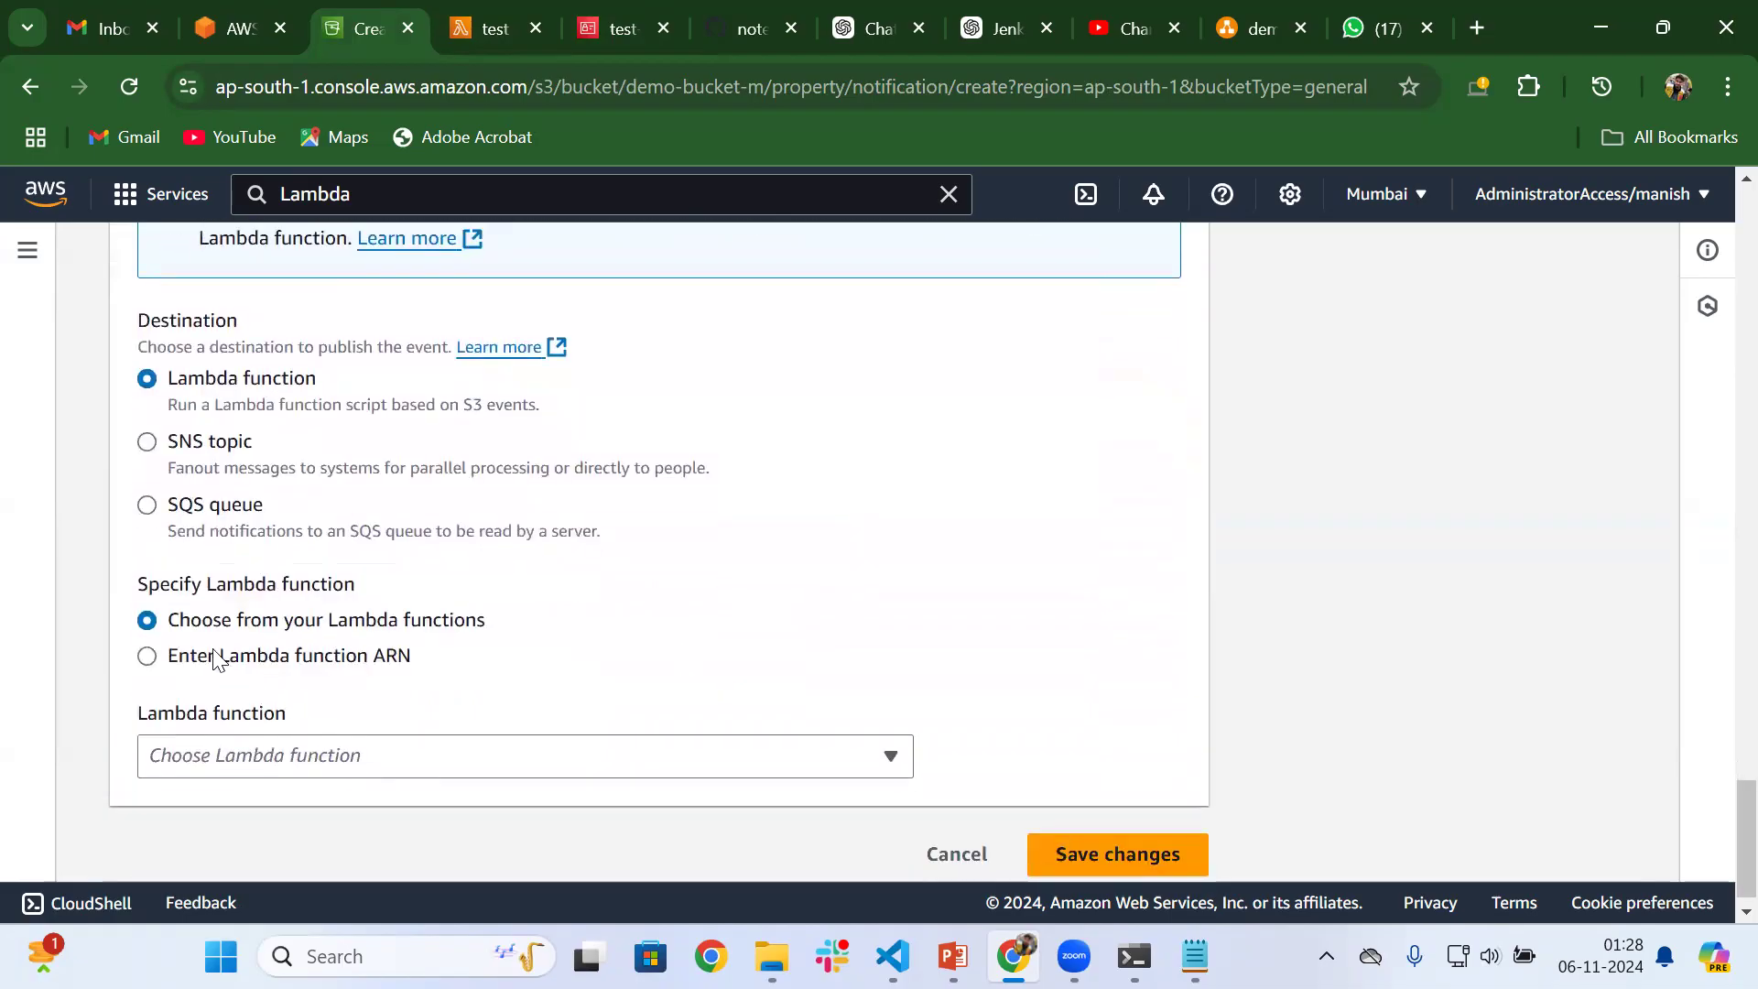
pyautogui.click(479, 757)
pyautogui.click(346, 710)
pyautogui.click(1098, 831)
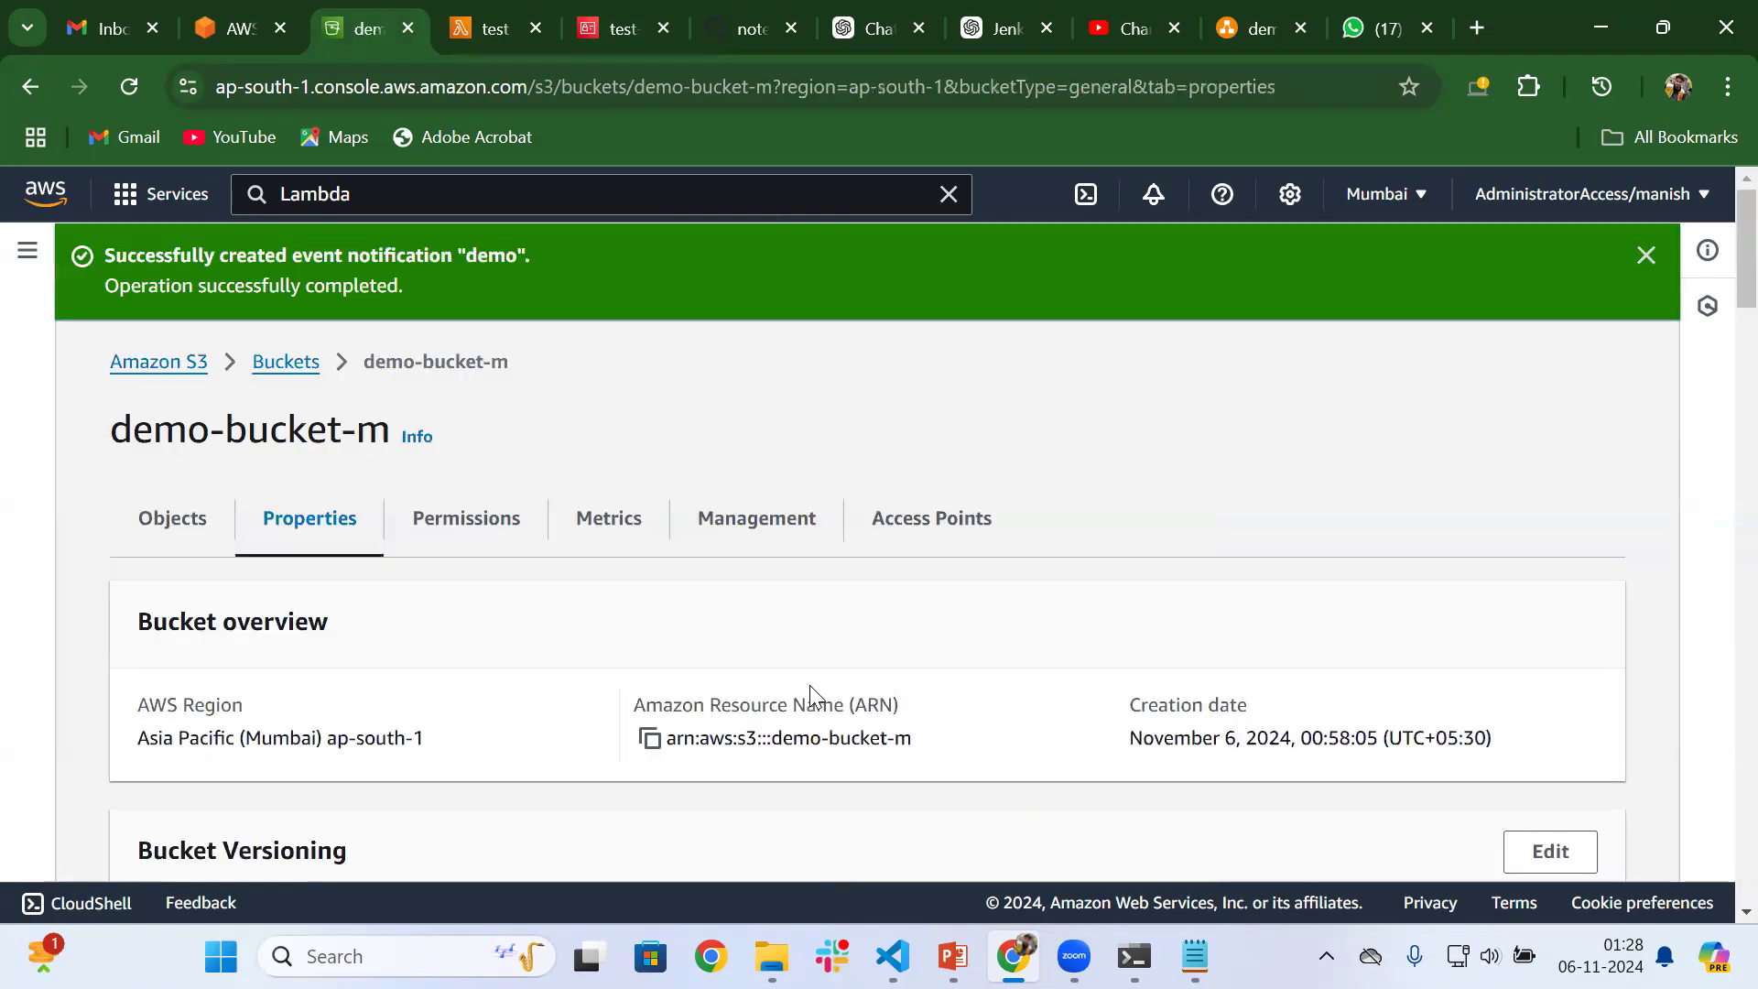
# Open the CloudWatch logs of the test function from its monitoring page and look through the log group details
pyautogui.click(497, 12)
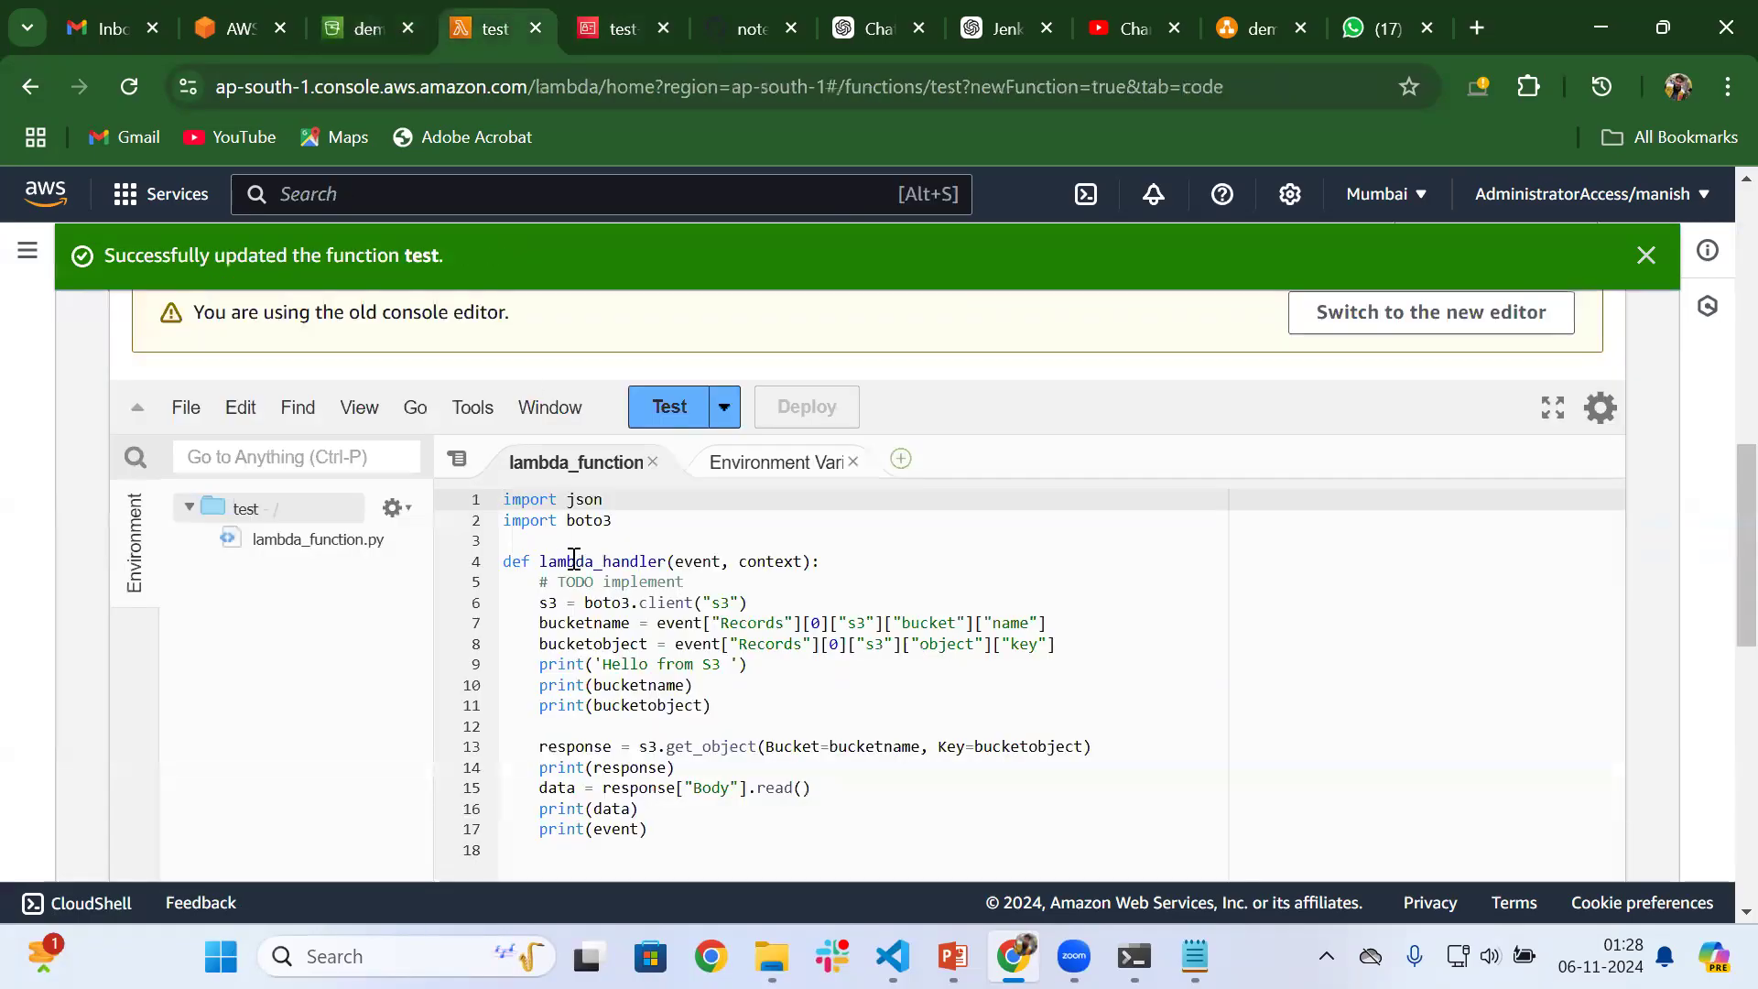
pyautogui.scroll(3, 573, 559)
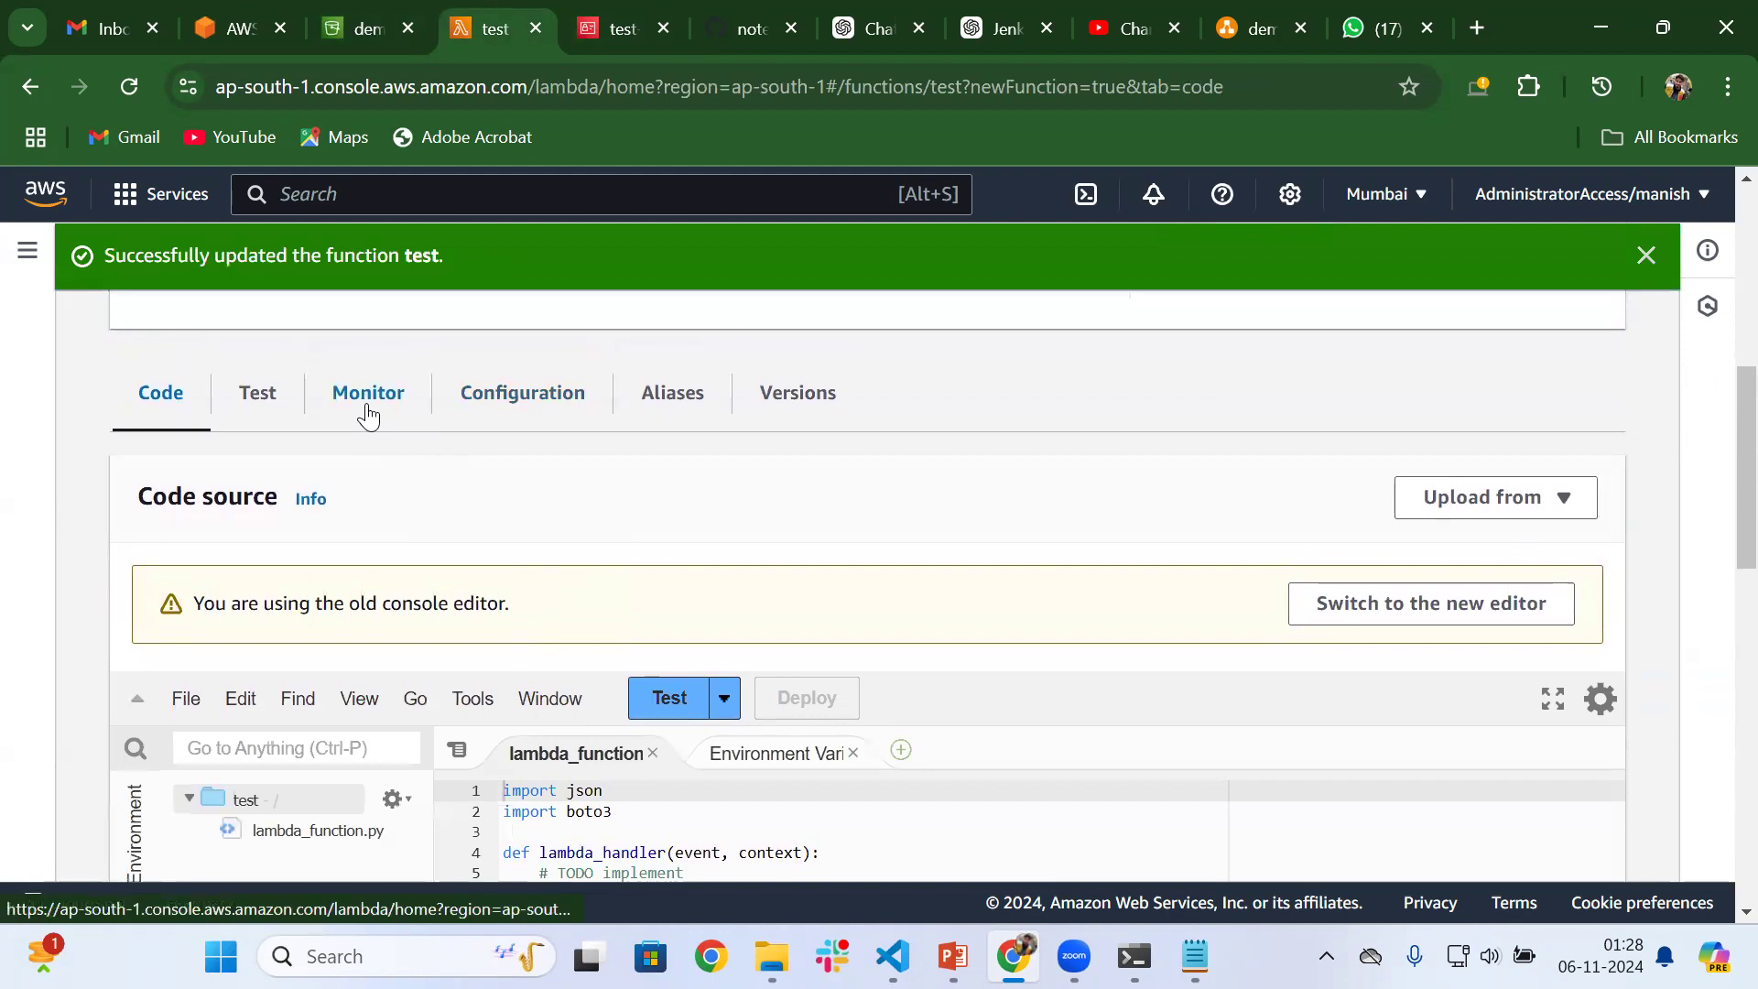
pyautogui.click(368, 414)
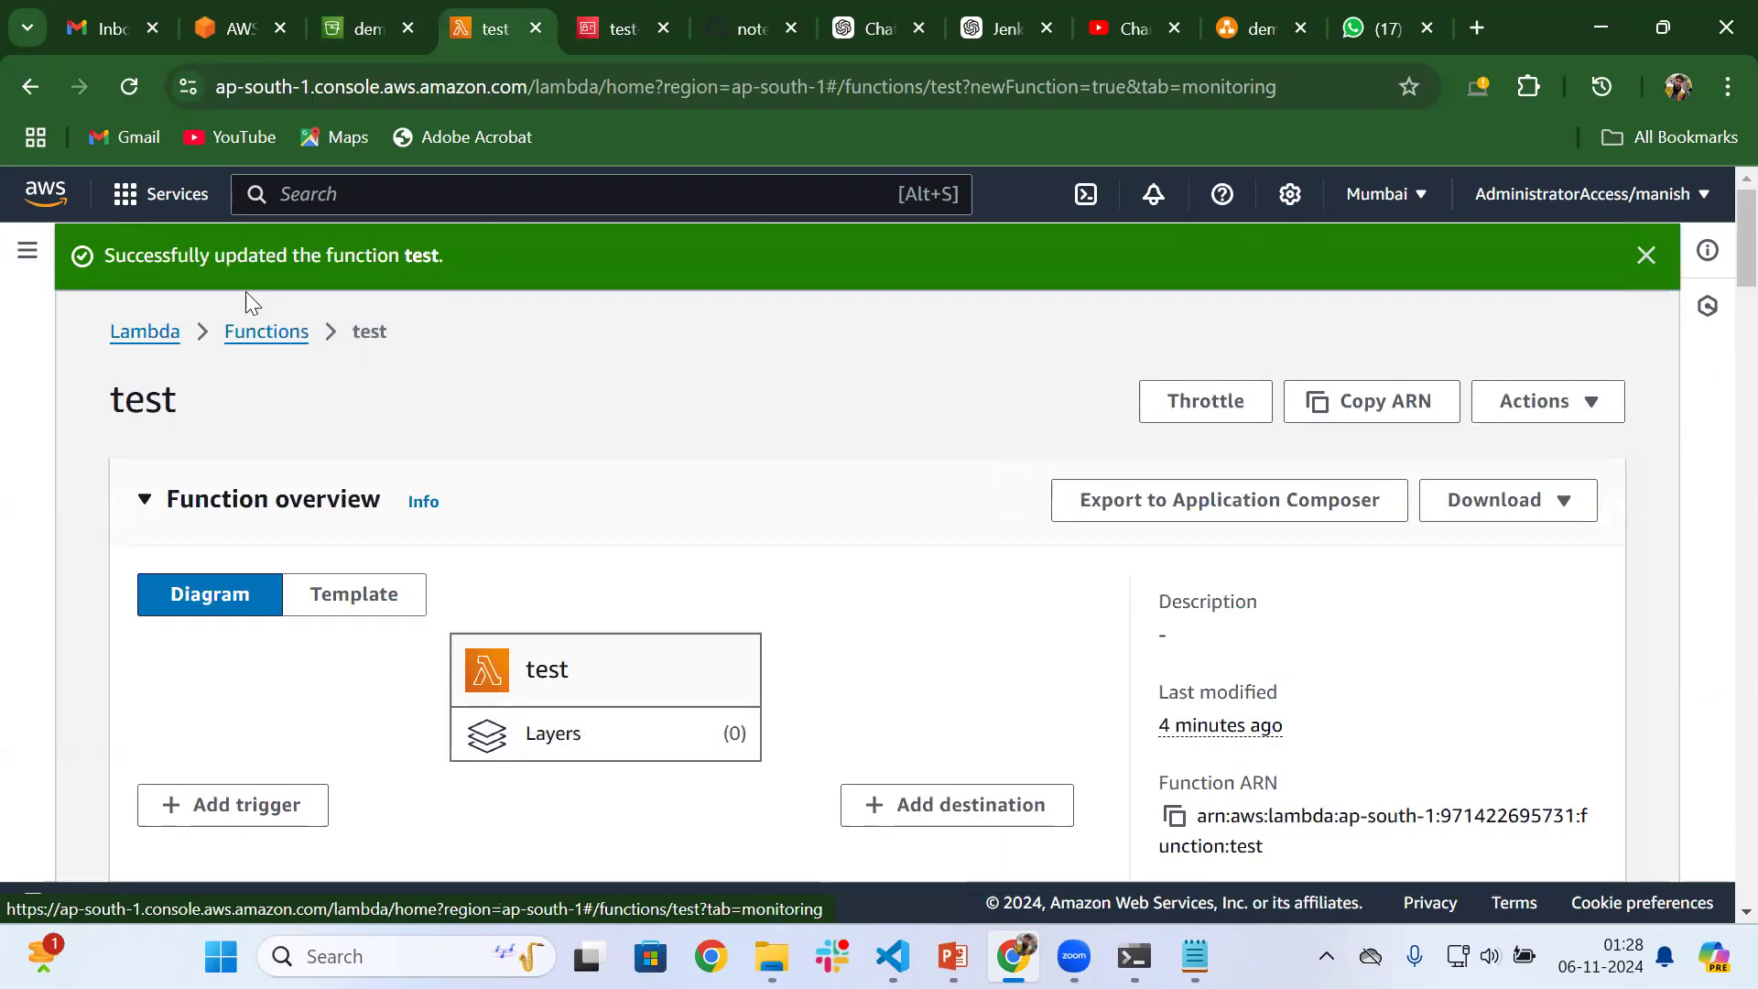
pyautogui.scroll(-6, 589, 518)
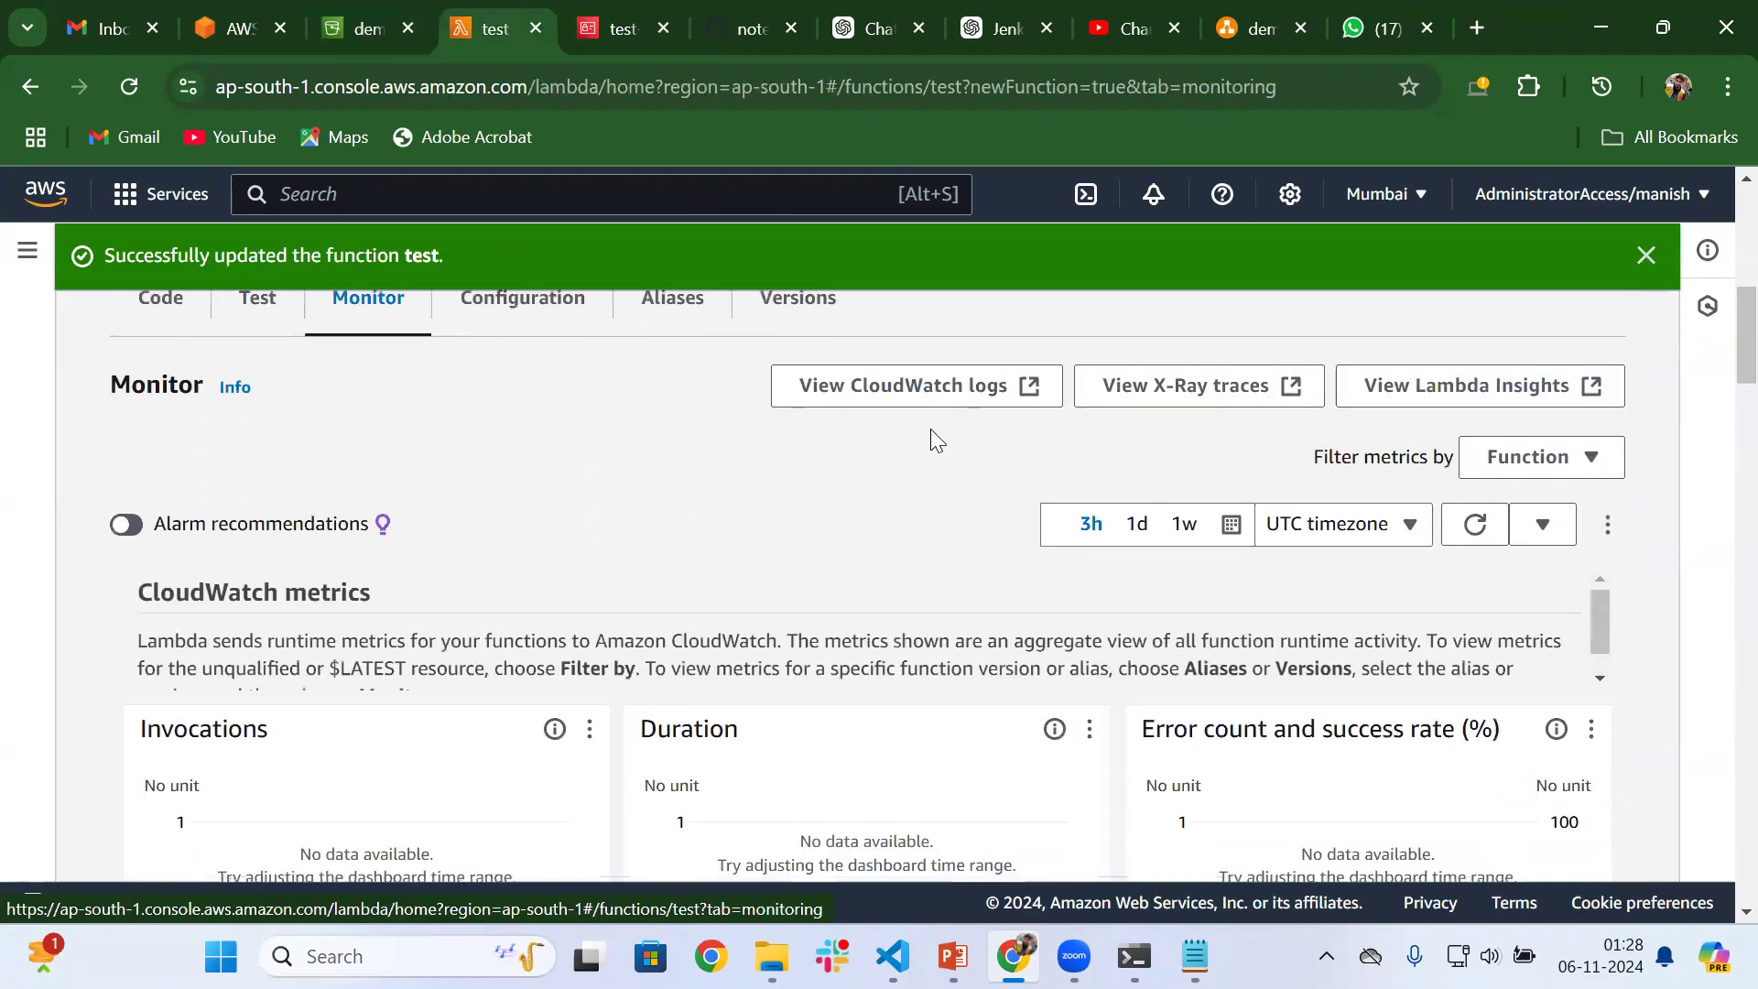
pyautogui.click(1012, 388)
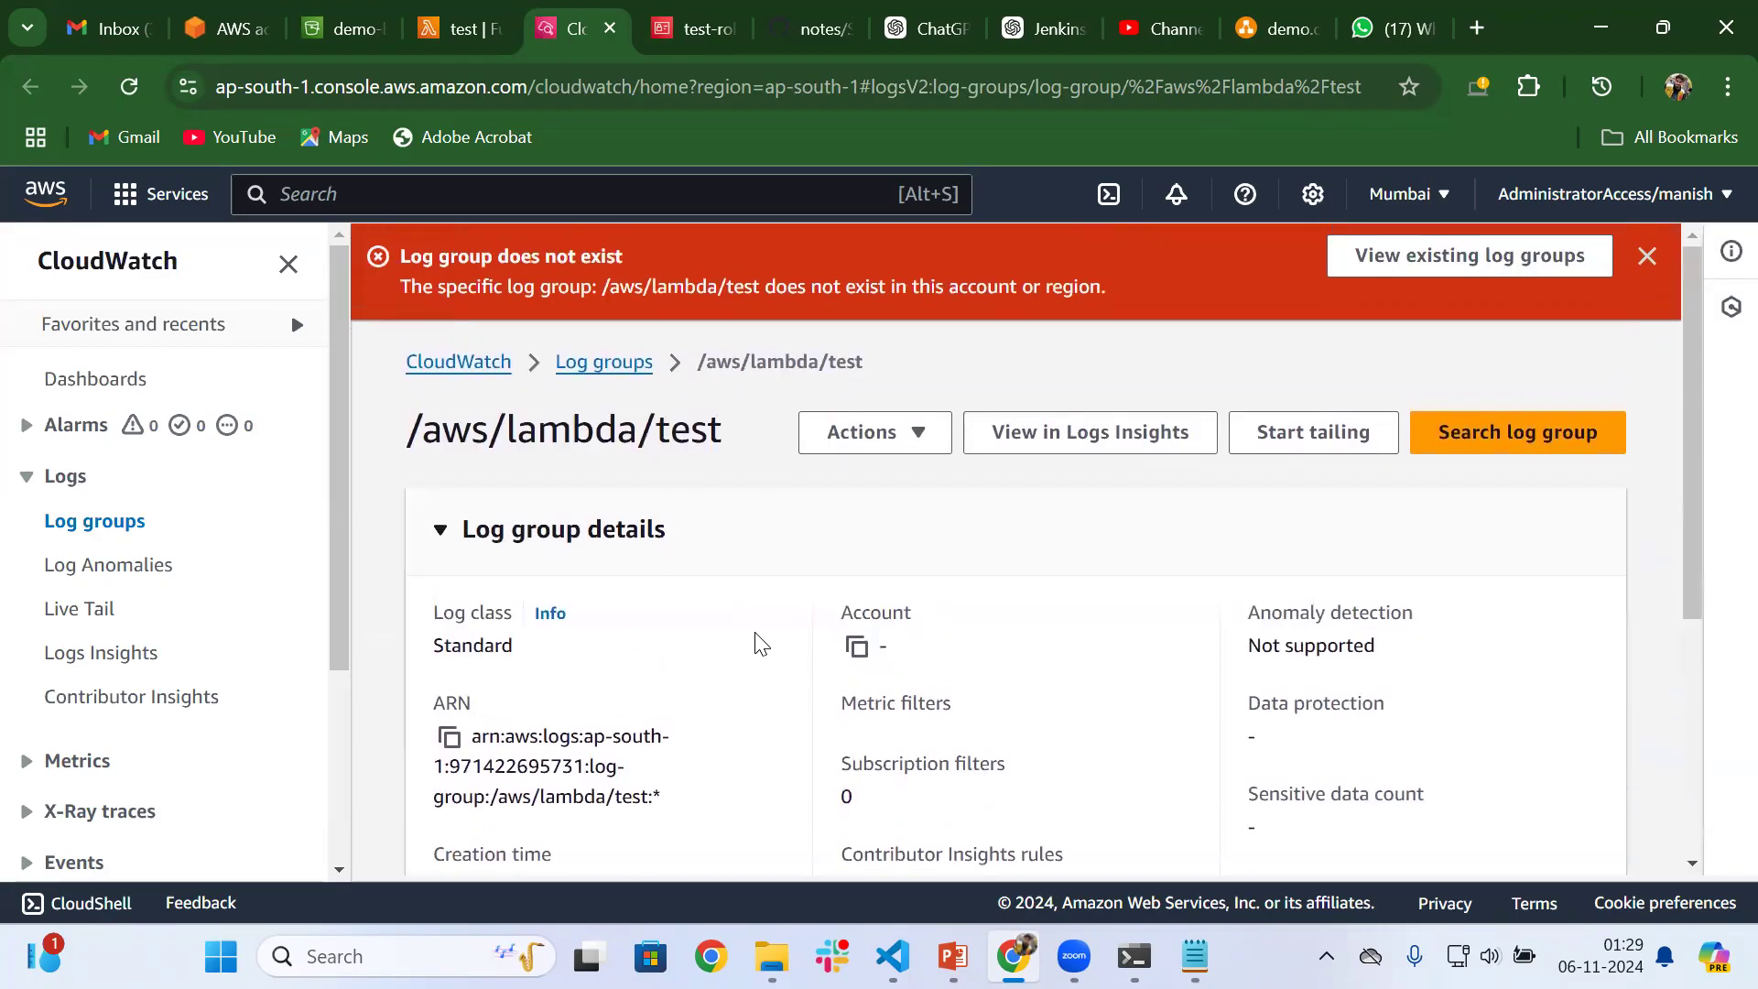
pyautogui.scroll(-5, 759, 643)
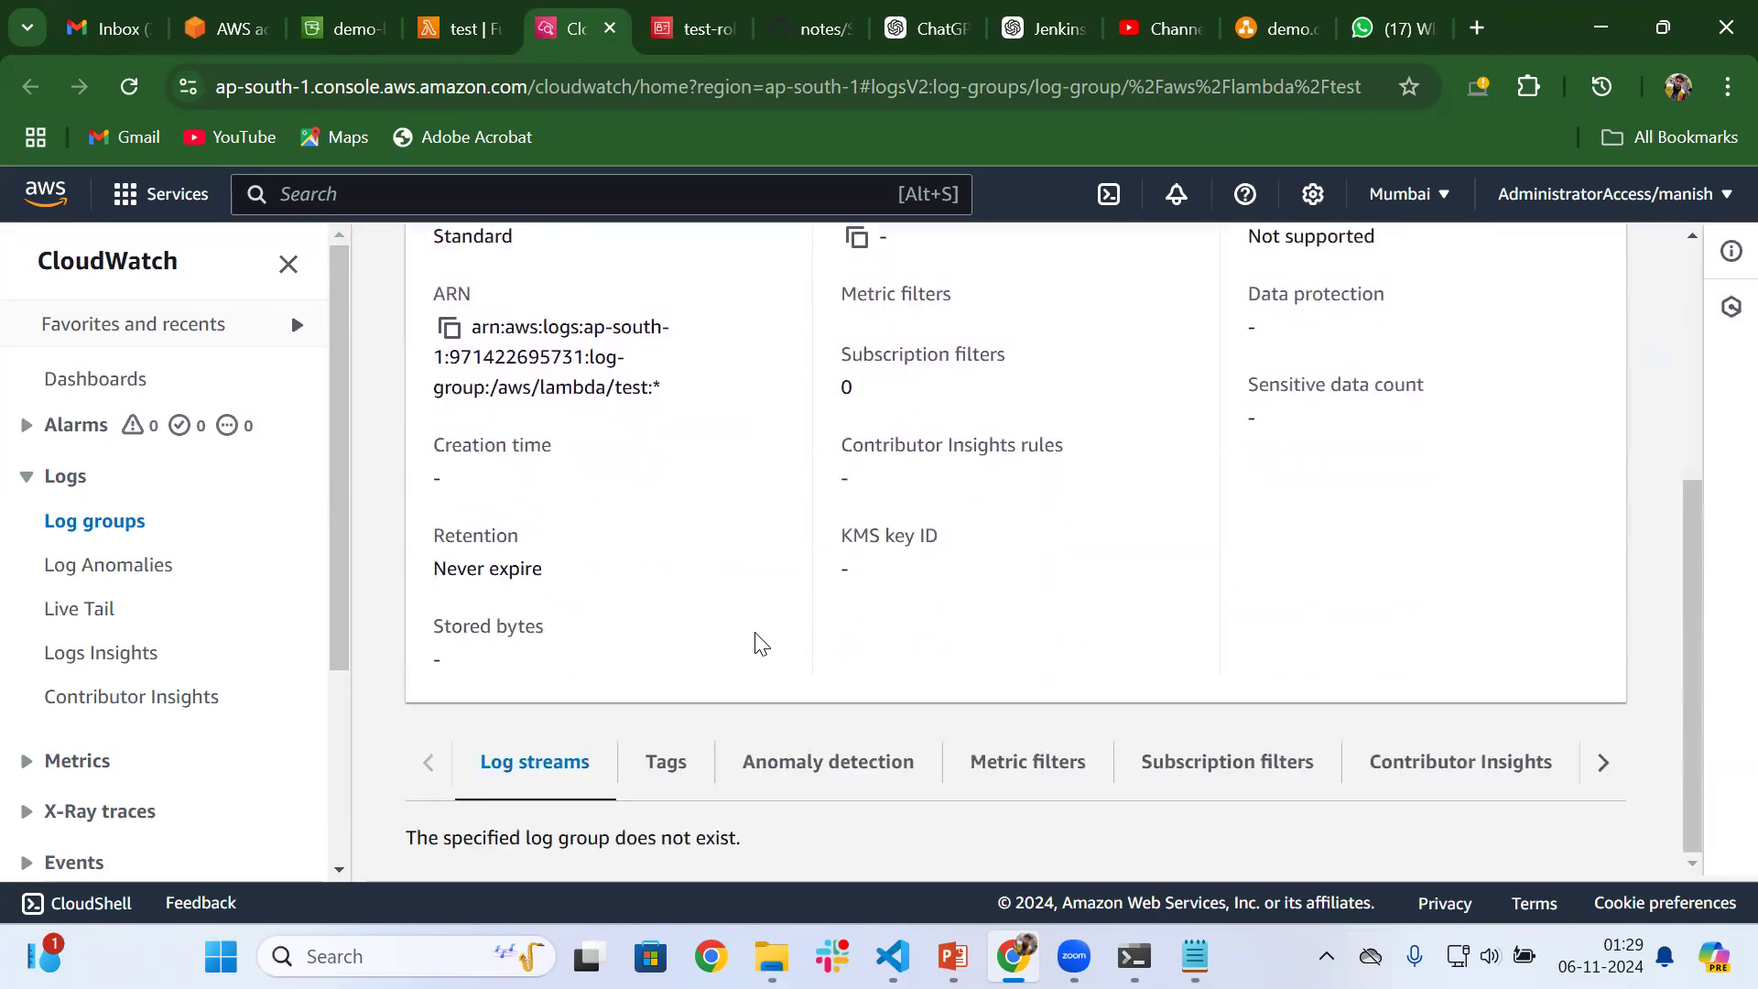
pyautogui.scroll(5, 769, 503)
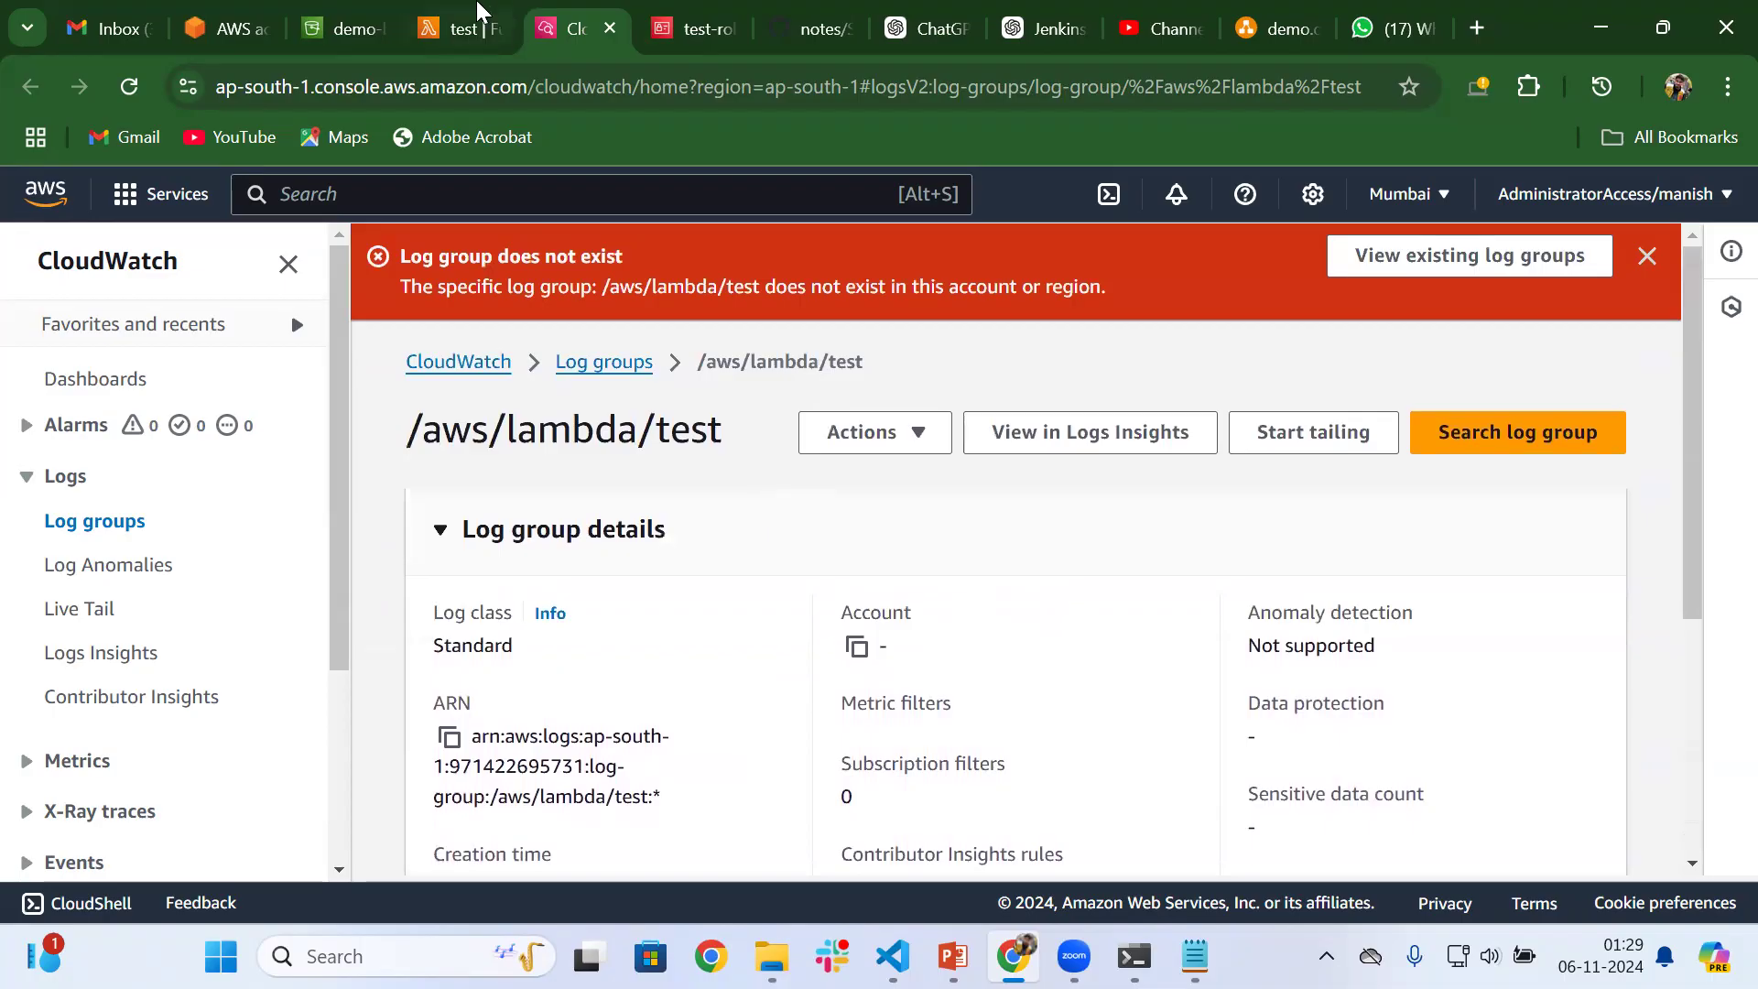
# Upload testfile2.txt from the S3Demo folder to the demo-bucket-m bucket
pyautogui.click(355, 7)
pyautogui.click(180, 530)
pyautogui.scroll(-1, 558, 611)
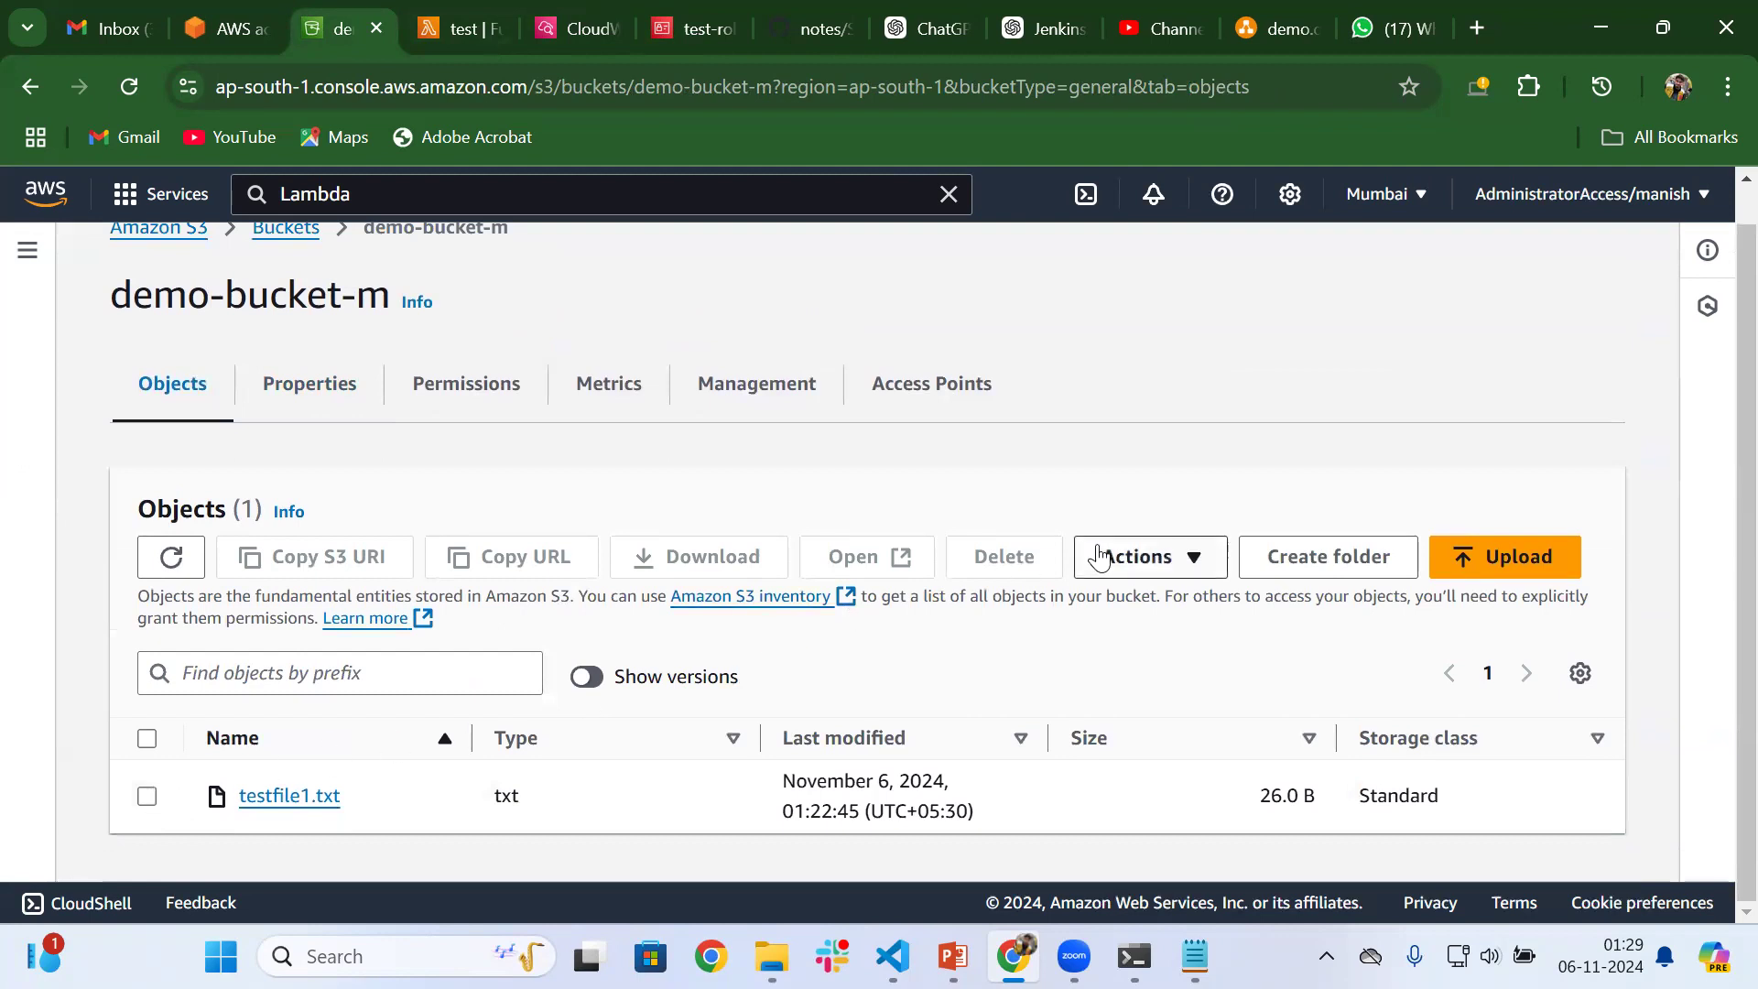
pyautogui.click(1468, 560)
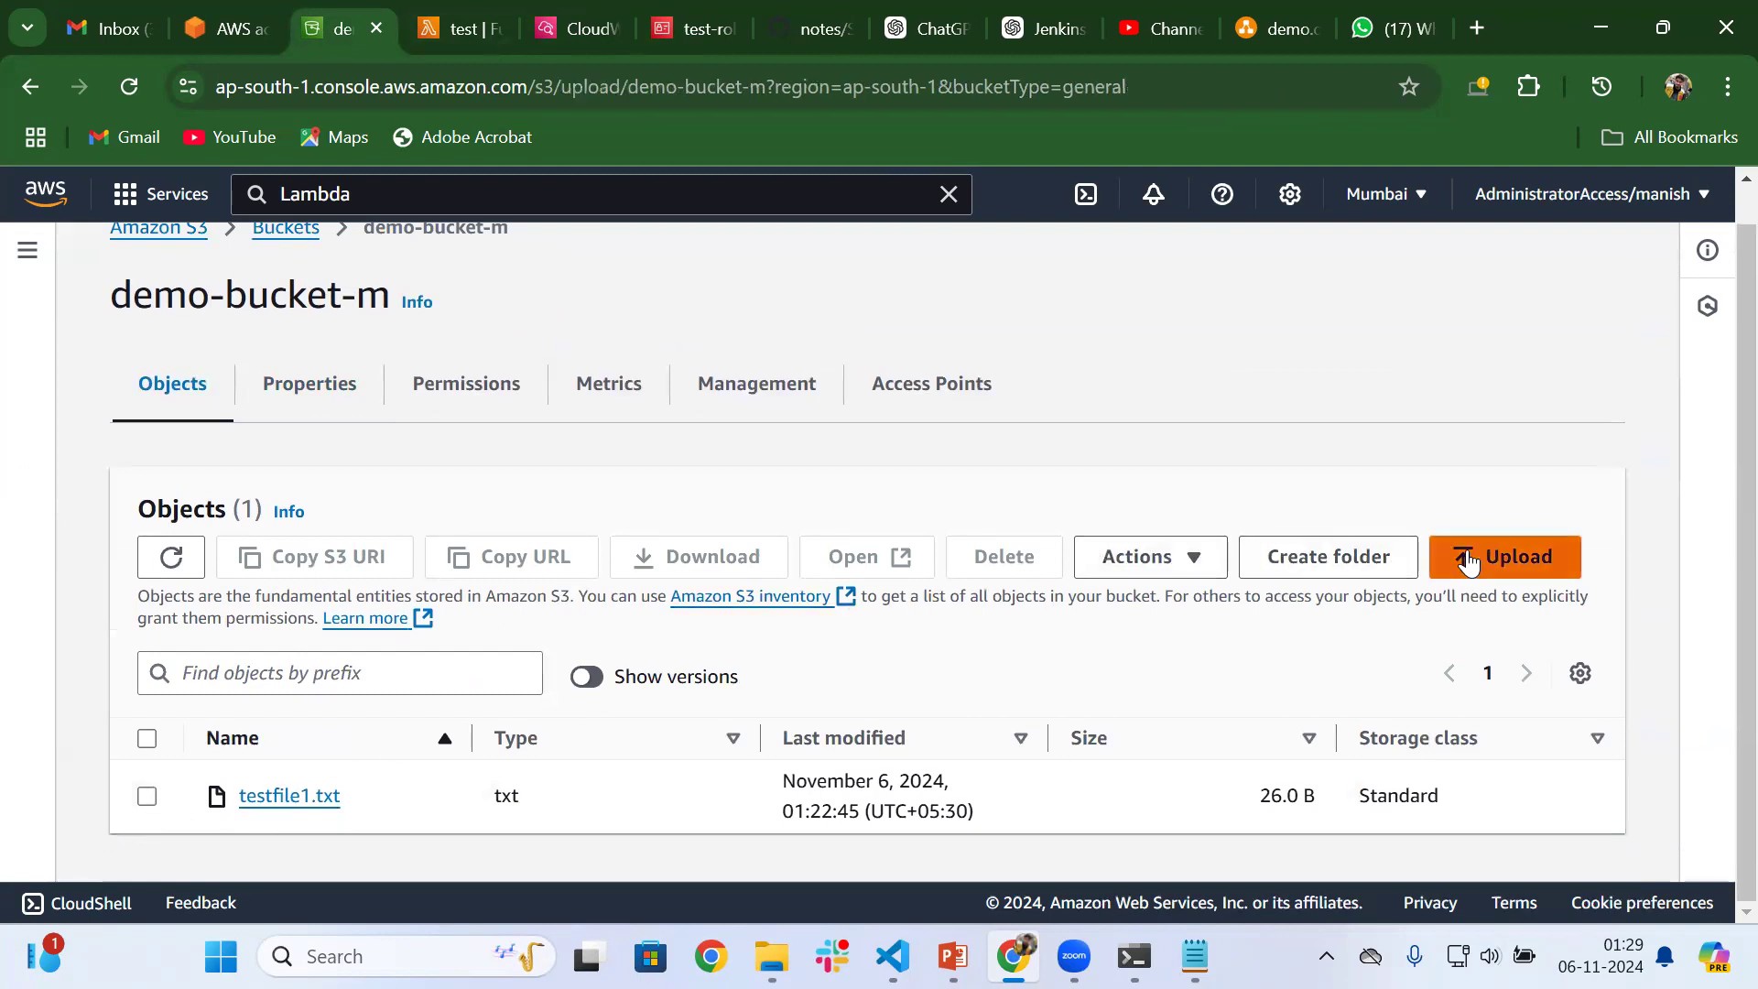
pyautogui.click(954, 623)
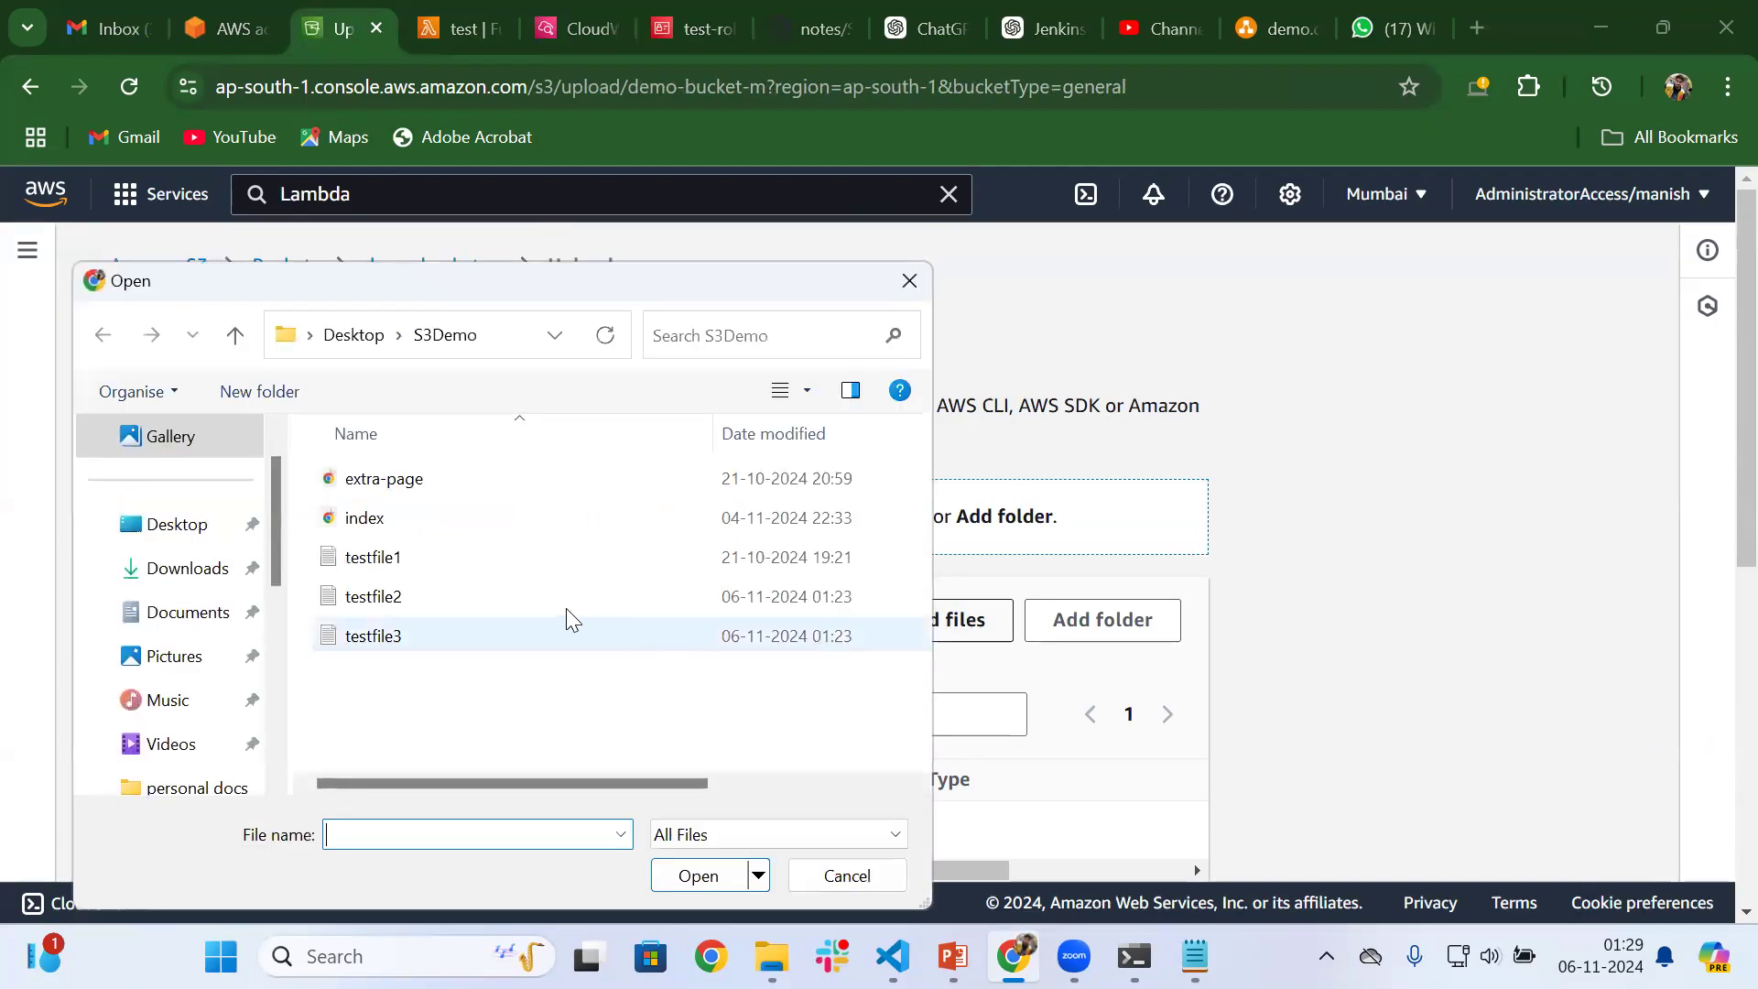
pyautogui.click(451, 596)
pyautogui.click(695, 876)
pyautogui.scroll(-5, 887, 692)
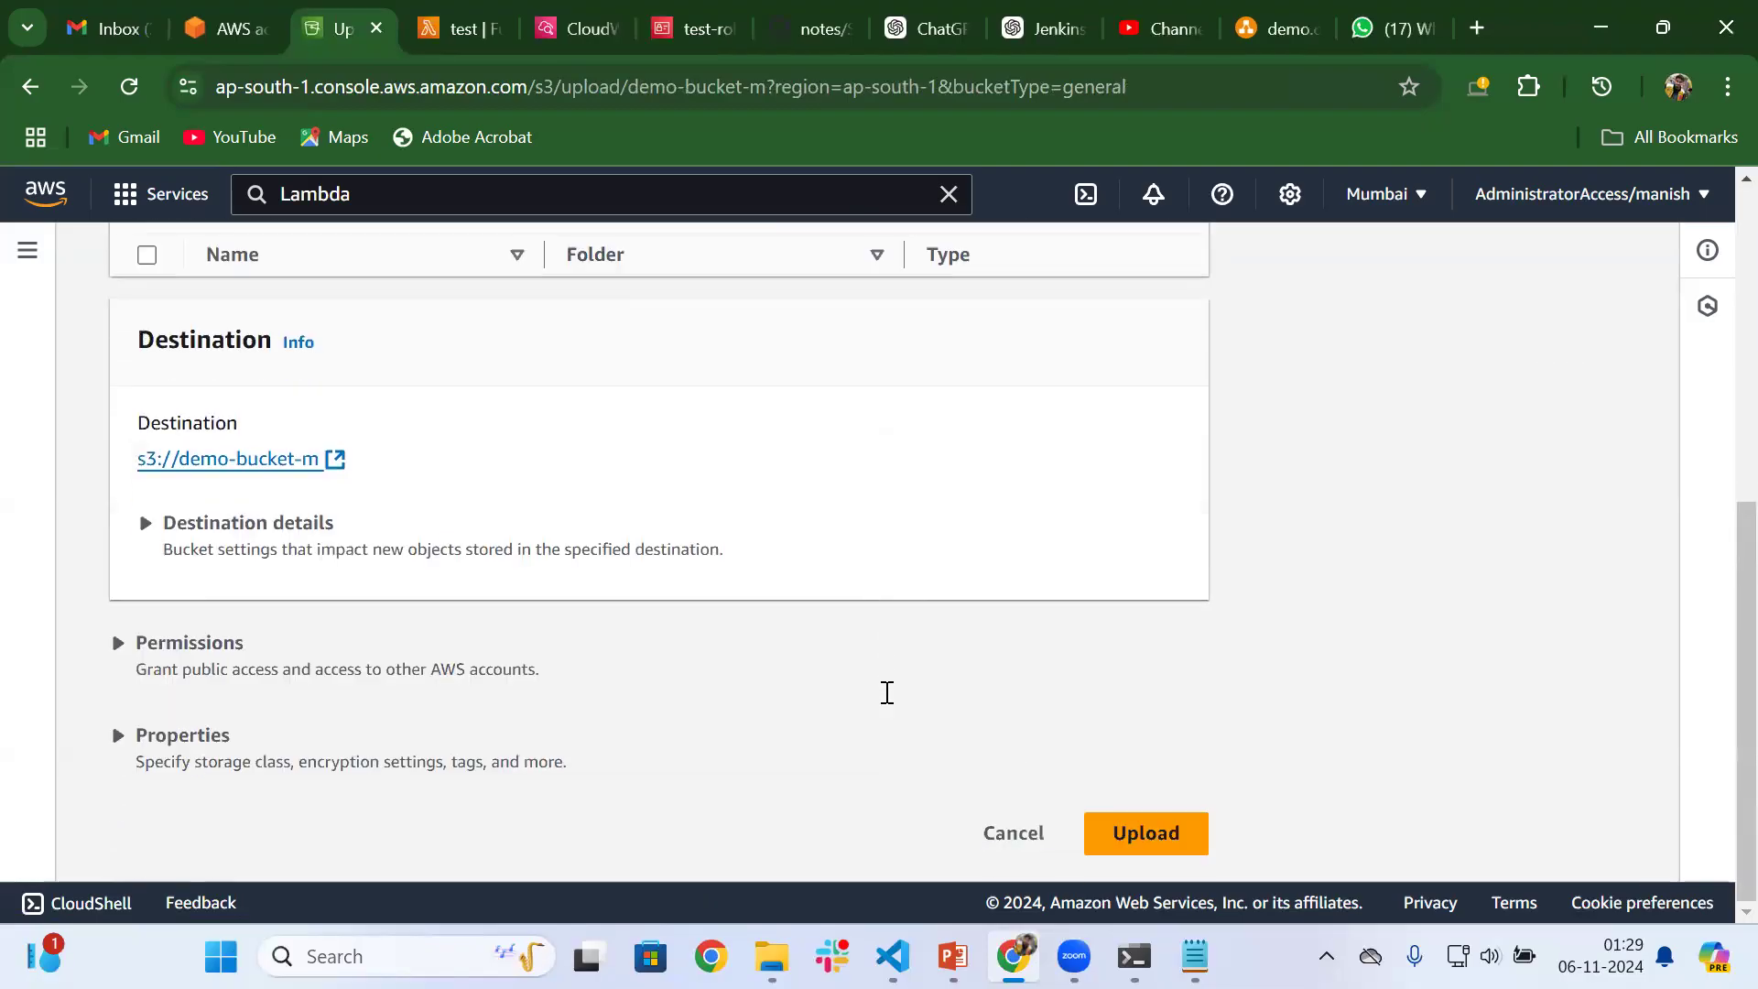
pyautogui.click(1159, 833)
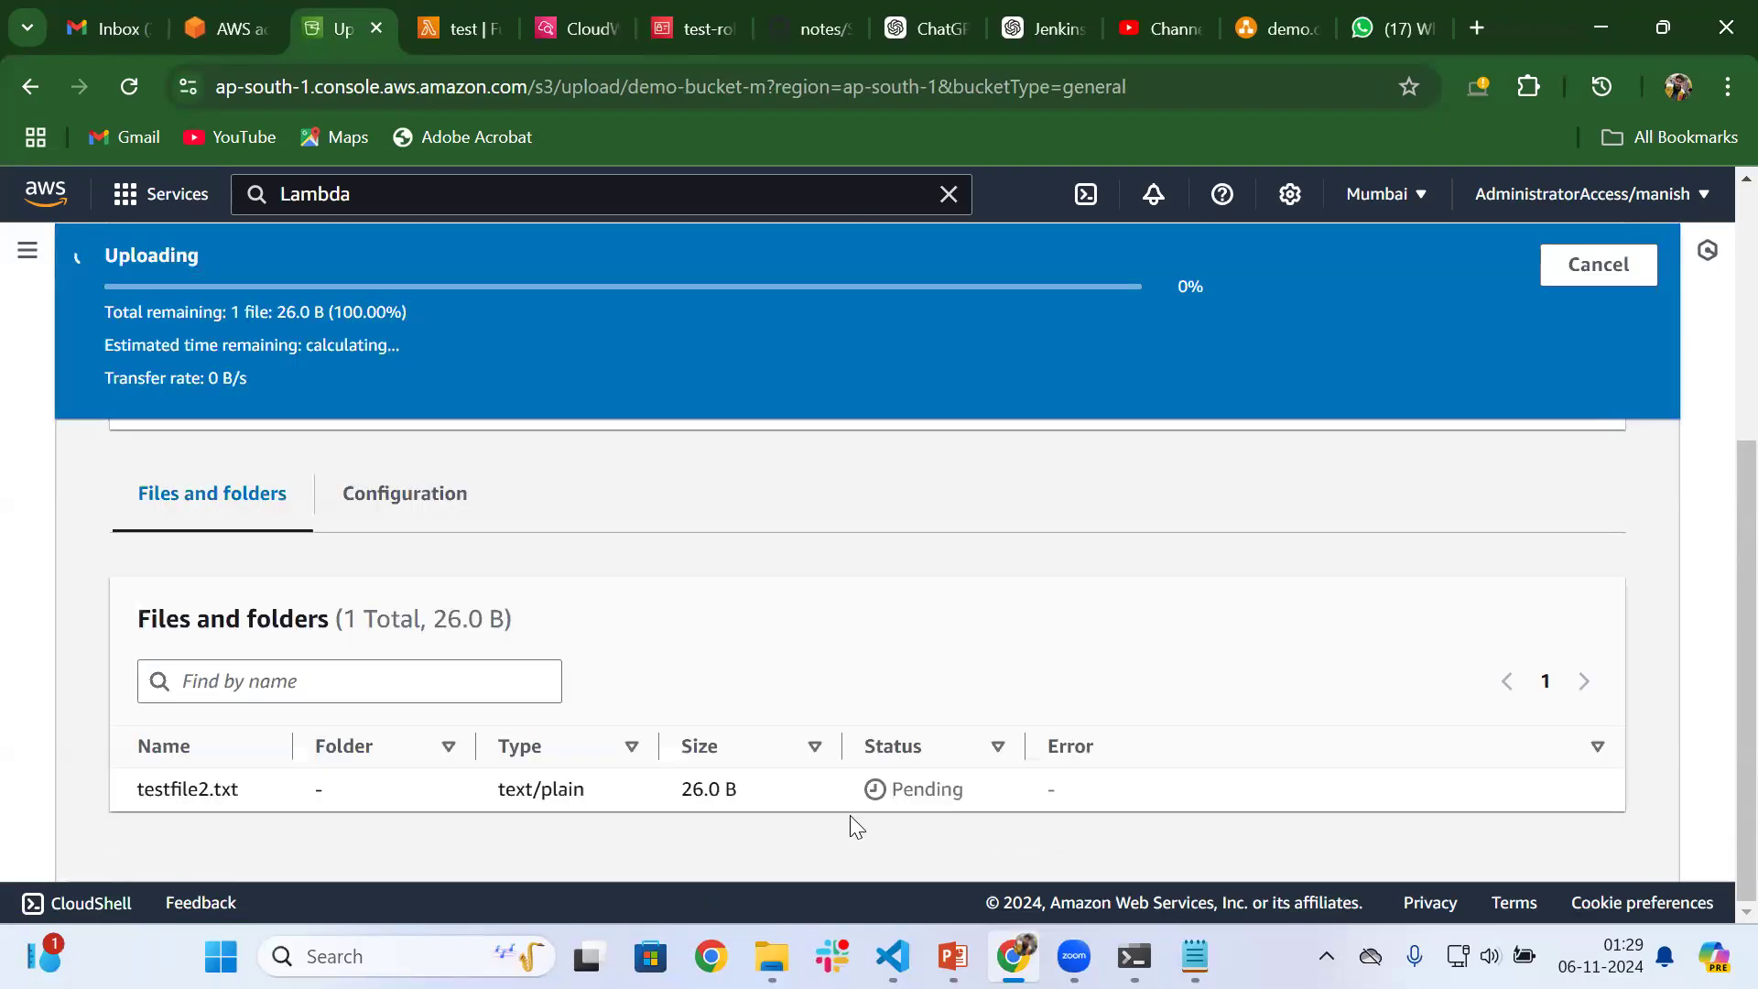
# Return to the /aws/lambda/test log group in CloudWatch, reload the page and view its log streams
pyautogui.click(574, 13)
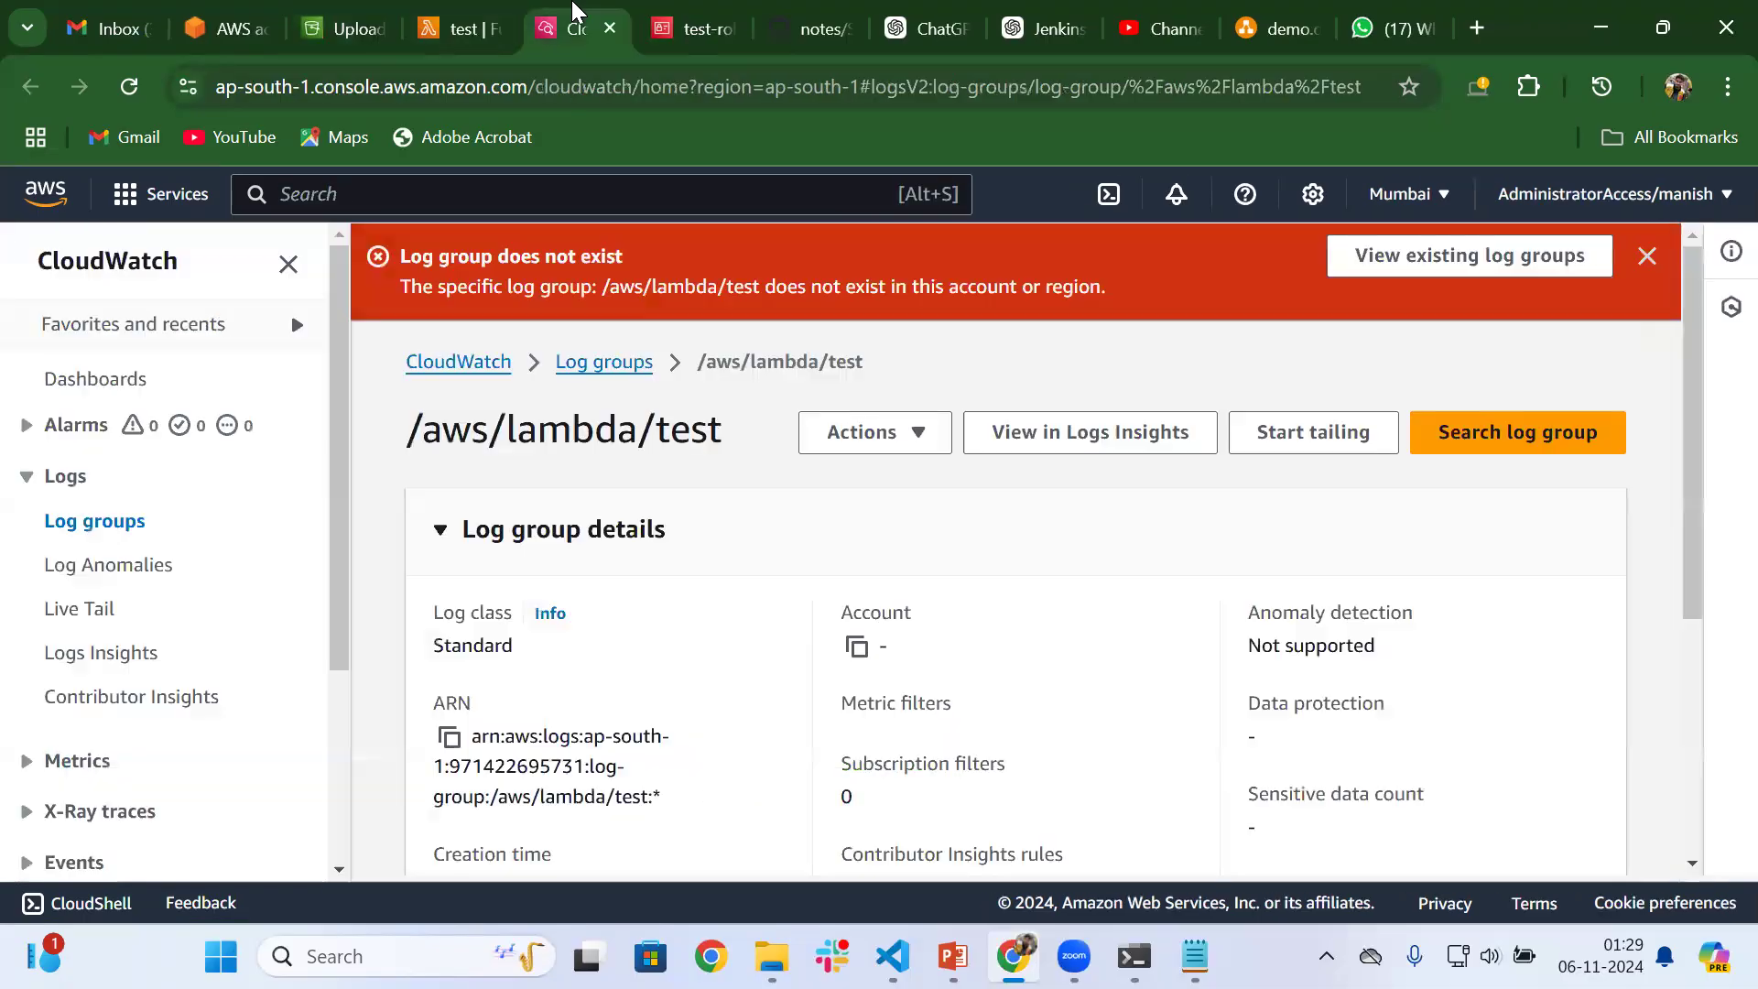
pyautogui.scroll(-1, 879, 557)
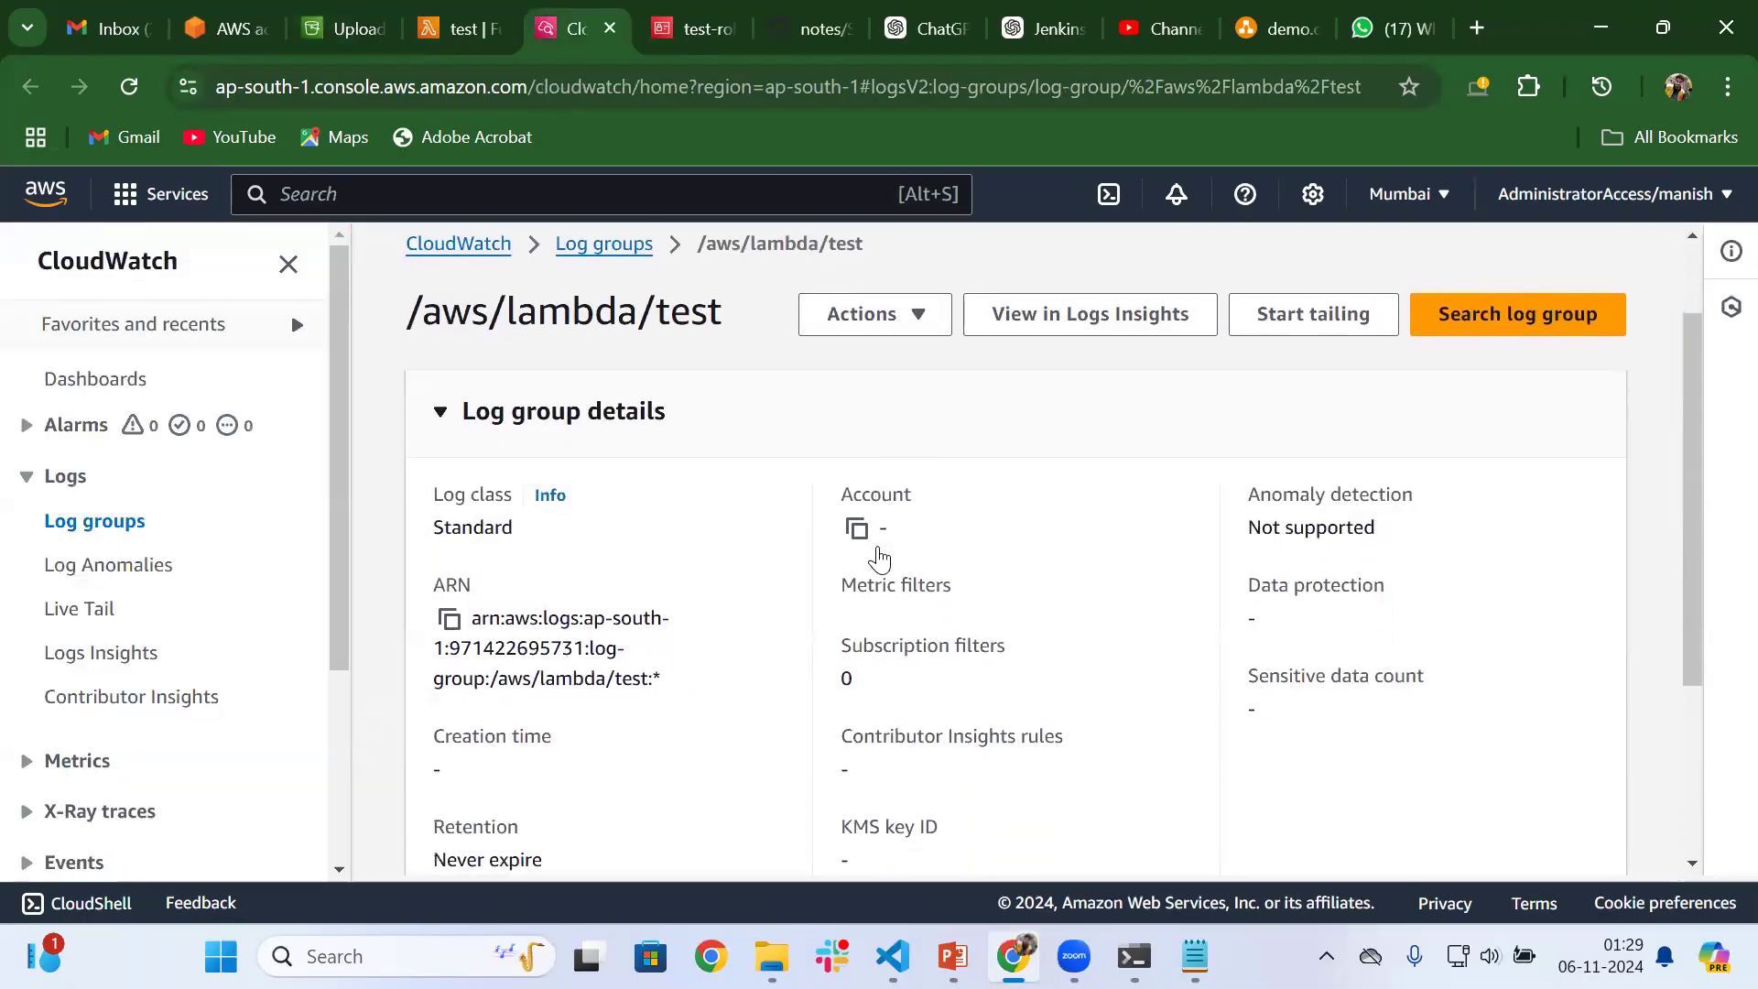
pyautogui.scroll(-3, 879, 556)
pyautogui.scroll(4, 879, 557)
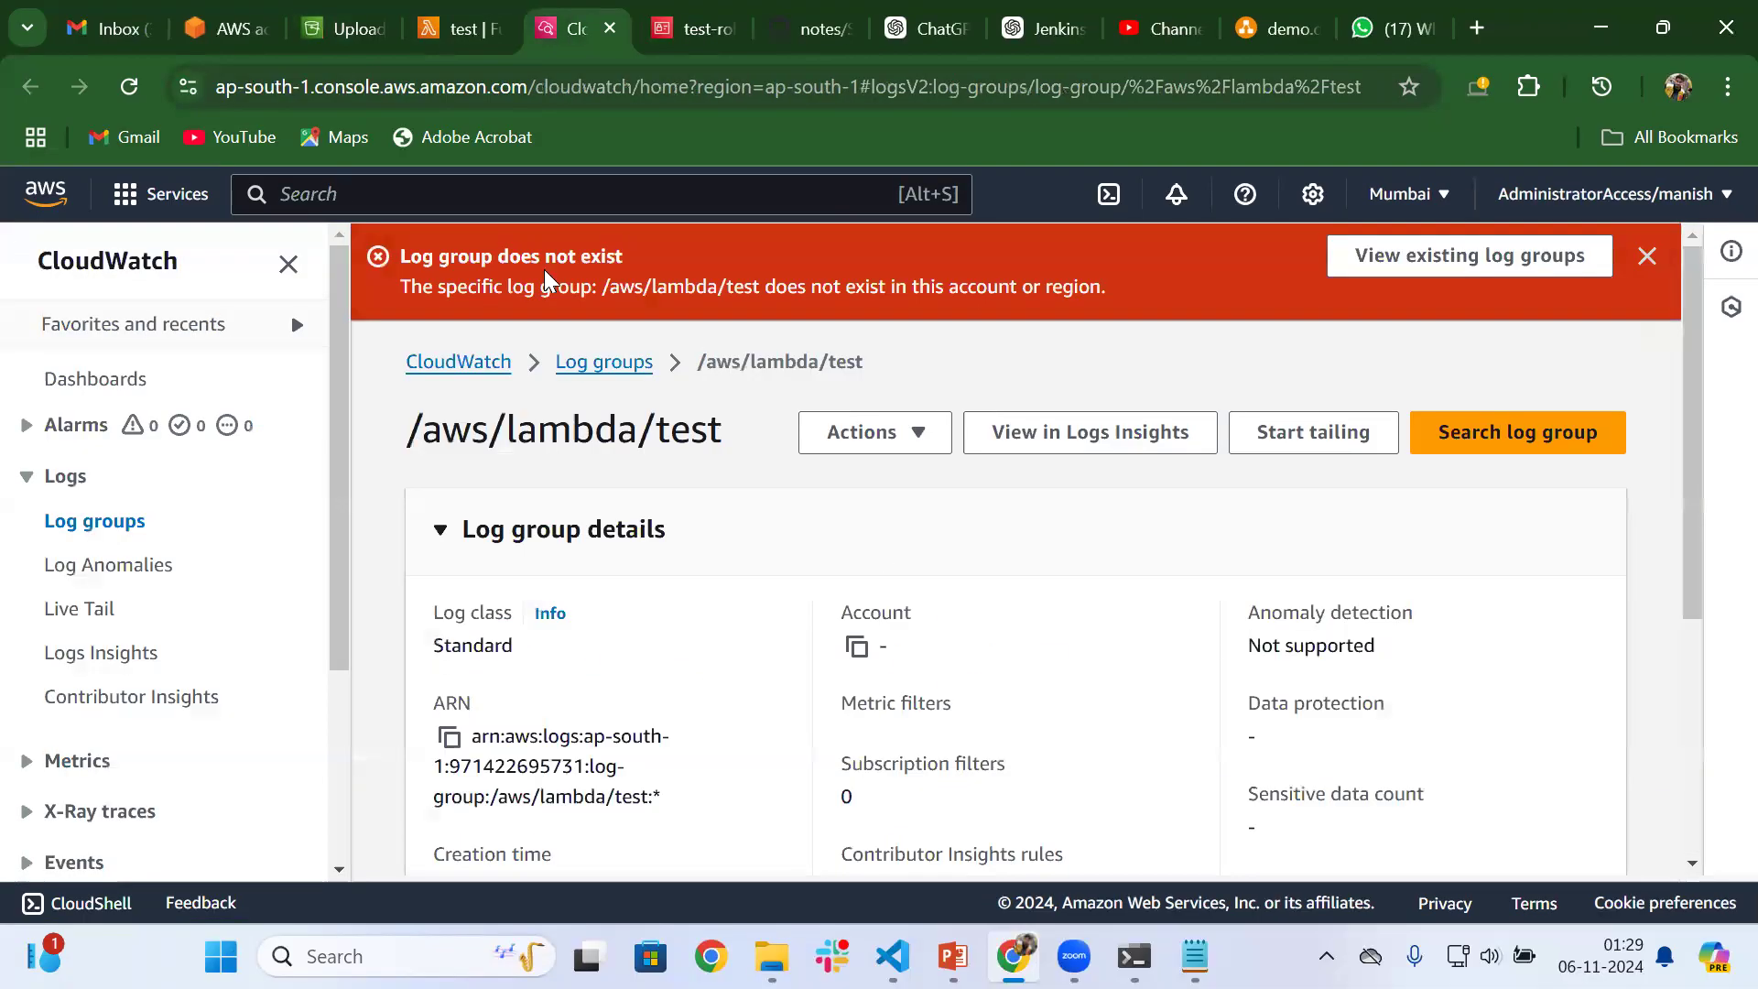
pyautogui.click(118, 79)
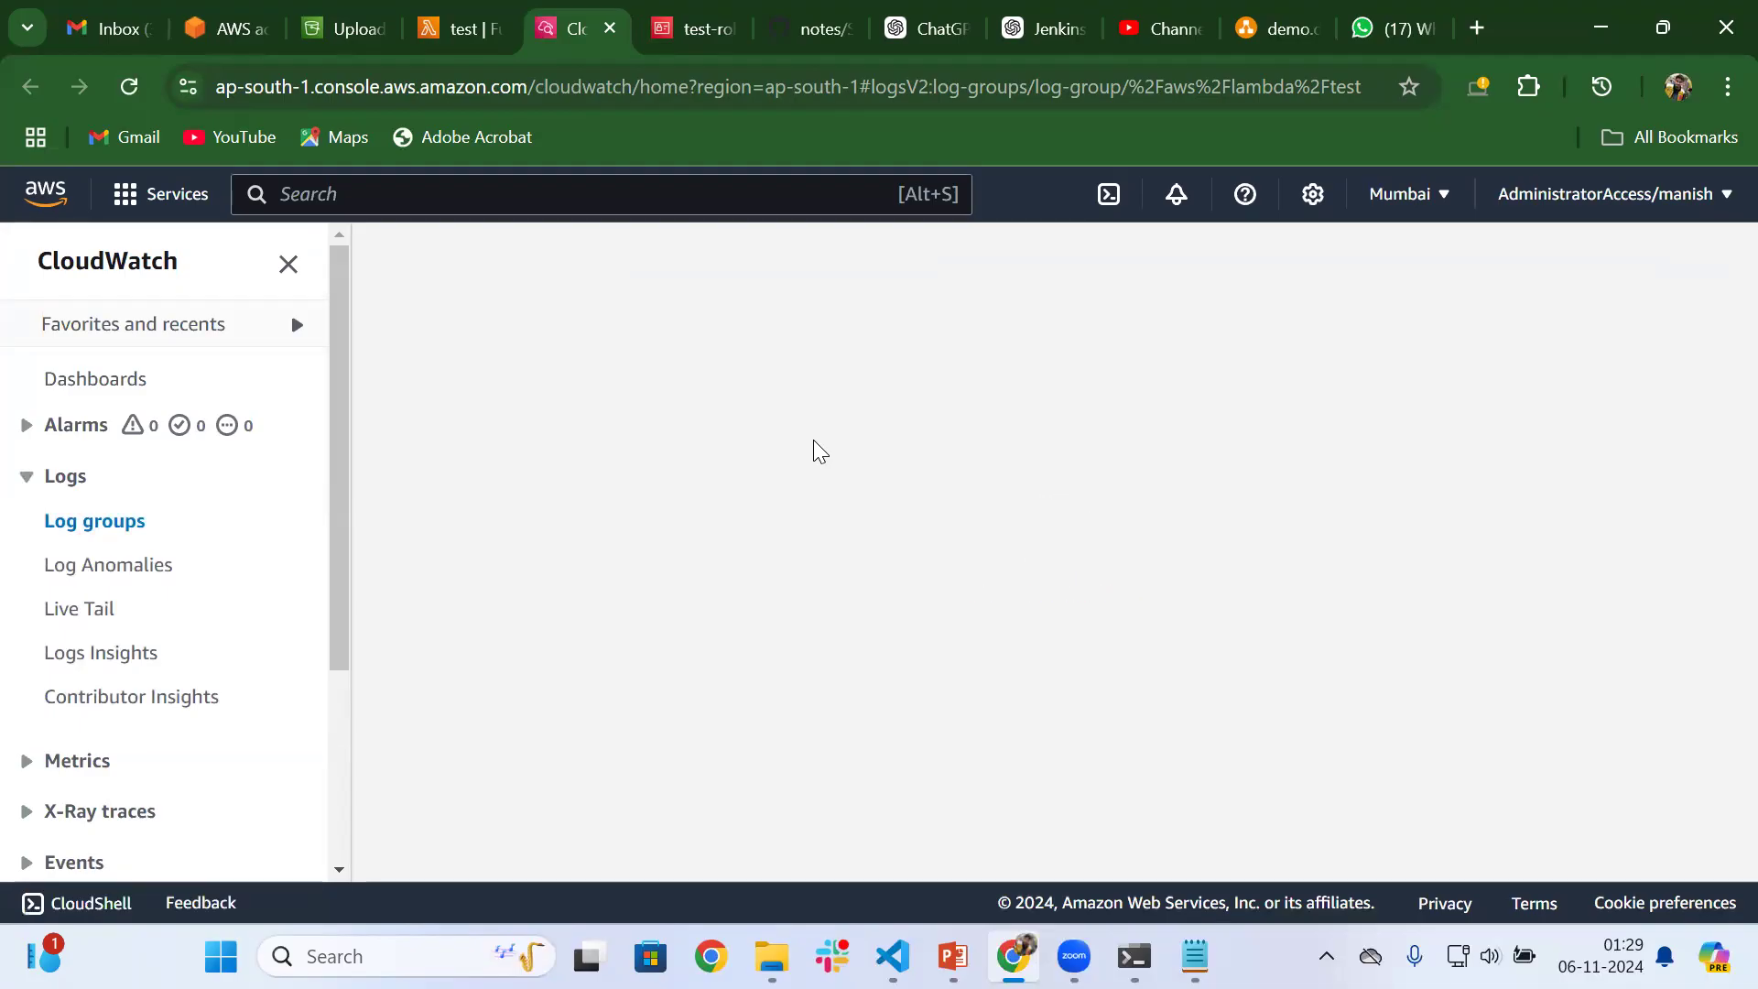
pyautogui.scroll(-5, 819, 451)
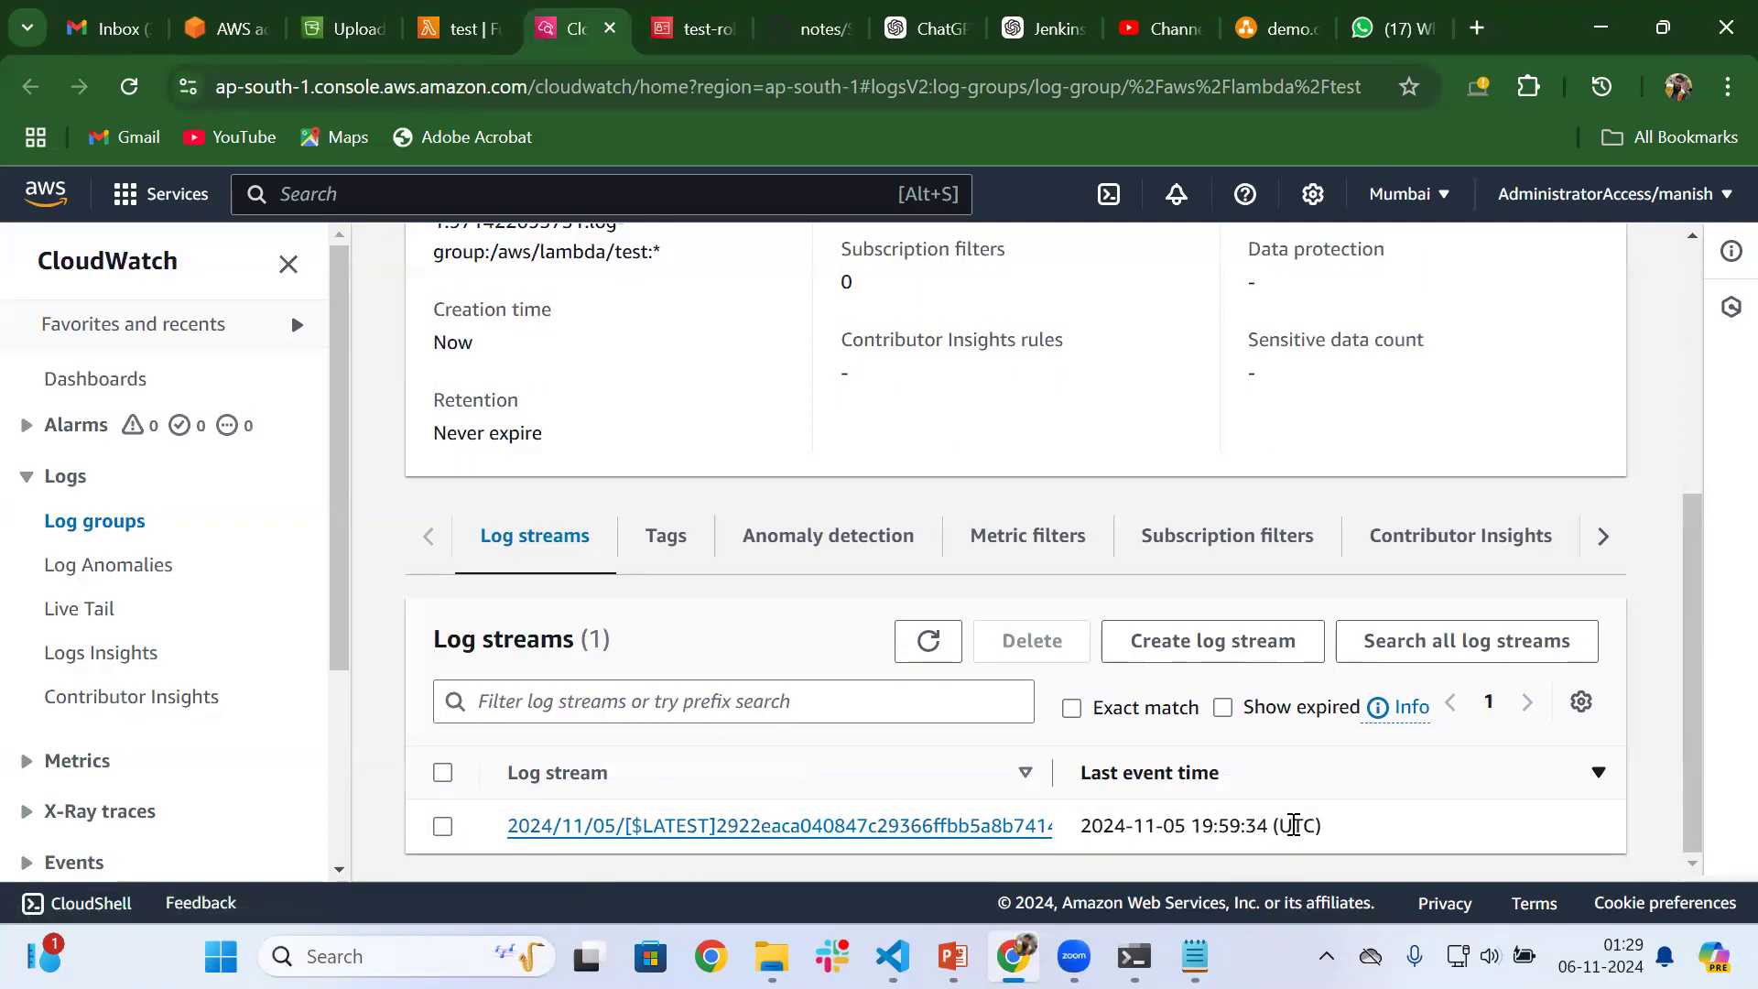
# Check the last event time of the log stream and open the stream's log events
pyautogui.moveTo(1181, 822); pyautogui.dragTo(1077, 837)
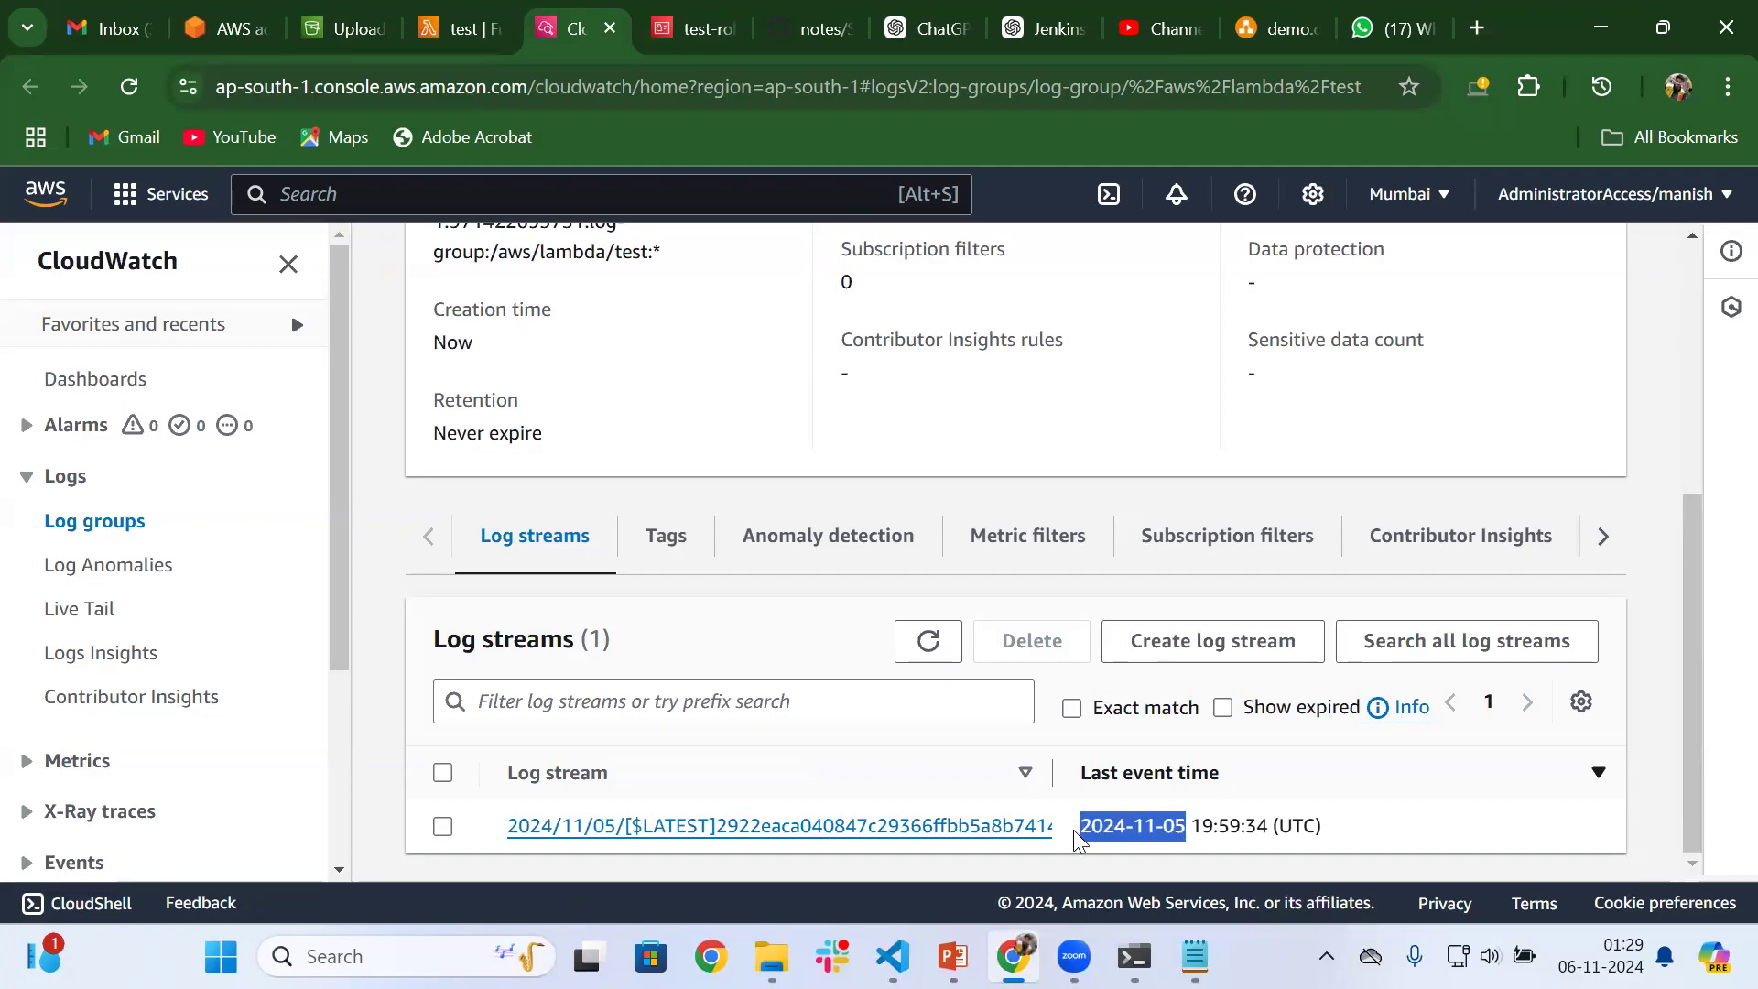
pyautogui.moveTo(1208, 833); pyautogui.dragTo(1324, 835)
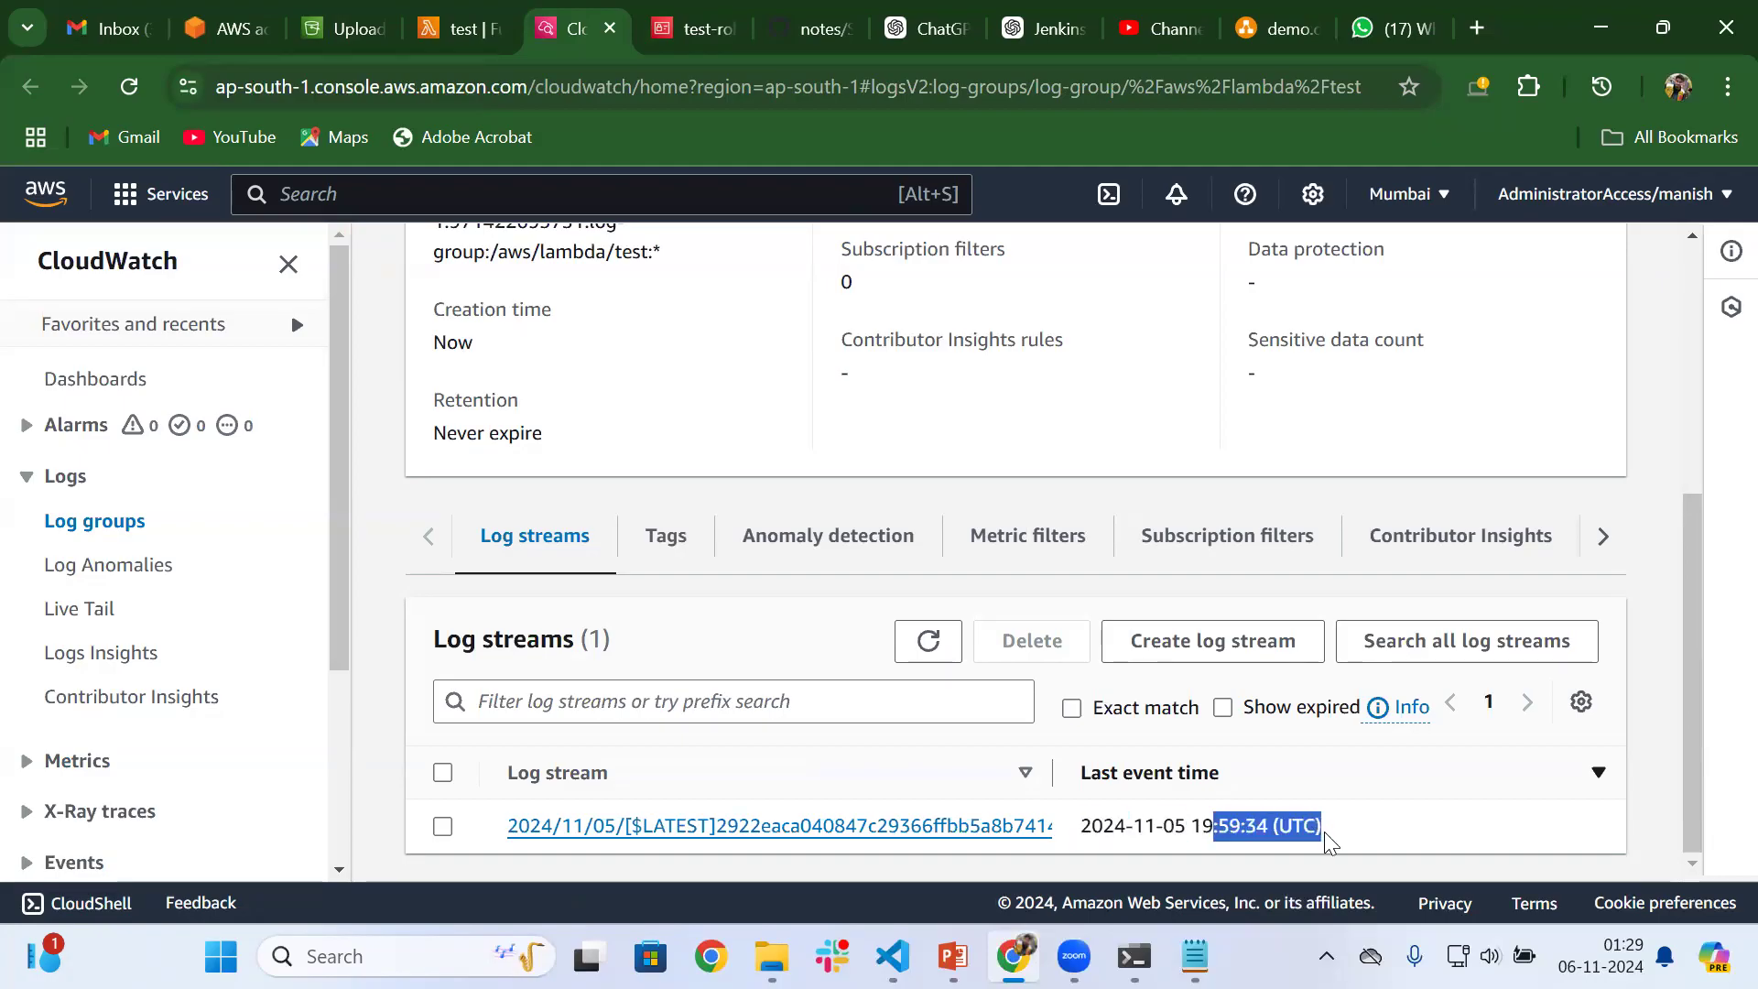
pyautogui.click(1329, 841)
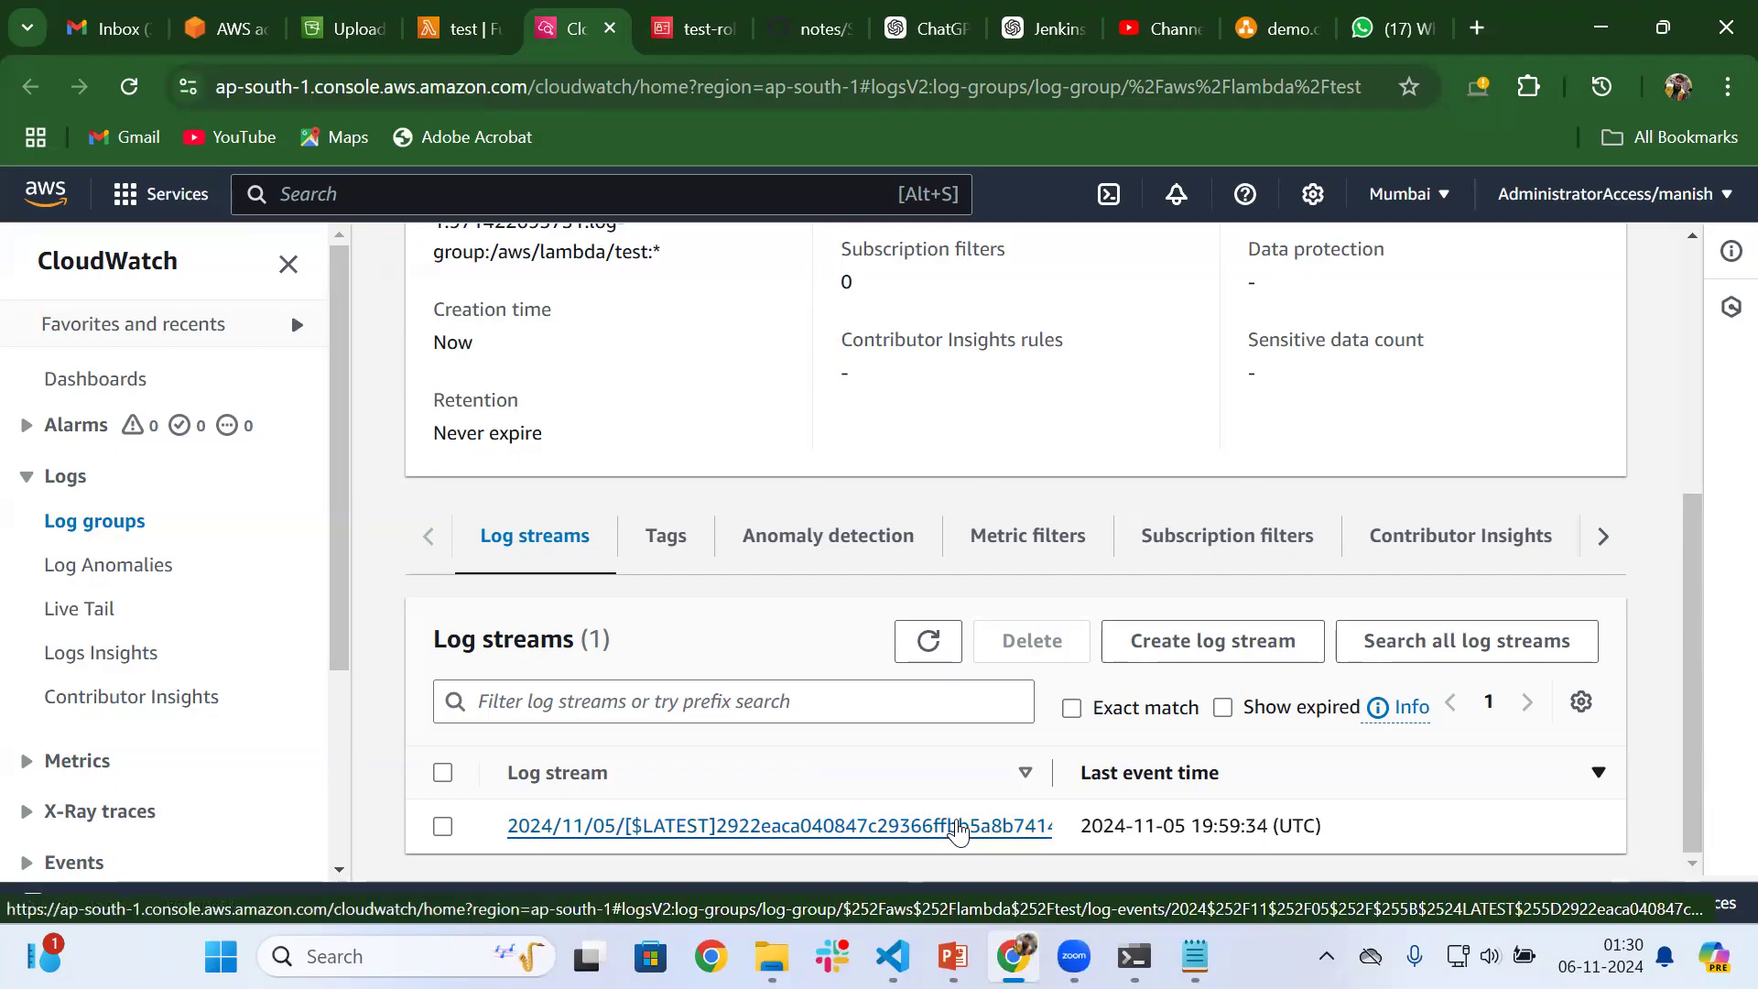
pyautogui.click(958, 827)
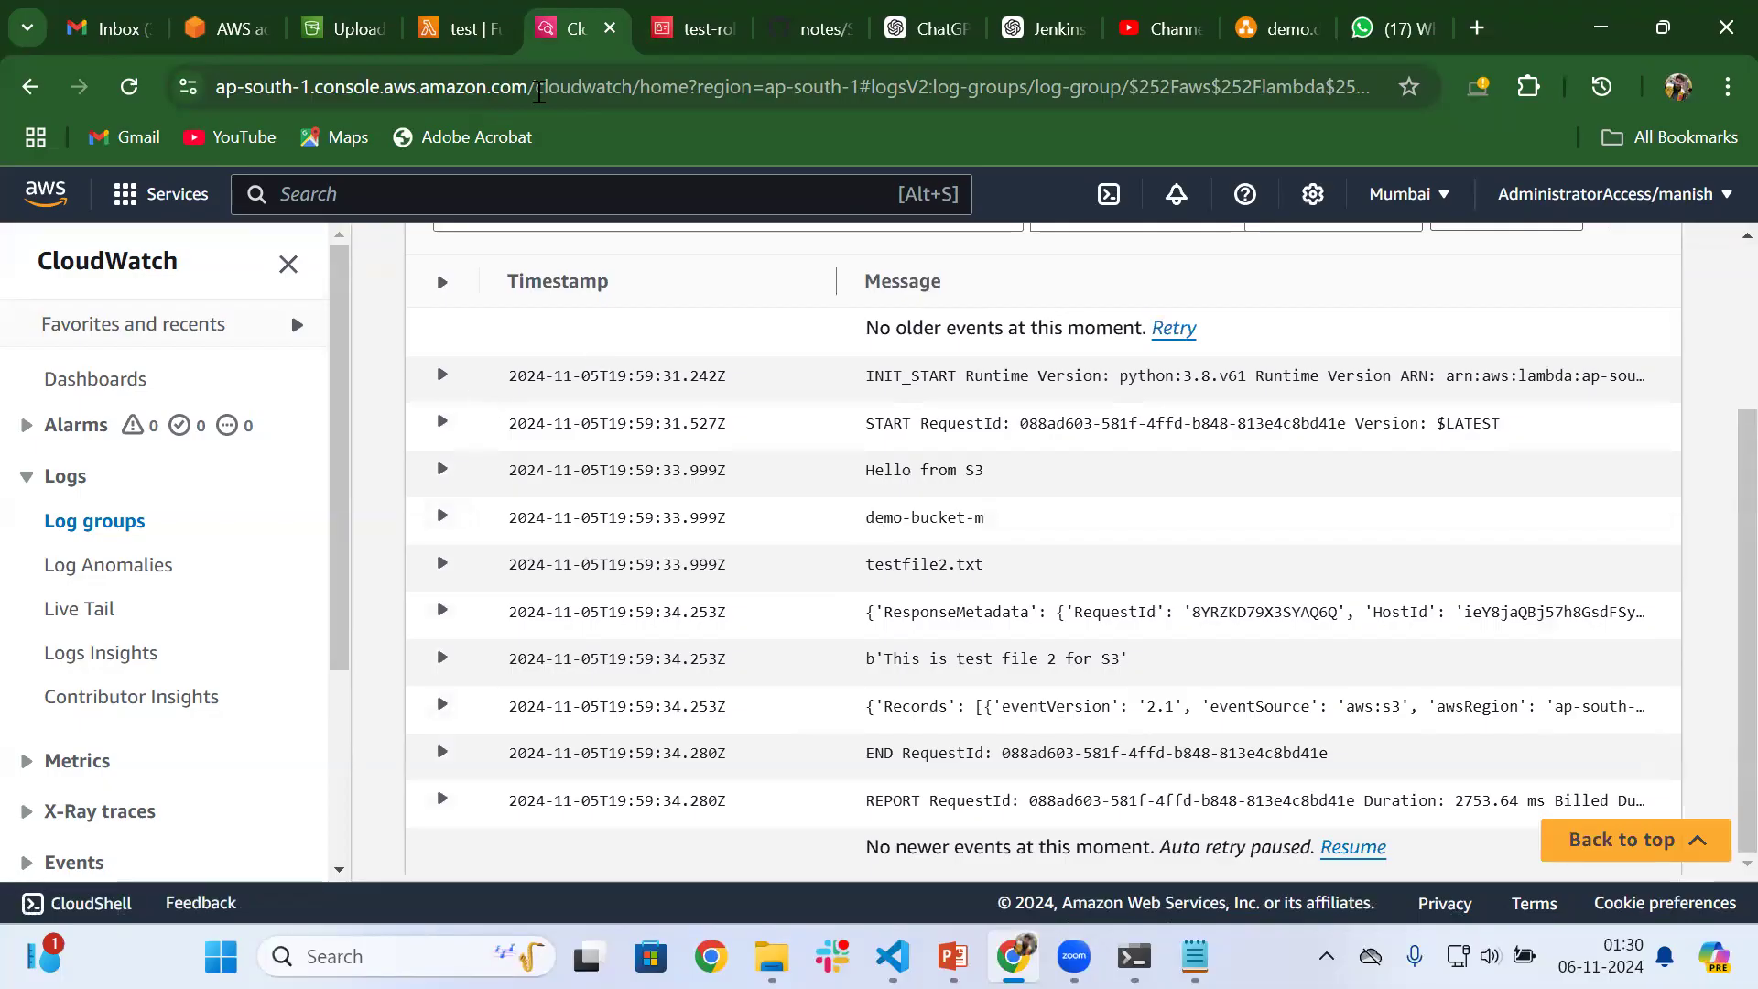
# Return to the test function's code and highlight the print statements for the S3 greeting, bucket name and bucket object
pyautogui.click(453, 29)
pyautogui.scroll(1, 261, 613)
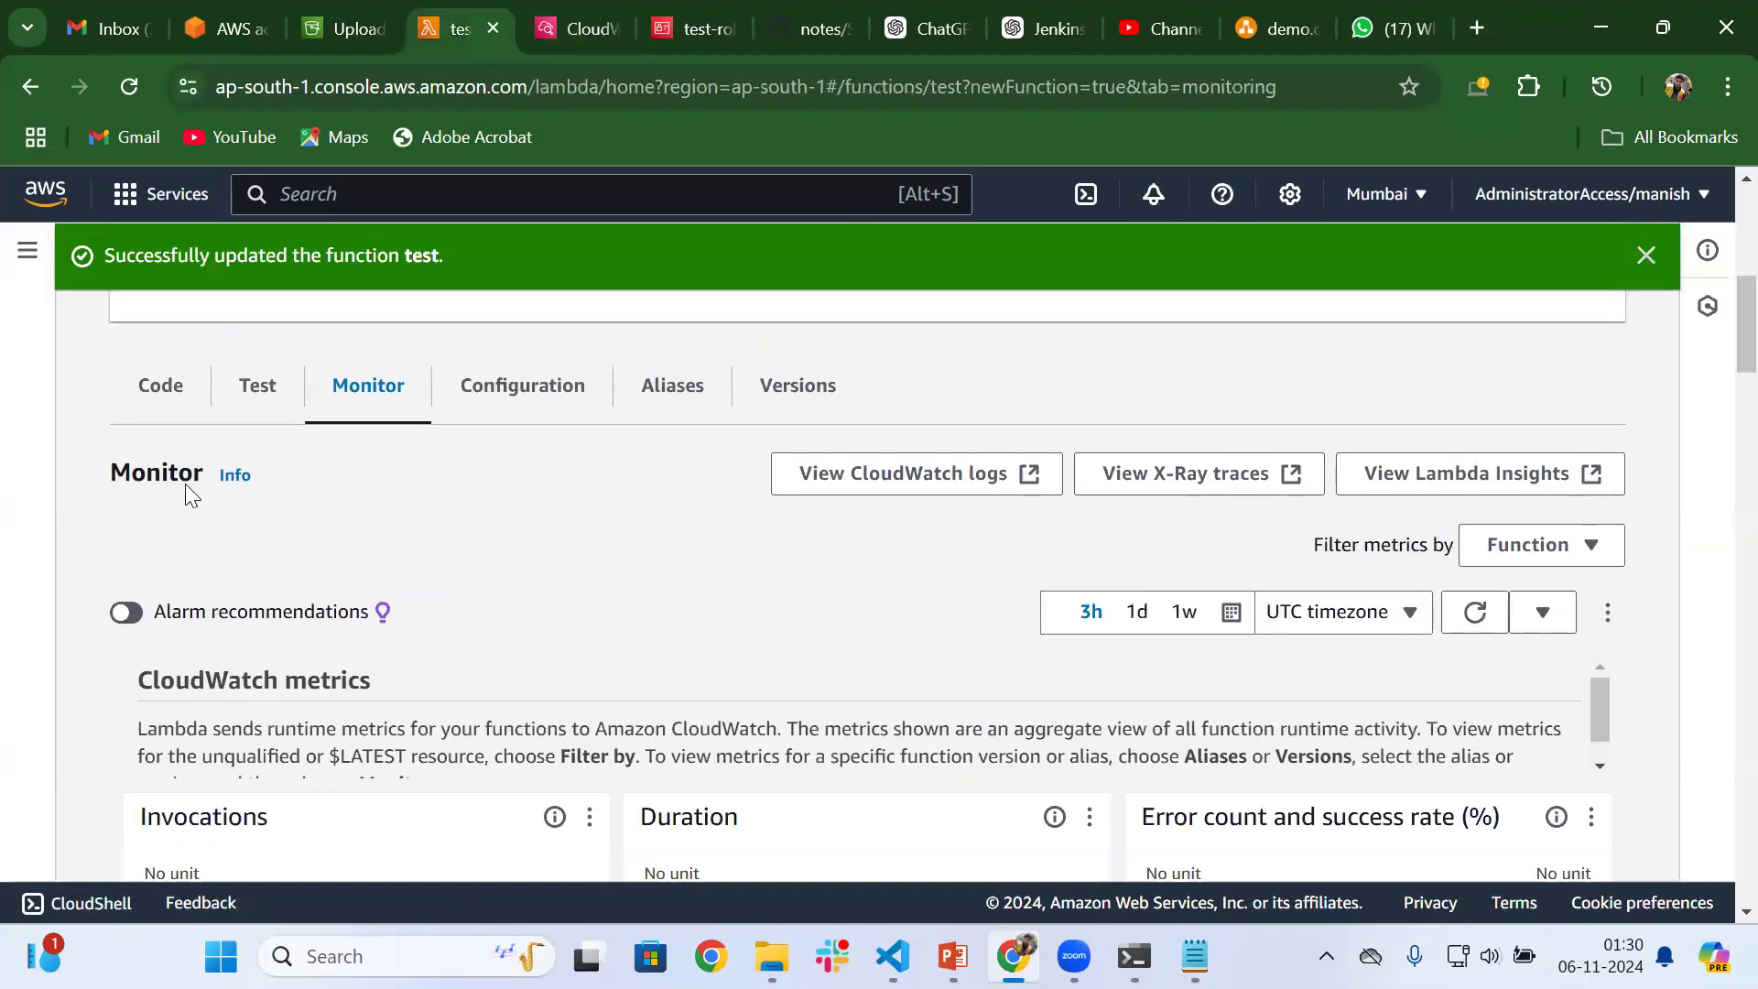
pyautogui.click(154, 402)
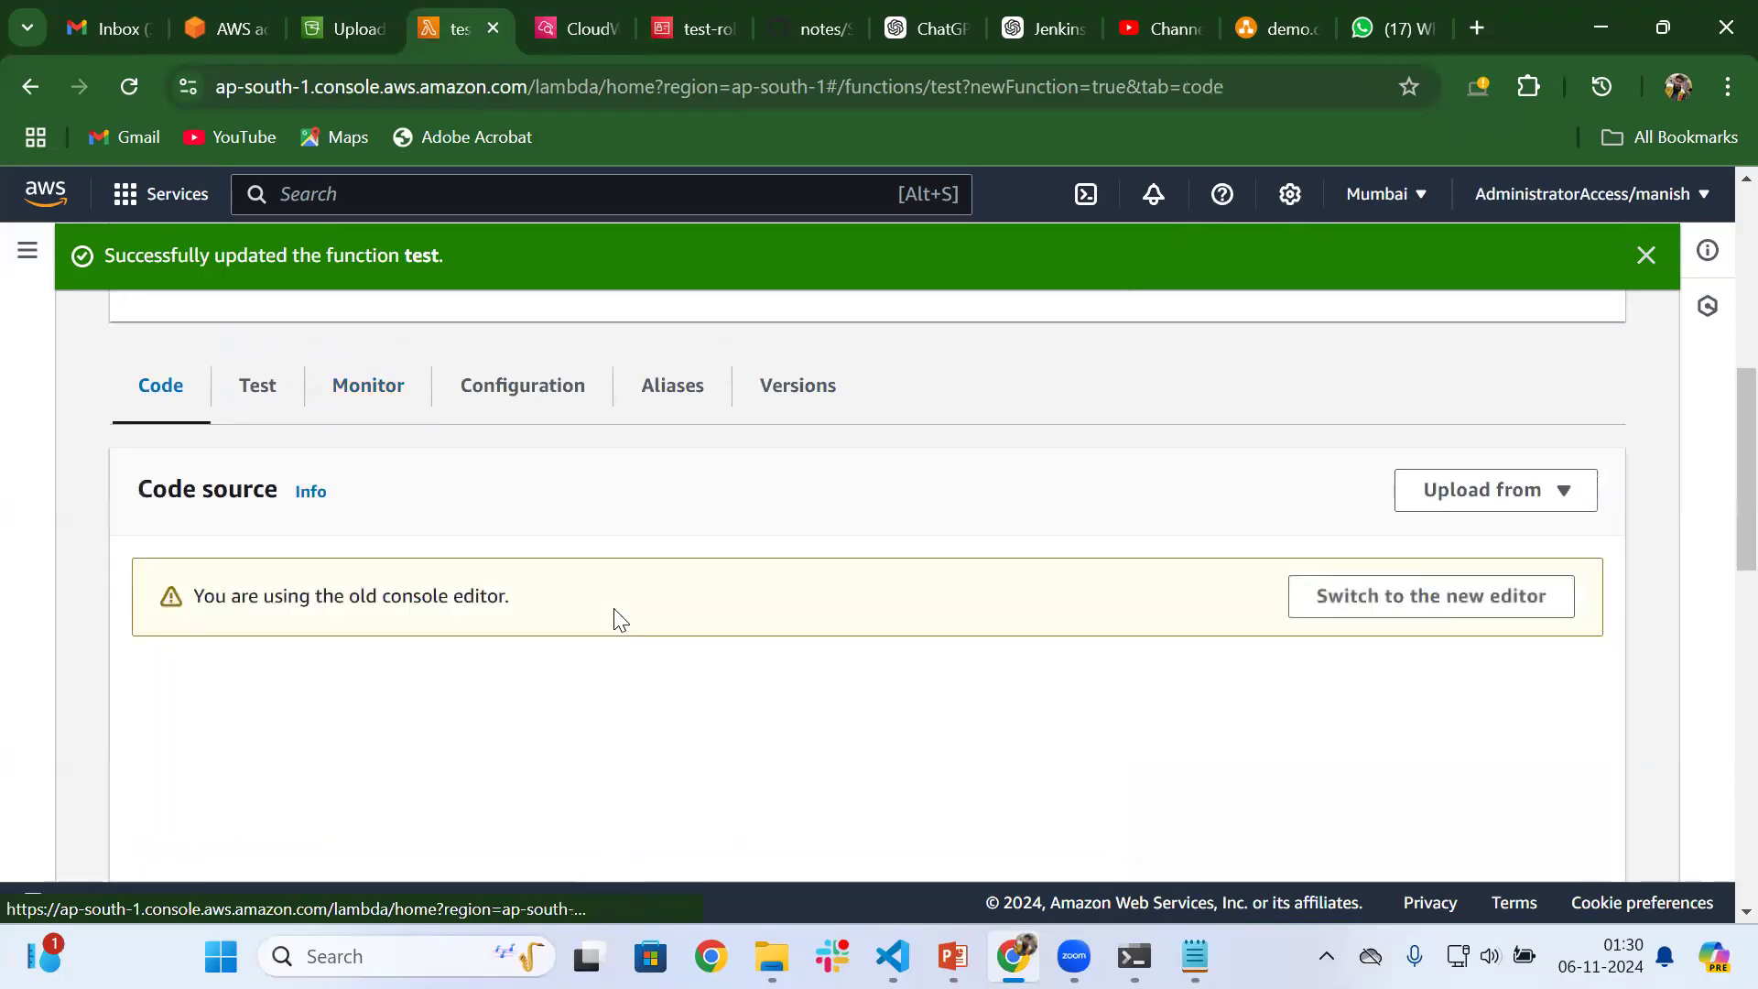
pyautogui.scroll(-3, 733, 700)
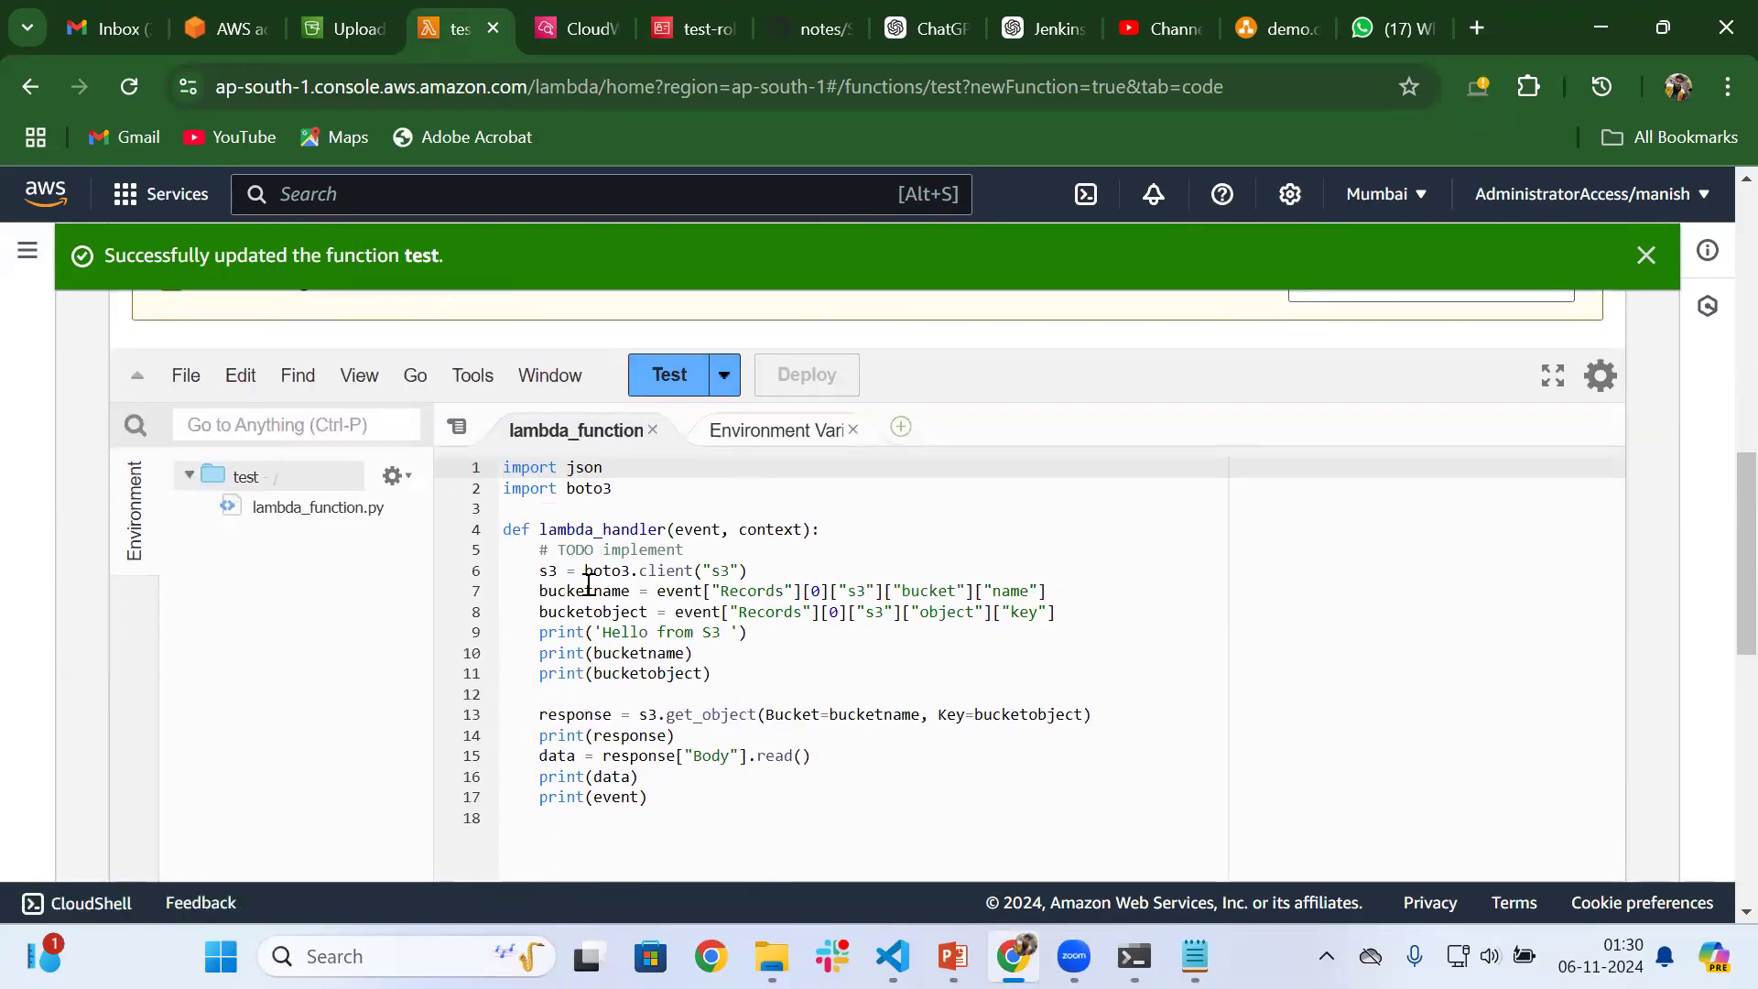
pyautogui.moveTo(538, 638); pyautogui.dragTo(769, 631)
pyautogui.moveTo(540, 652)
pyautogui.mouseDown()
pyautogui.moveTo(710, 652)
pyautogui.moveTo(531, 633)
pyautogui.mouseUp()
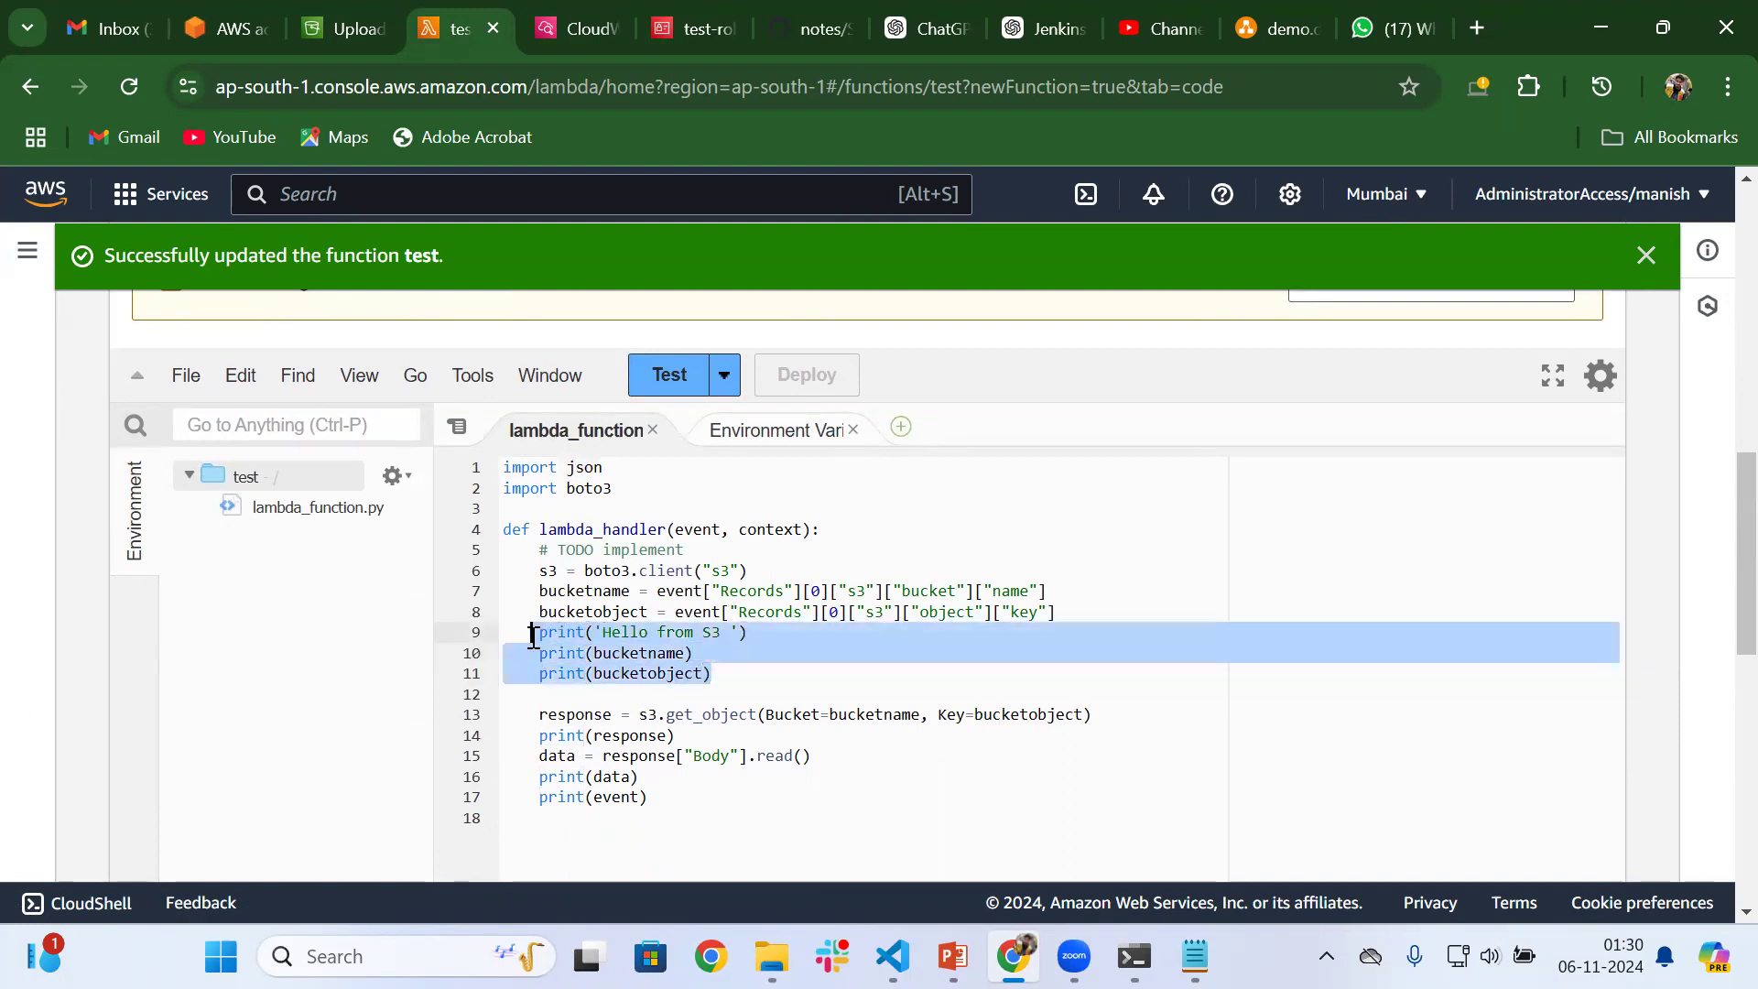
# Go back to the CloudWatch log events and highlight the greeting, bucket name and file name messages
pyautogui.click(576, 9)
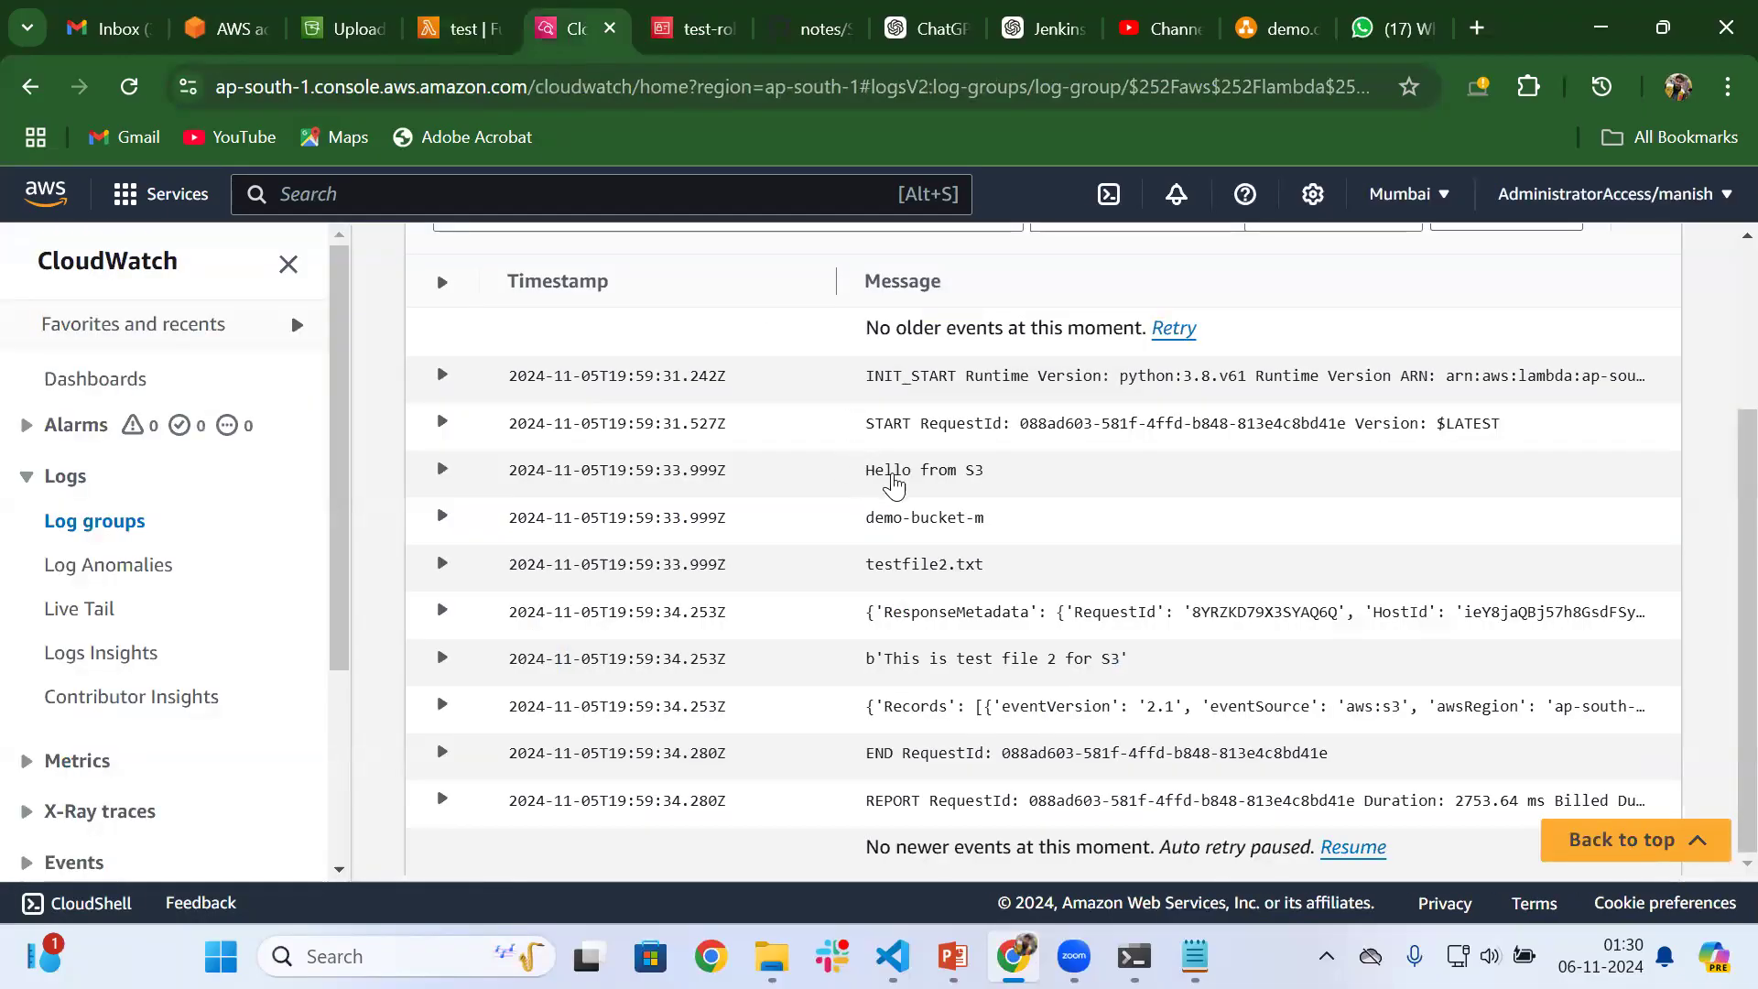
pyautogui.tripleClick(892, 478)
pyautogui.moveTo(874, 520); pyautogui.dragTo(963, 543)
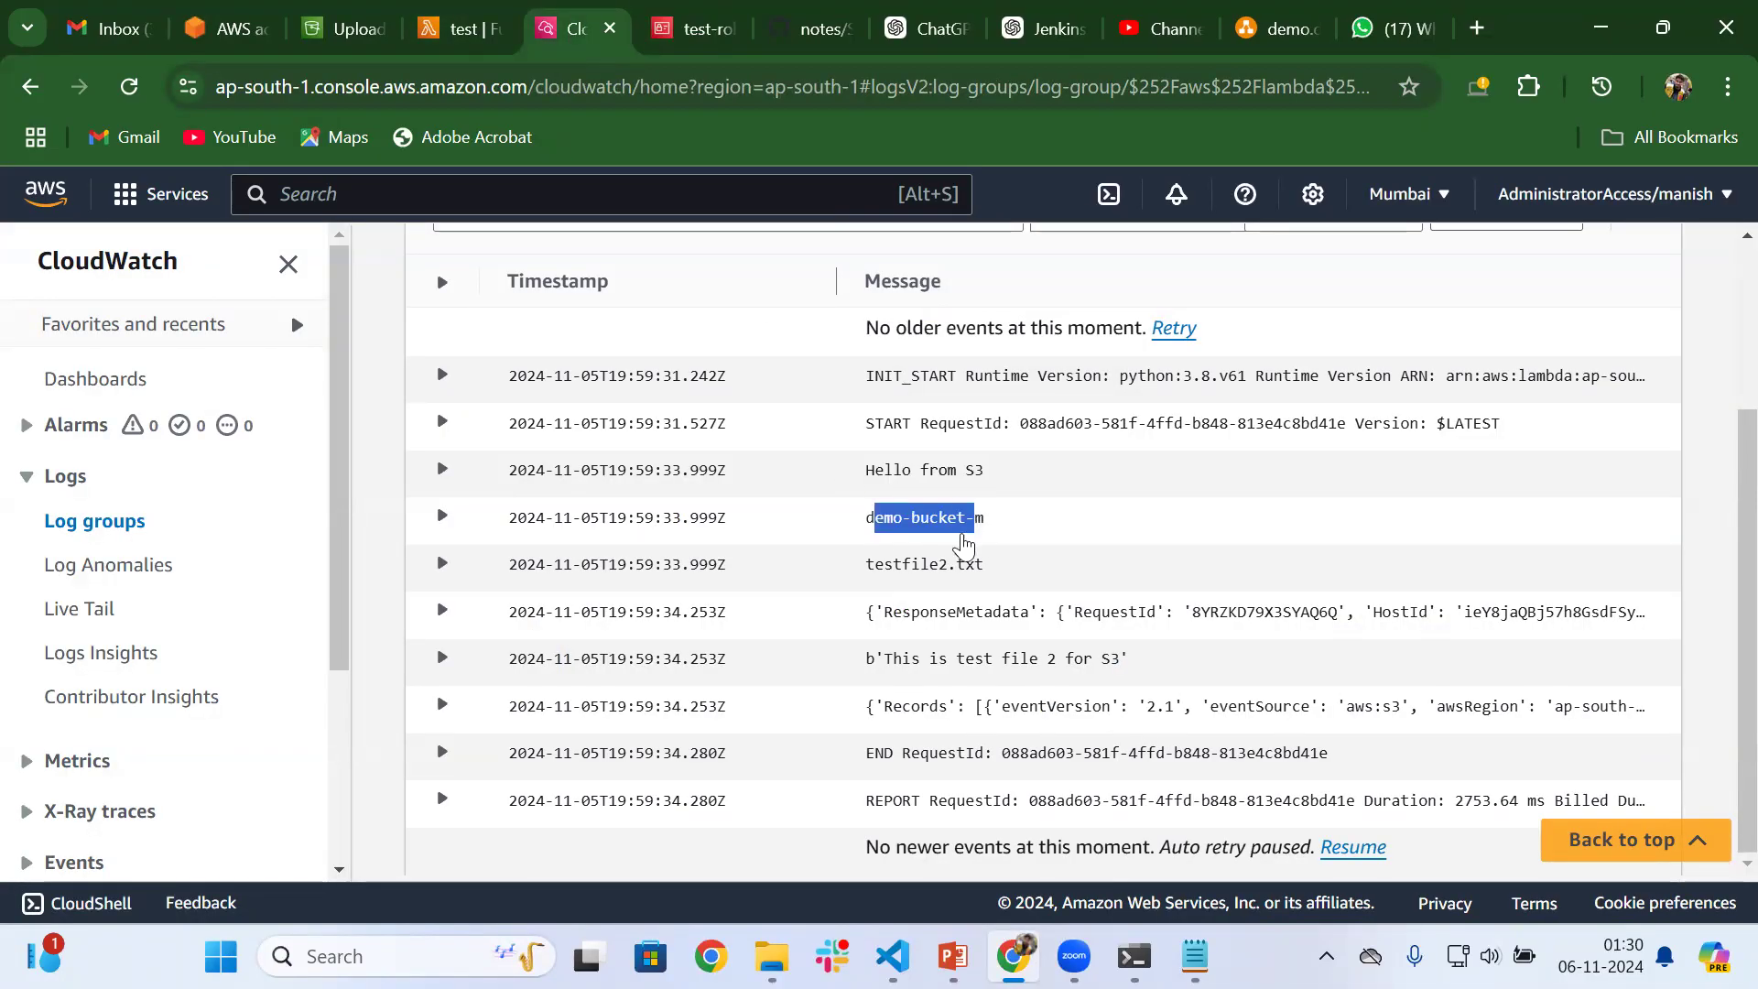
pyautogui.moveTo(866, 573); pyautogui.dragTo(989, 582)
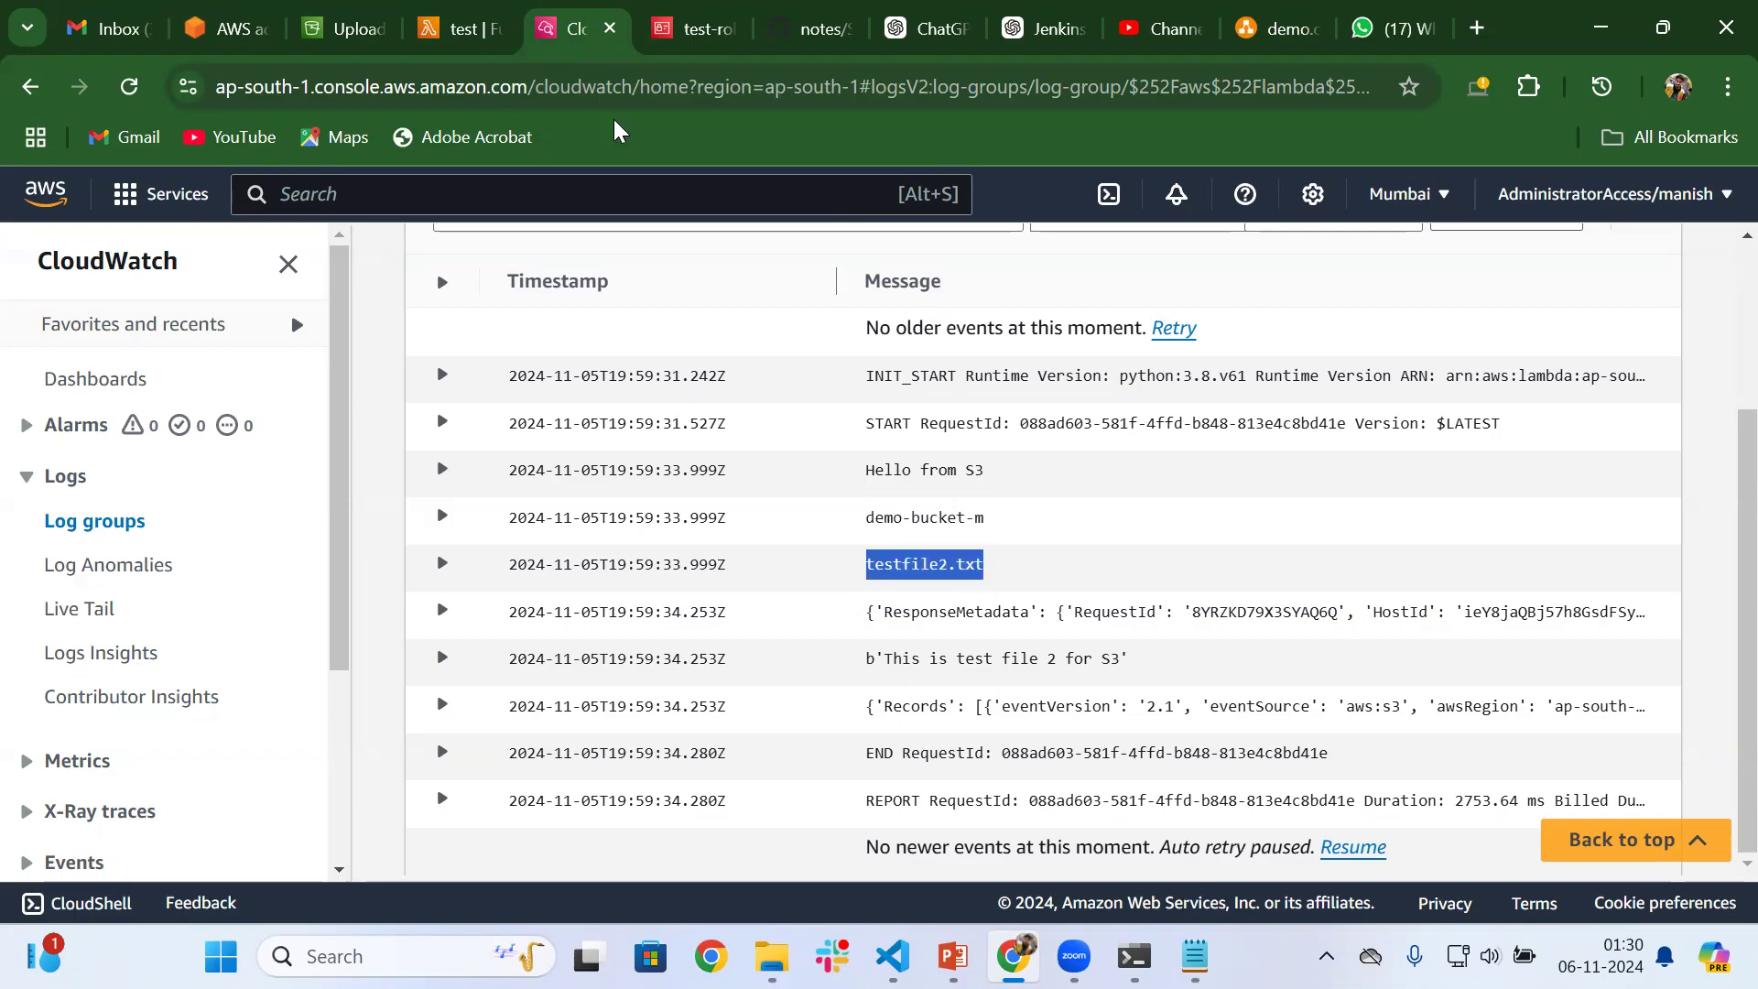
# Compare the print(data) line in the function code with the logged file content message in CloudWatch
pyautogui.click(443, 9)
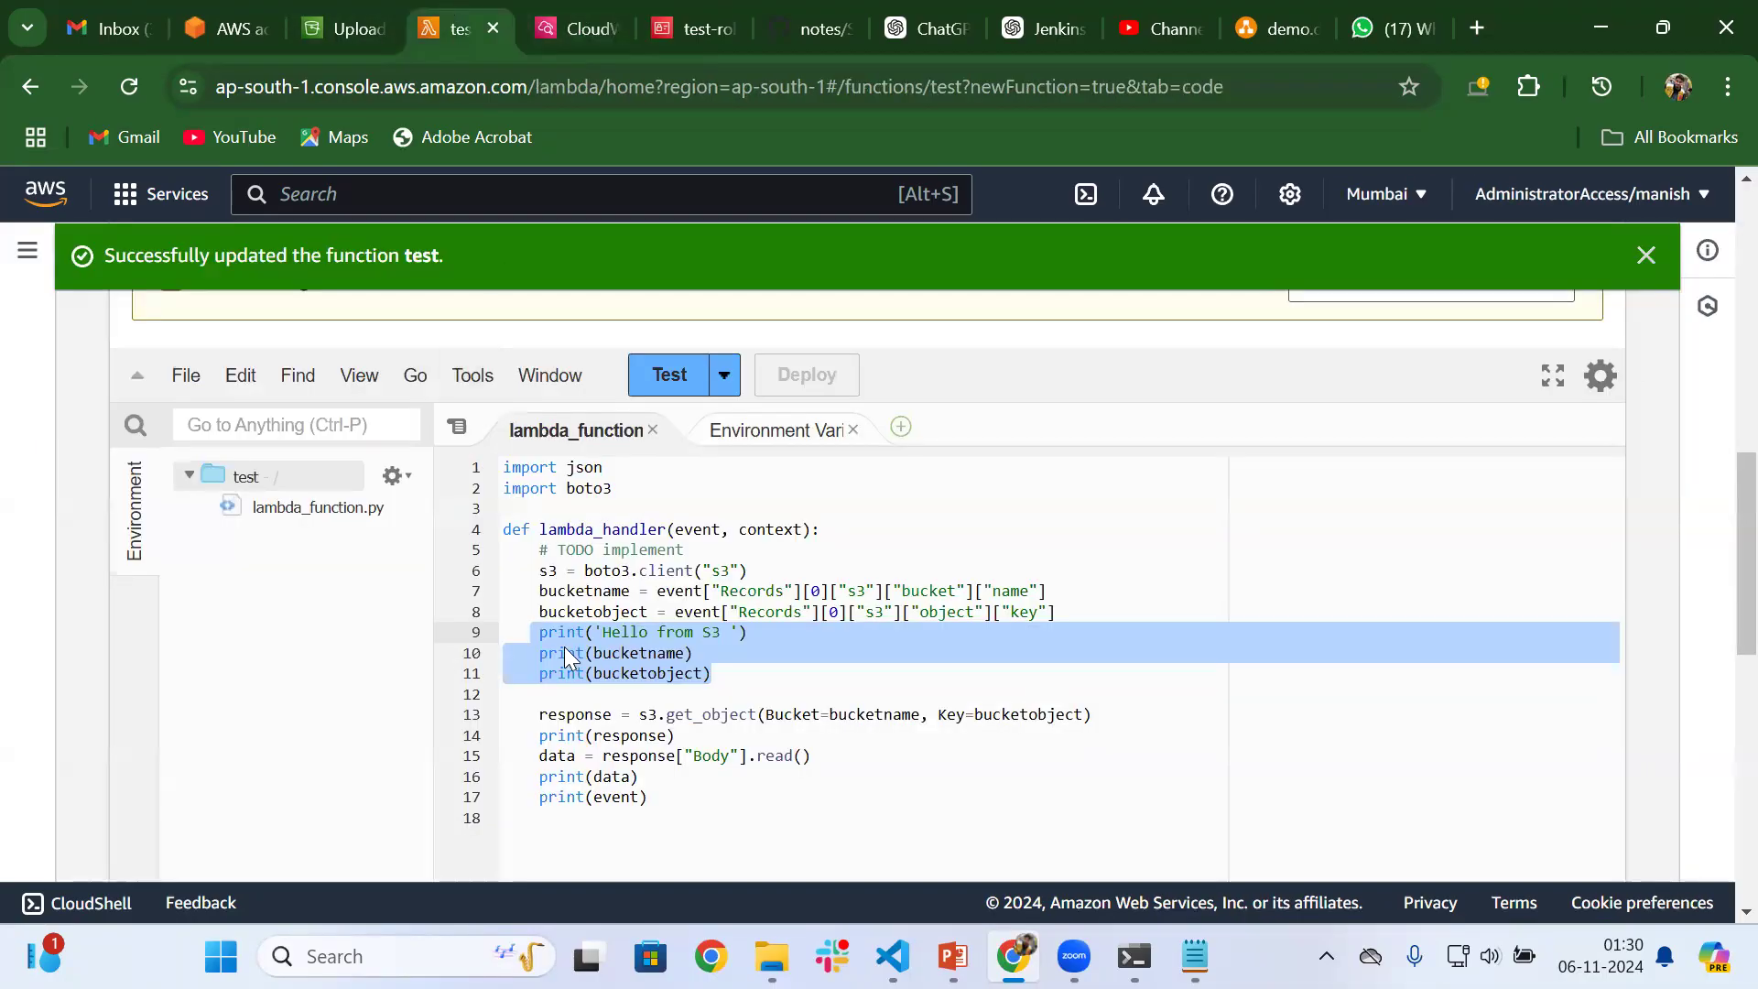
pyautogui.moveTo(540, 776); pyautogui.dragTo(641, 777)
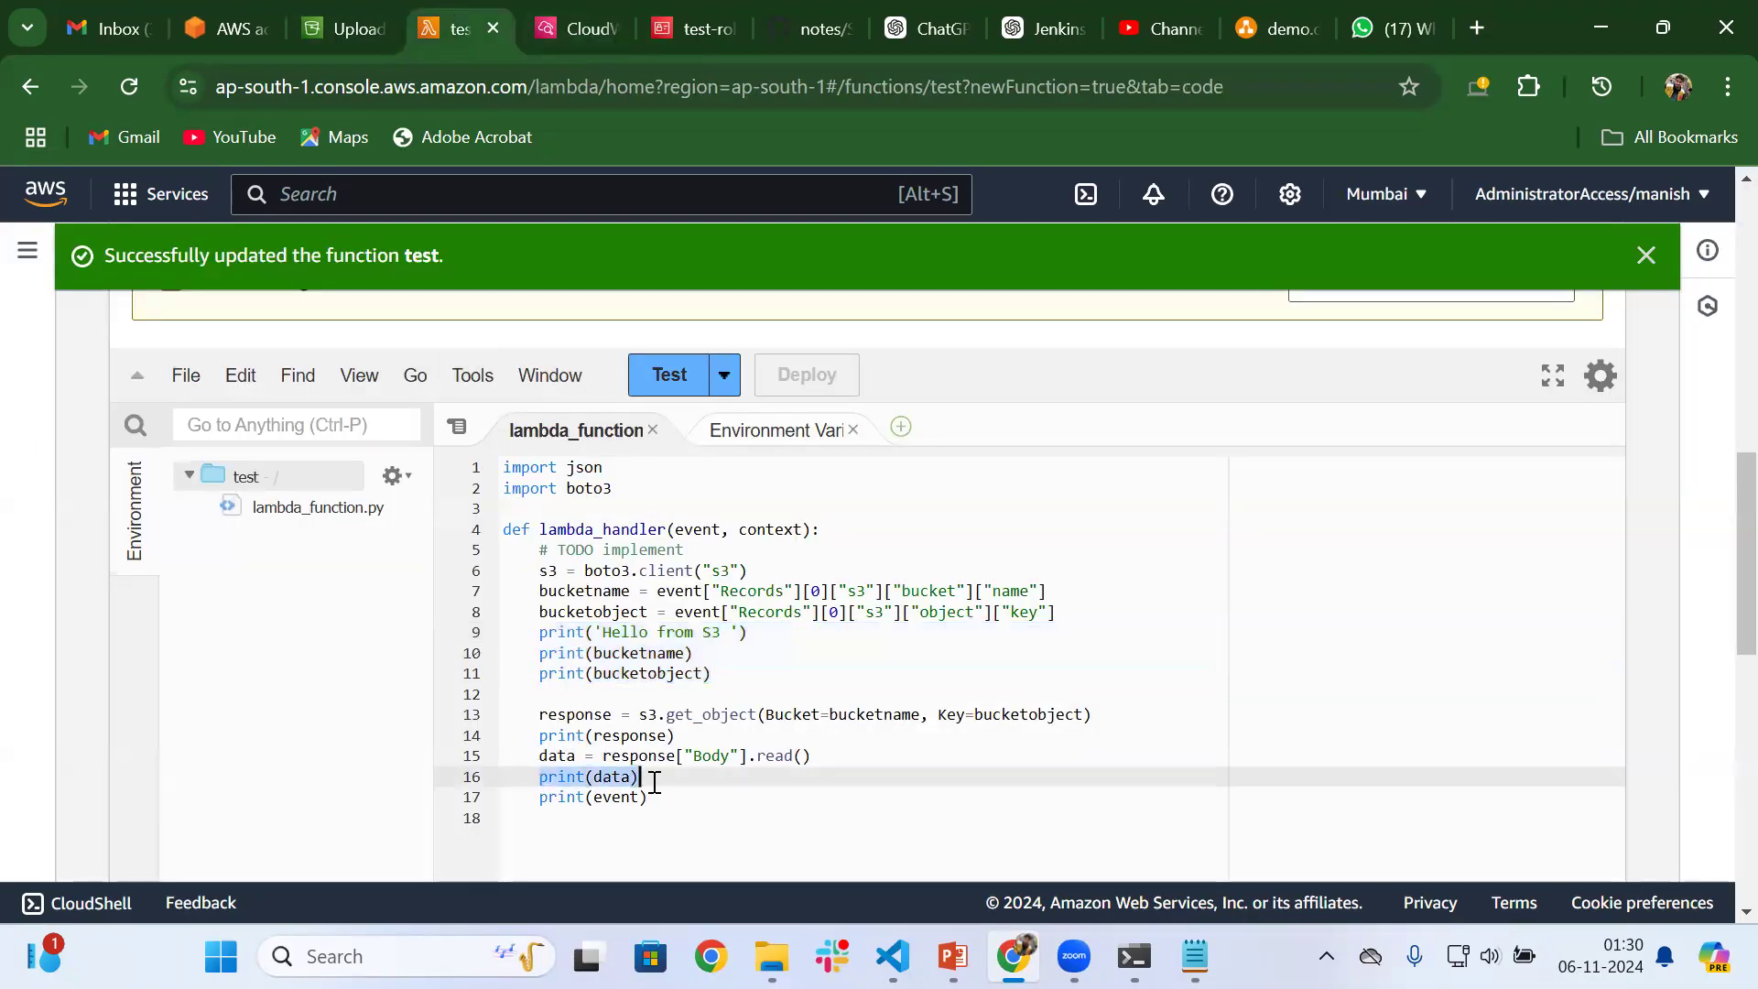
pyautogui.click(544, 31)
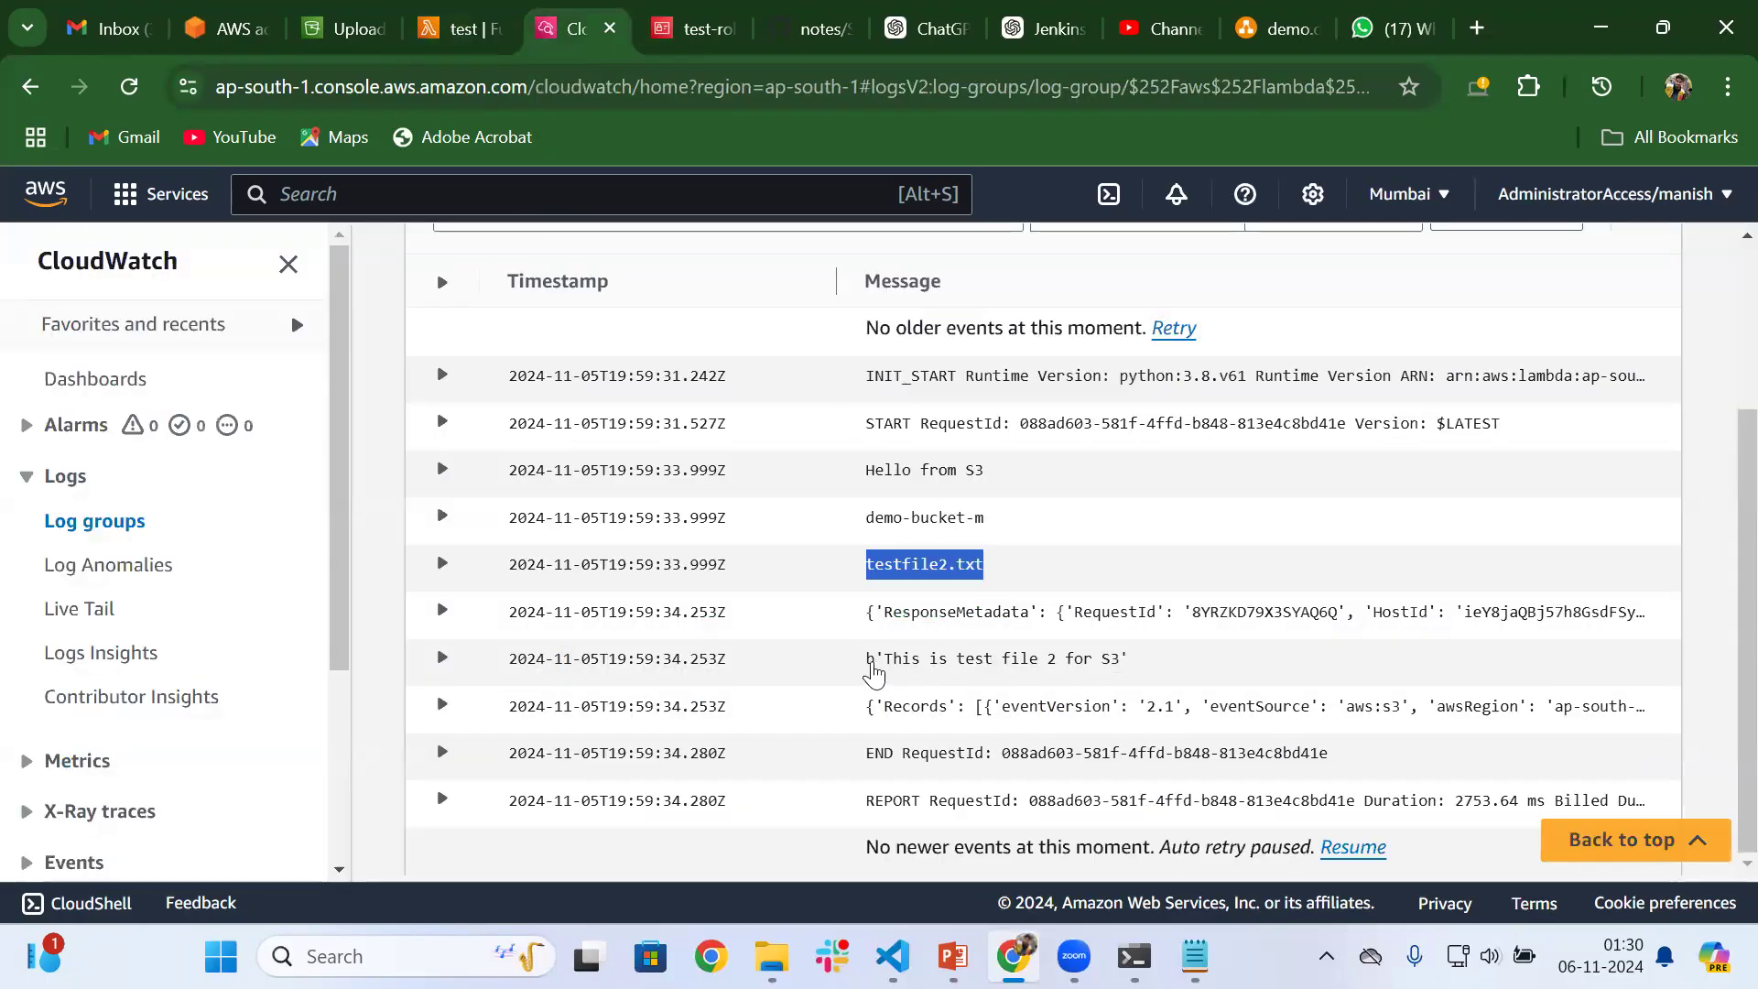
pyautogui.moveTo(872, 669); pyautogui.dragTo(1128, 674)
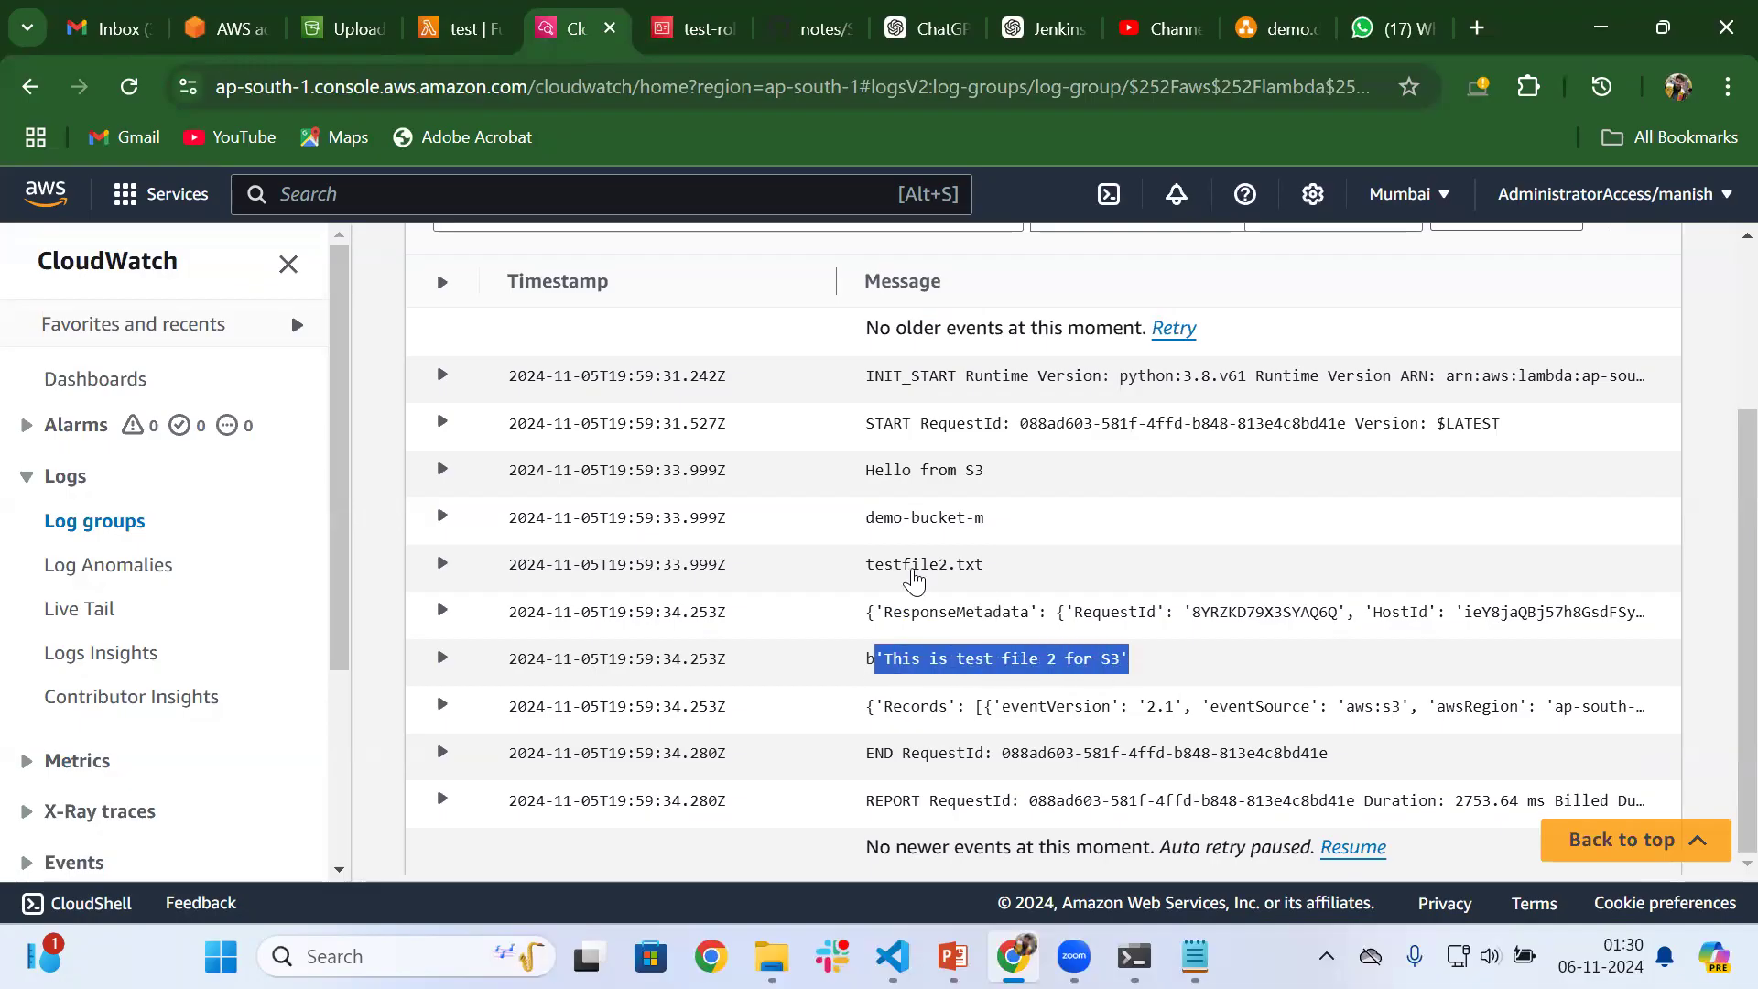
# Highlight the logged text "This is test file 2 for S3" and check it against the test function's print statements
pyautogui.click(1012, 673)
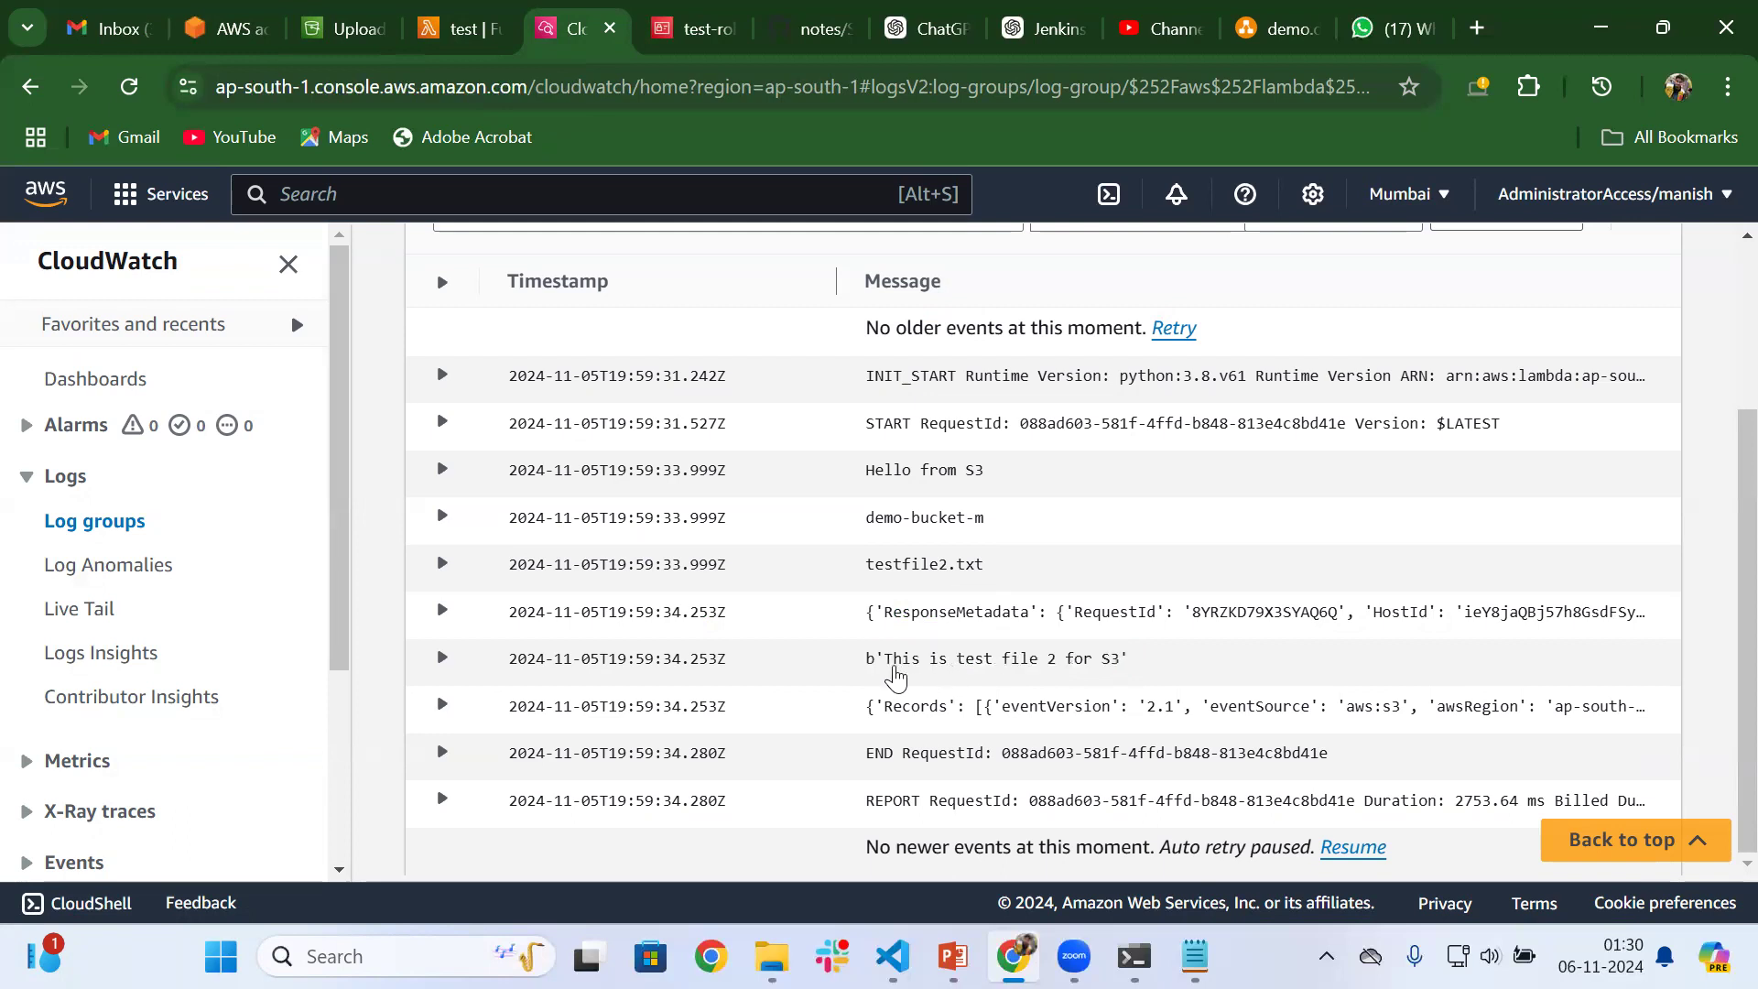
pyautogui.moveTo(886, 673); pyautogui.dragTo(1124, 670)
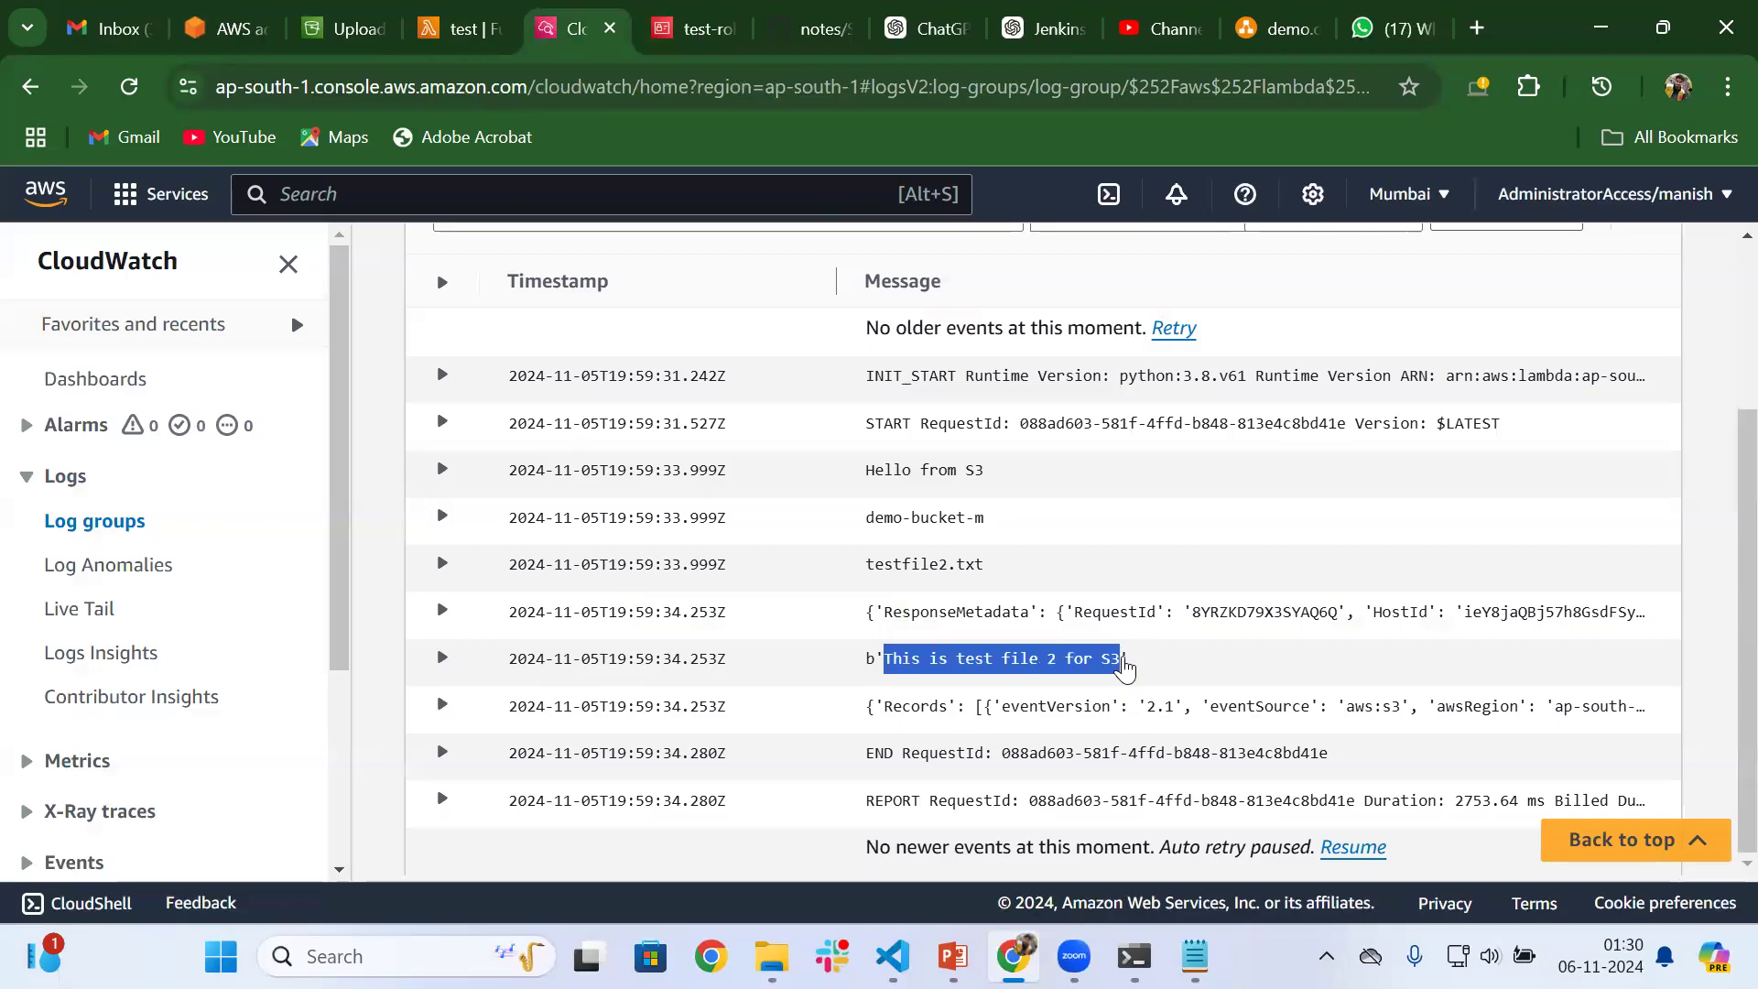
pyautogui.click(460, 34)
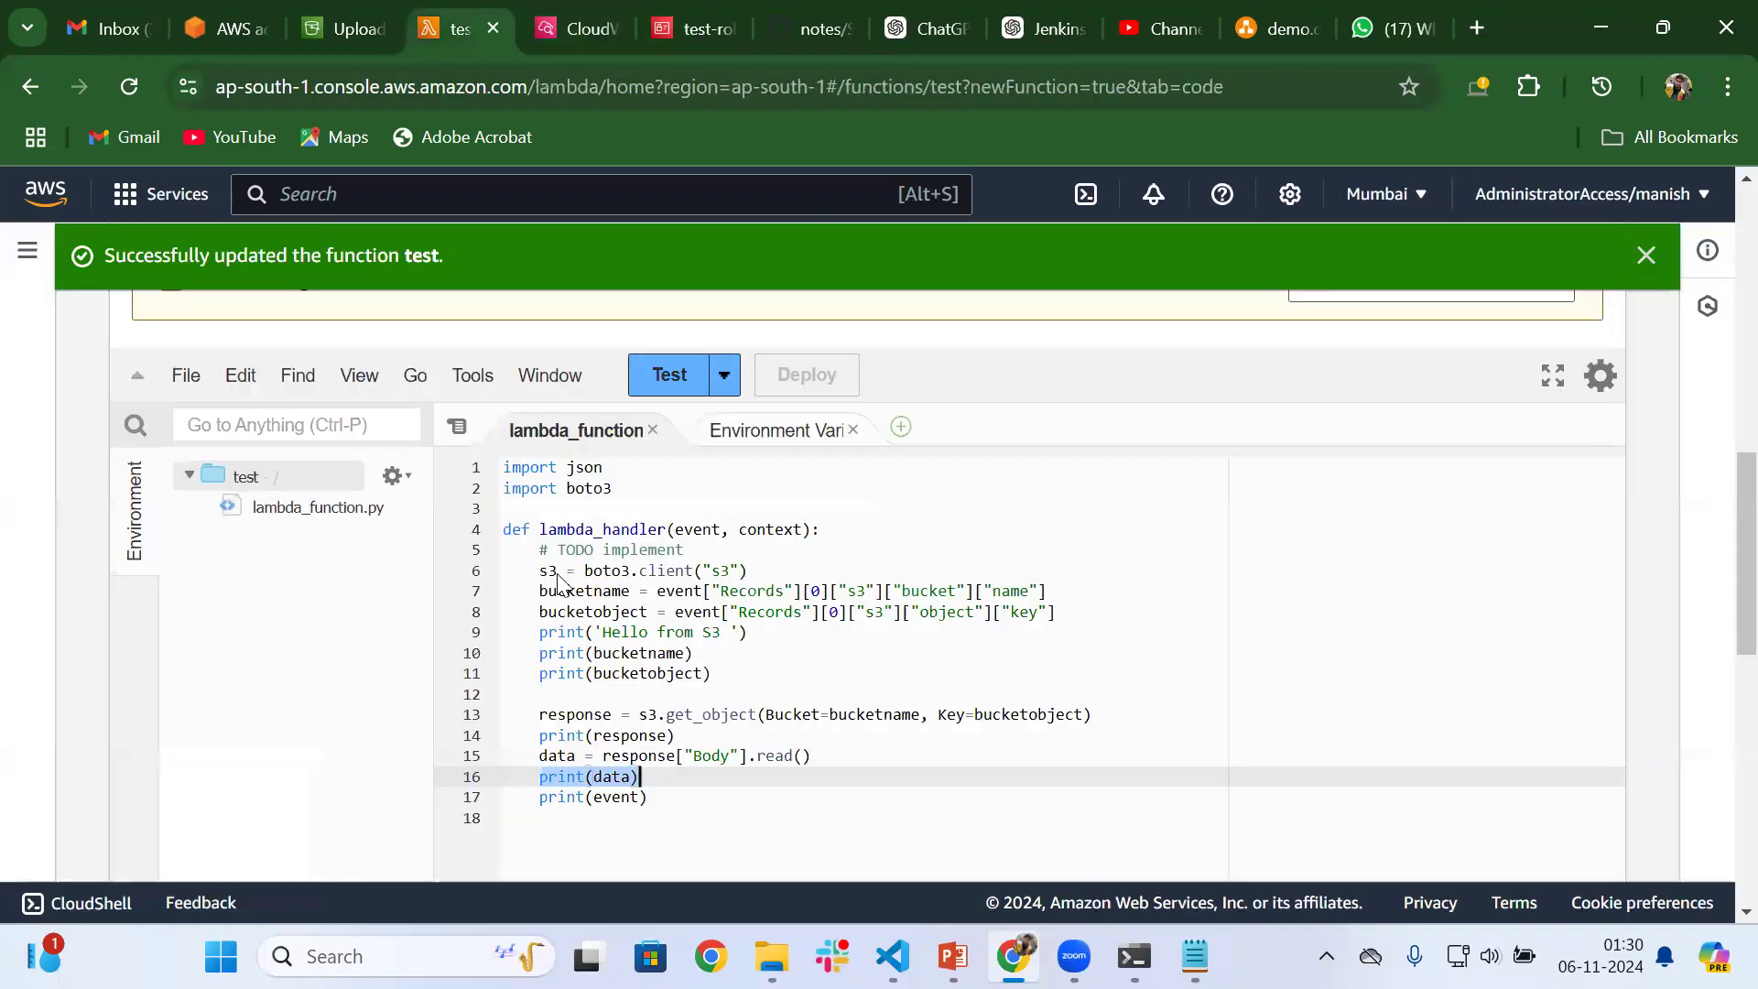
pyautogui.click(579, 13)
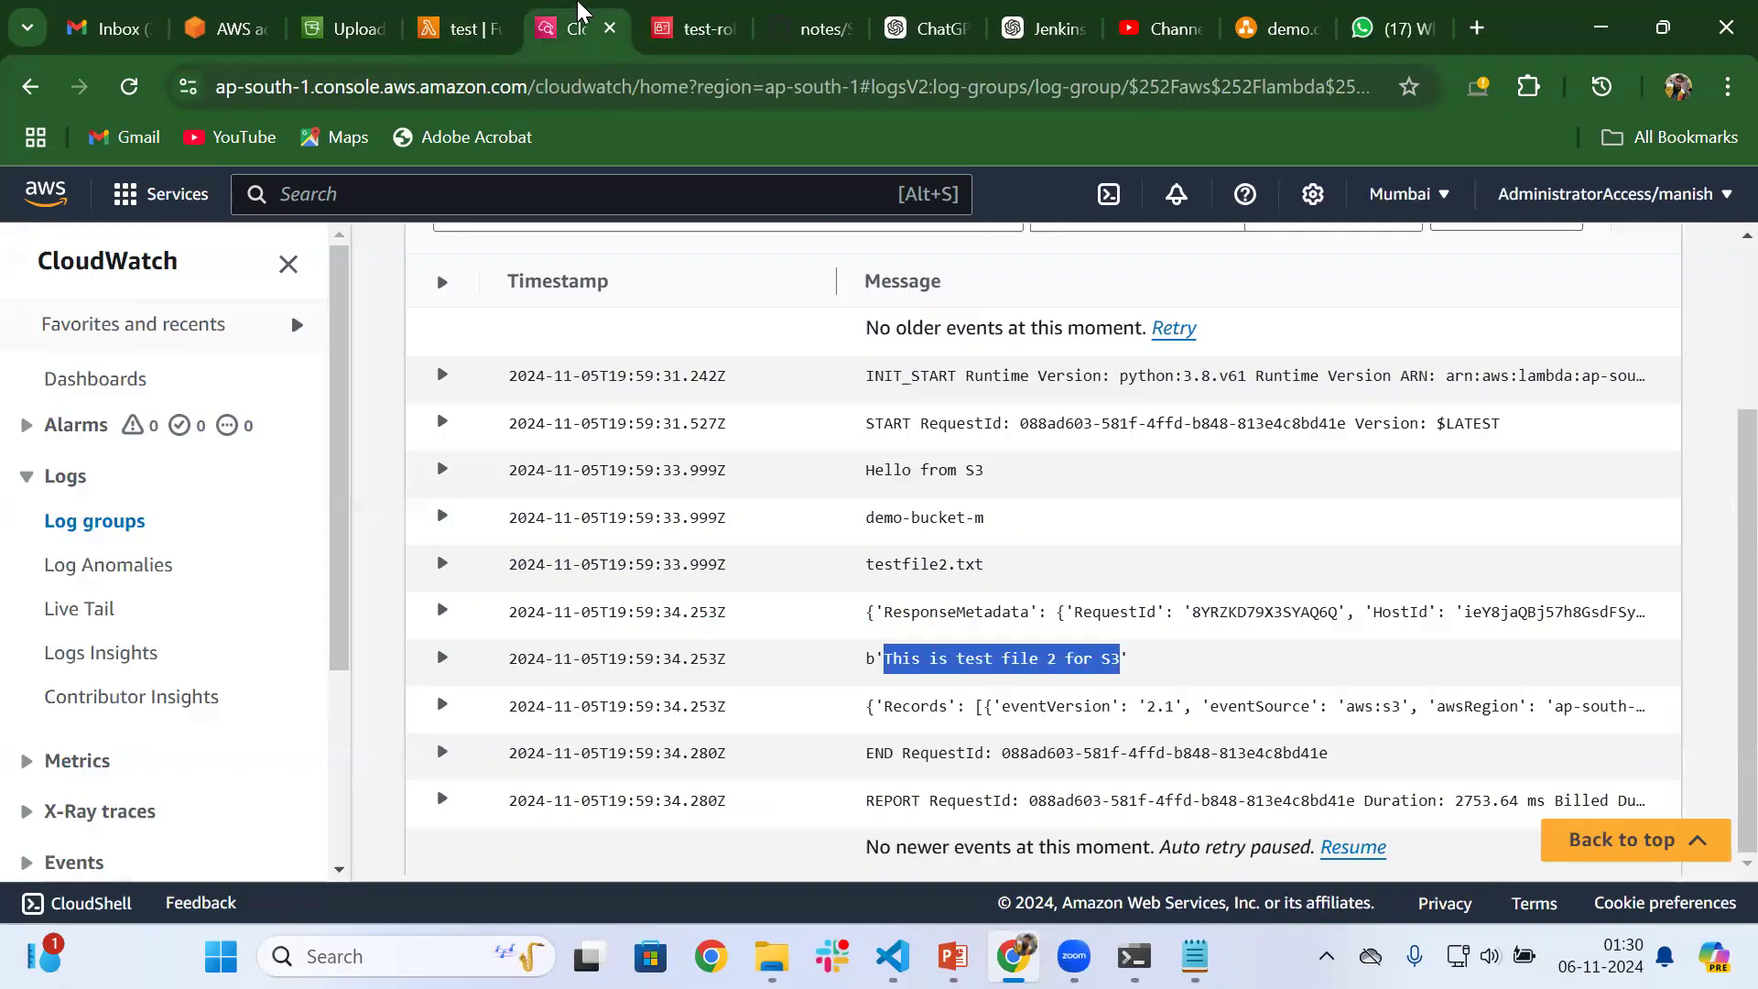
# Expand the log event containing the Records data and highlight the bucket ARN inside it
pyautogui.click(442, 705)
pyautogui.scroll(-3, 758, 703)
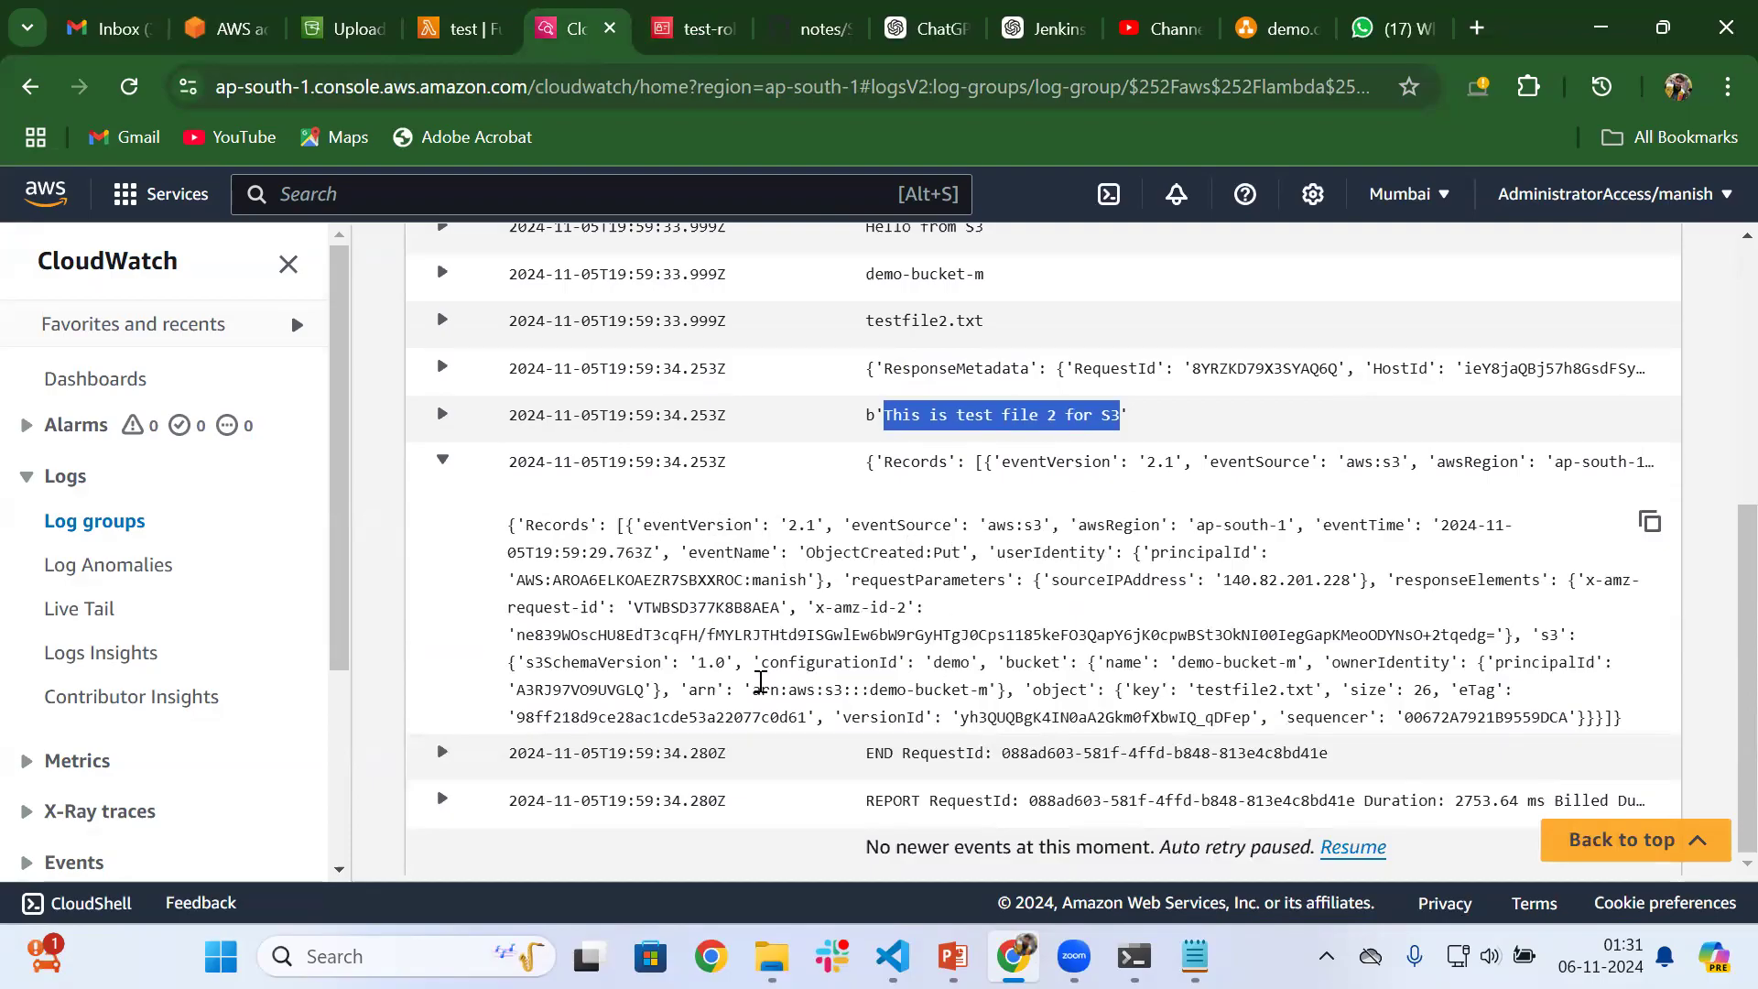
pyautogui.moveTo(753, 688); pyautogui.dragTo(993, 689)
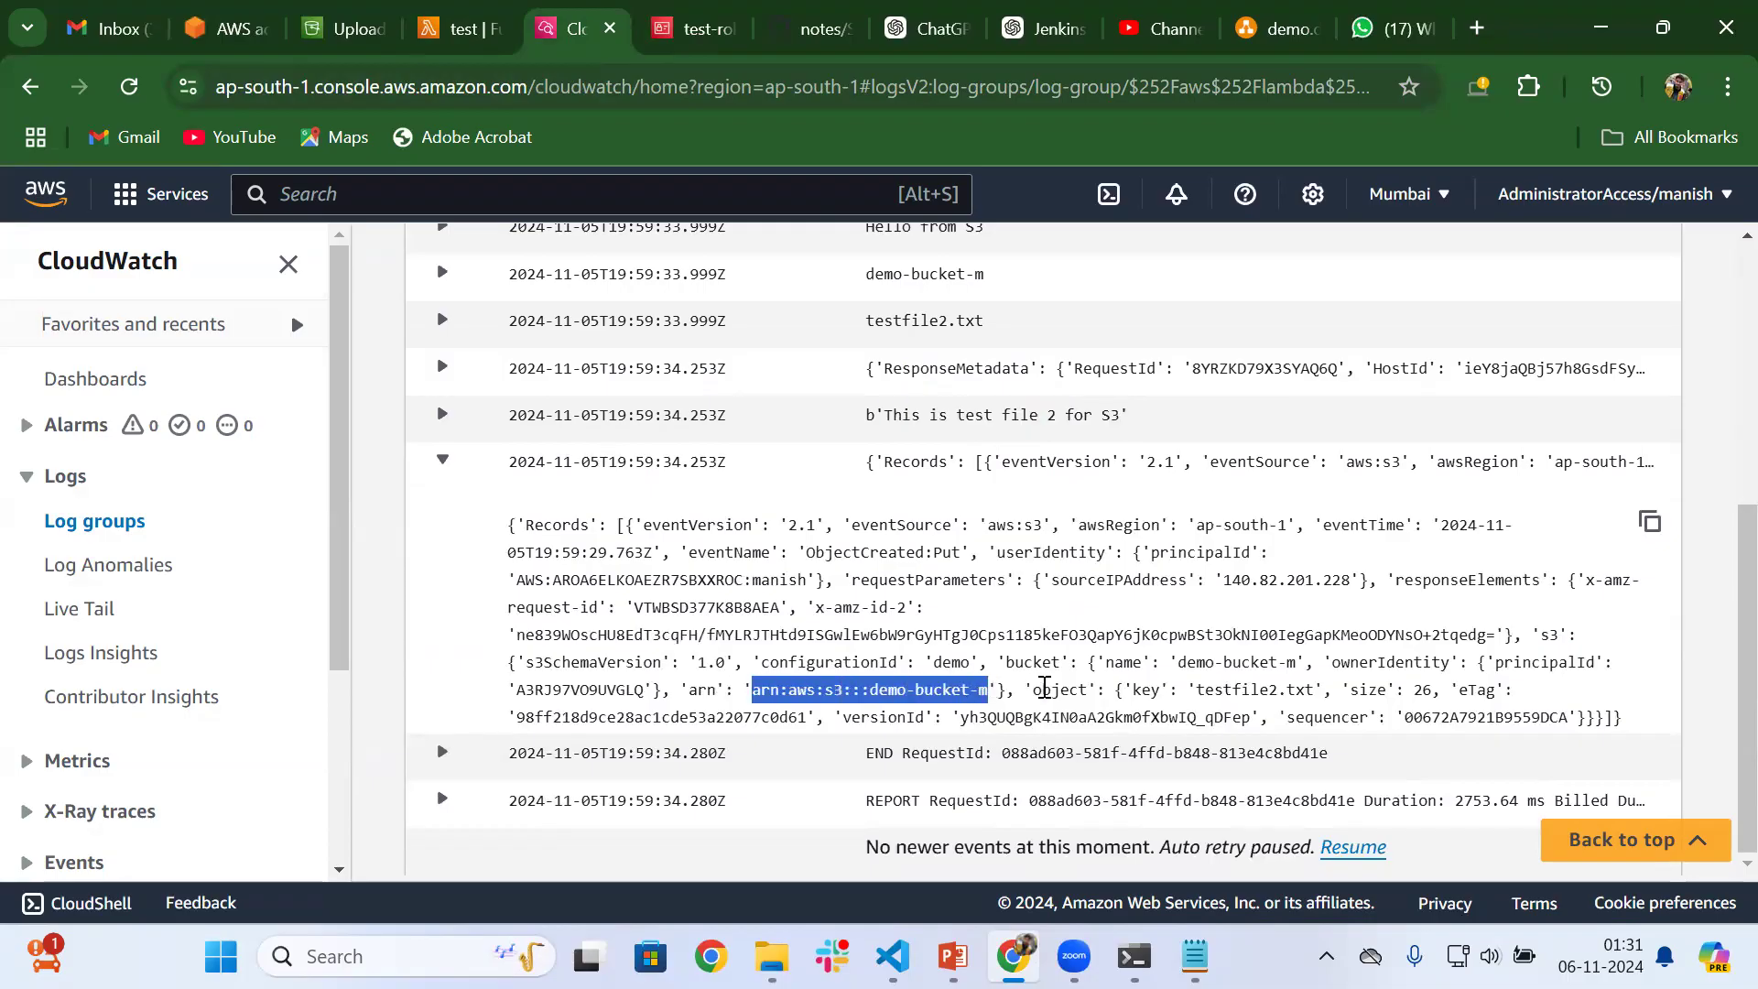
pyautogui.scroll(5, 893, 545)
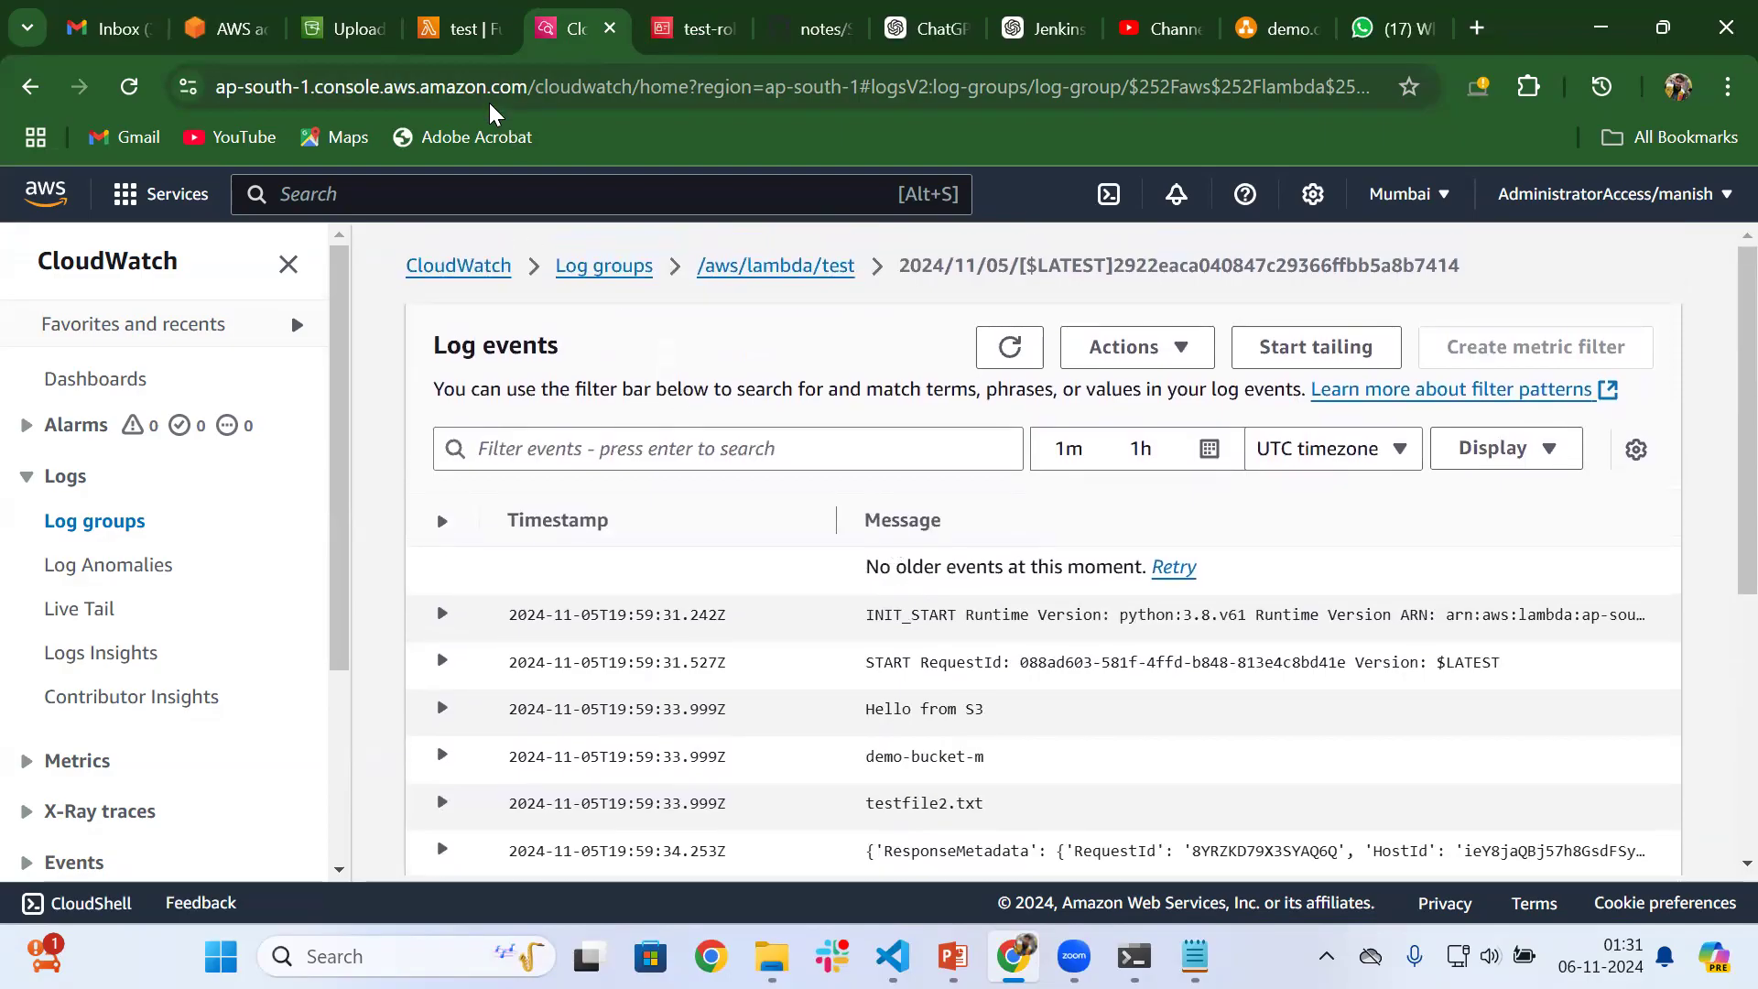
# Close the S3 upload status page and find the event notifications in the properties of demo-bucket-m
pyautogui.click(352, 29)
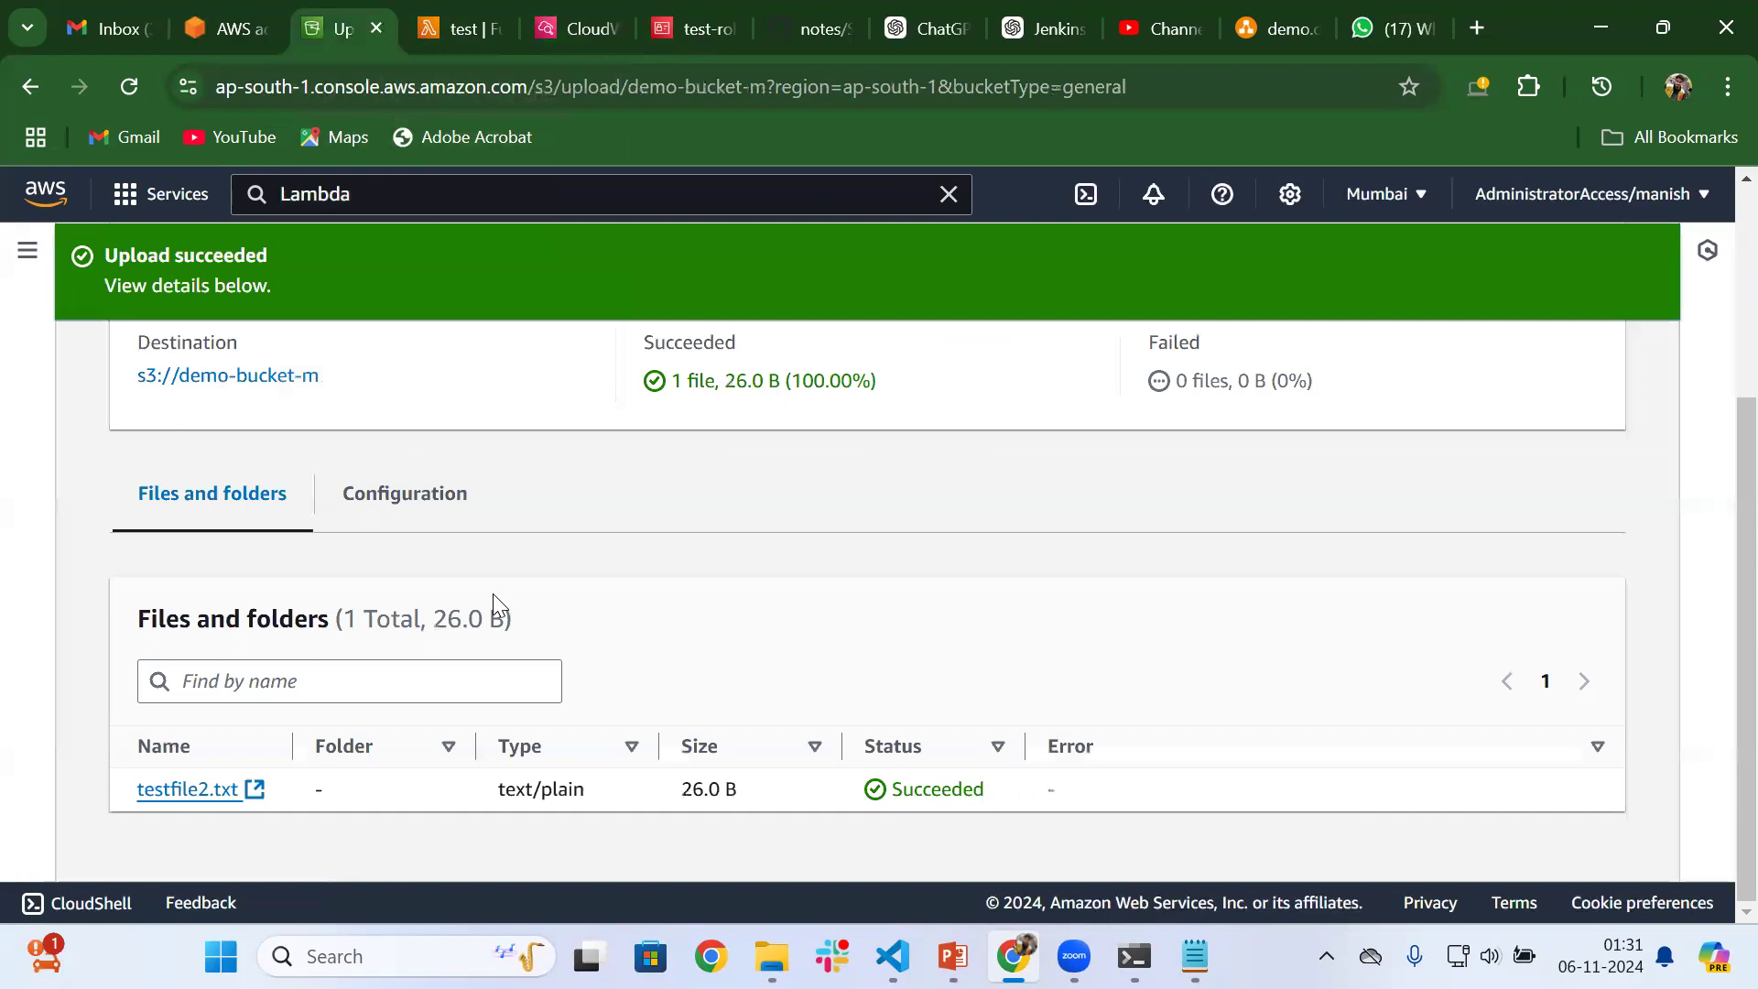
pyautogui.scroll(3, 493, 593)
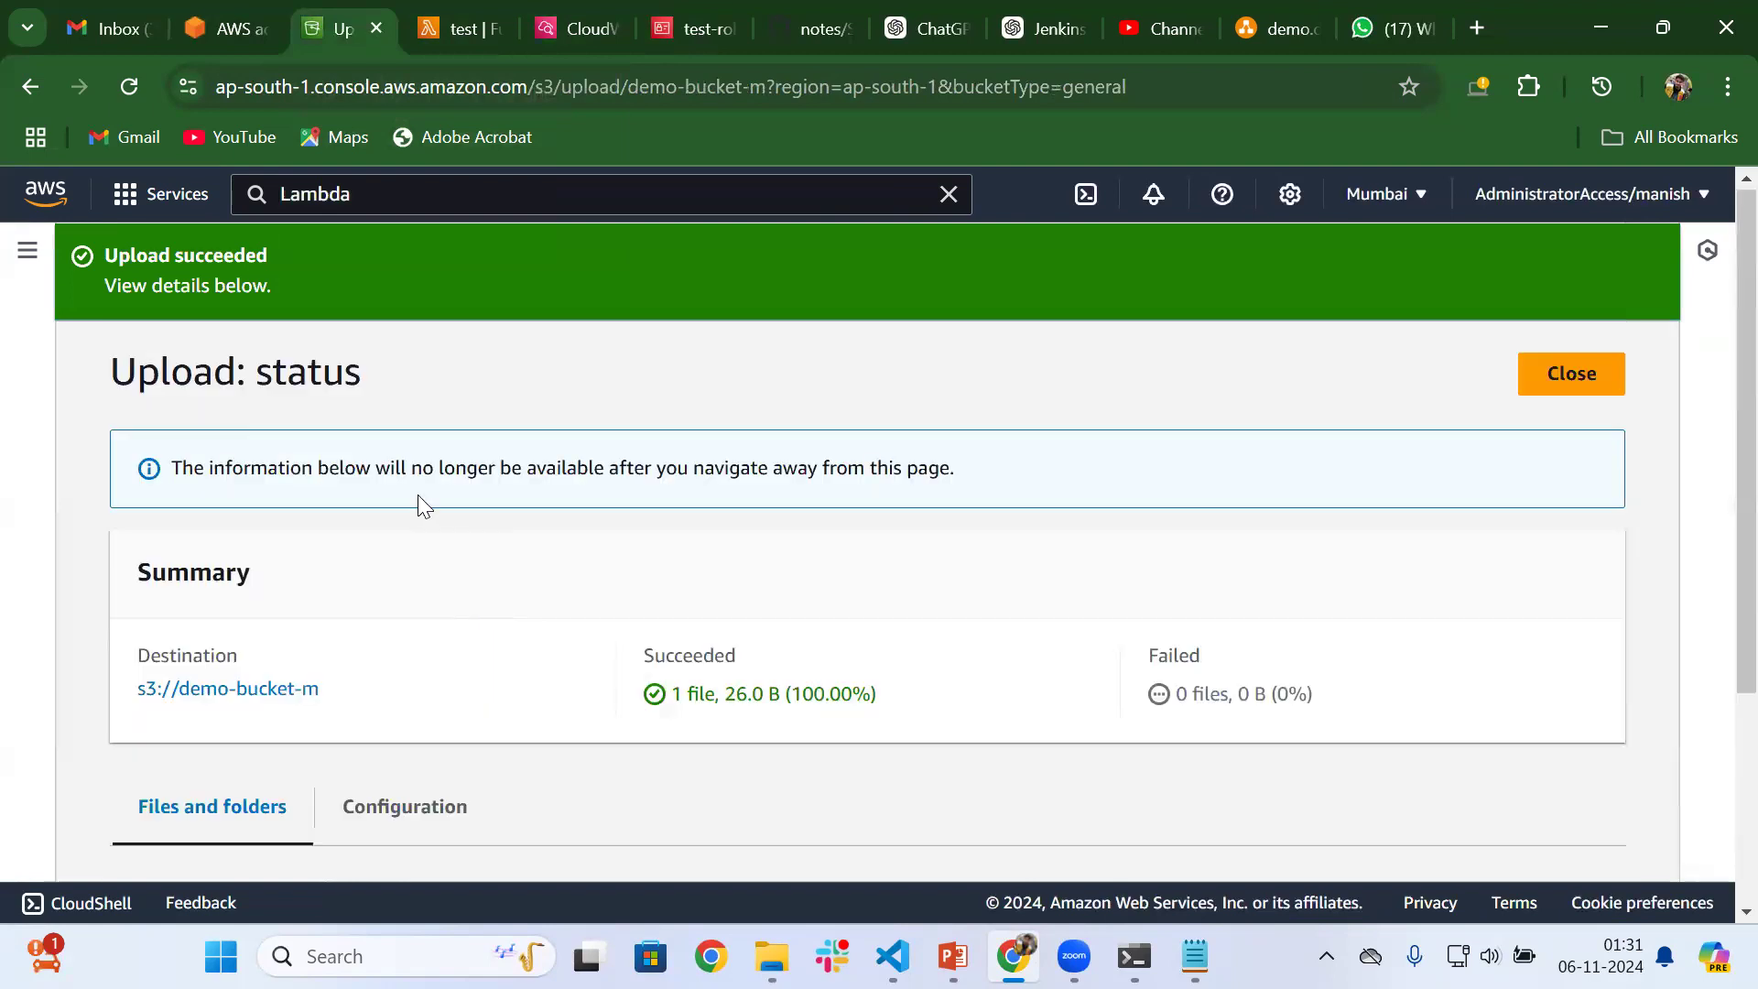
pyautogui.click(1573, 393)
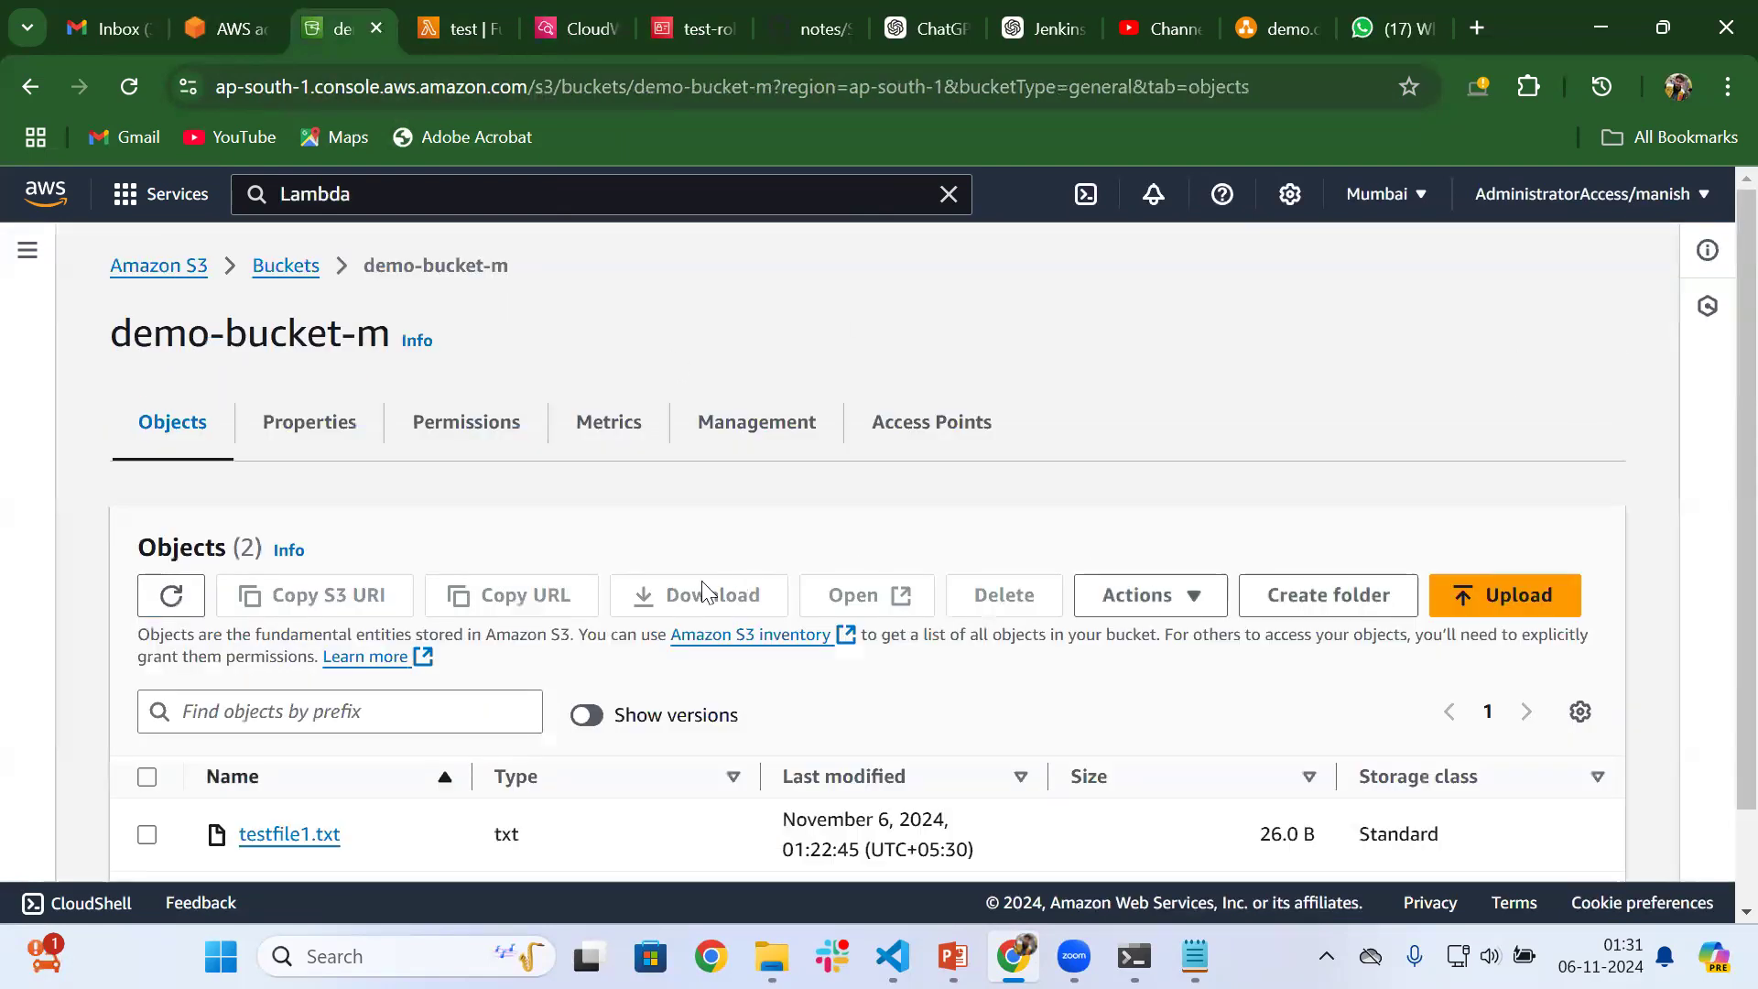
pyautogui.click(314, 420)
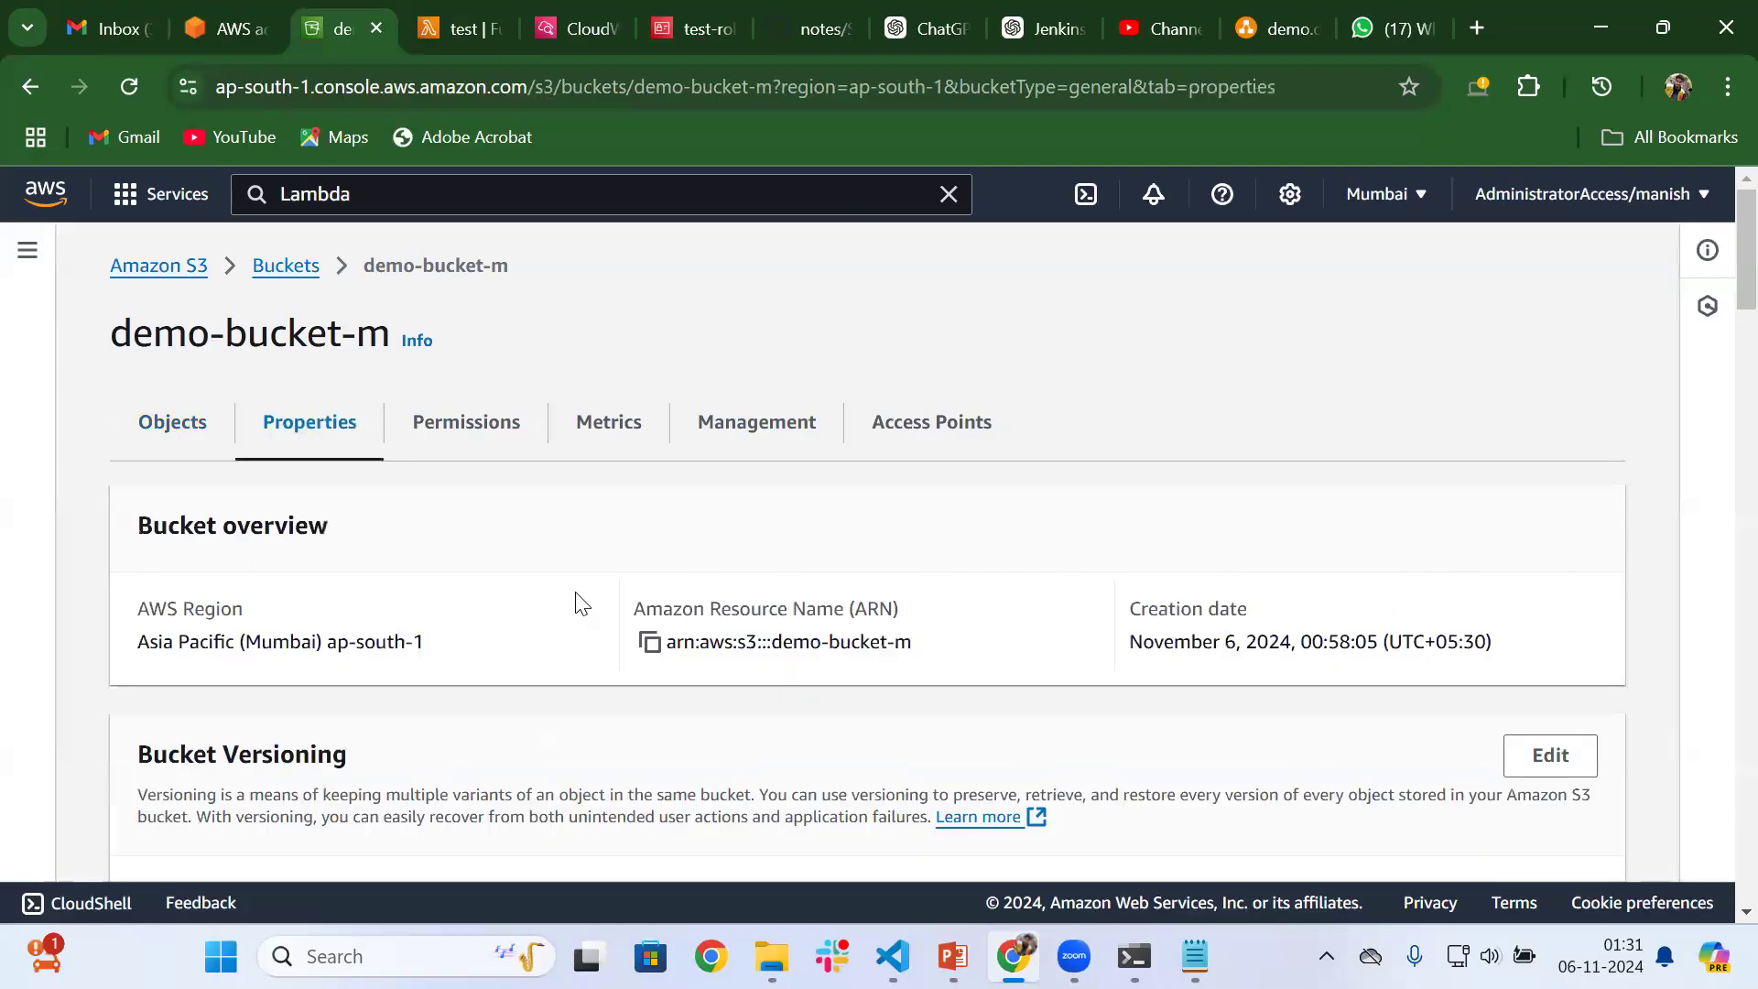
pyautogui.scroll(-6, 577, 597)
pyautogui.scroll(-15, 577, 593)
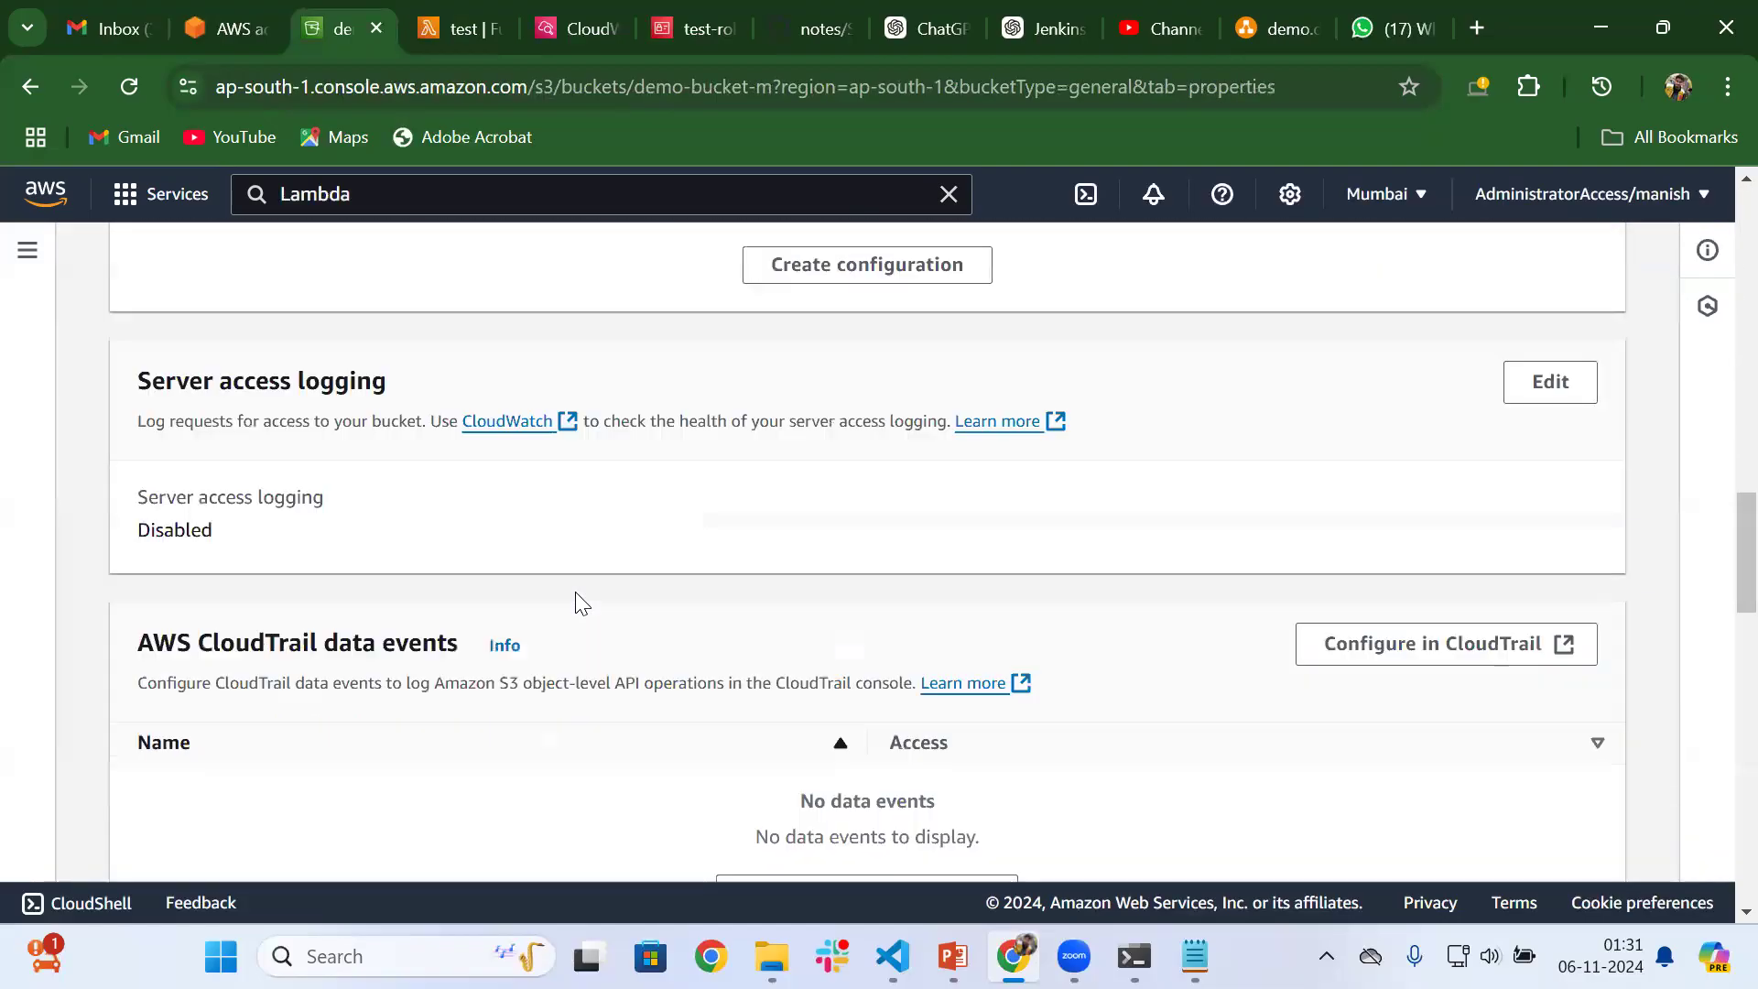
pyautogui.scroll(-3, 579, 602)
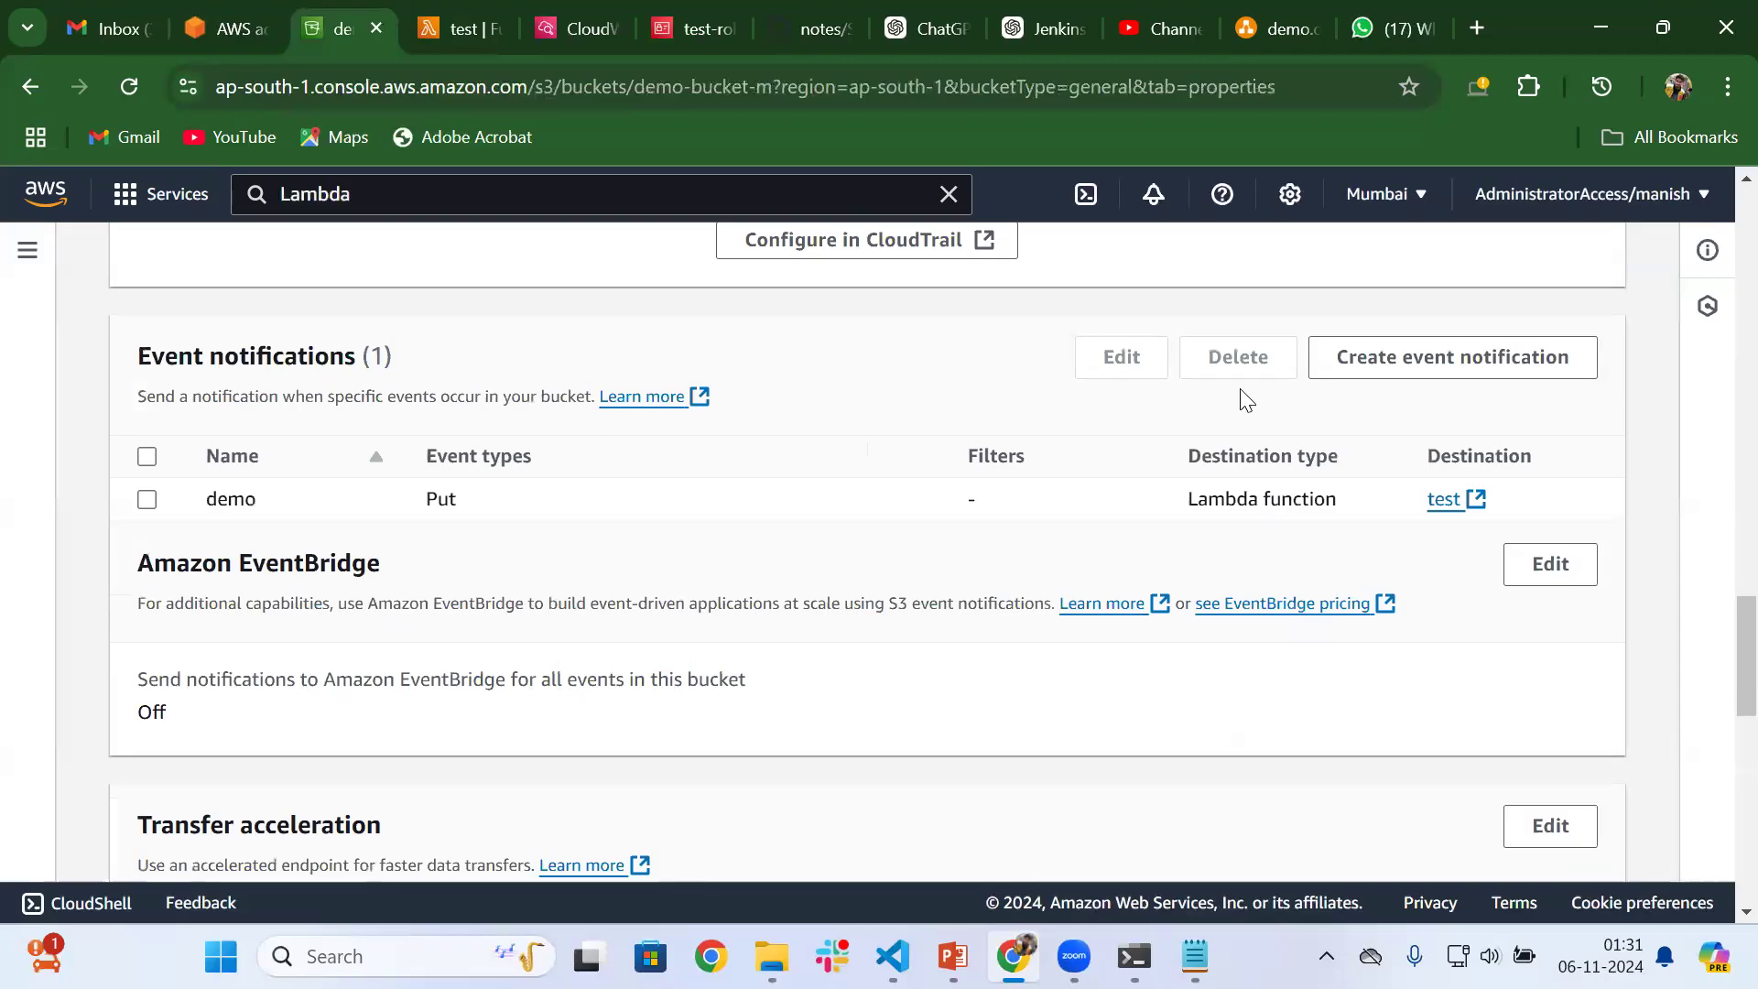
pyautogui.click(1535, 563)
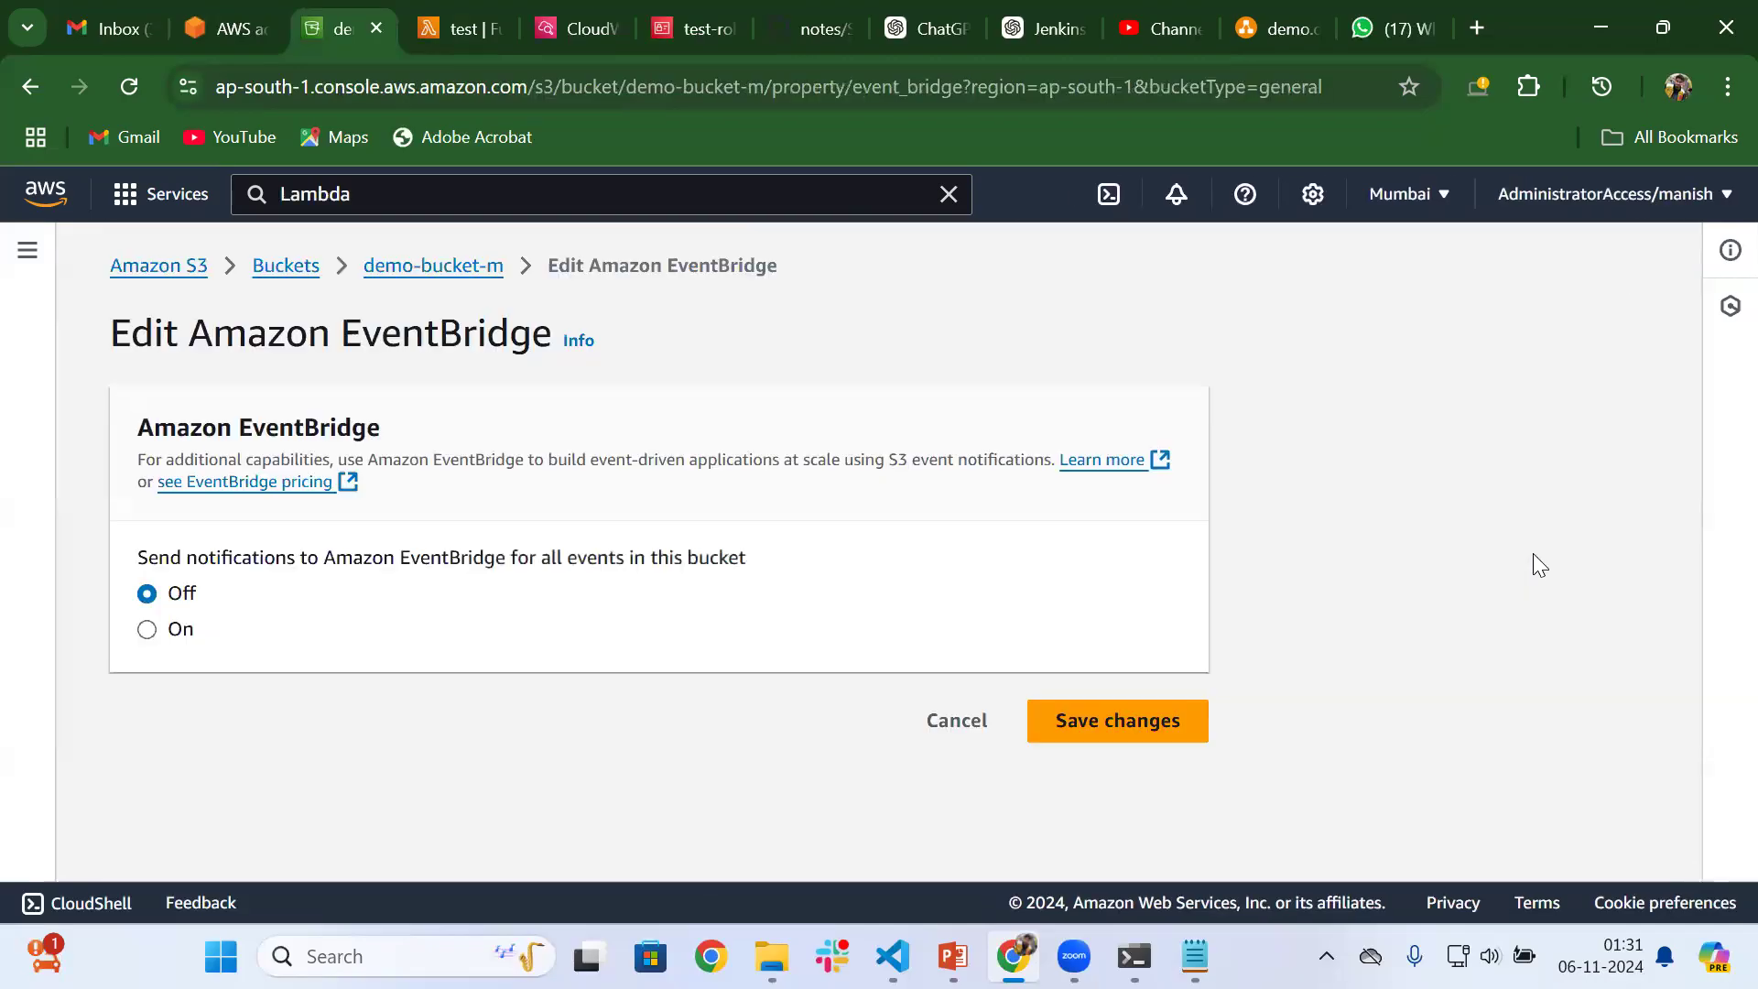
pyautogui.click(955, 723)
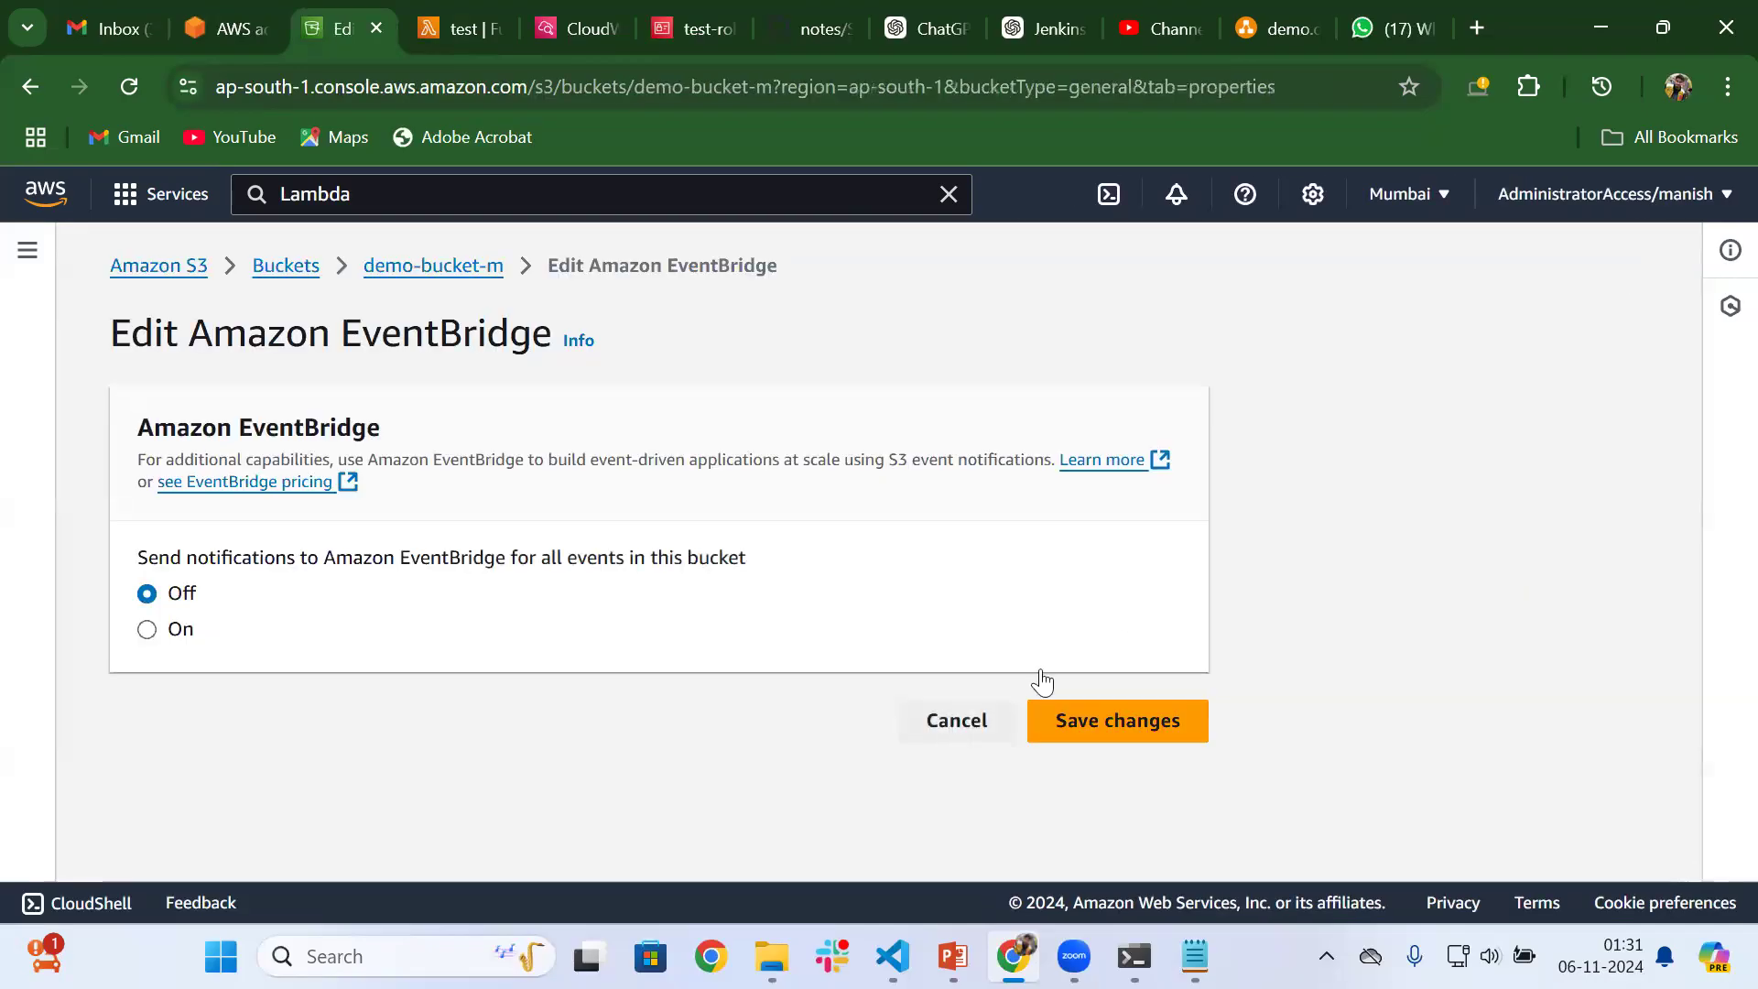
pyautogui.scroll(-20, 1048, 641)
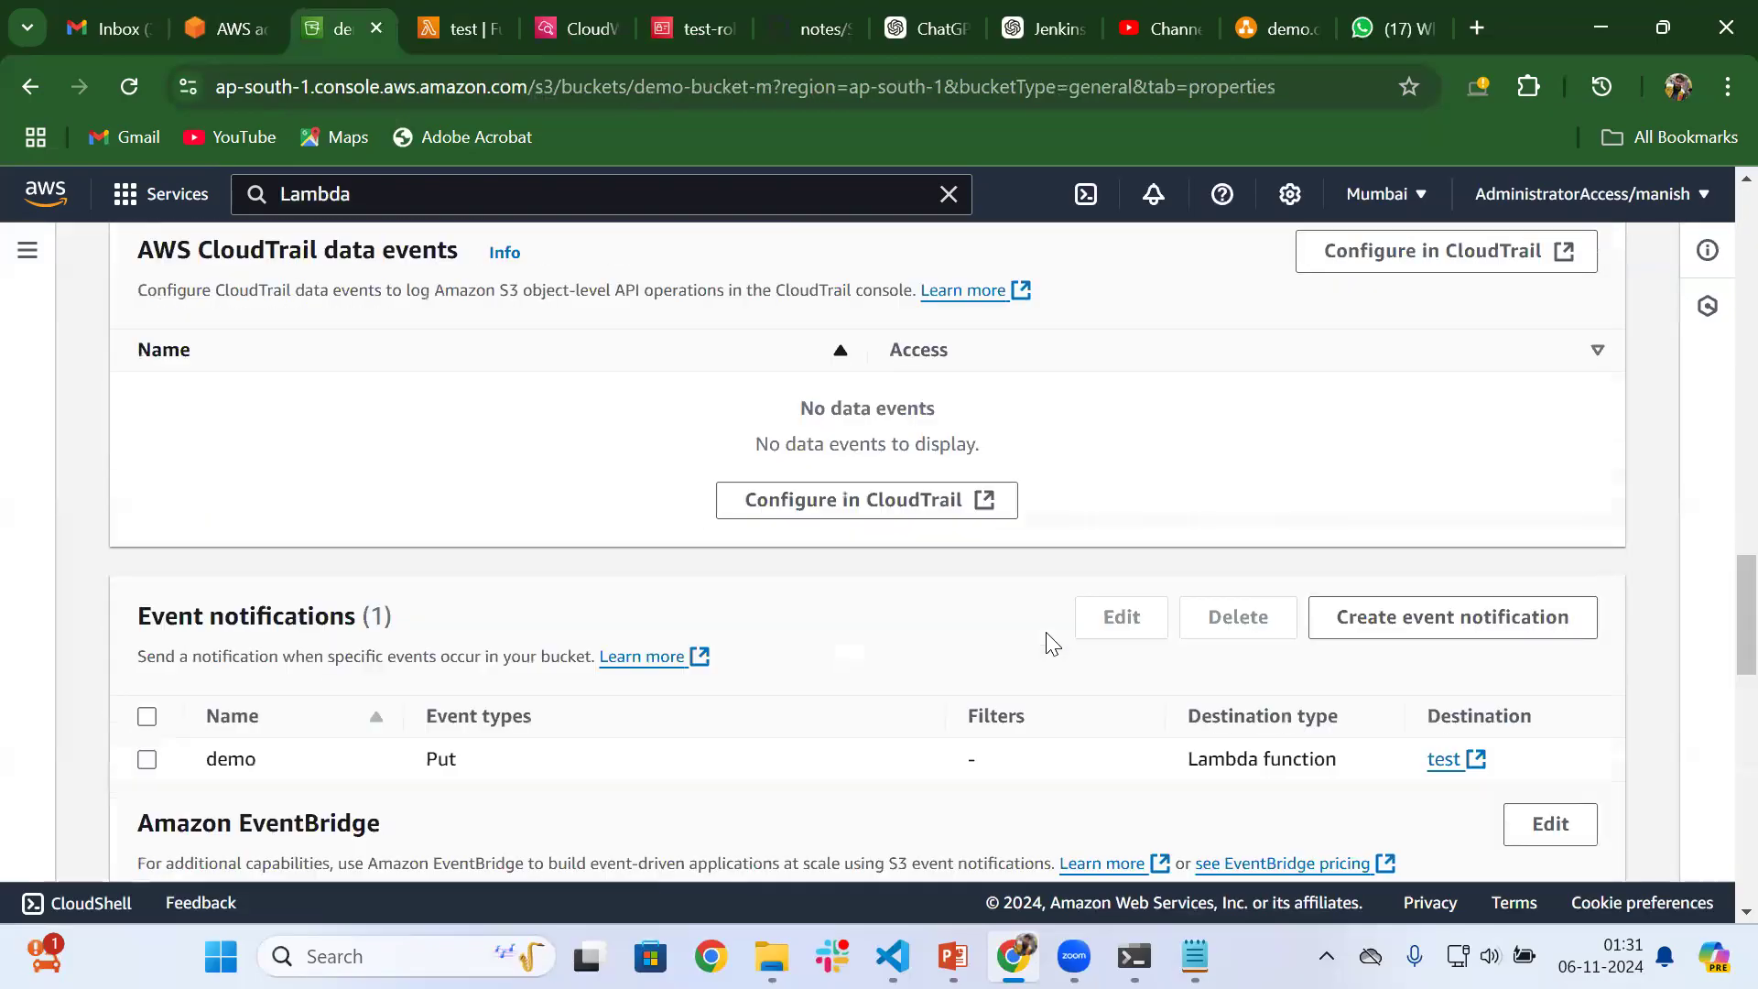
pyautogui.scroll(-5, 1048, 641)
pyautogui.scroll(15, 1048, 641)
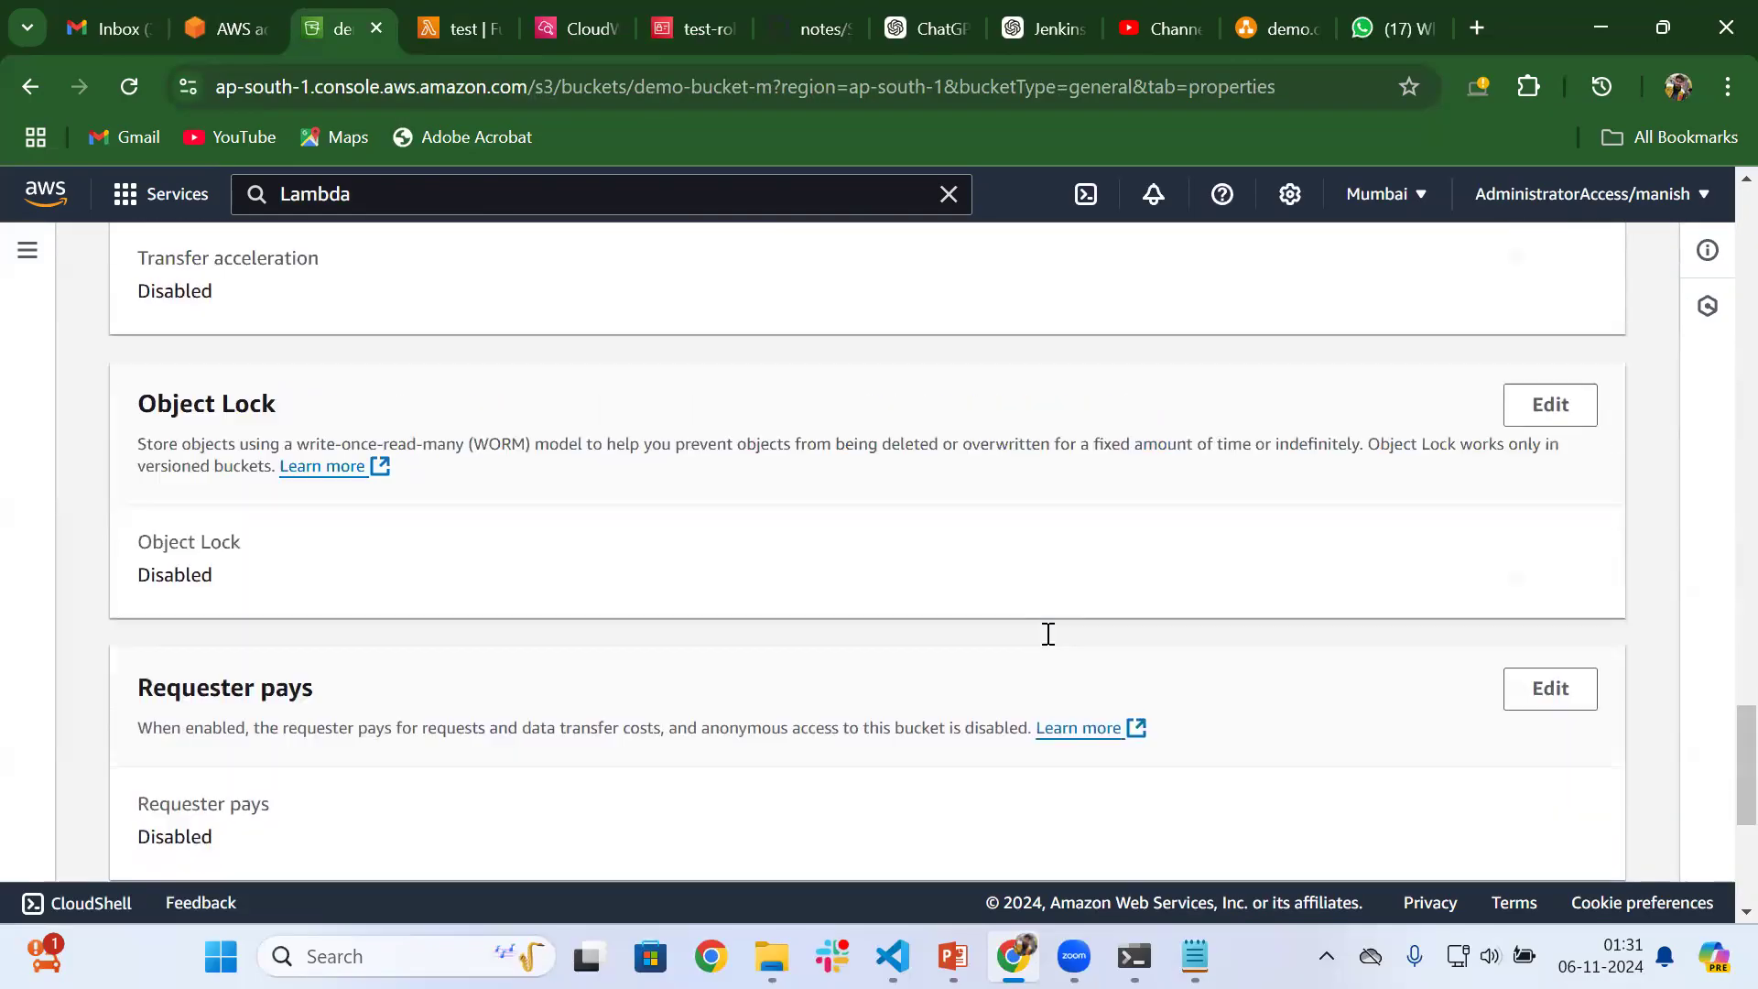
pyautogui.scroll(1, 1048, 641)
pyautogui.scroll(-1, 1048, 641)
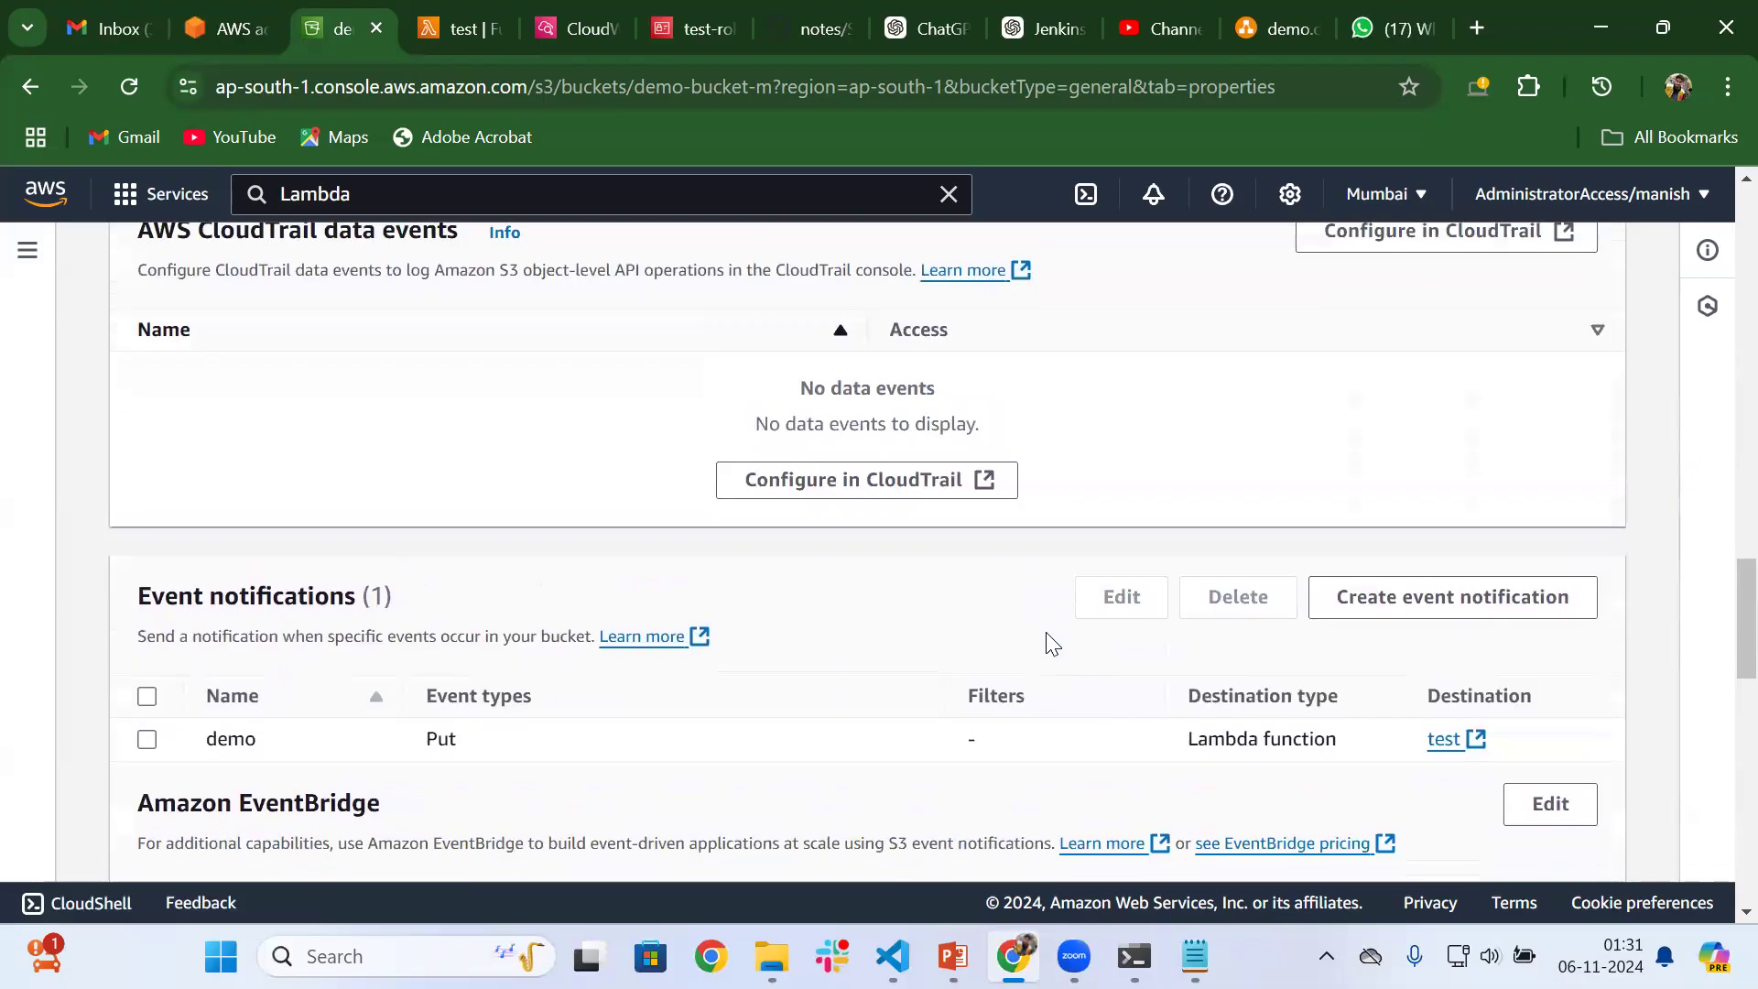
# Open the form for a new bucket event notification and examine the object creation, removal and restore event types
pyautogui.click(1415, 607)
pyautogui.scroll(-10, 726, 600)
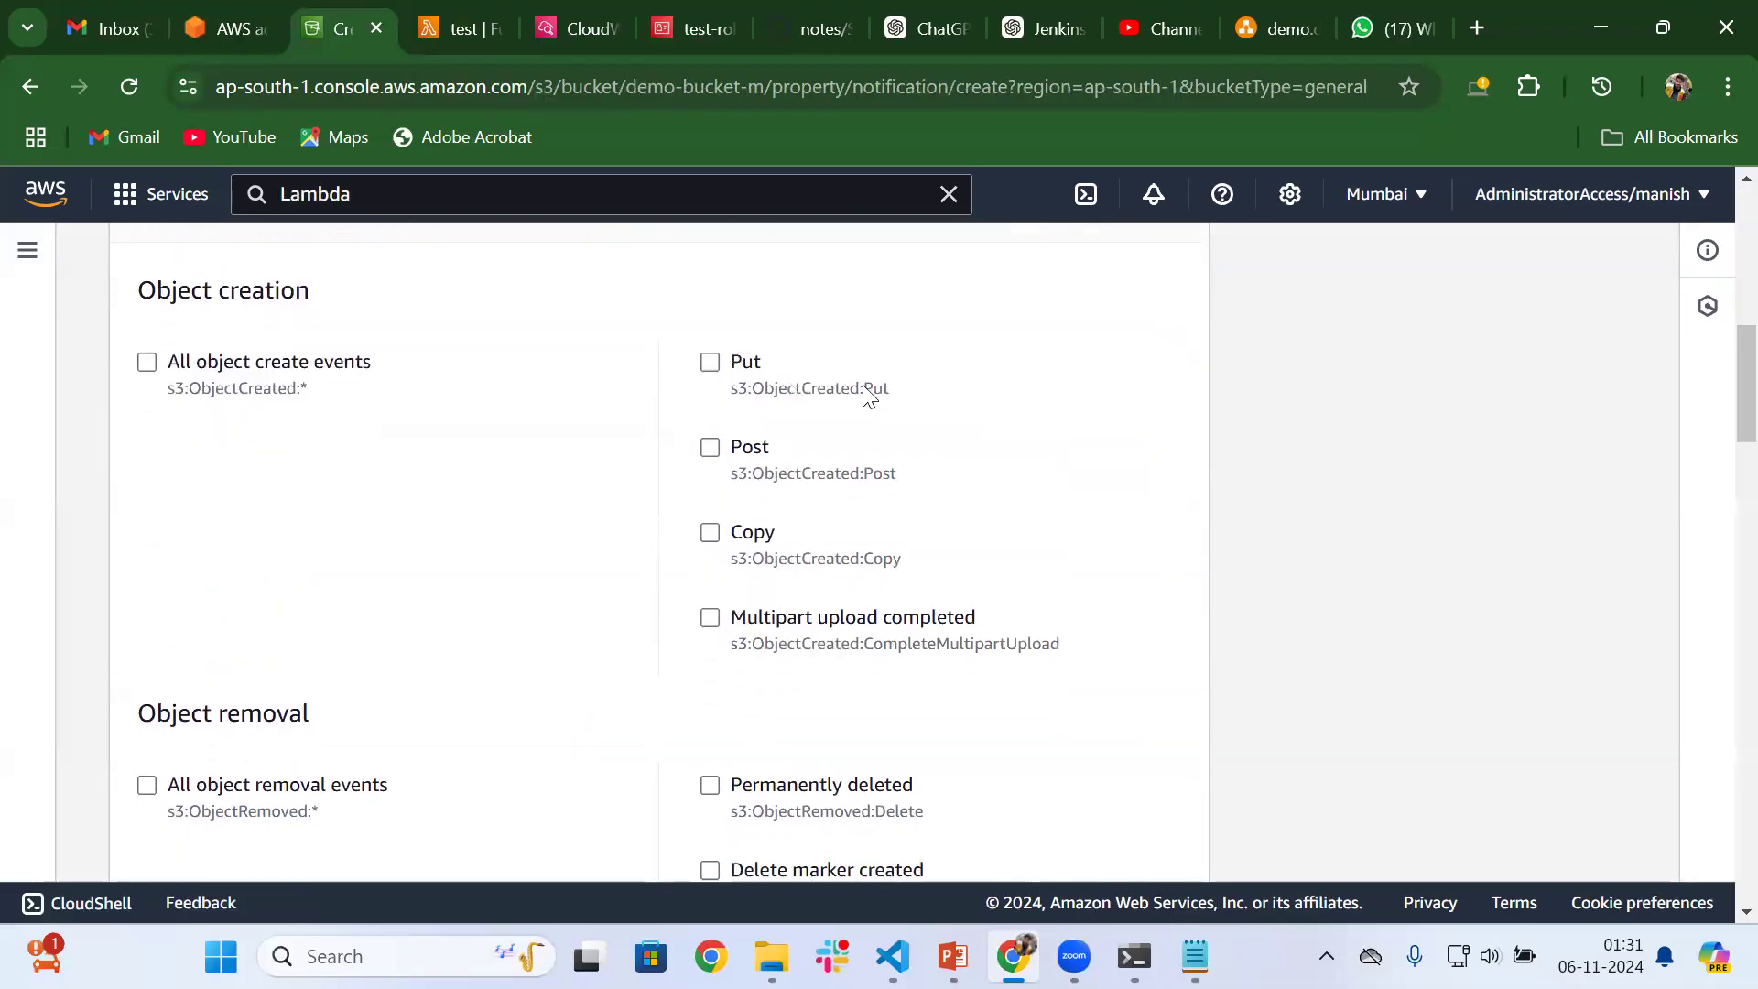
pyautogui.moveTo(898, 395); pyautogui.dragTo(769, 396)
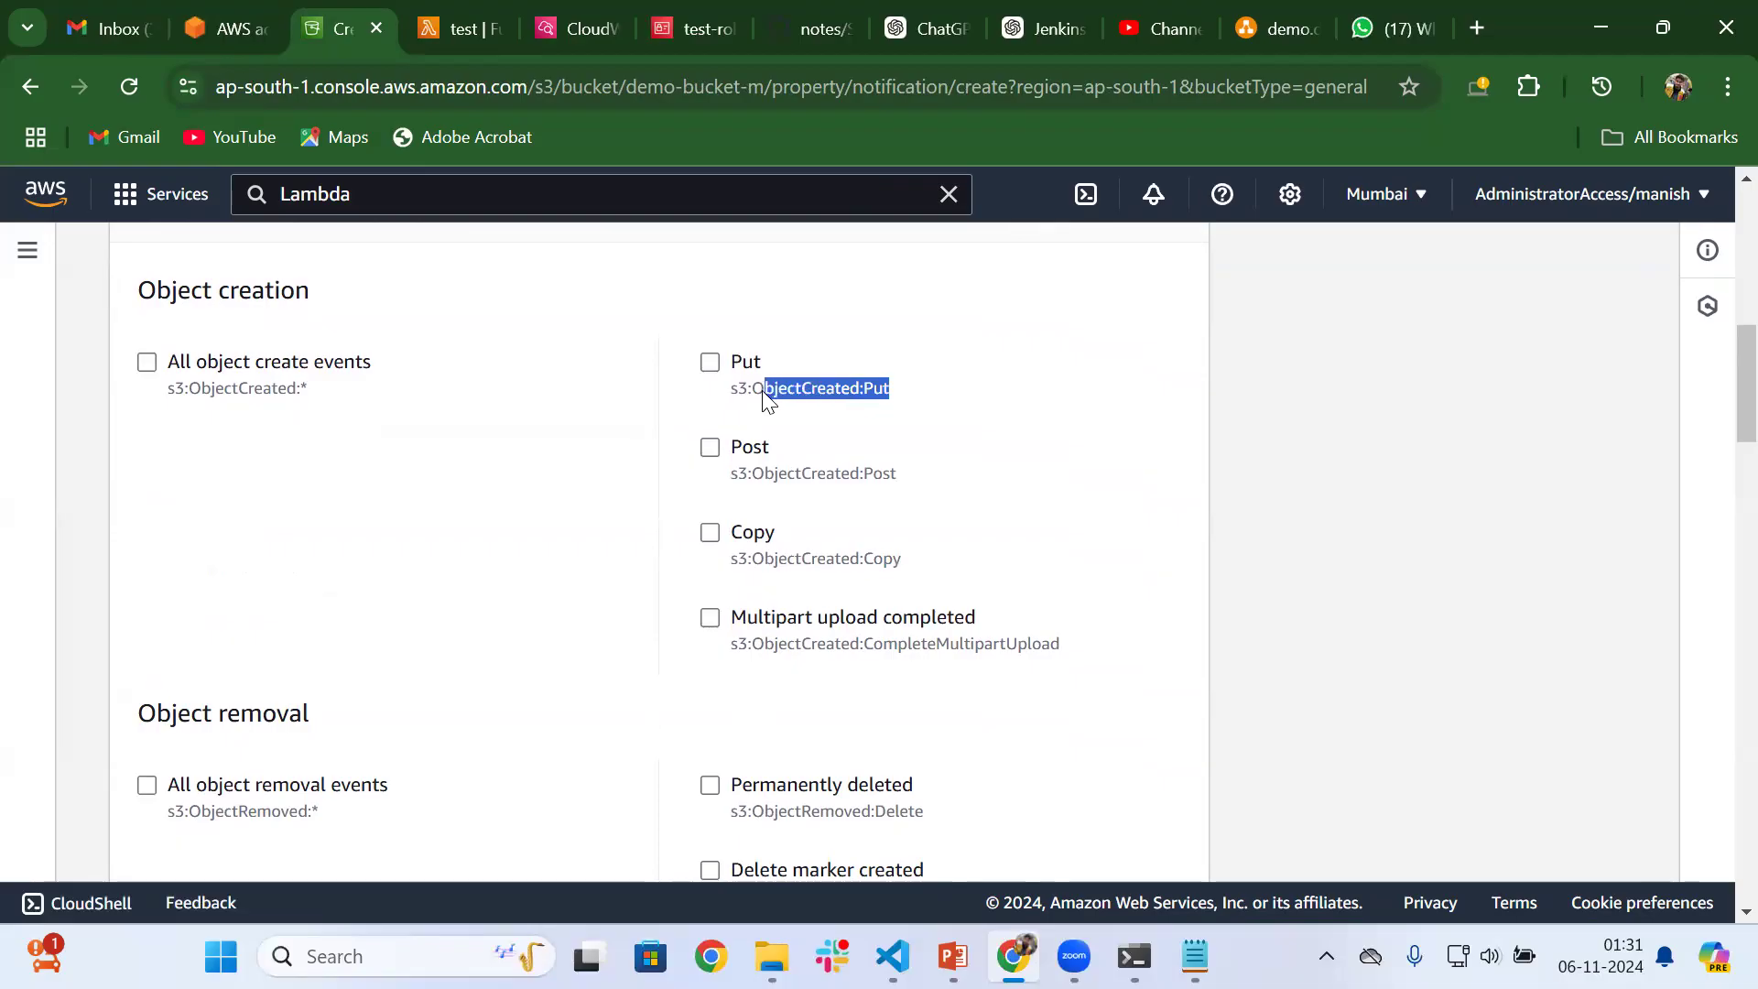
pyautogui.scroll(-3, 781, 498)
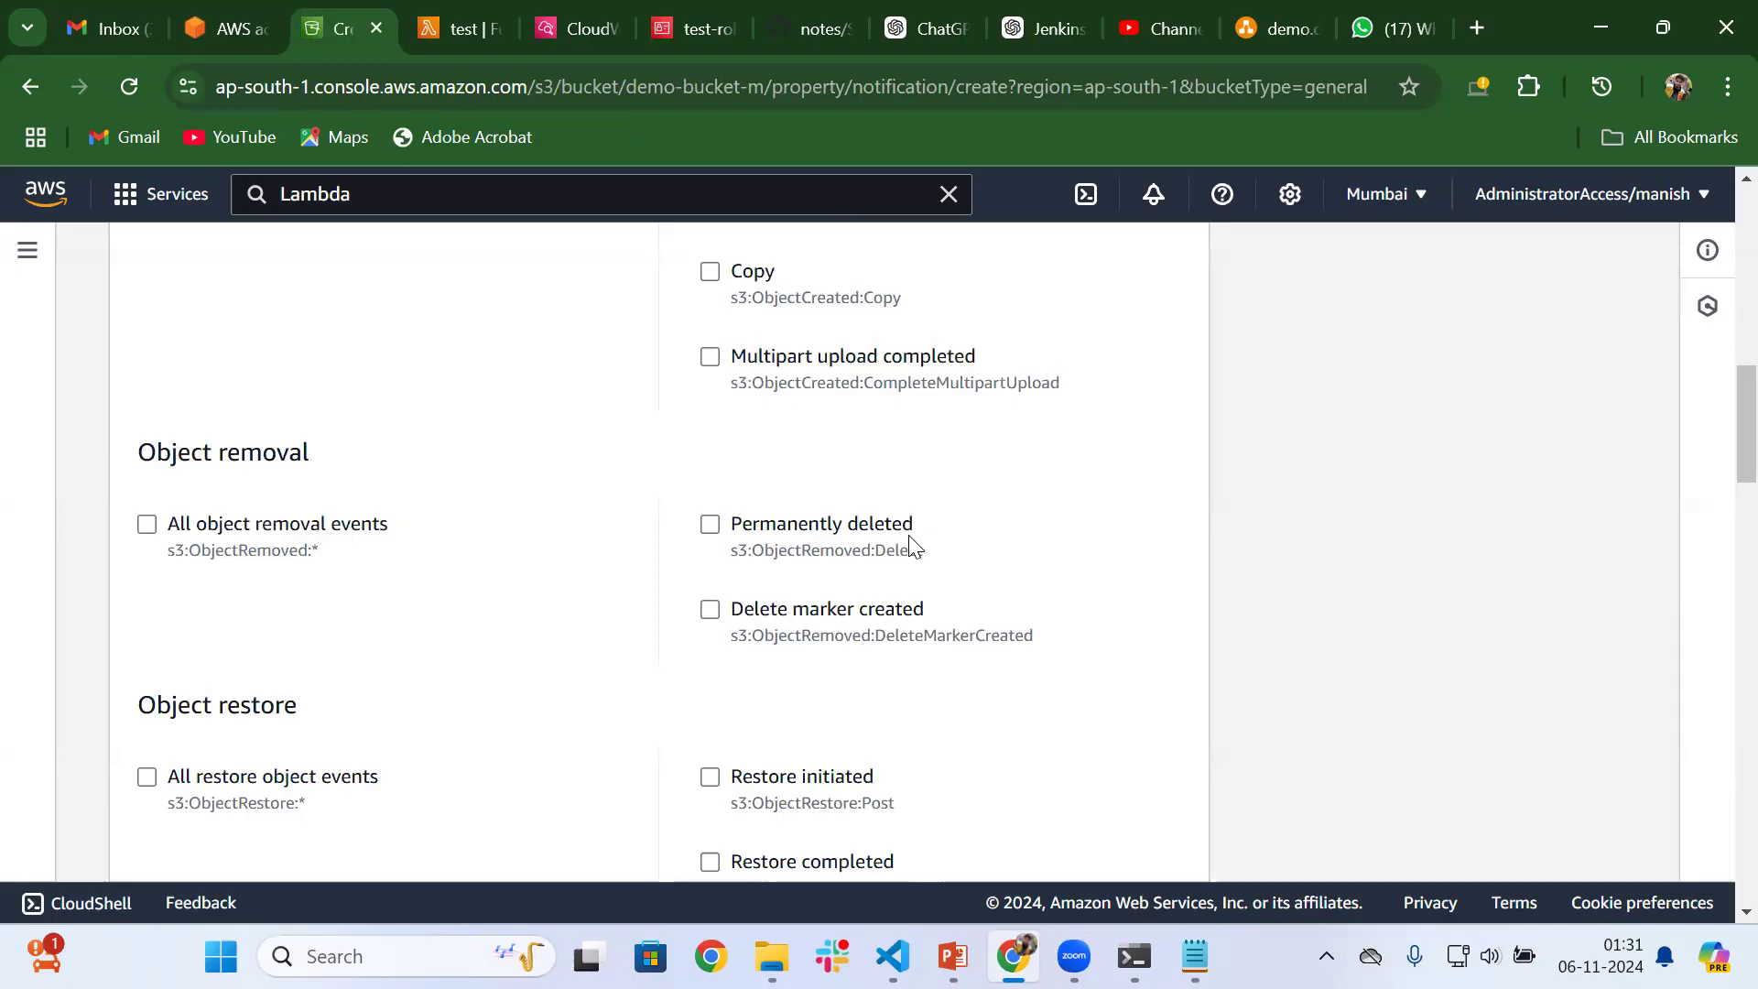
pyautogui.scroll(-2, 911, 545)
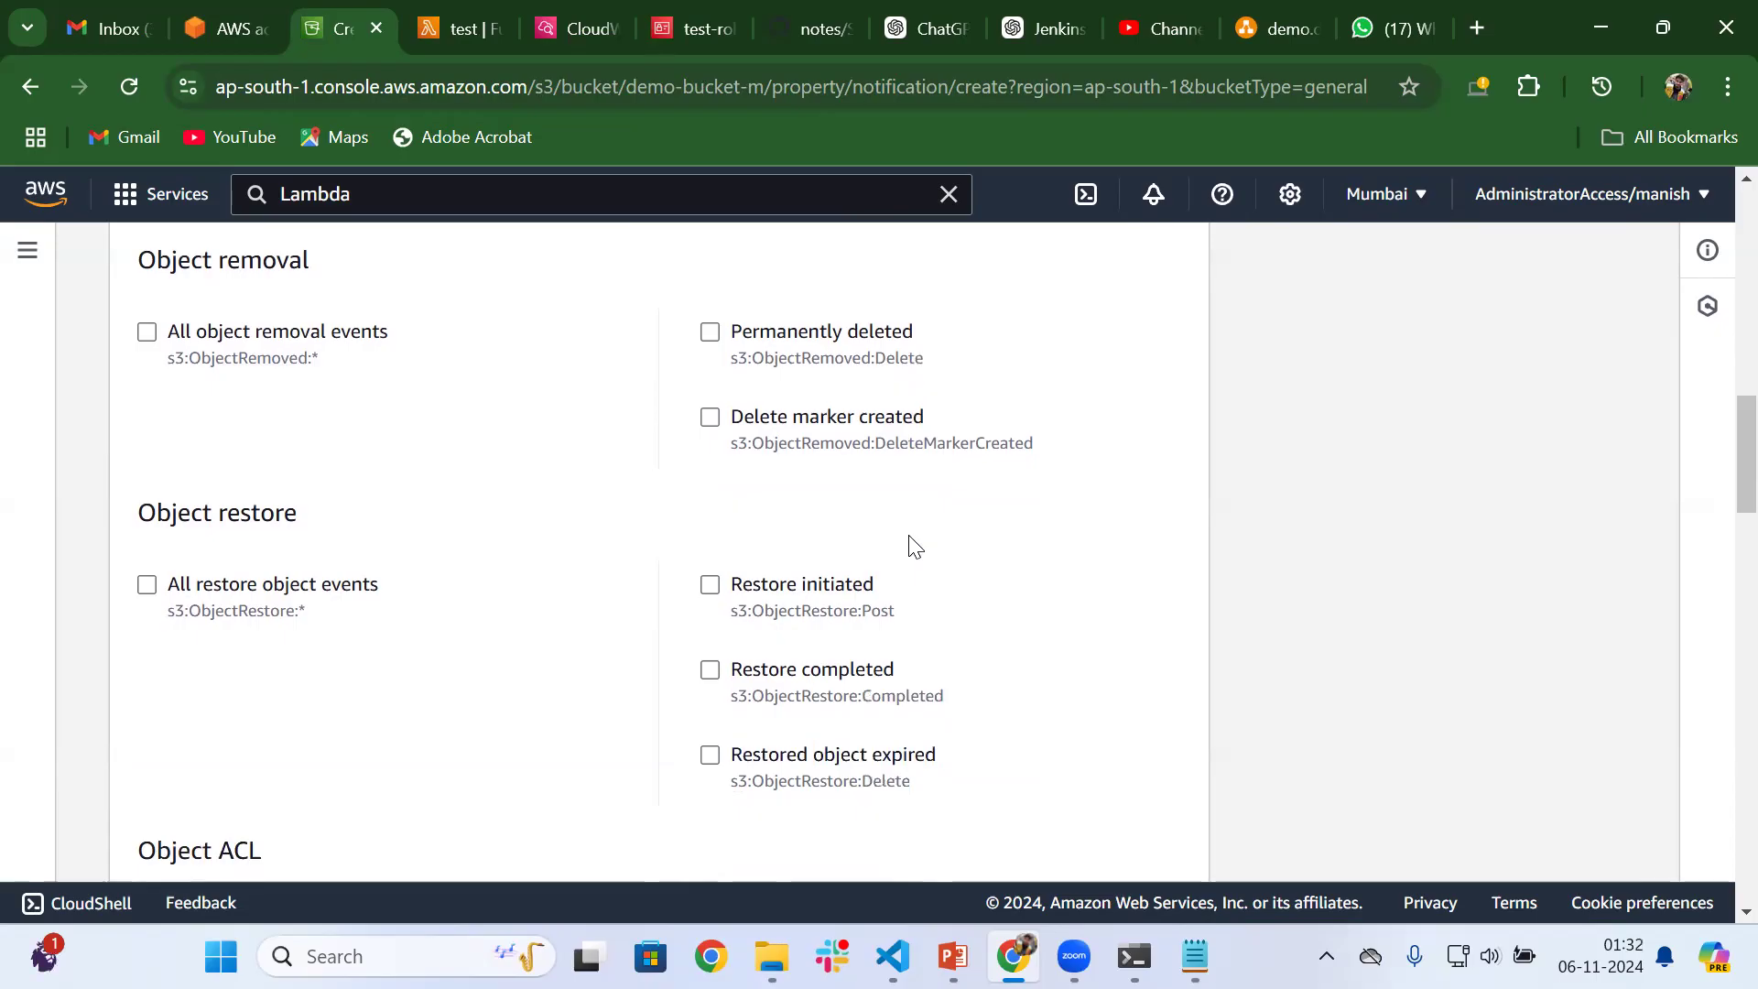
pyautogui.scroll(10, 911, 545)
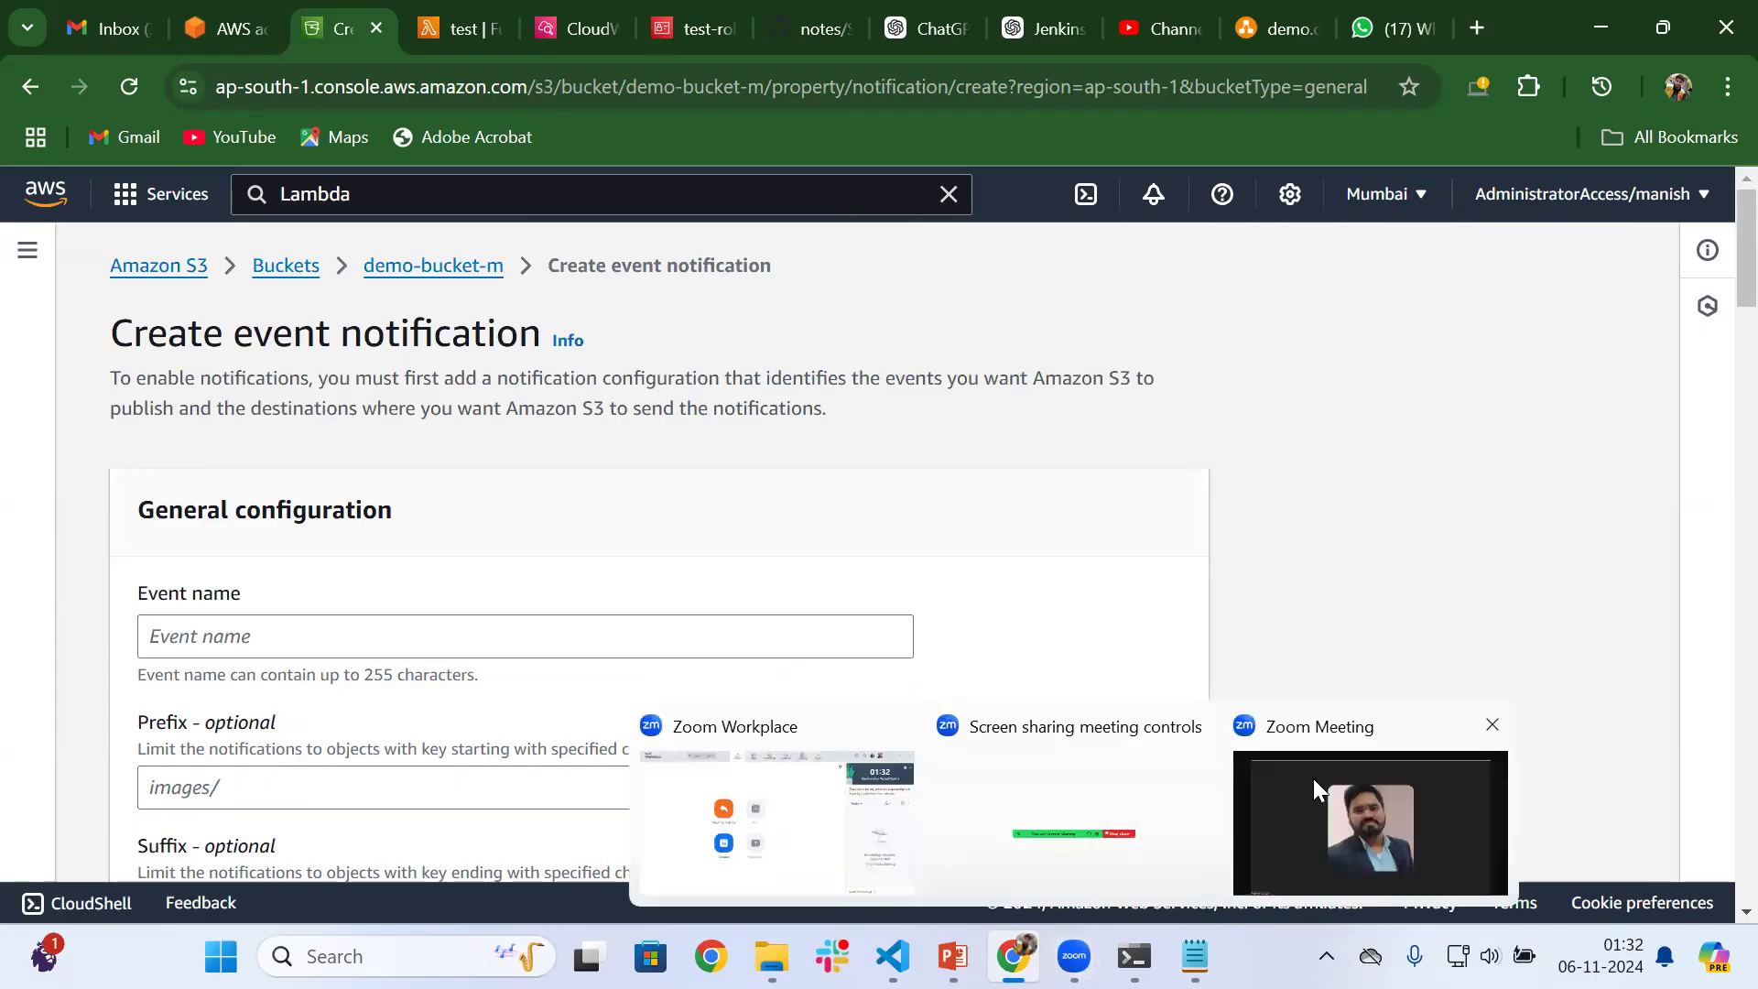
pyautogui.click(1315, 789)
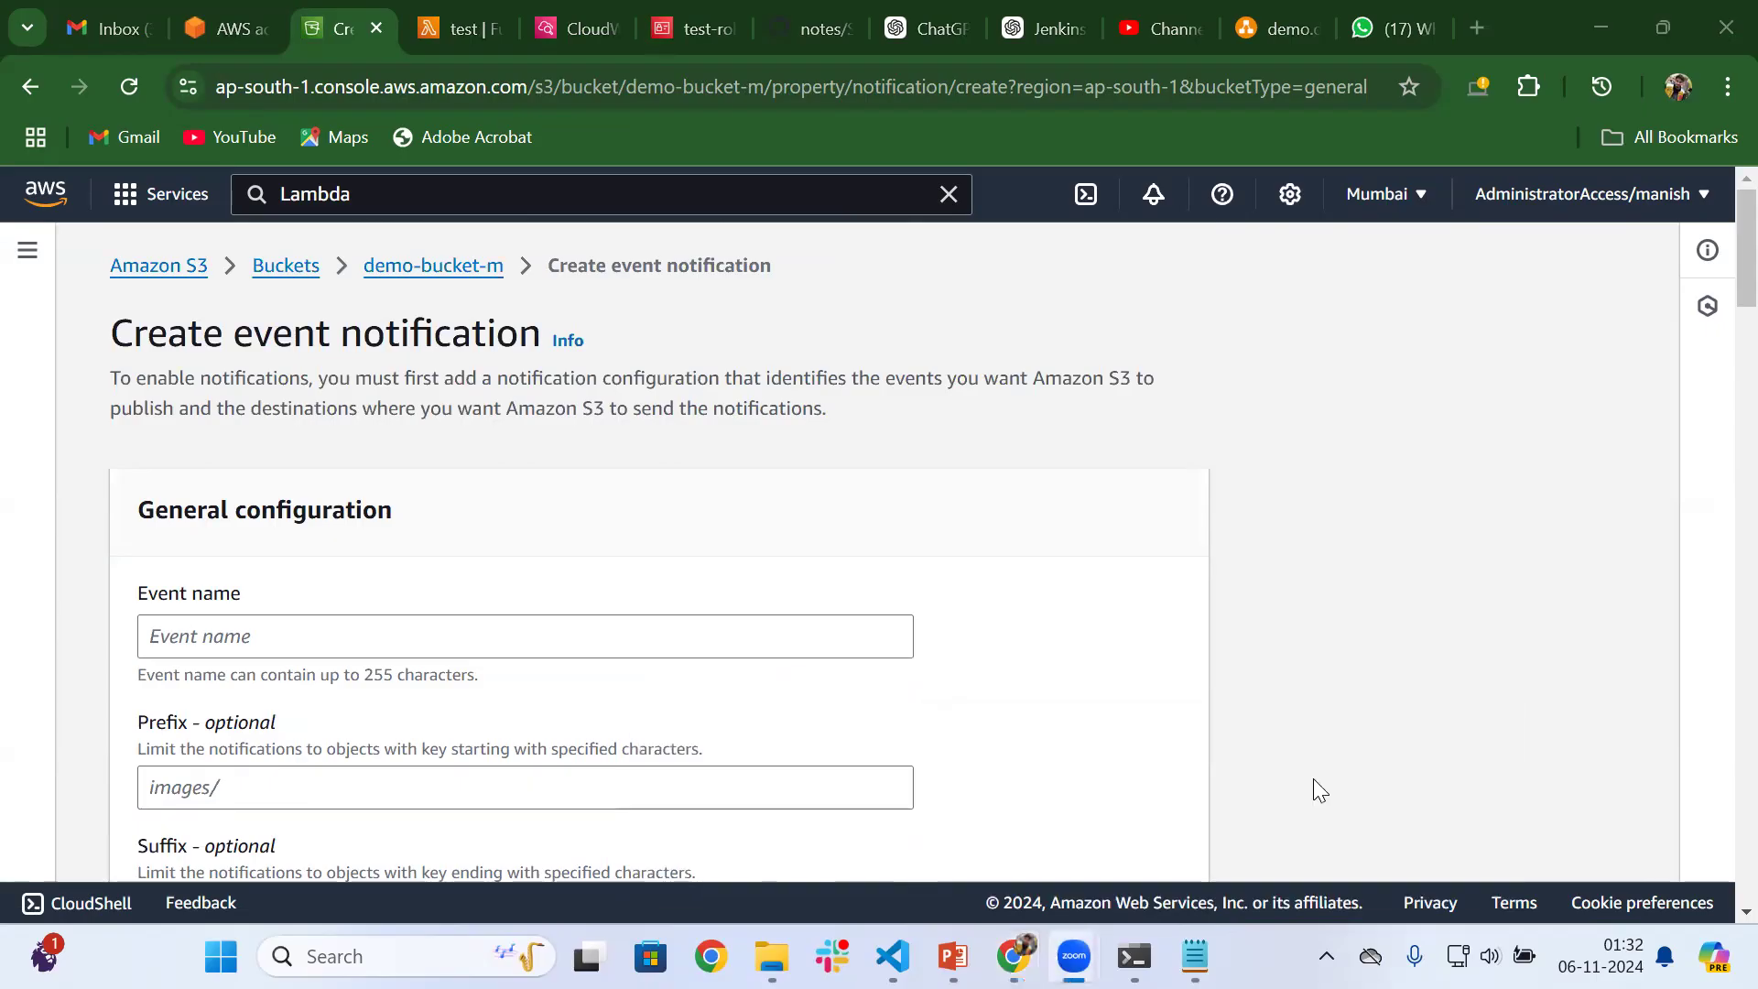